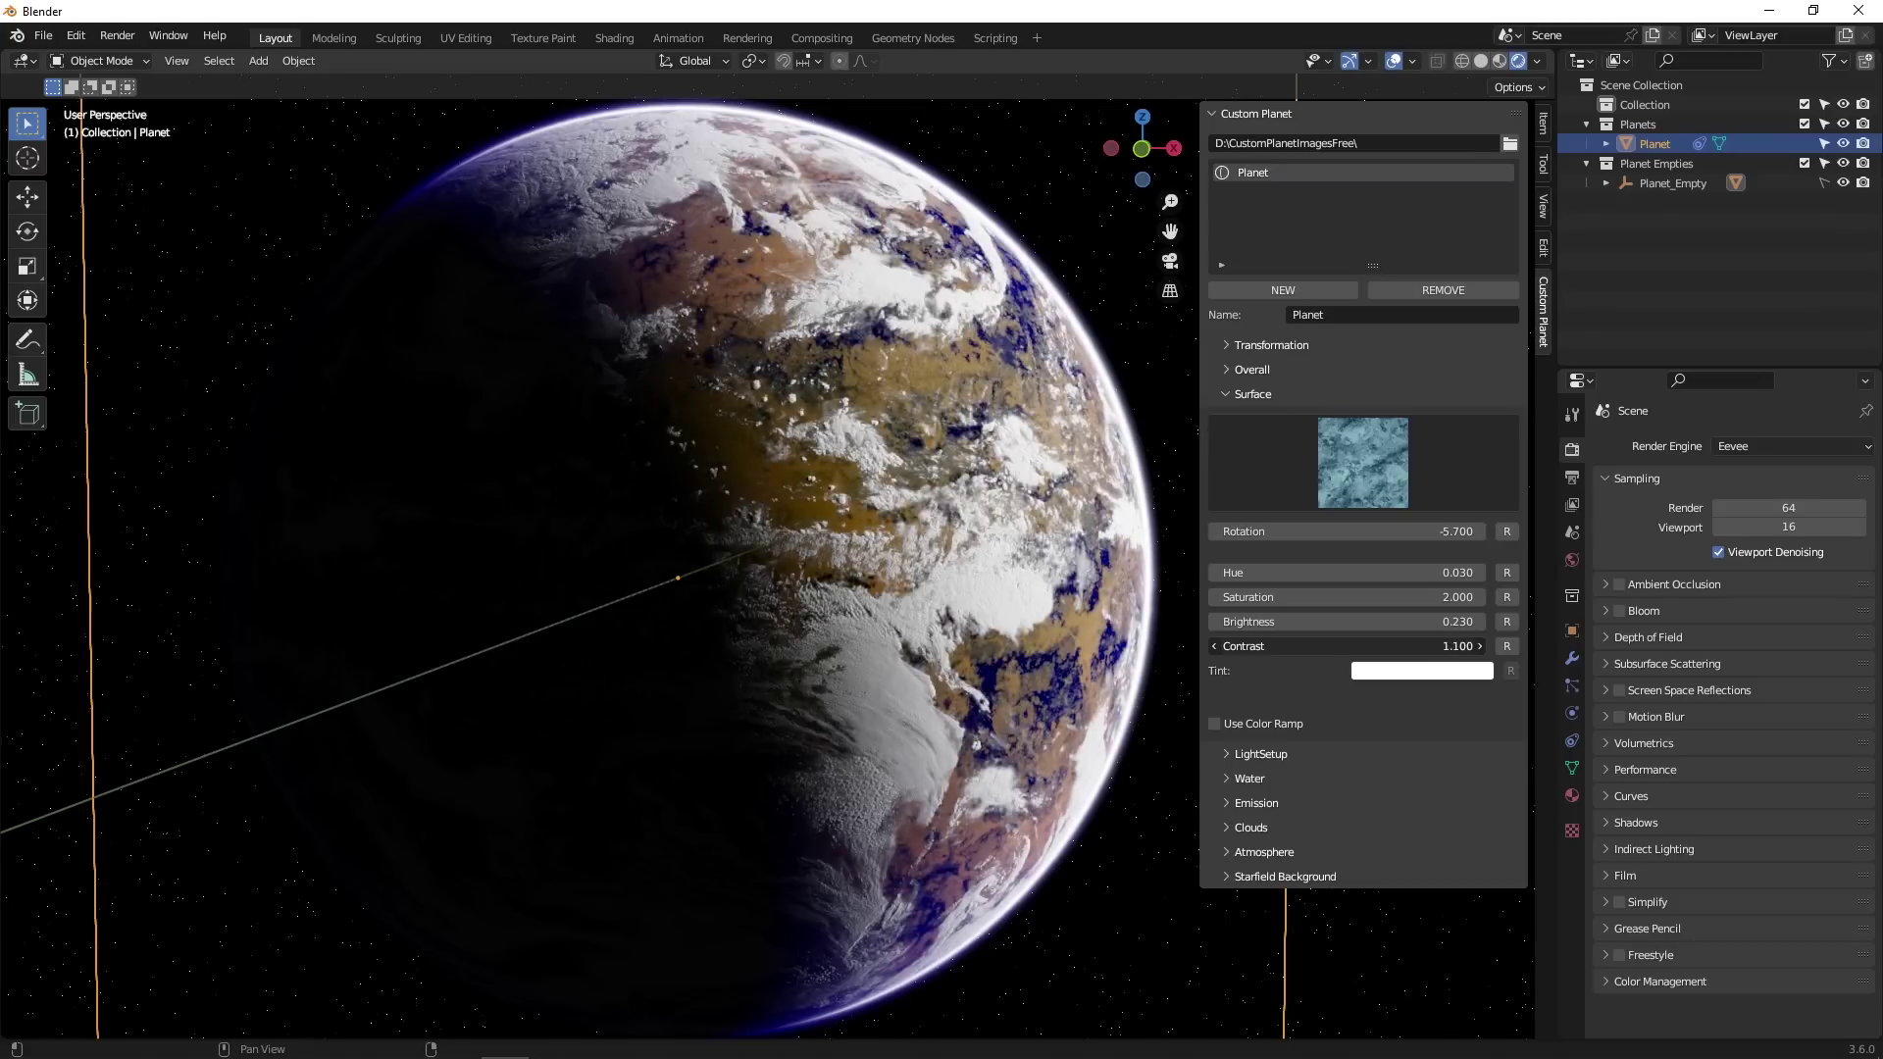
# - Set the planet surface Hue to 0.730 and add Bone Dynamics to the wolf's tail bones
pyautogui.moveTo(1354, 571); pyautogui.dragTo(1431, 571)
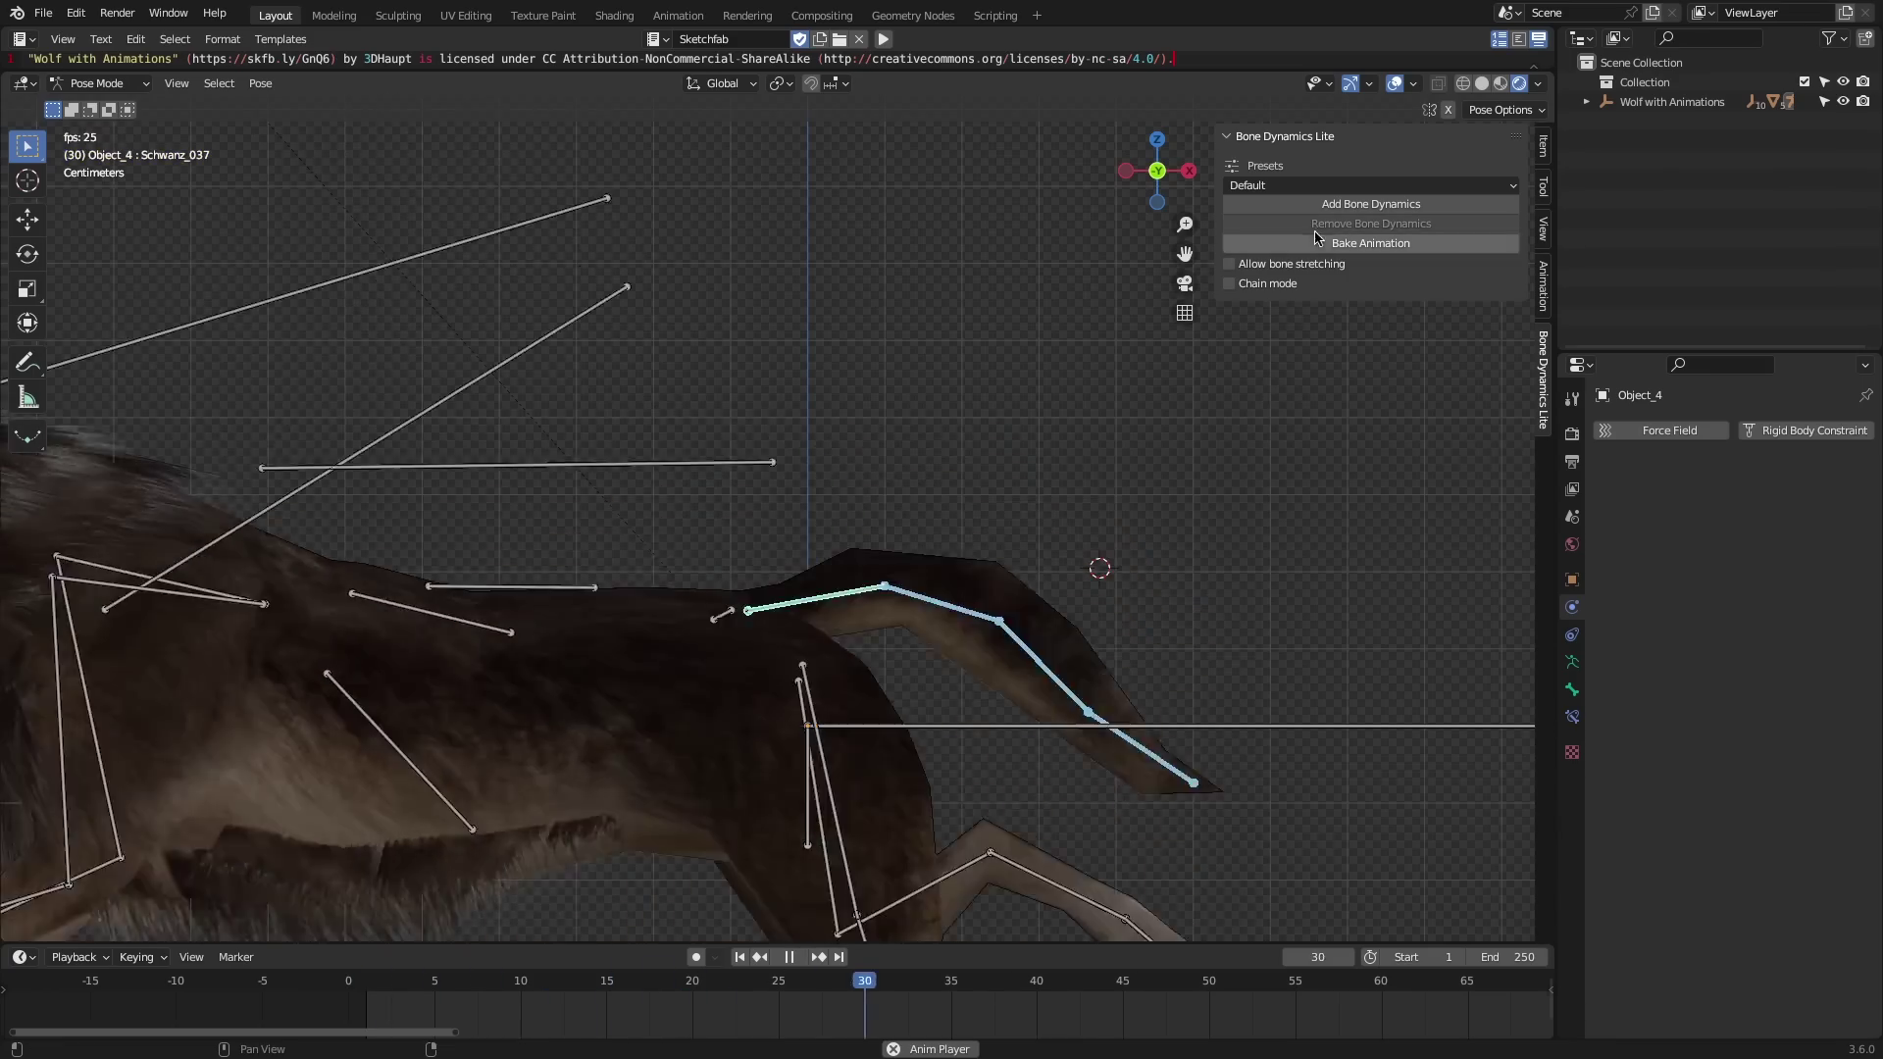
pyautogui.click(1371, 203)
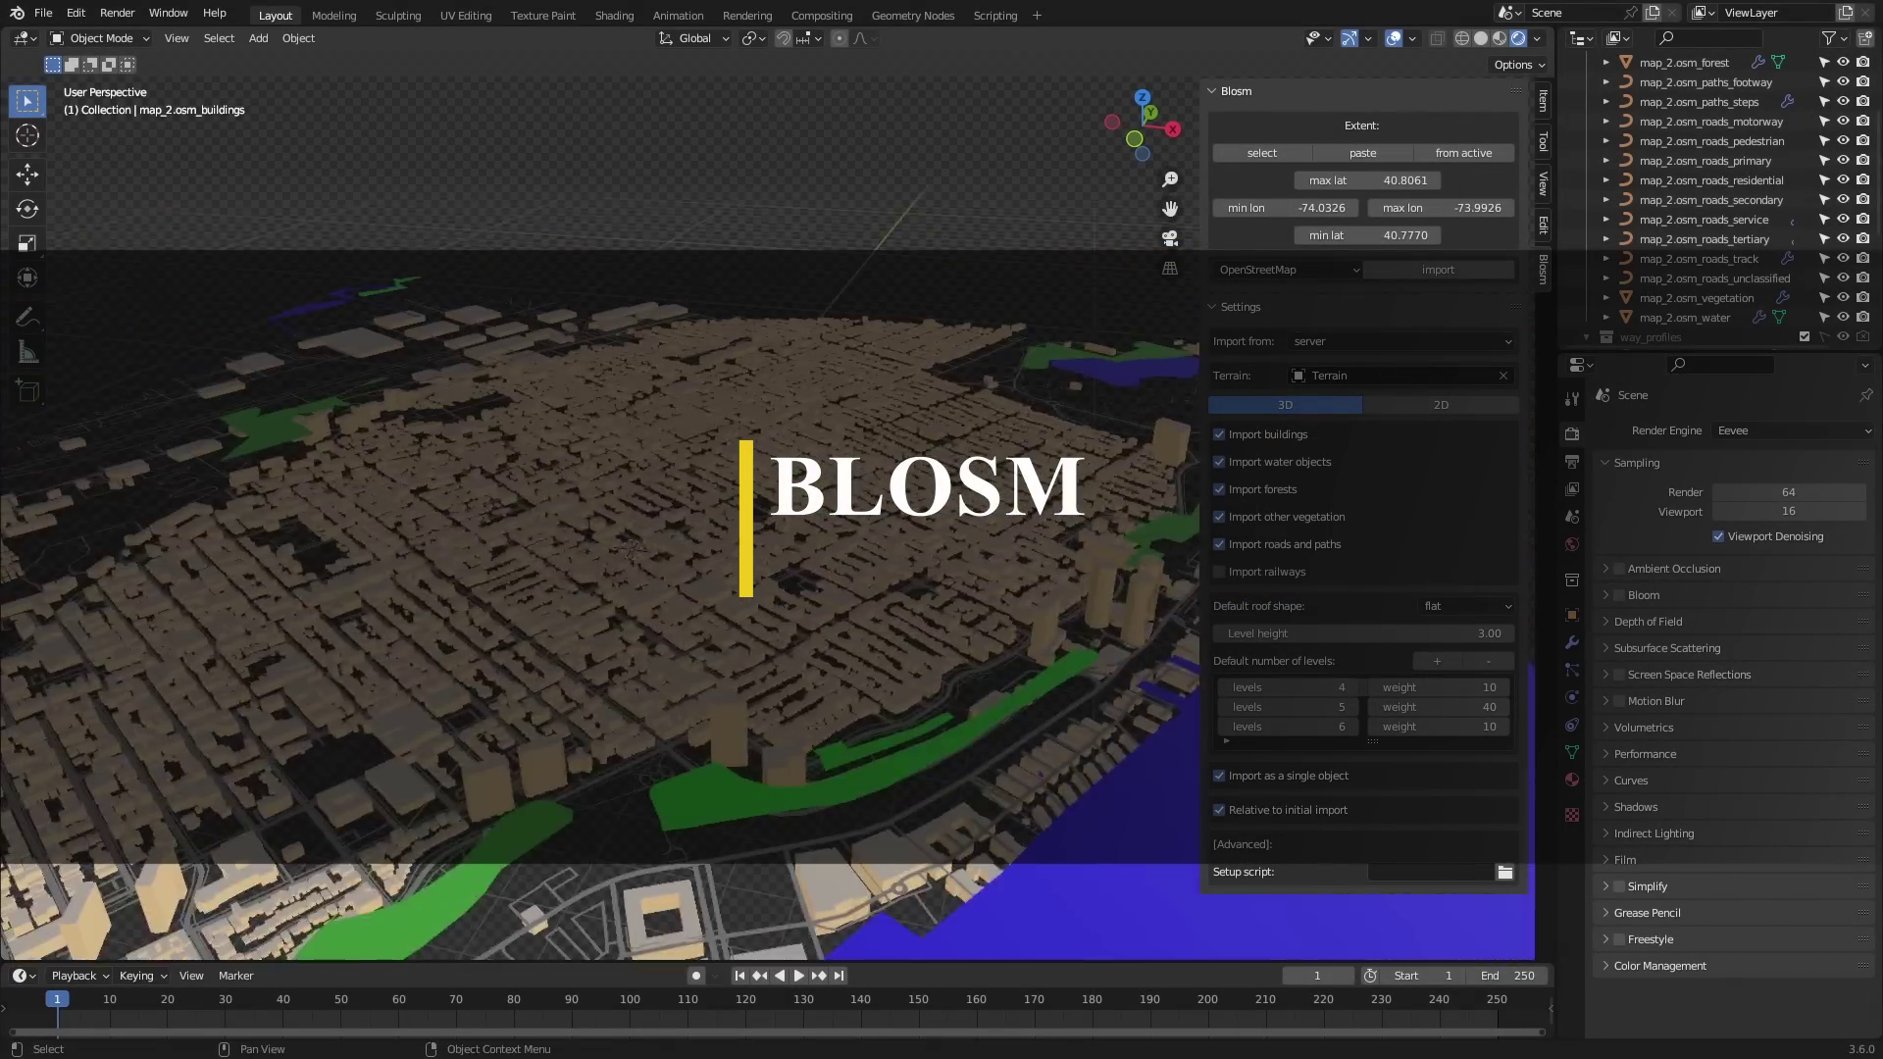
# - Orbit and zoom around the imported city and select the map_7.osm_roads_service object
pyautogui.moveTo(588, 491); pyautogui.dragTo(628, 451, button='middle')
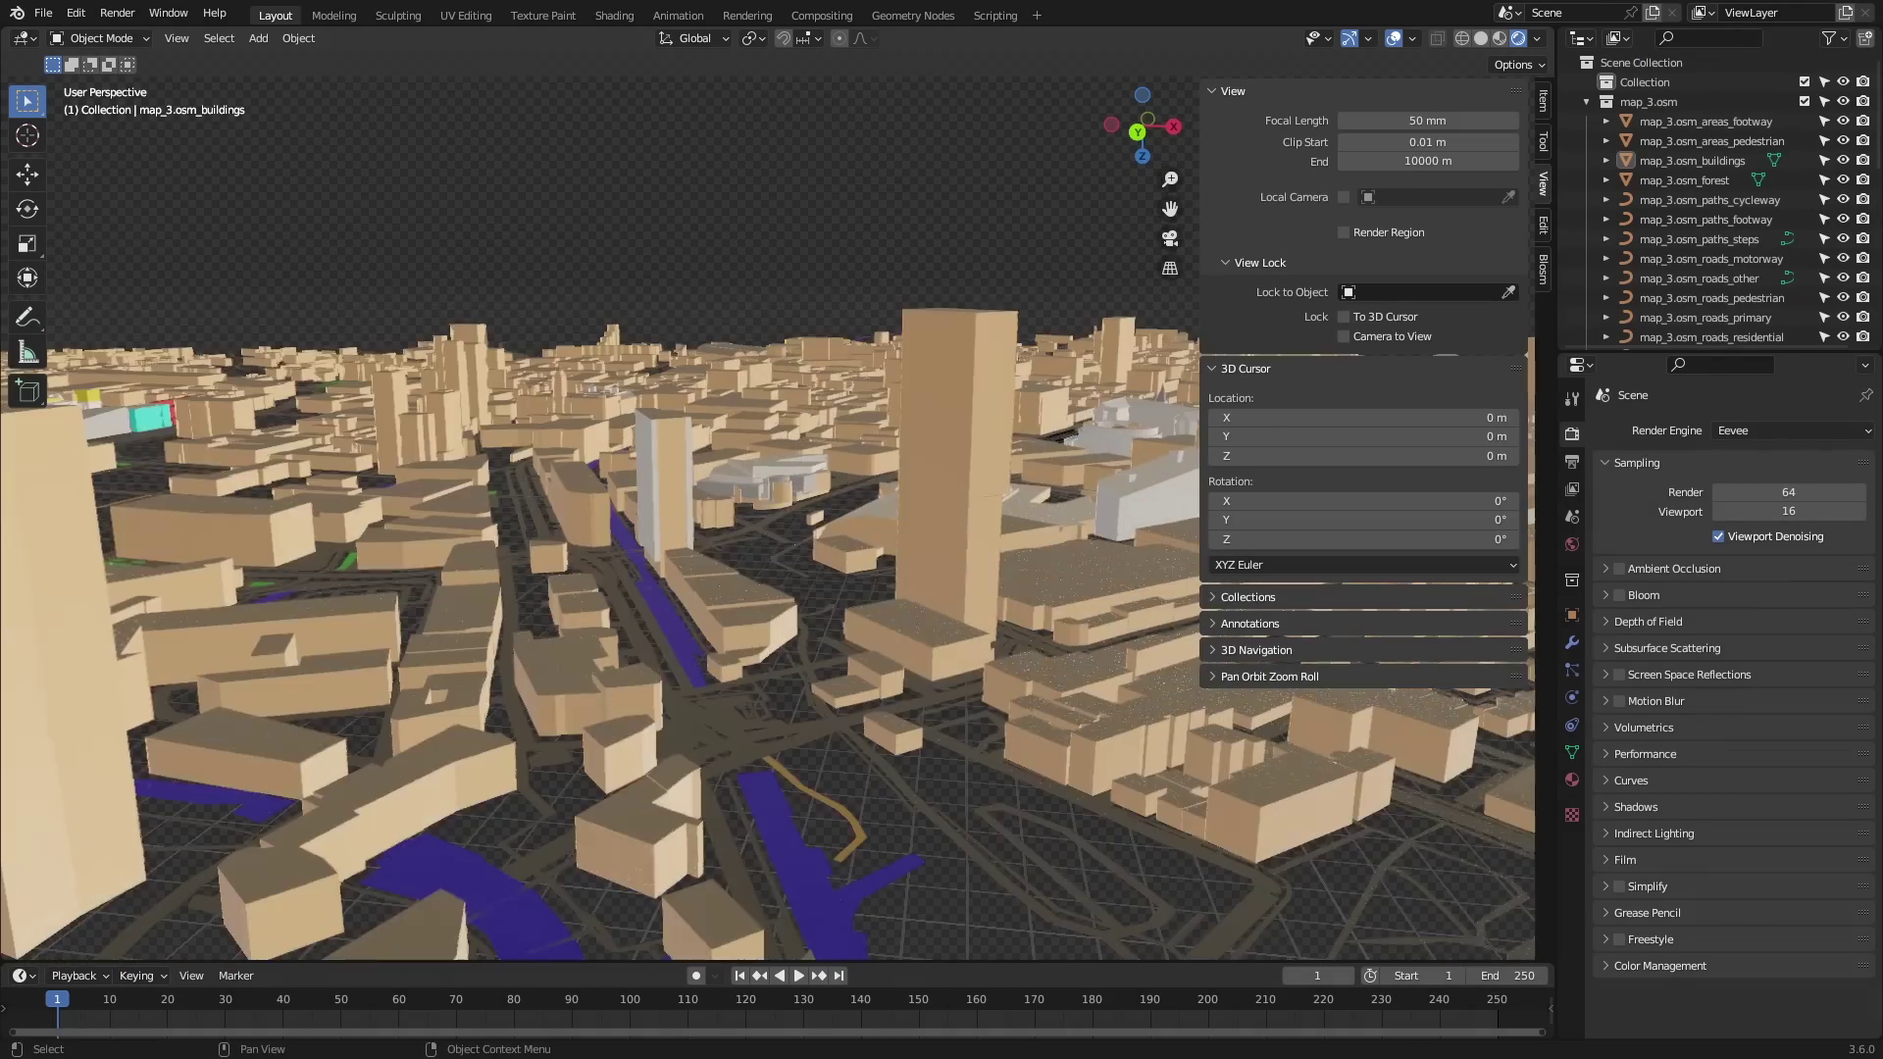
pyautogui.moveTo(746, 180); pyautogui.dragTo(191, 236, button='middle')
pyautogui.scroll(-10, 190, 236)
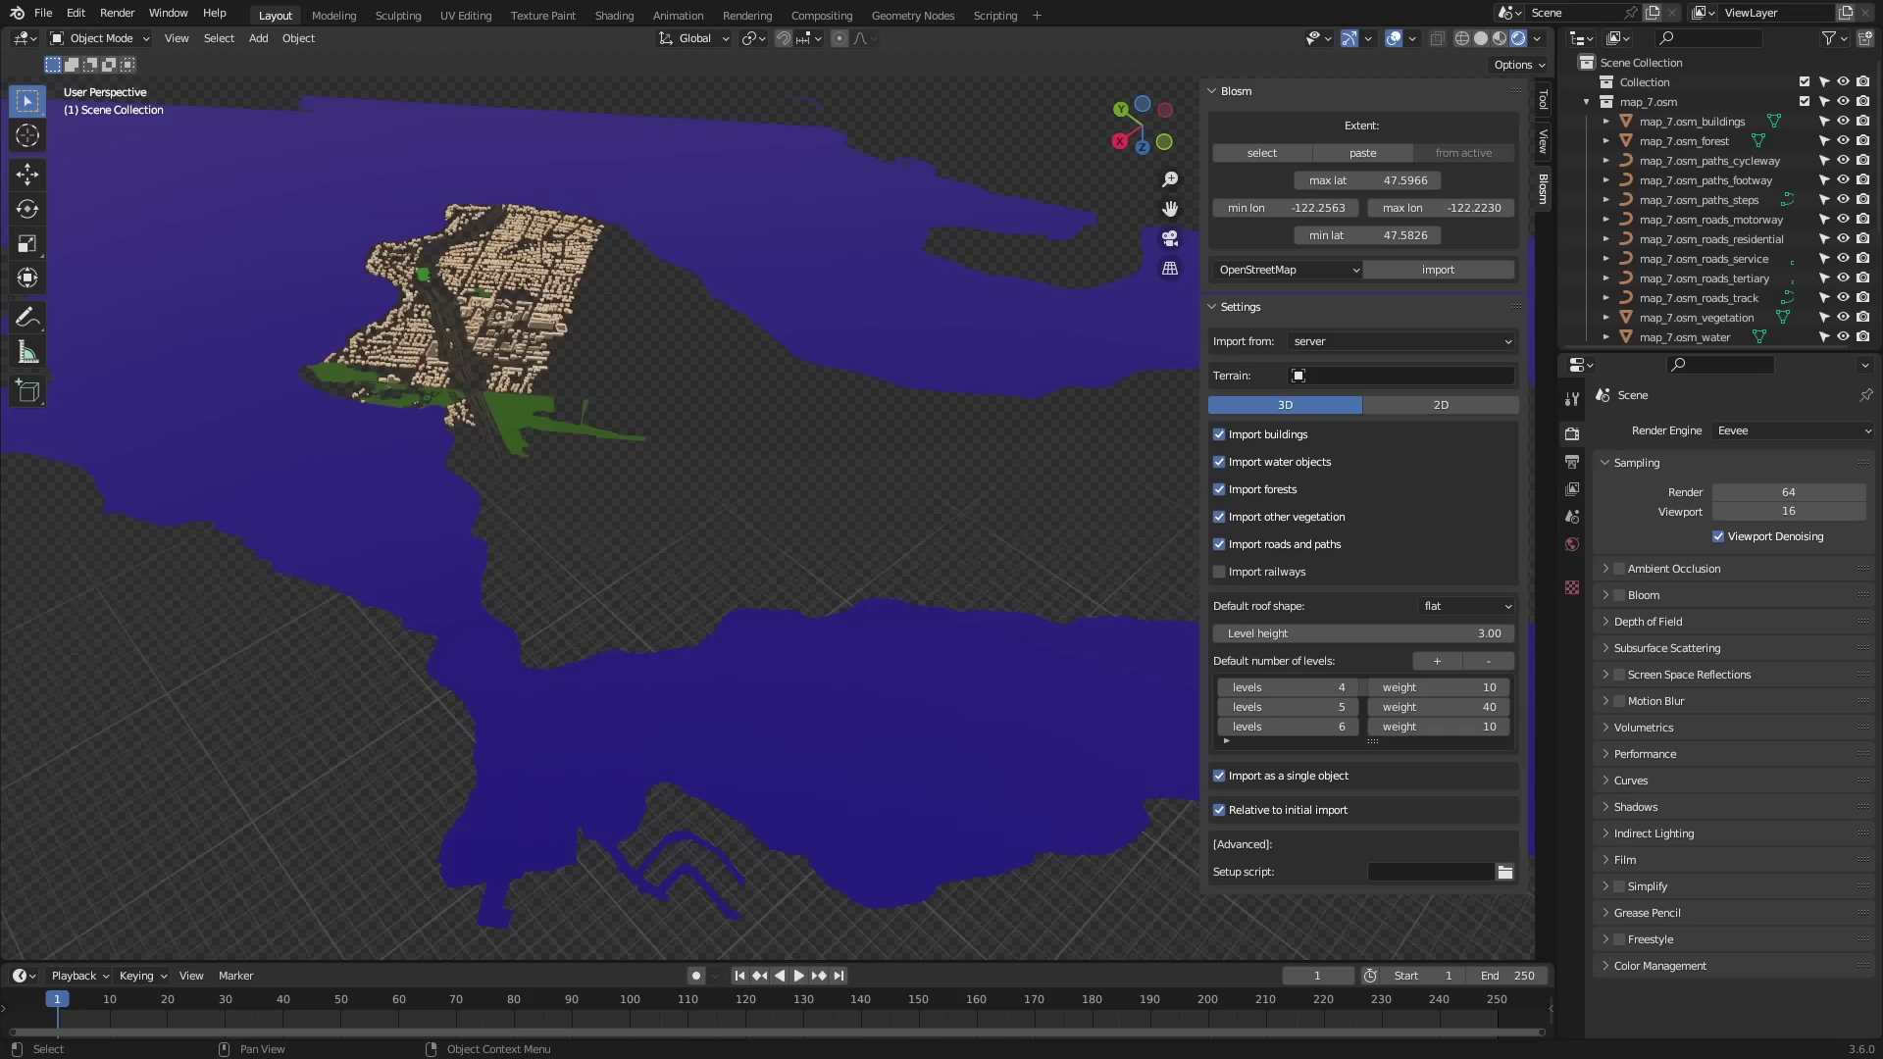
pyautogui.click(1703, 258)
pyautogui.scroll(10, 600, 490)
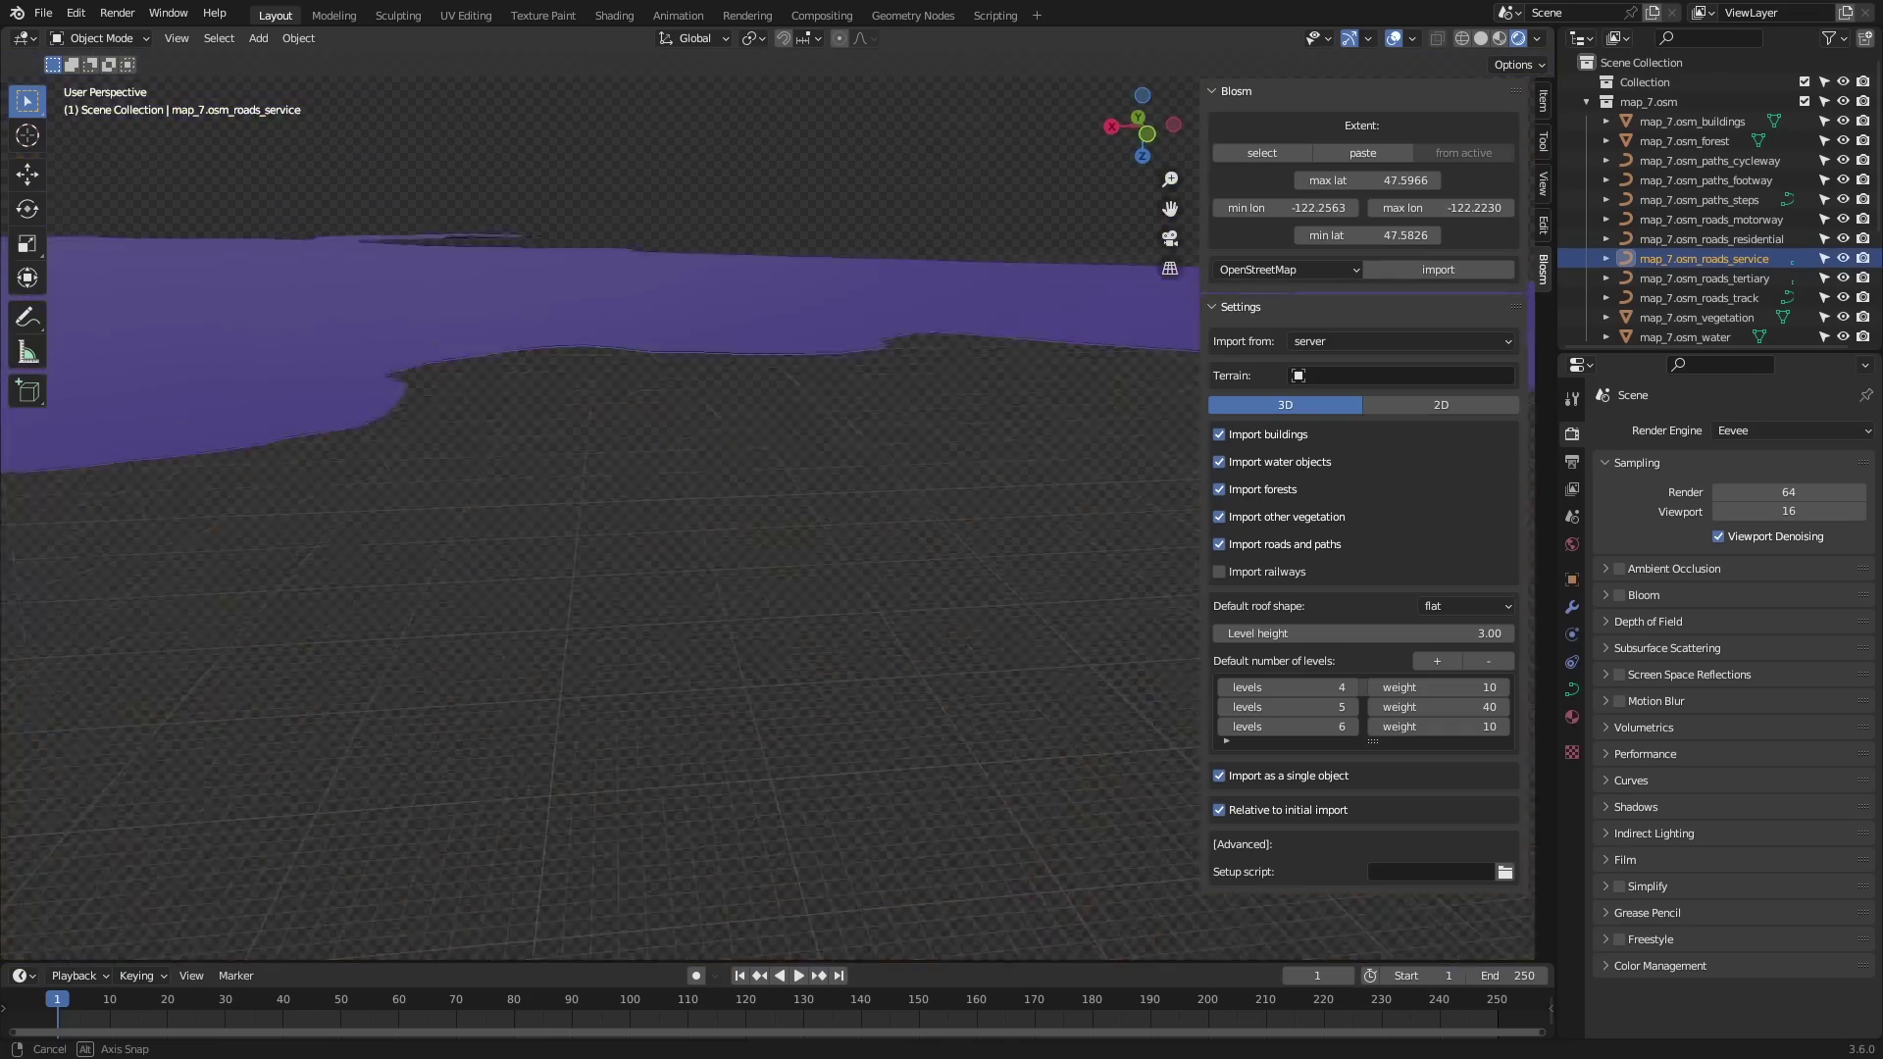
pyautogui.moveTo(600, 491); pyautogui.dragTo(600, 569, button='middle')
pyautogui.scroll(-6, 600, 568)
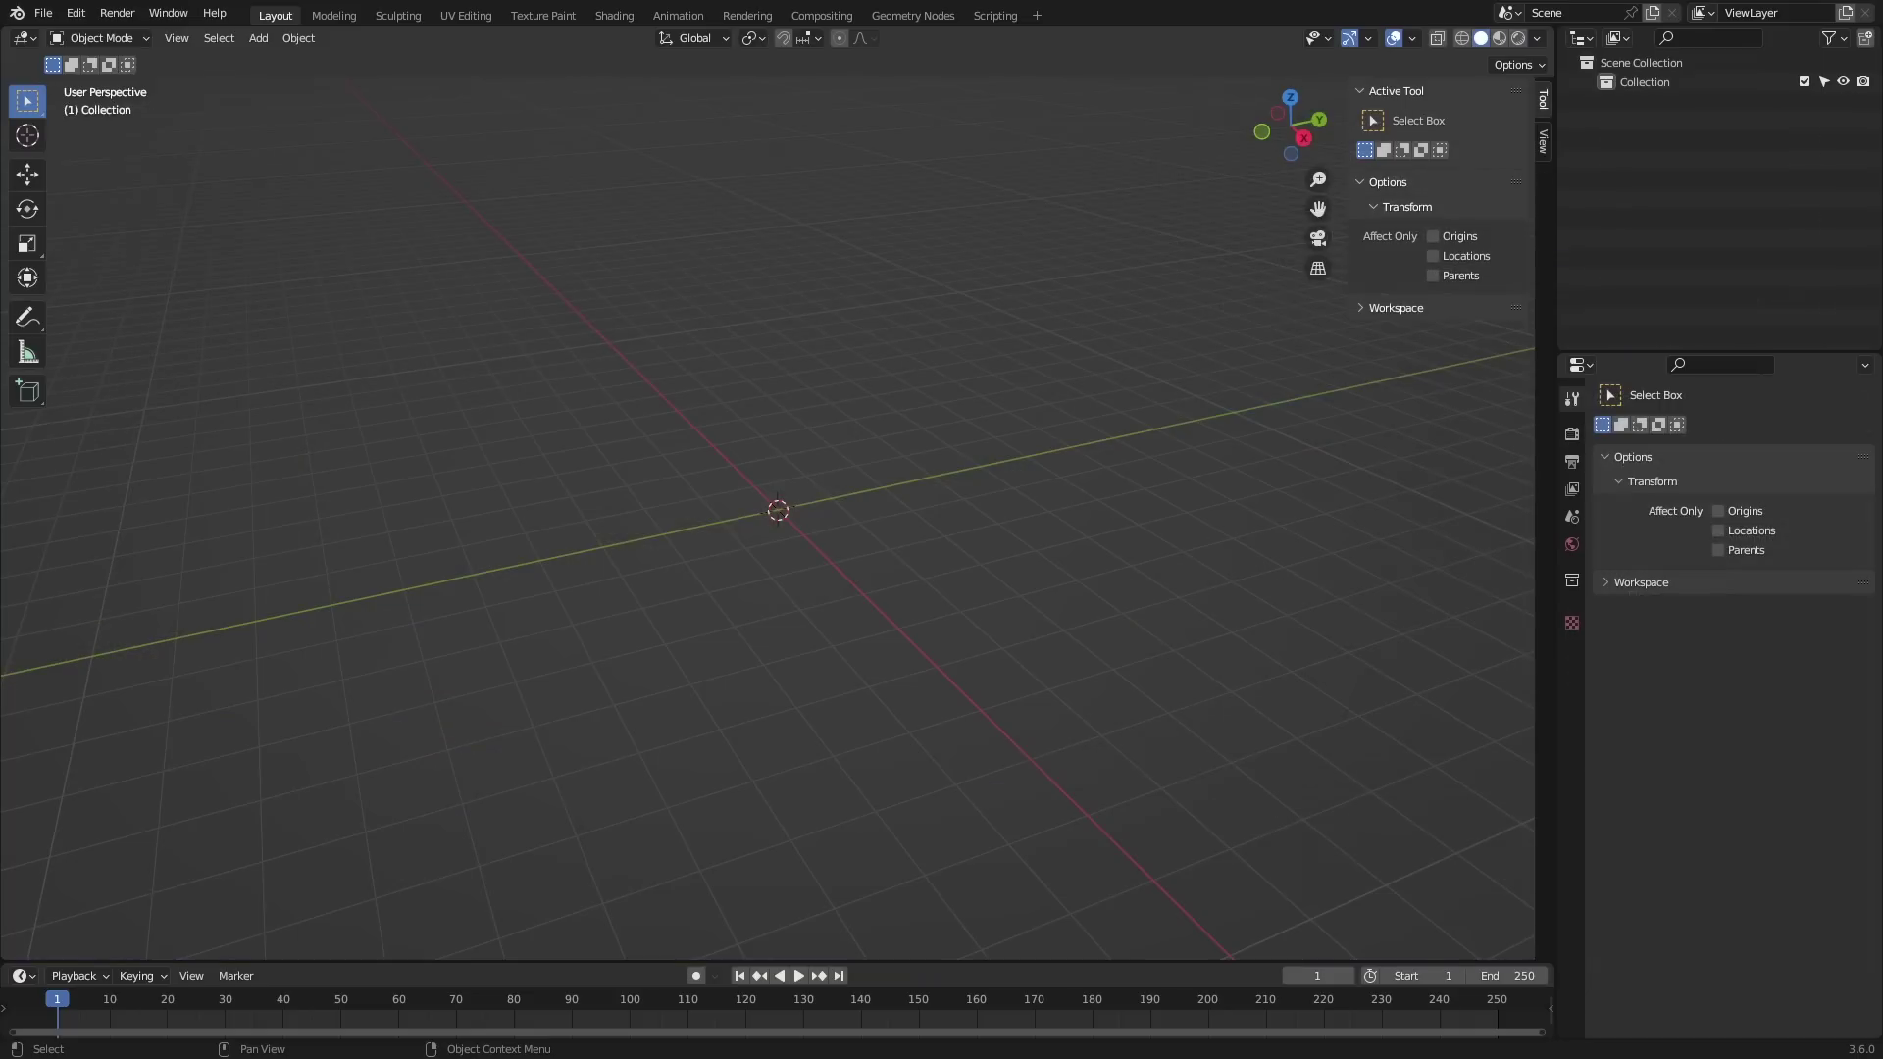
# - Install blosm.zip from the Add-ons preferences and enable Import-Export: Blosm
pyautogui.click(75, 12)
pyautogui.click(124, 311)
pyautogui.click(505, 73)
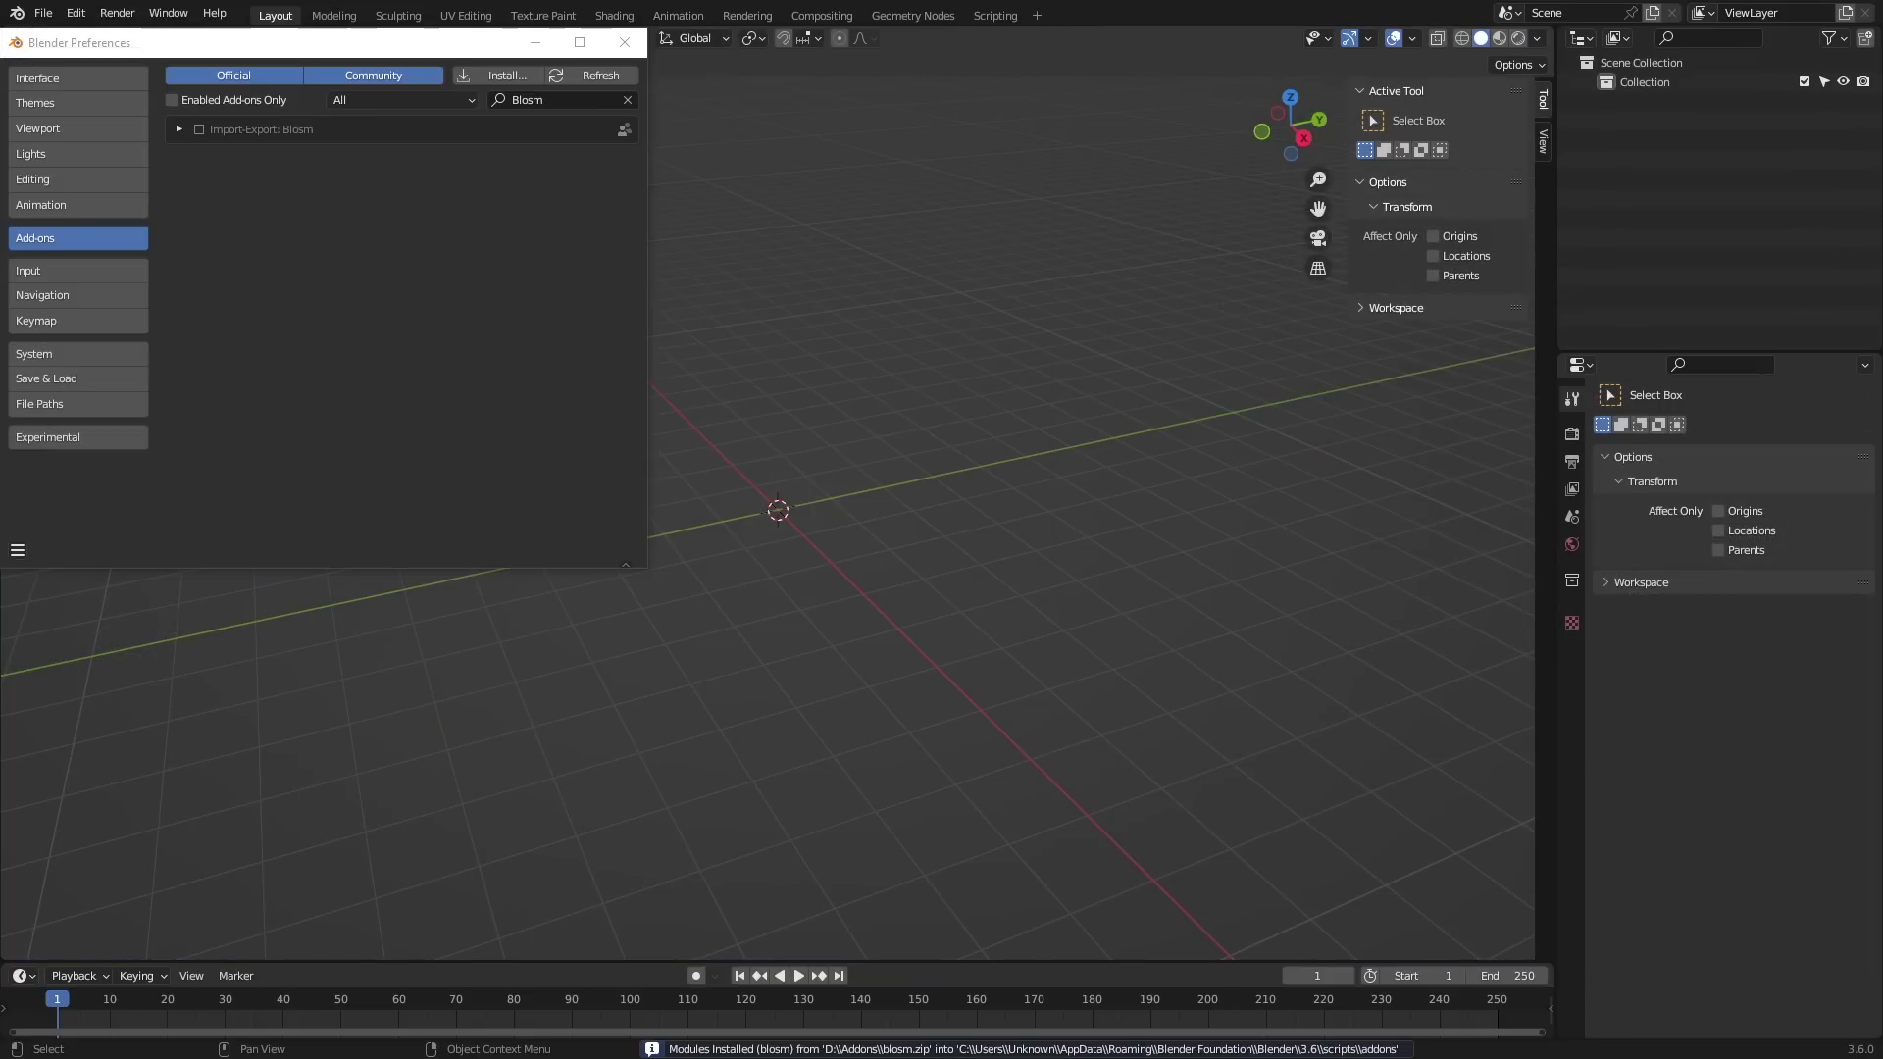
pyautogui.click(199, 129)
# - Review the Blosm settings with D:\blosm as download folder, then save preferences
pyautogui.click(179, 129)
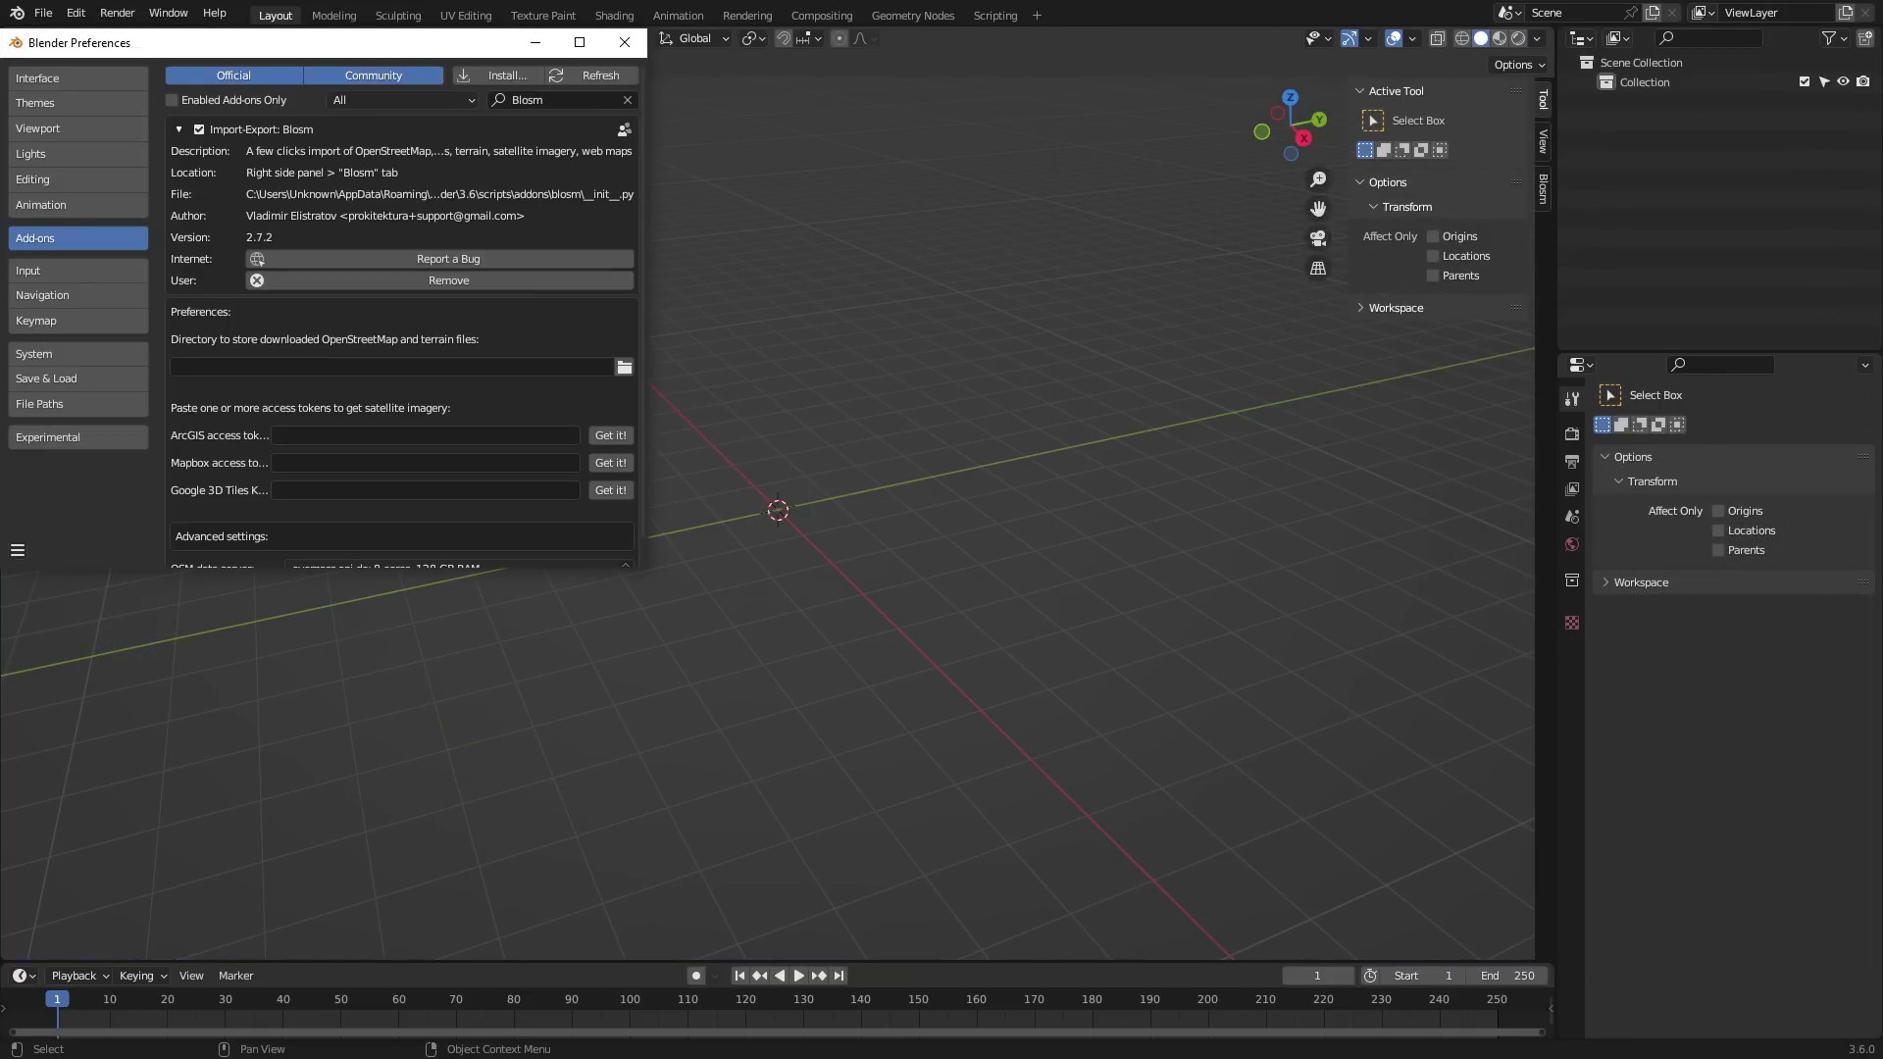
pyautogui.scroll(-1, 402, 312)
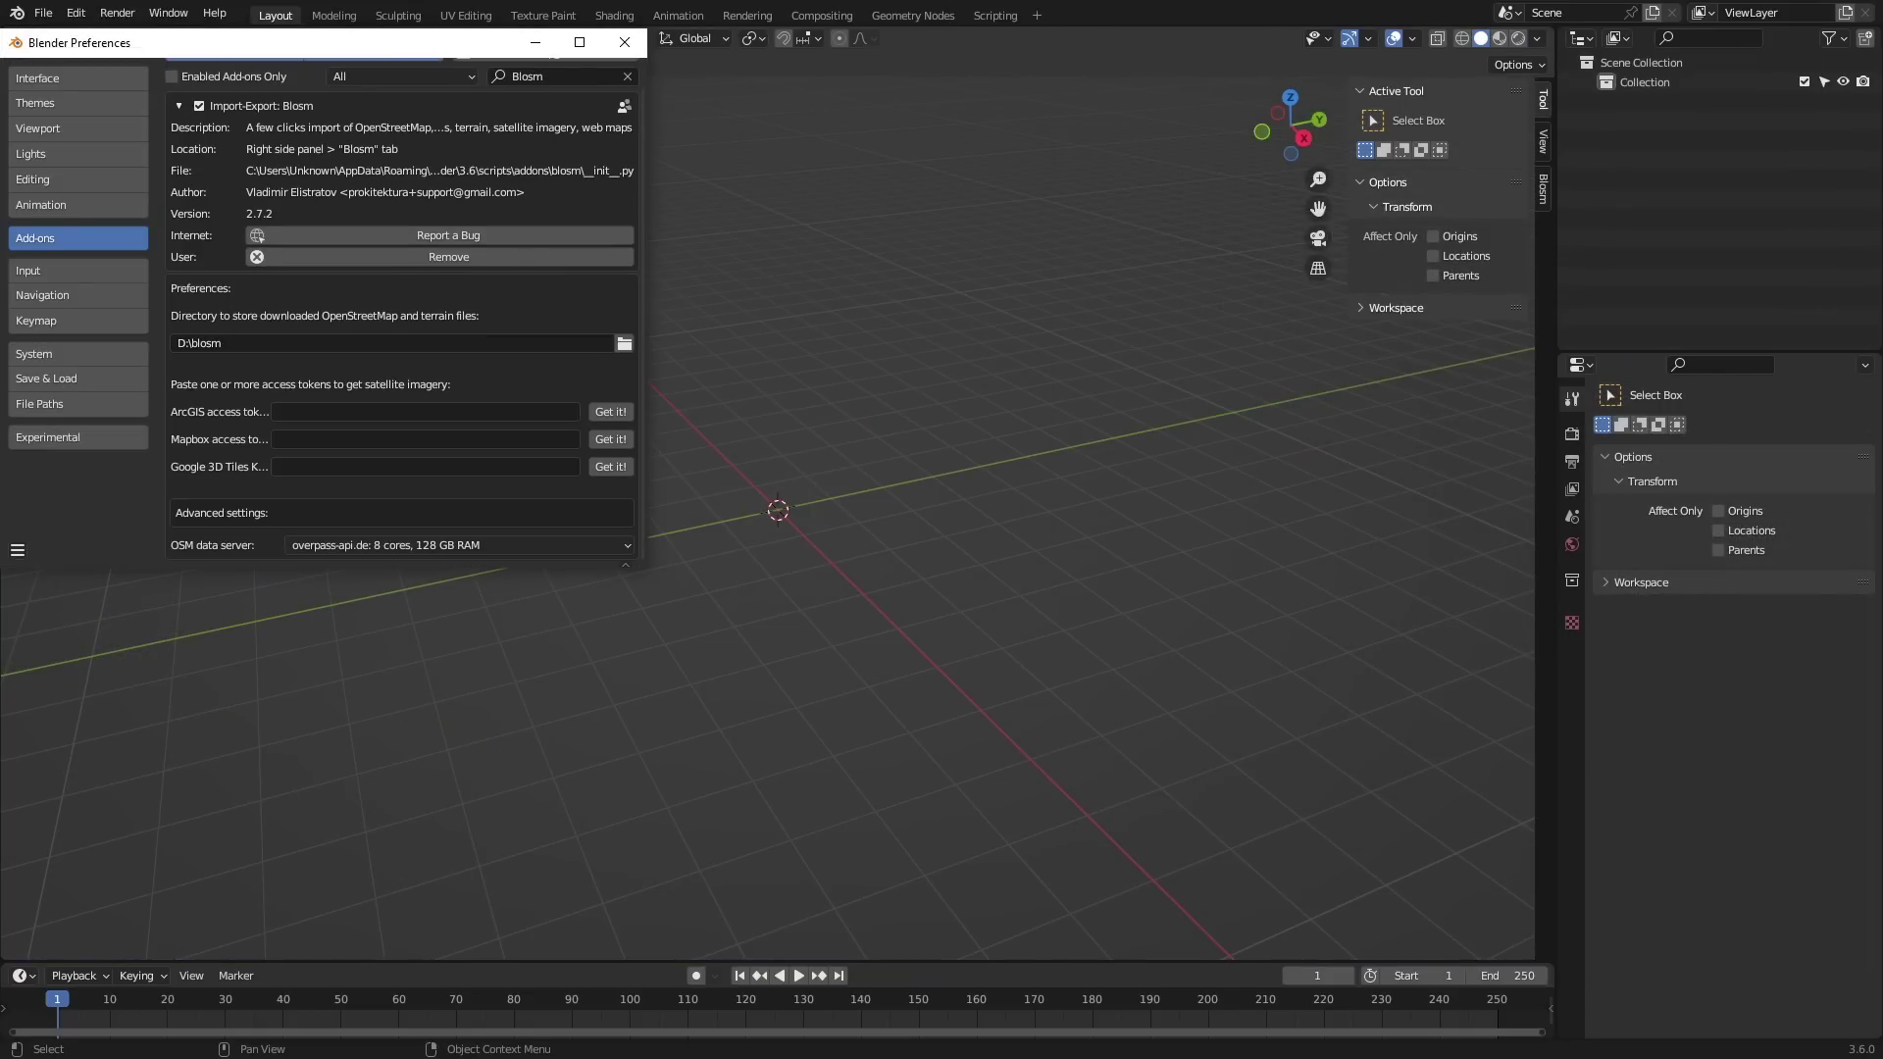
pyautogui.scroll(1, 294, 196)
pyautogui.click(179, 129)
pyautogui.click(18, 550)
pyautogui.click(84, 500)
pyautogui.click(624, 42)
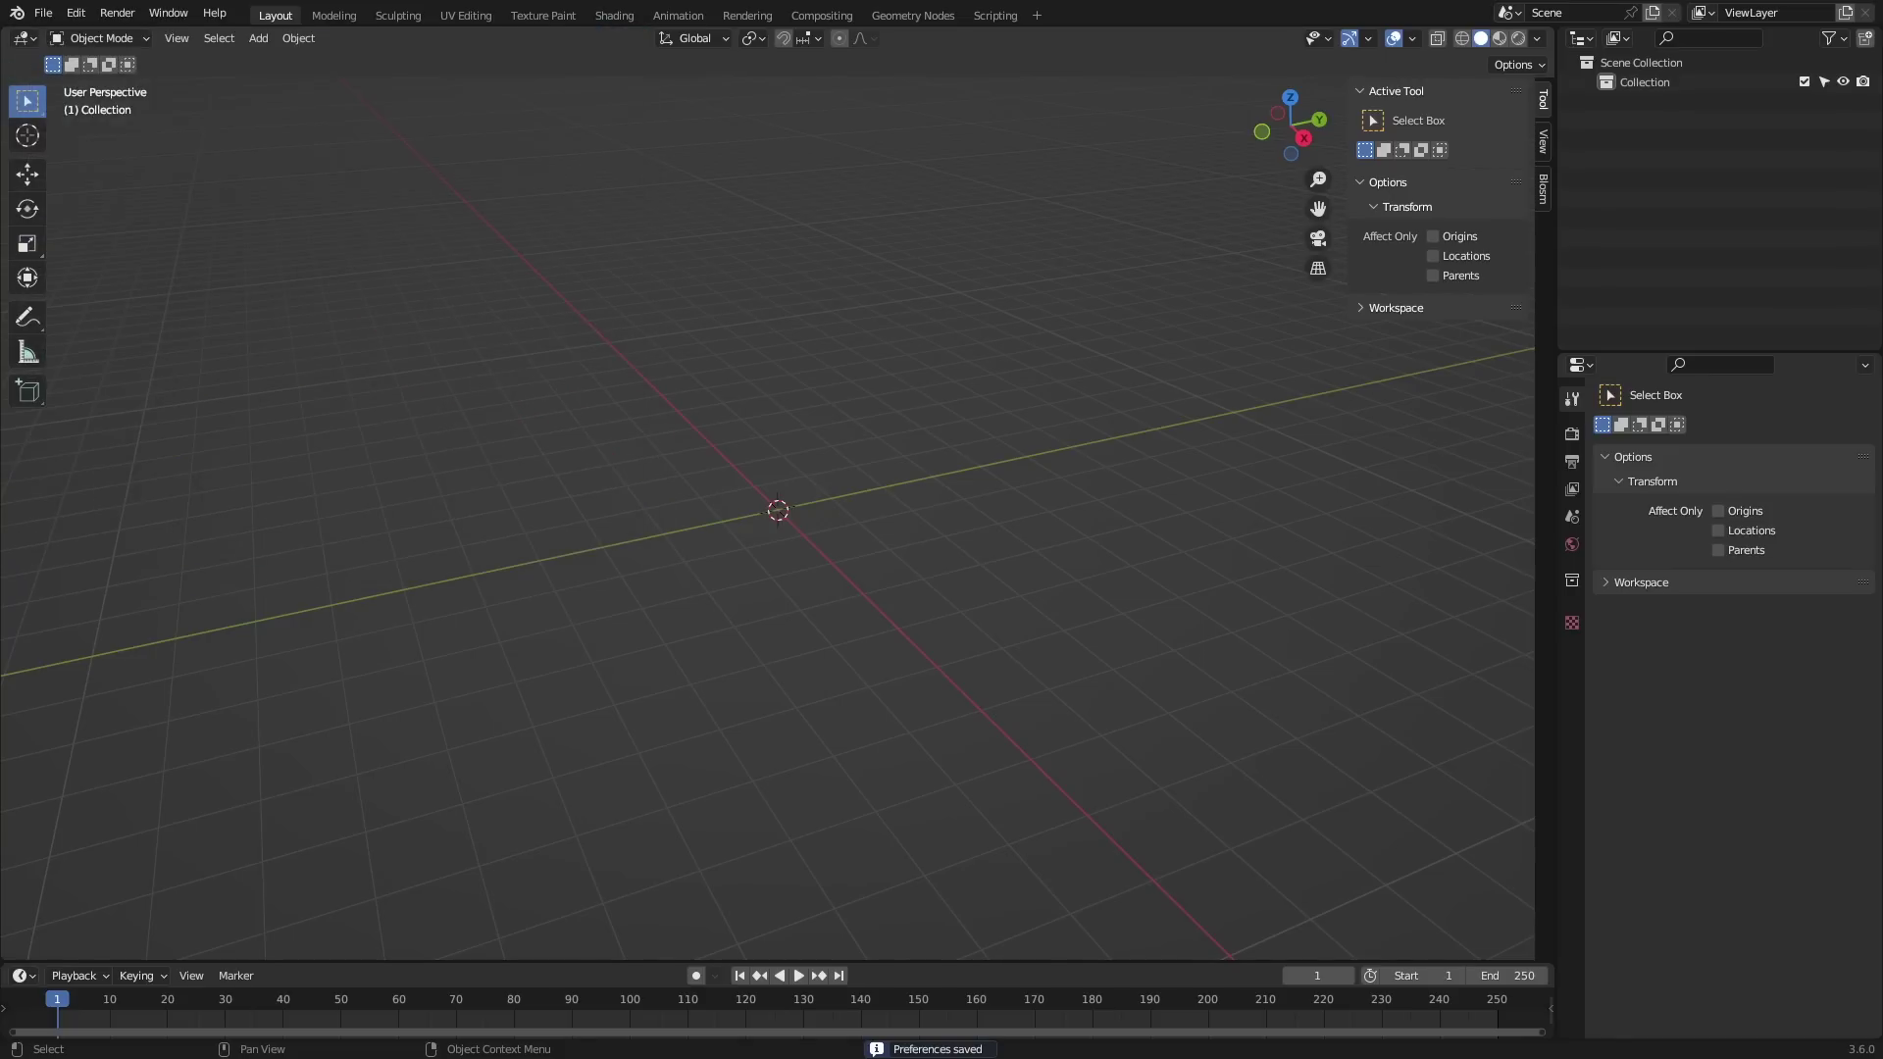
# - In a widened Blosm sidebar, select the North Bergen area on the web map as the extent
pyautogui.click(1542, 188)
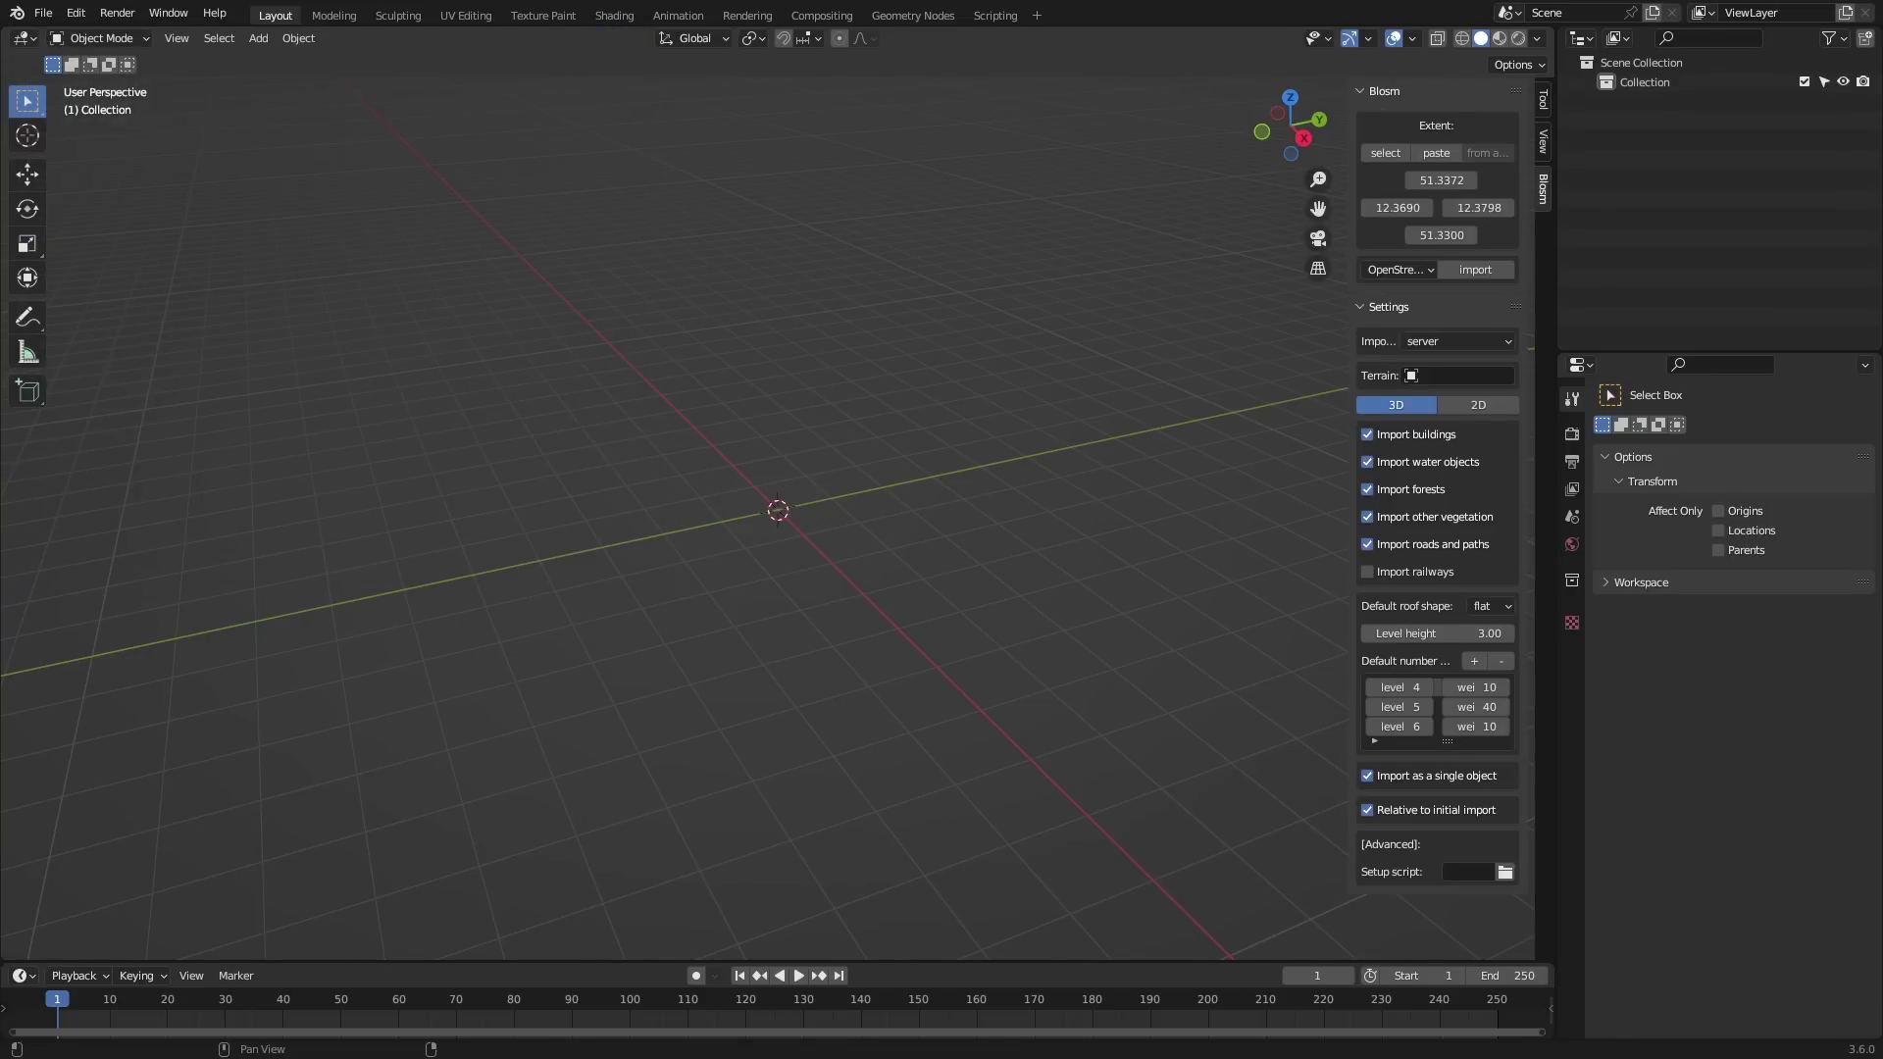
pyautogui.moveTo(1352, 491); pyautogui.dragTo(1205, 490)
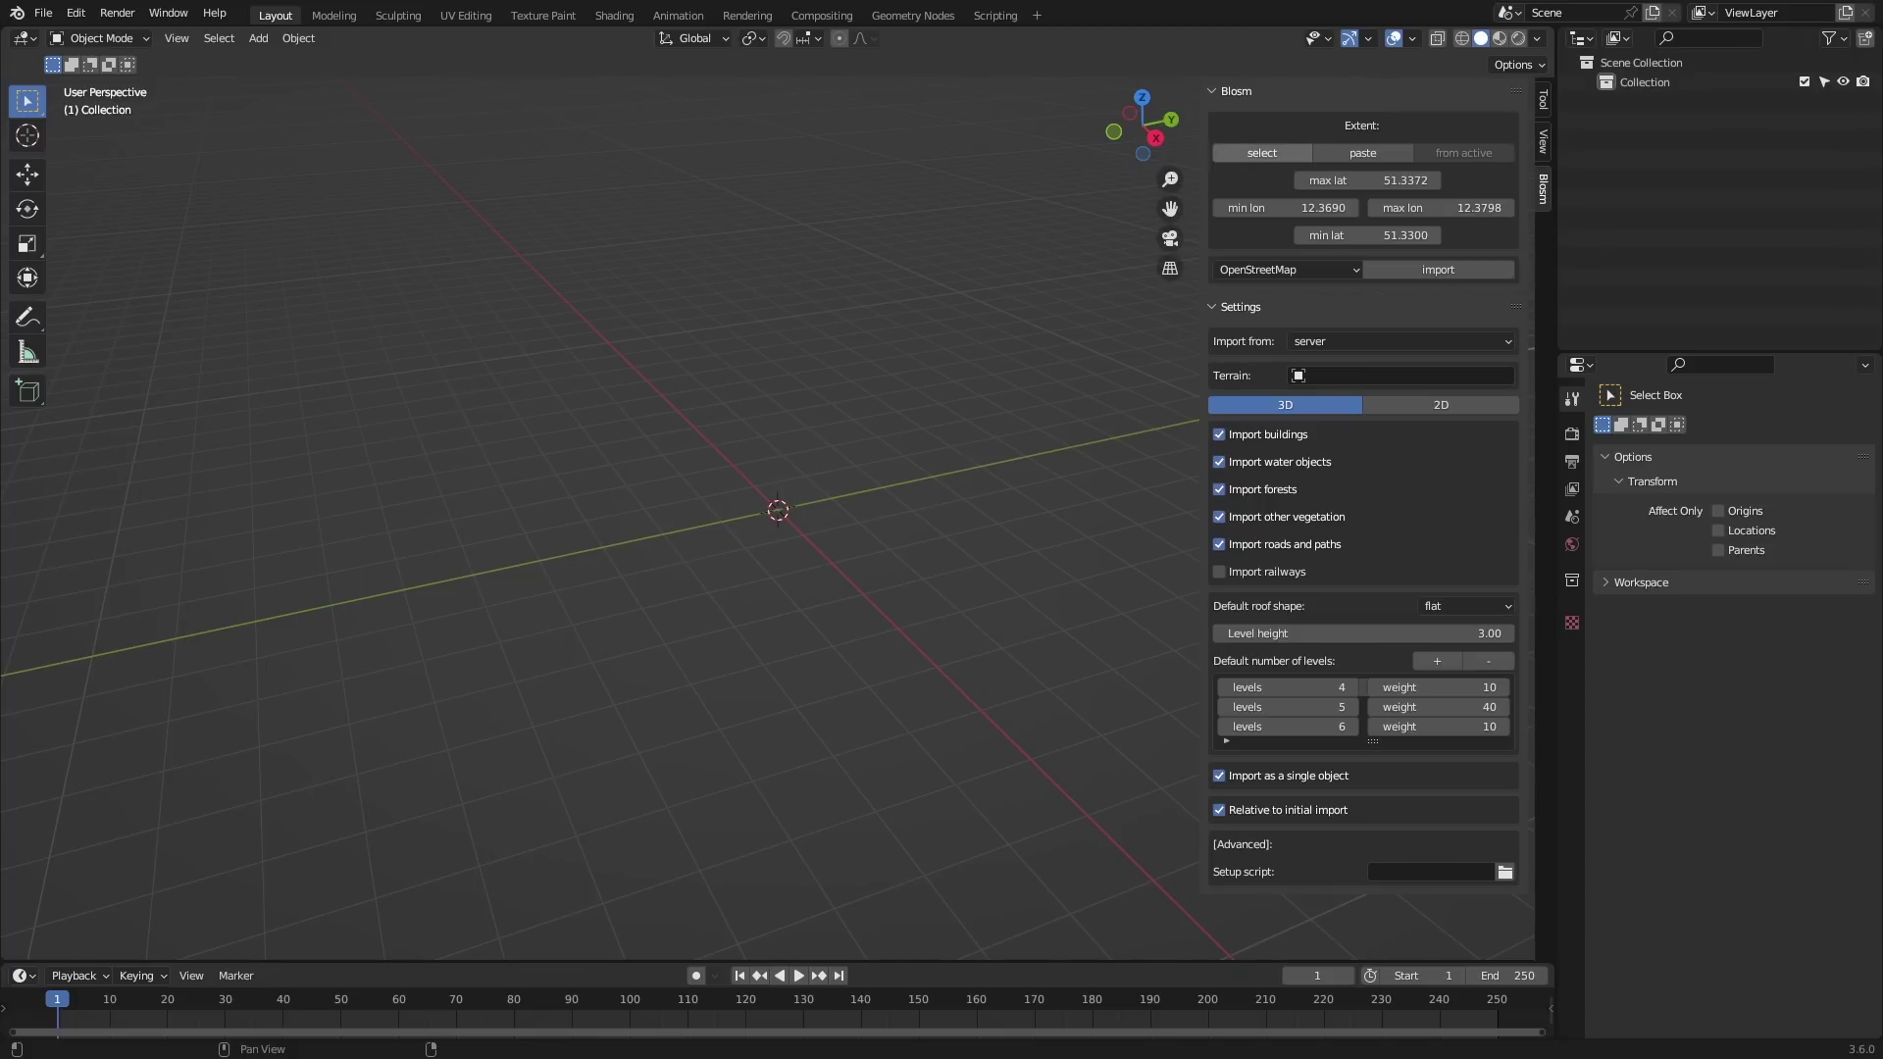
pyautogui.click(1262, 153)
pyautogui.scroll(4, 1069, 294)
pyautogui.click(1287, 270)
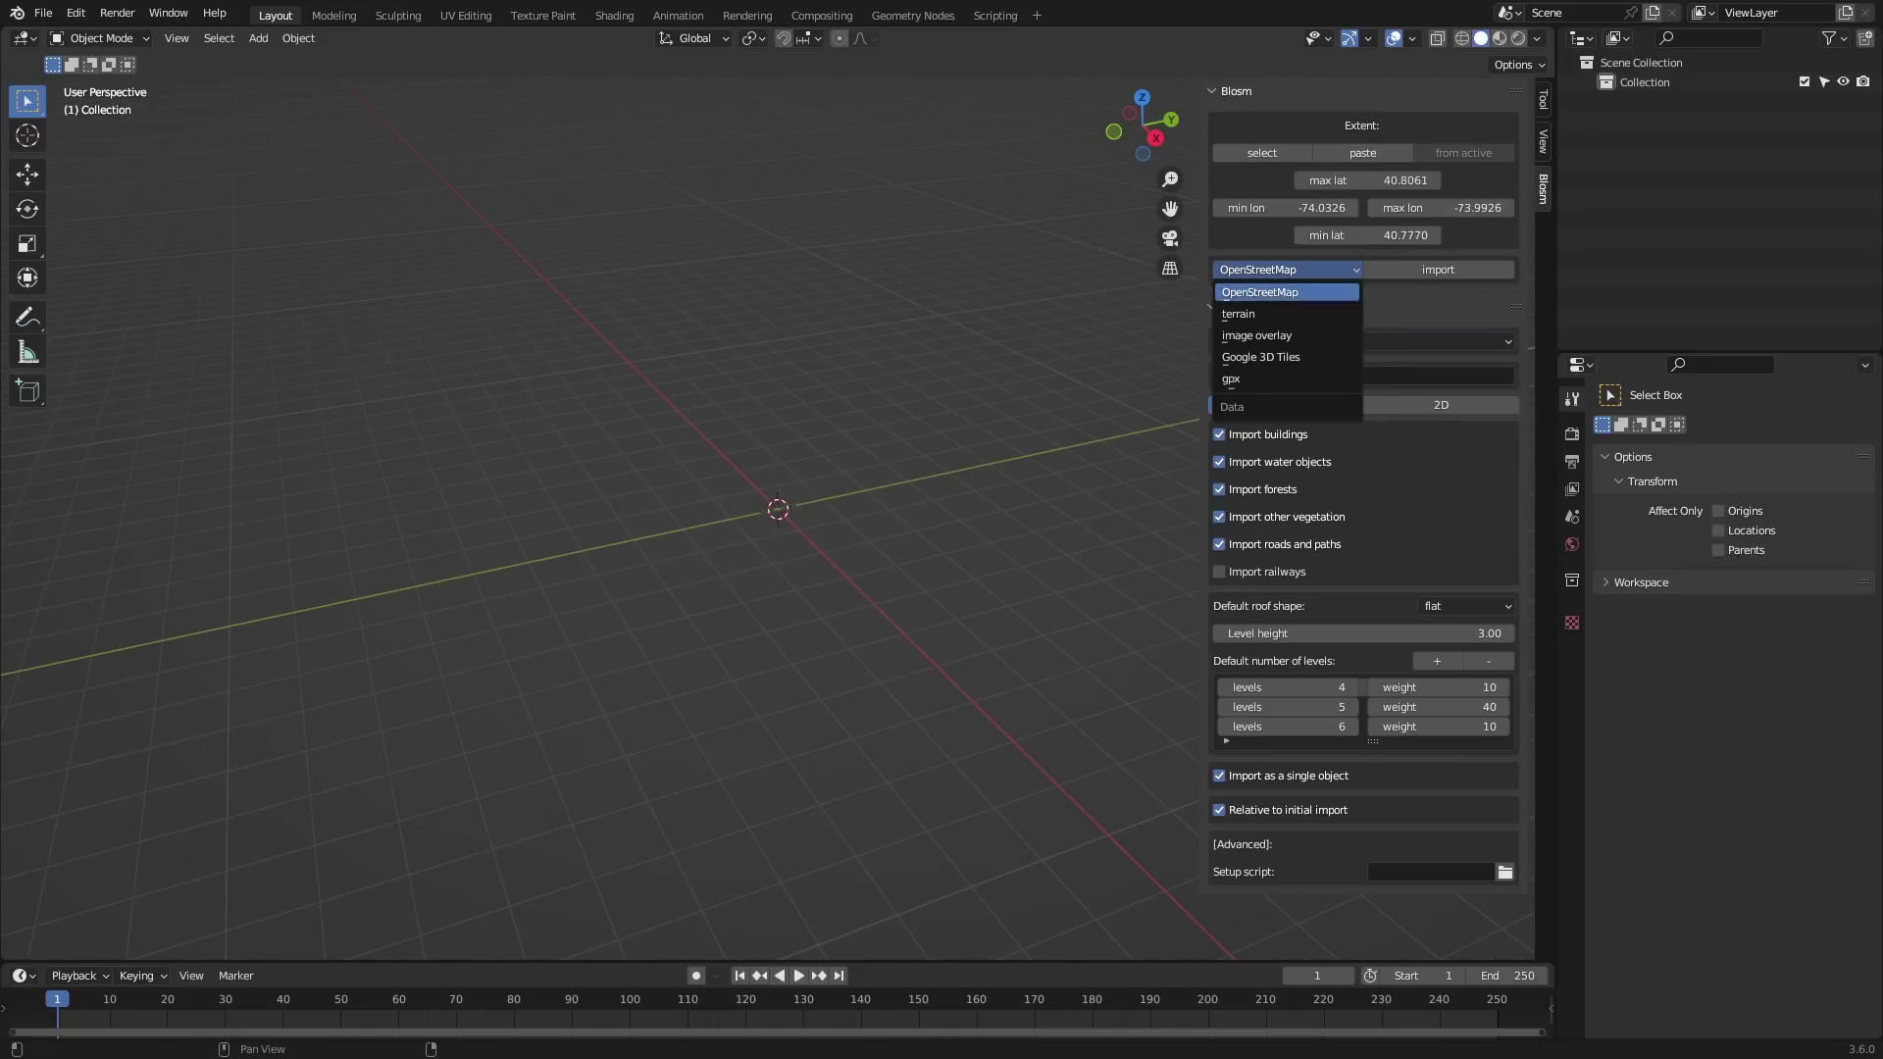
# - Import the OpenStreetMap data for North Bergen and orbit out to a wide city view
pyautogui.click(1260, 292)
pyautogui.click(1438, 269)
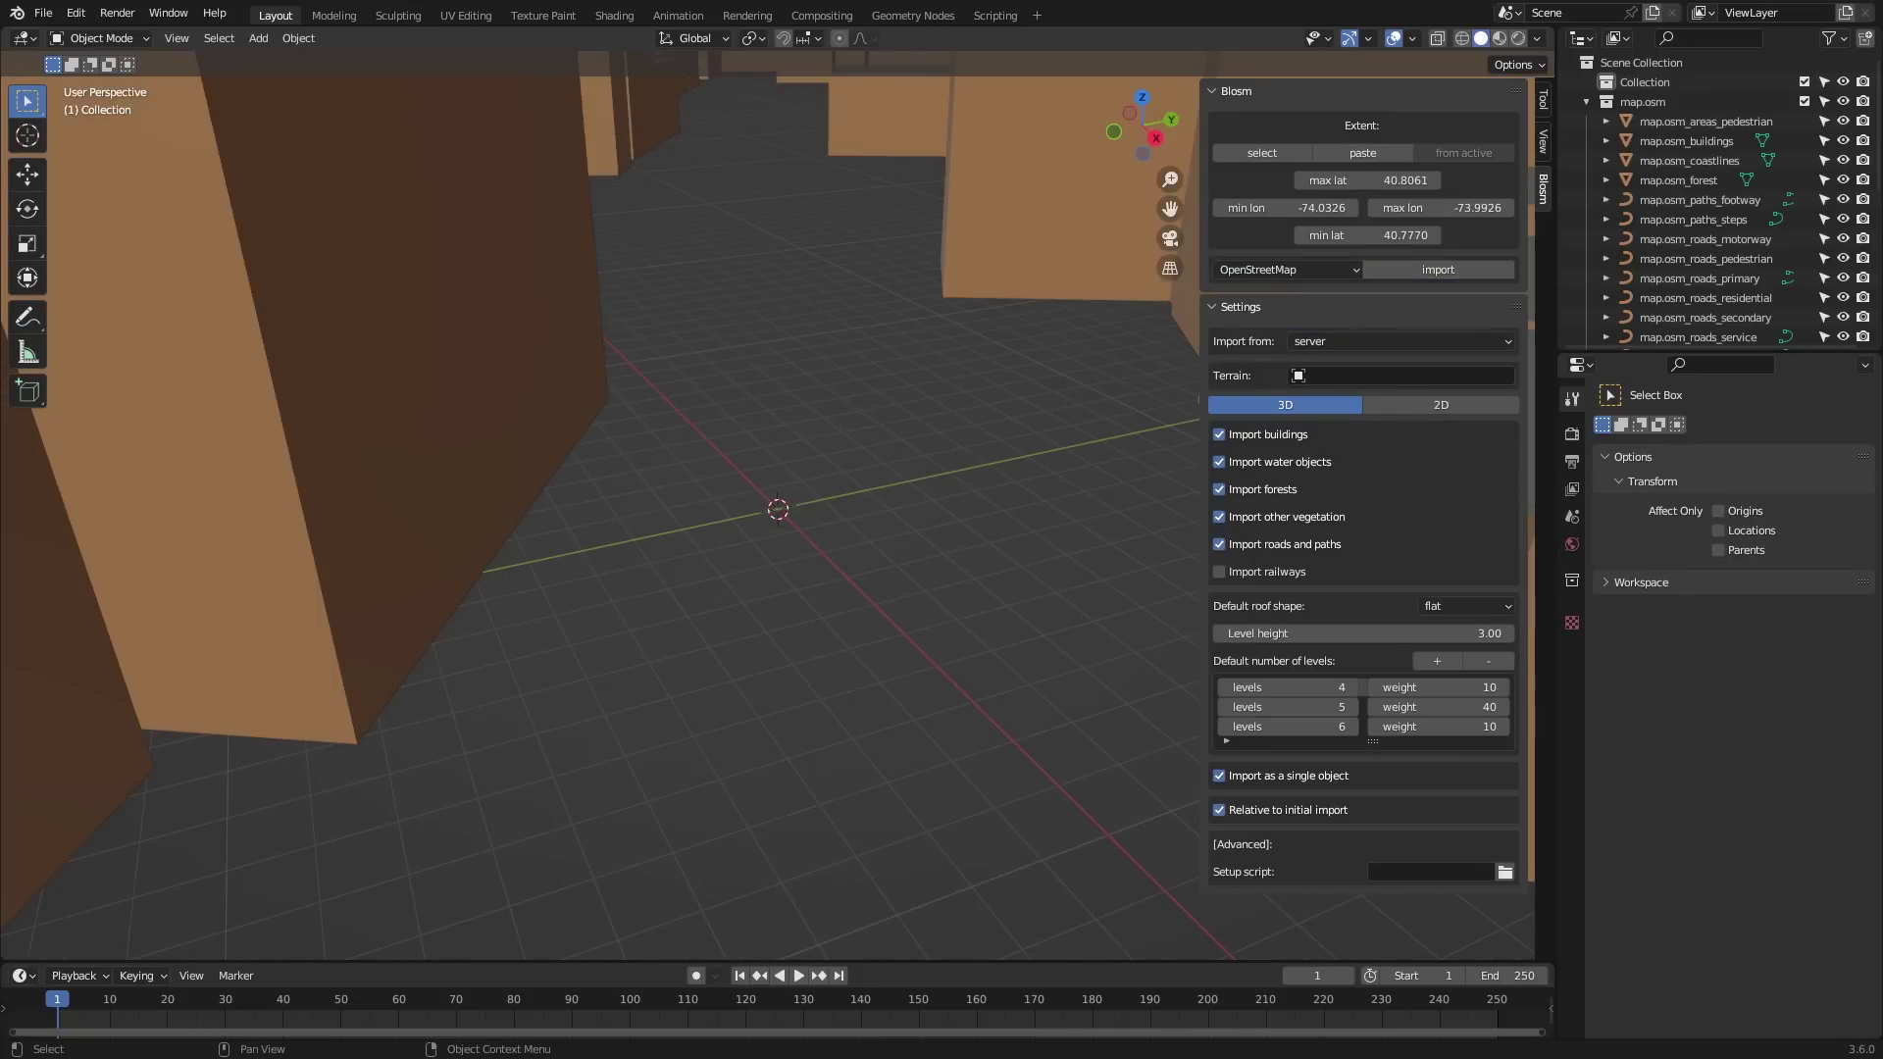
pyautogui.scroll(-10, 599, 506)
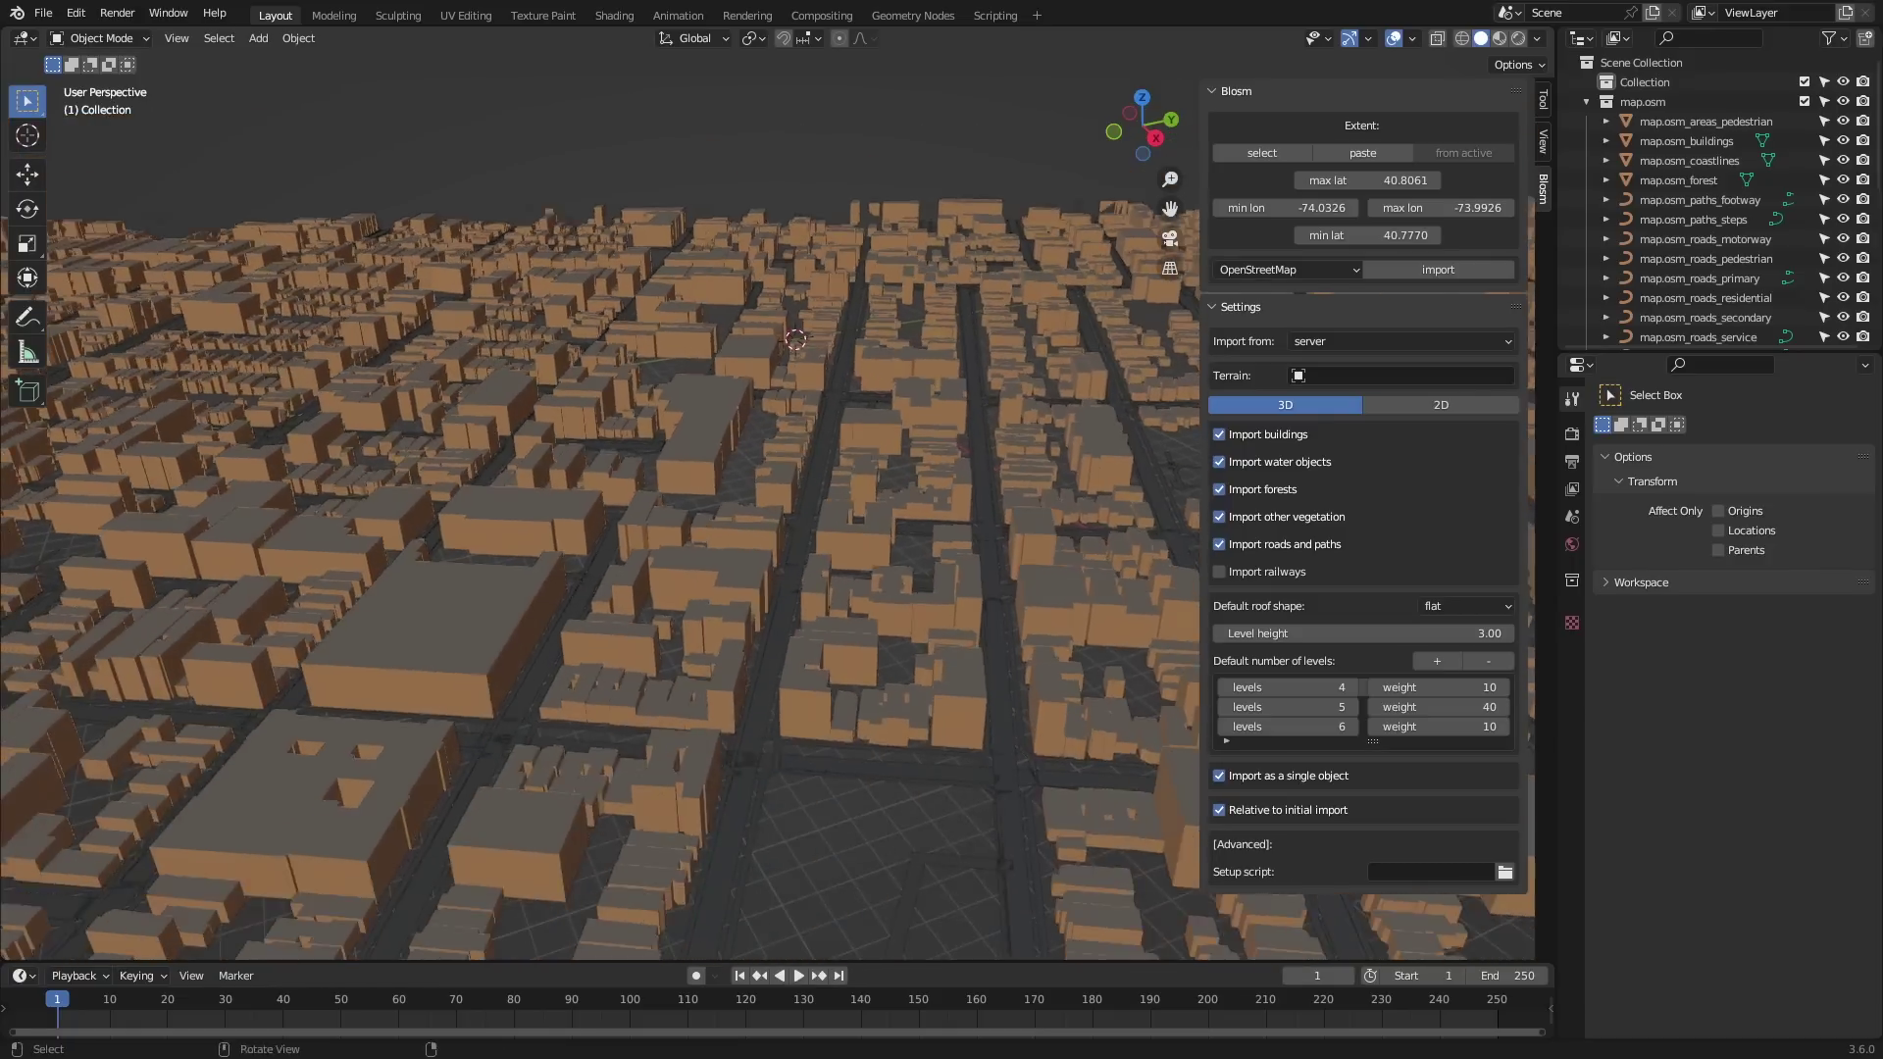
pyautogui.moveTo(598, 506); pyautogui.dragTo(608, 589, button='middle')
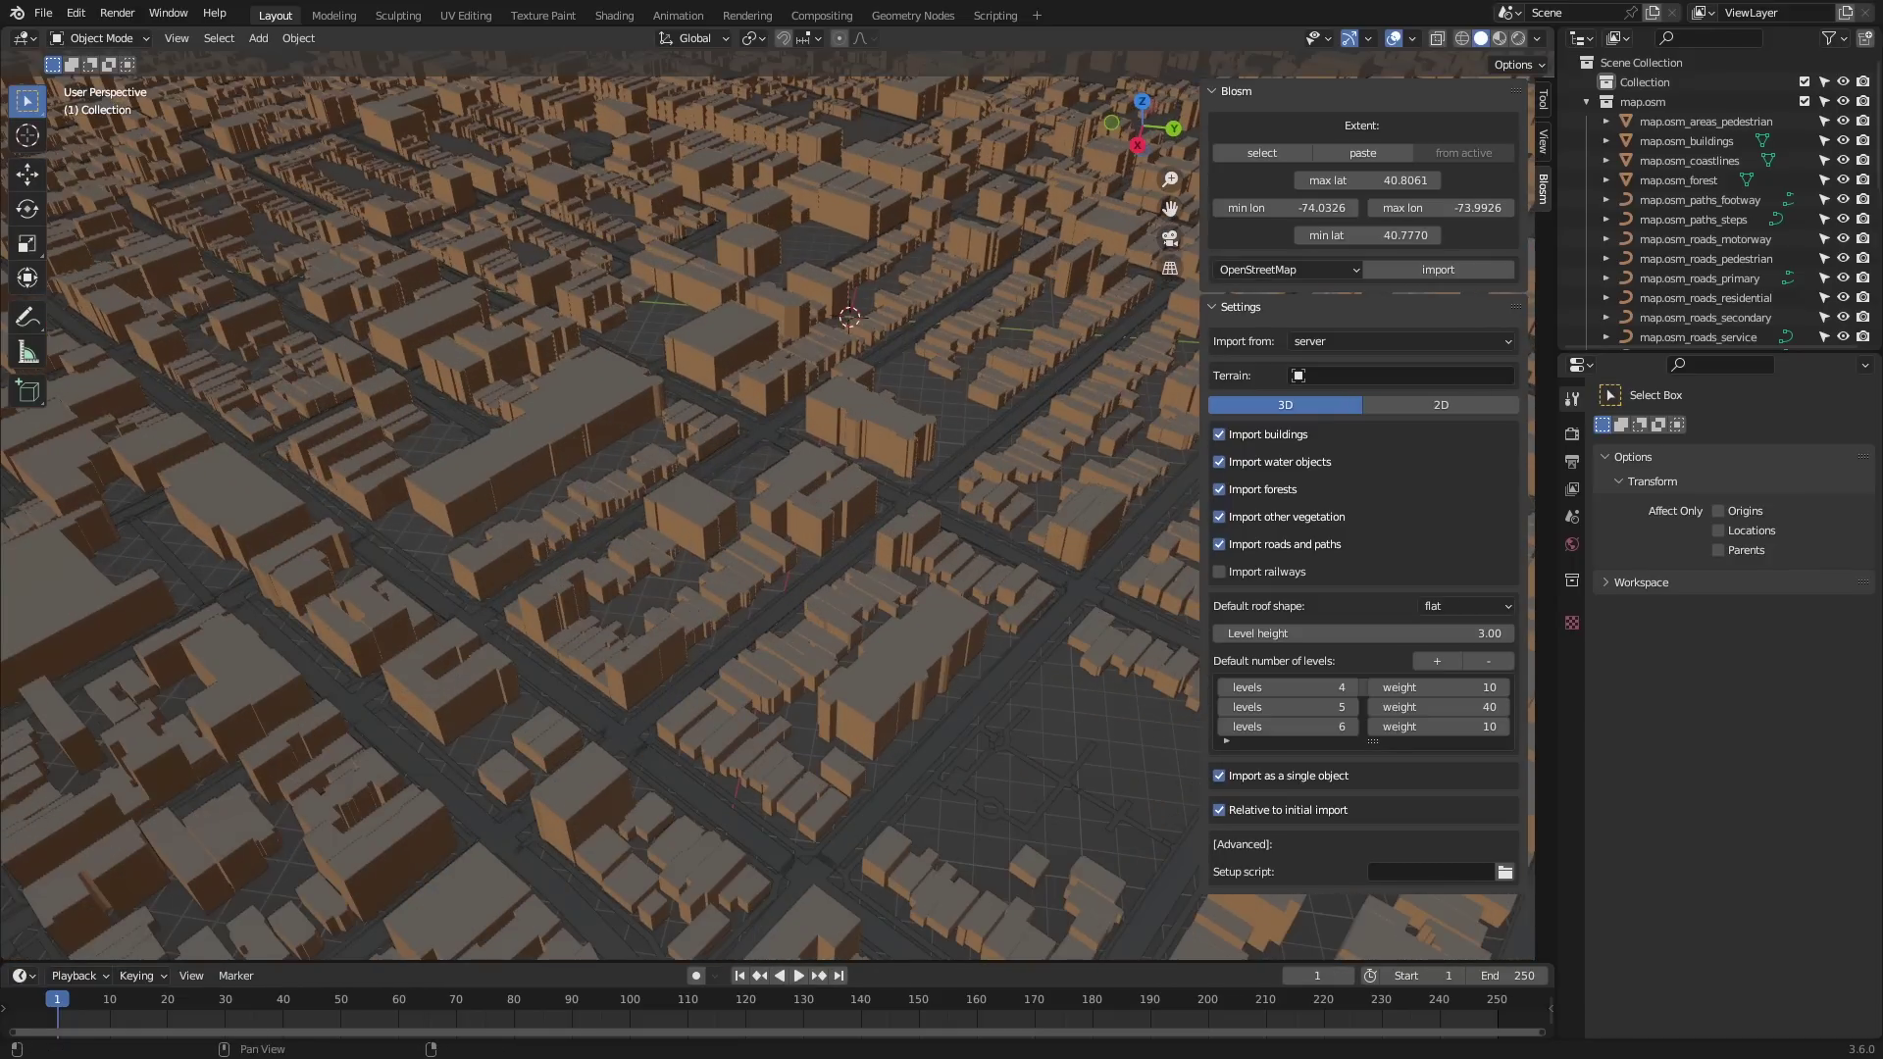
pyautogui.click(1542, 141)
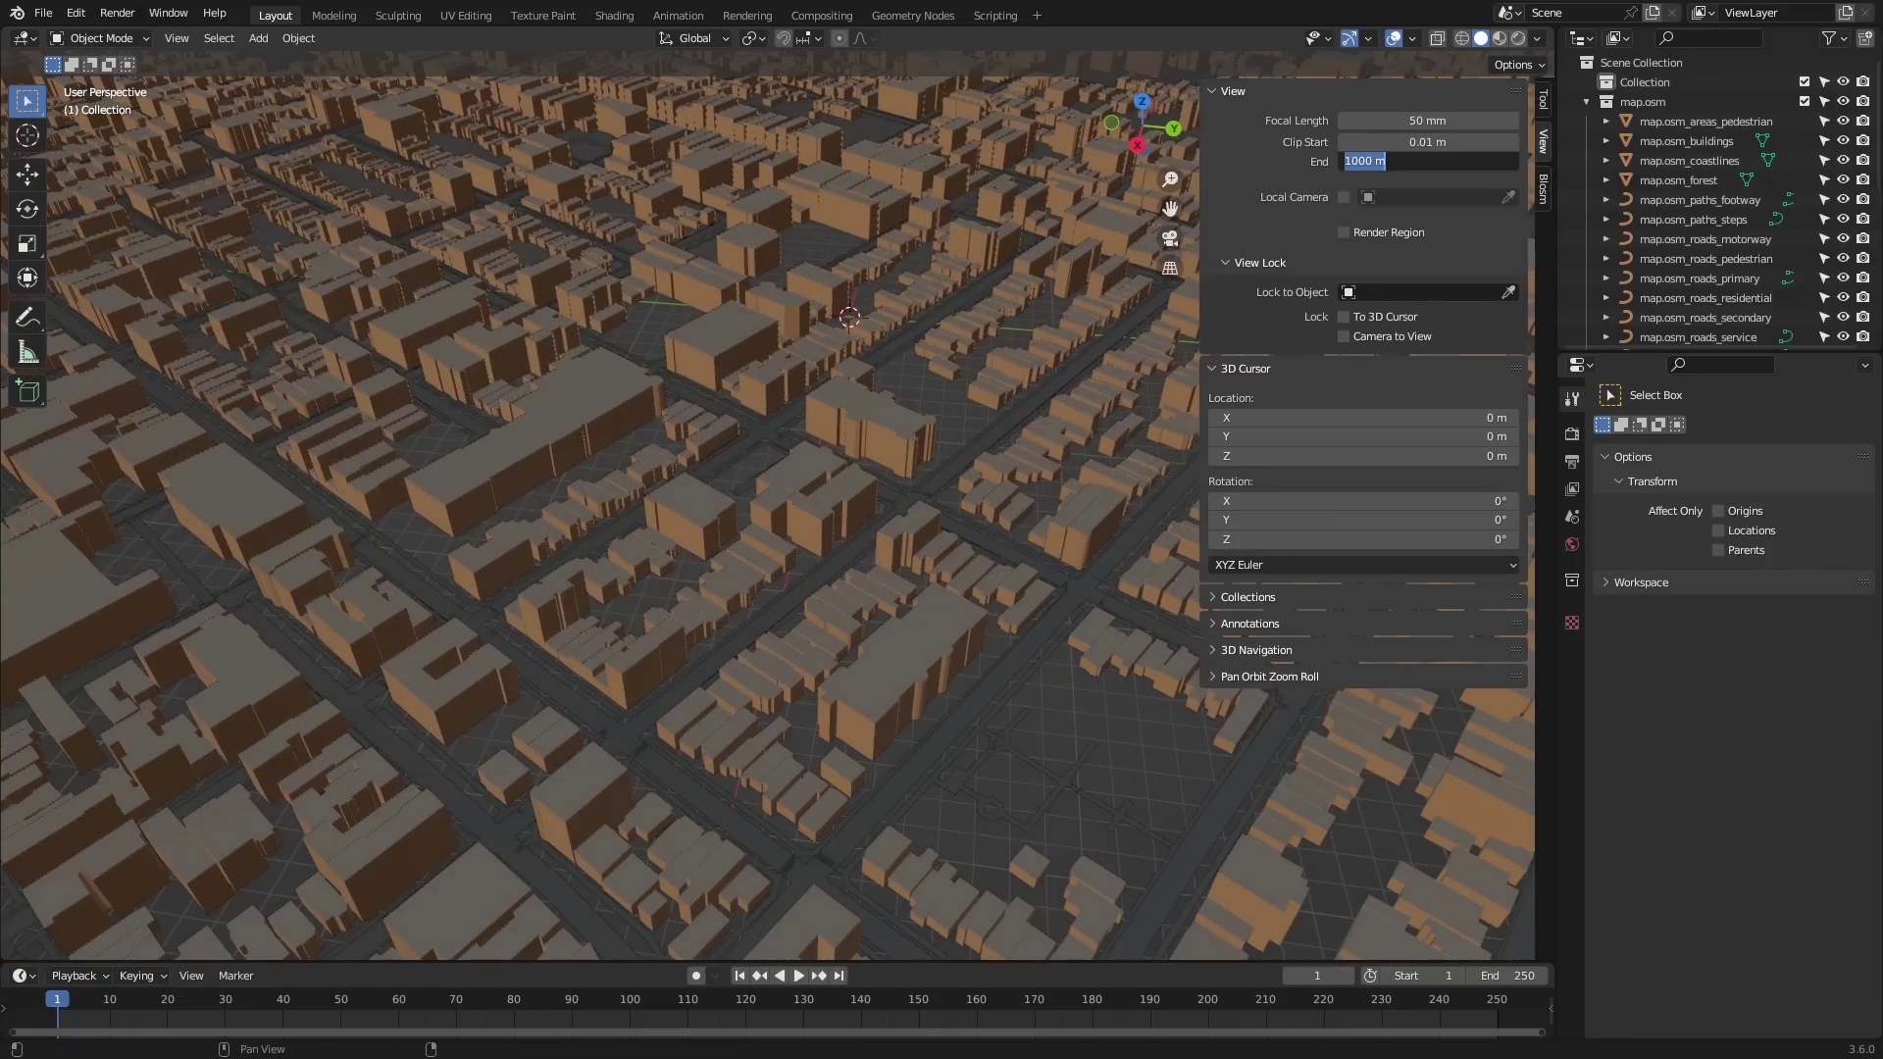
pyautogui.scroll(-5, 882, 392)
pyautogui.moveTo(883, 392); pyautogui.dragTo(823, 480, button='middle')
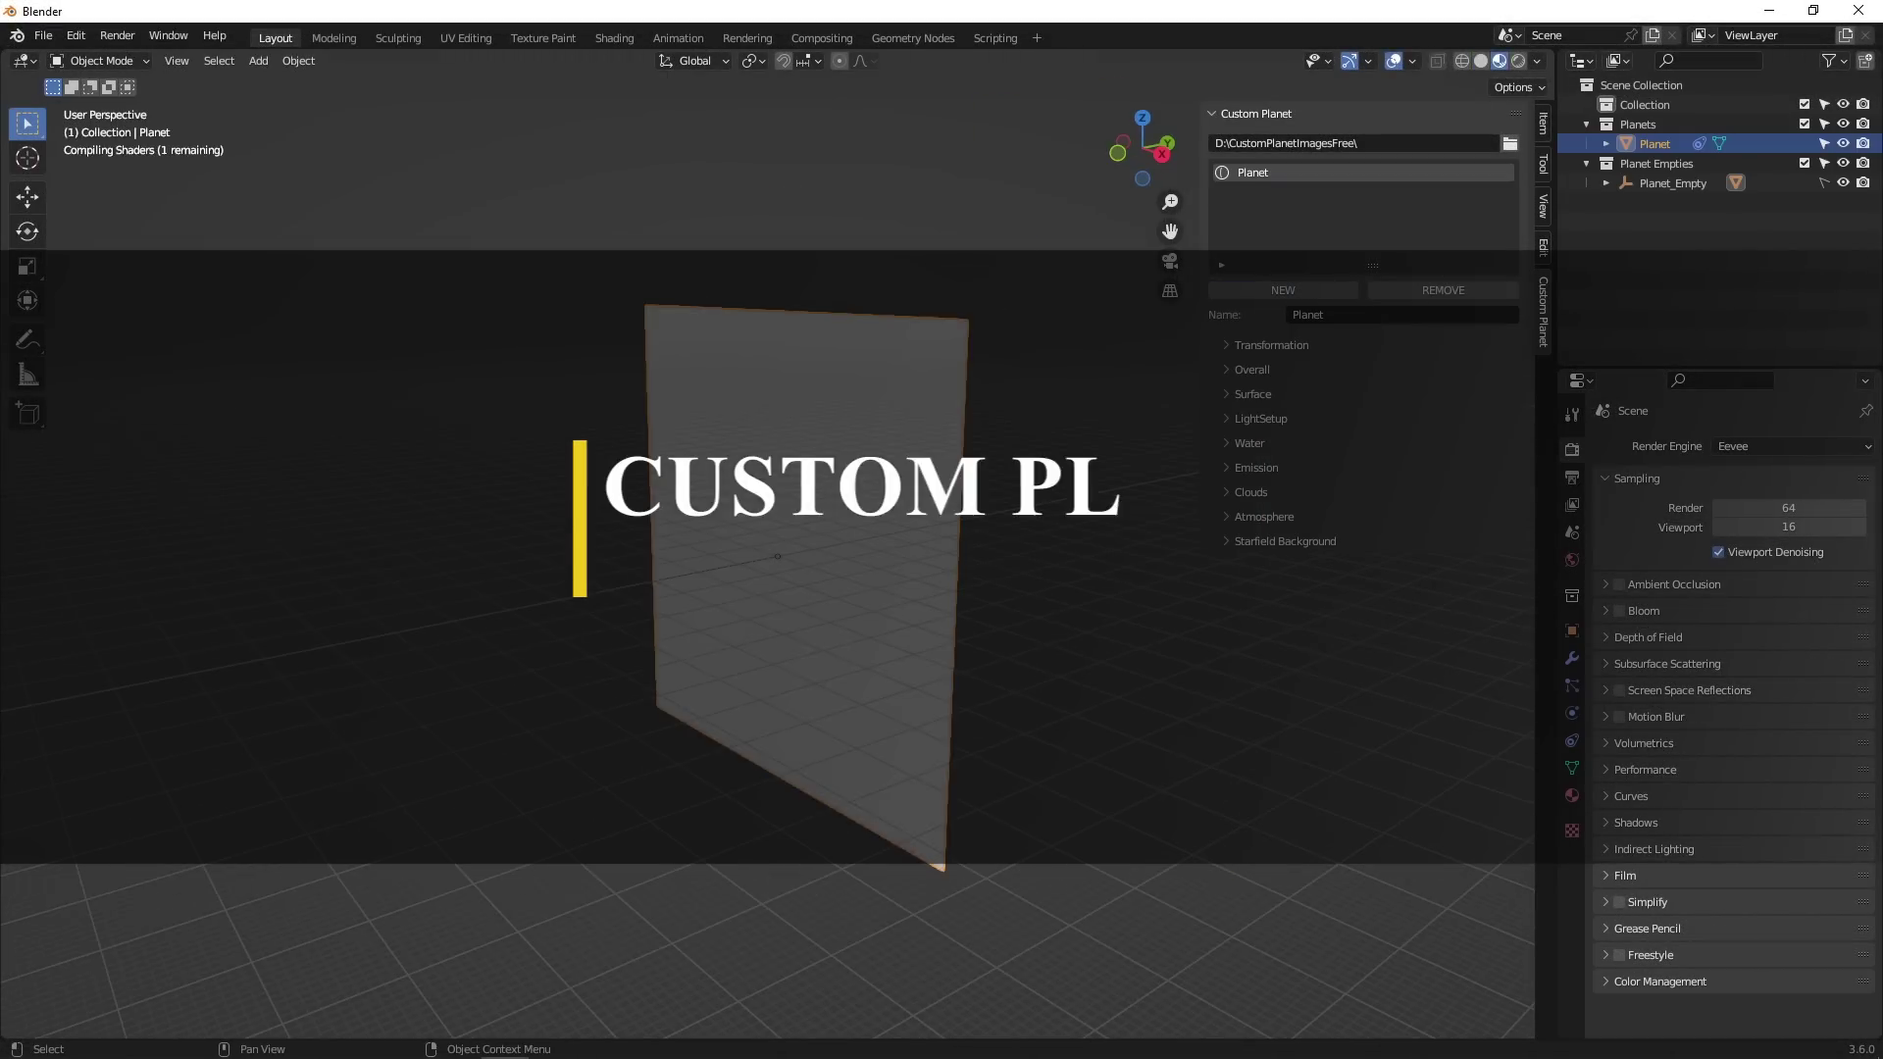
# - View the planet from the front in Material Preview
pyautogui.press('z')
pyautogui.press('KP_1')
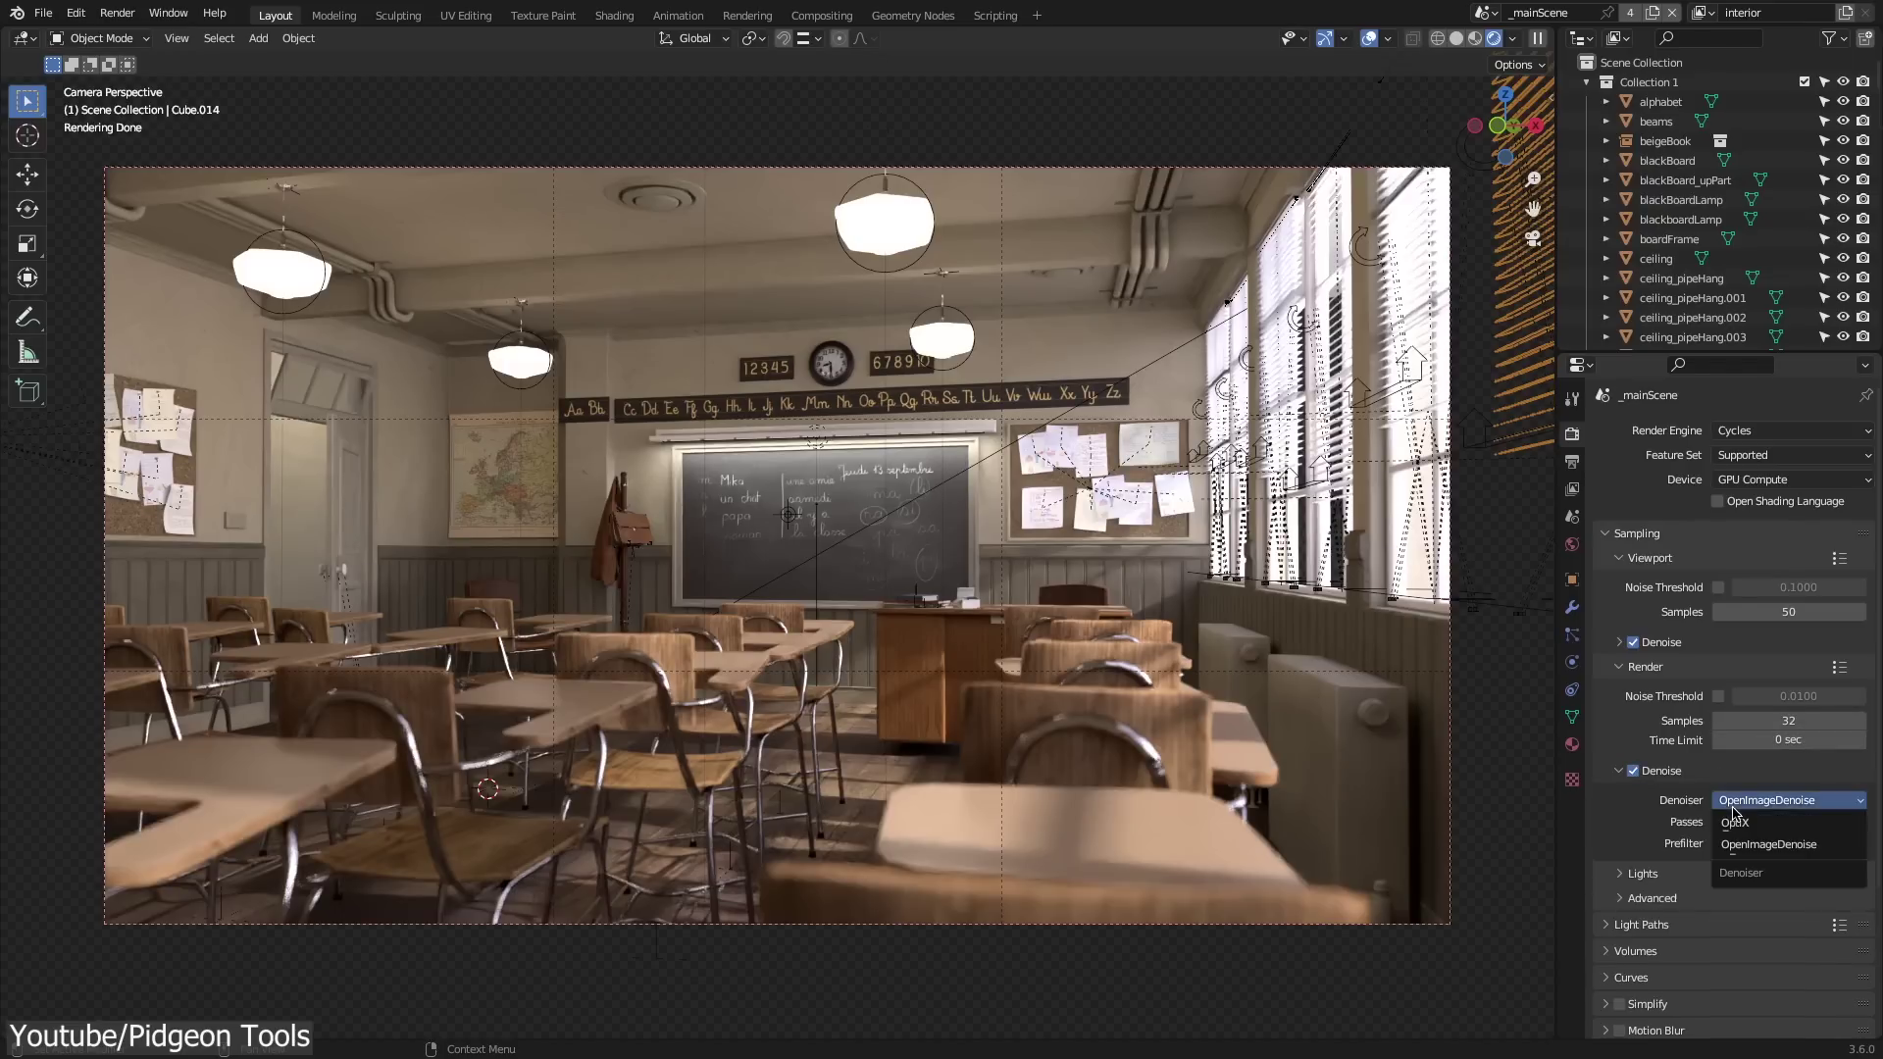
# - Hide the render denoise settings and render the classroom twice to compare results
pyautogui.click(1754, 806)
pyautogui.click(1618, 770)
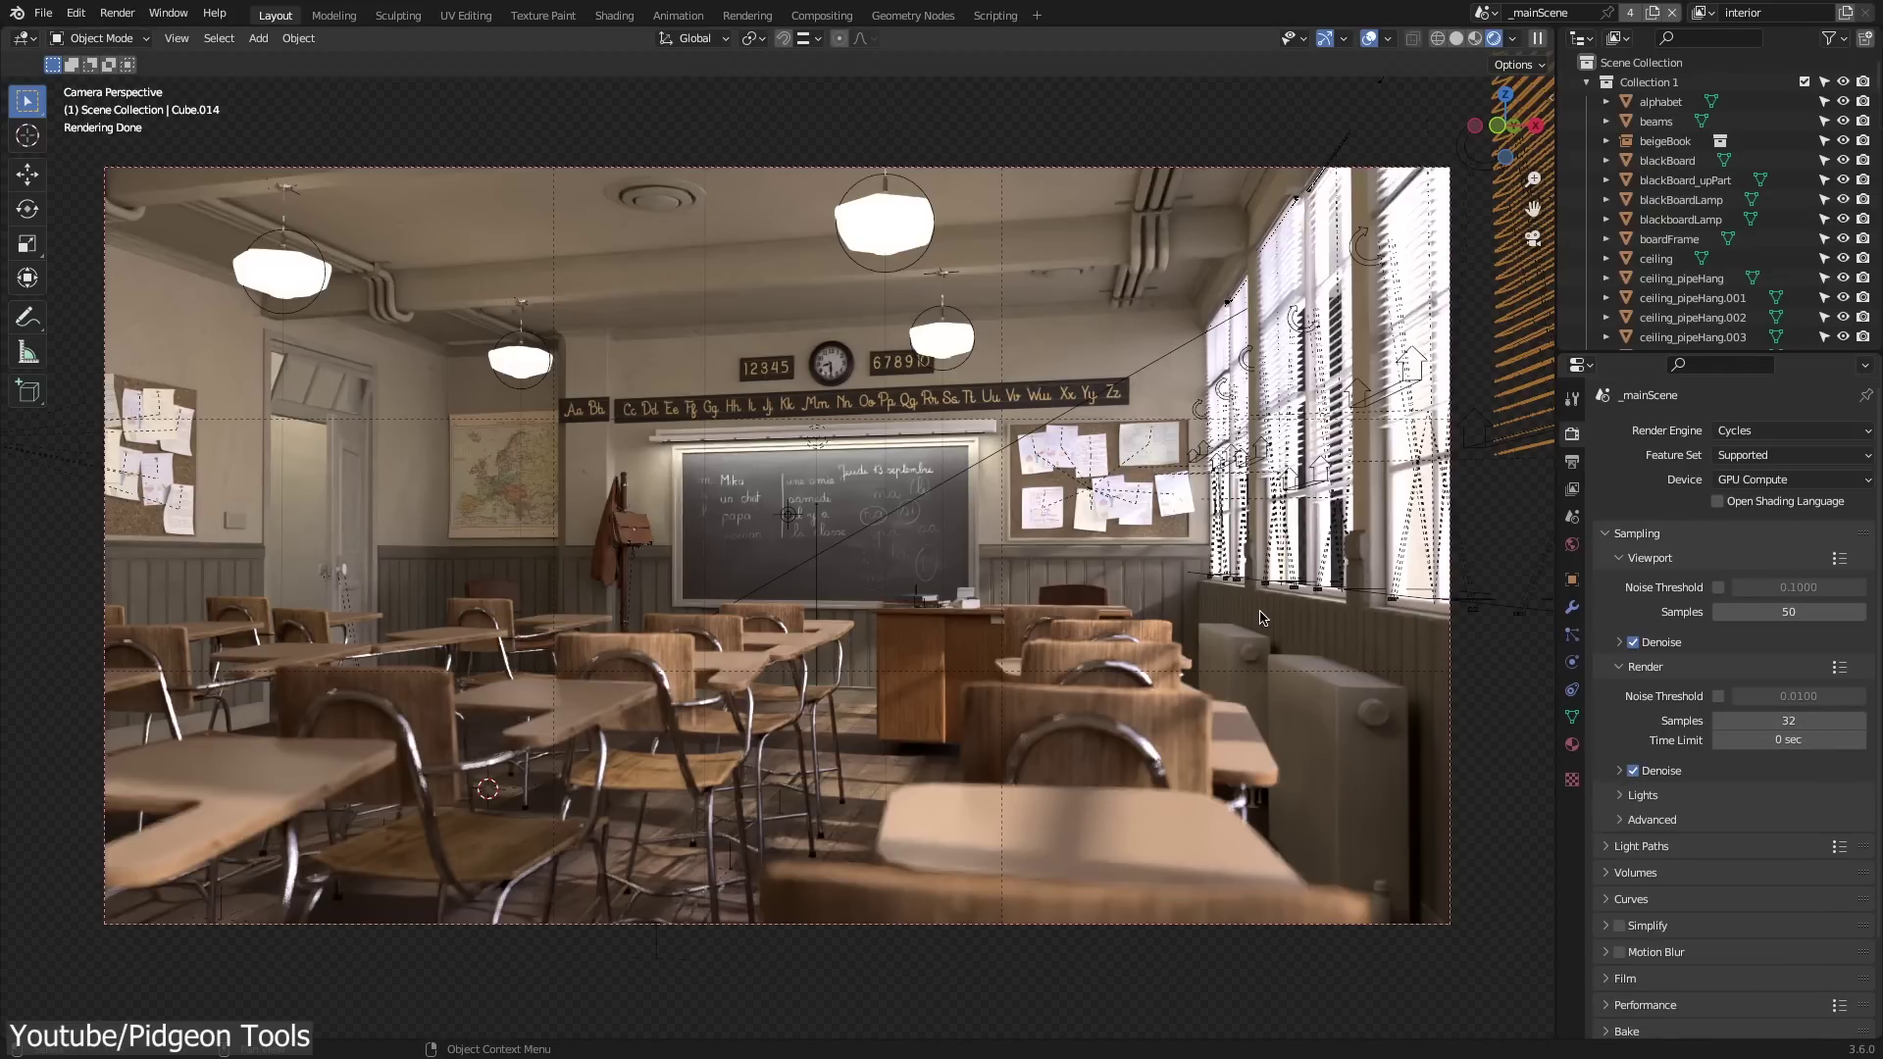
pyautogui.press('F12')
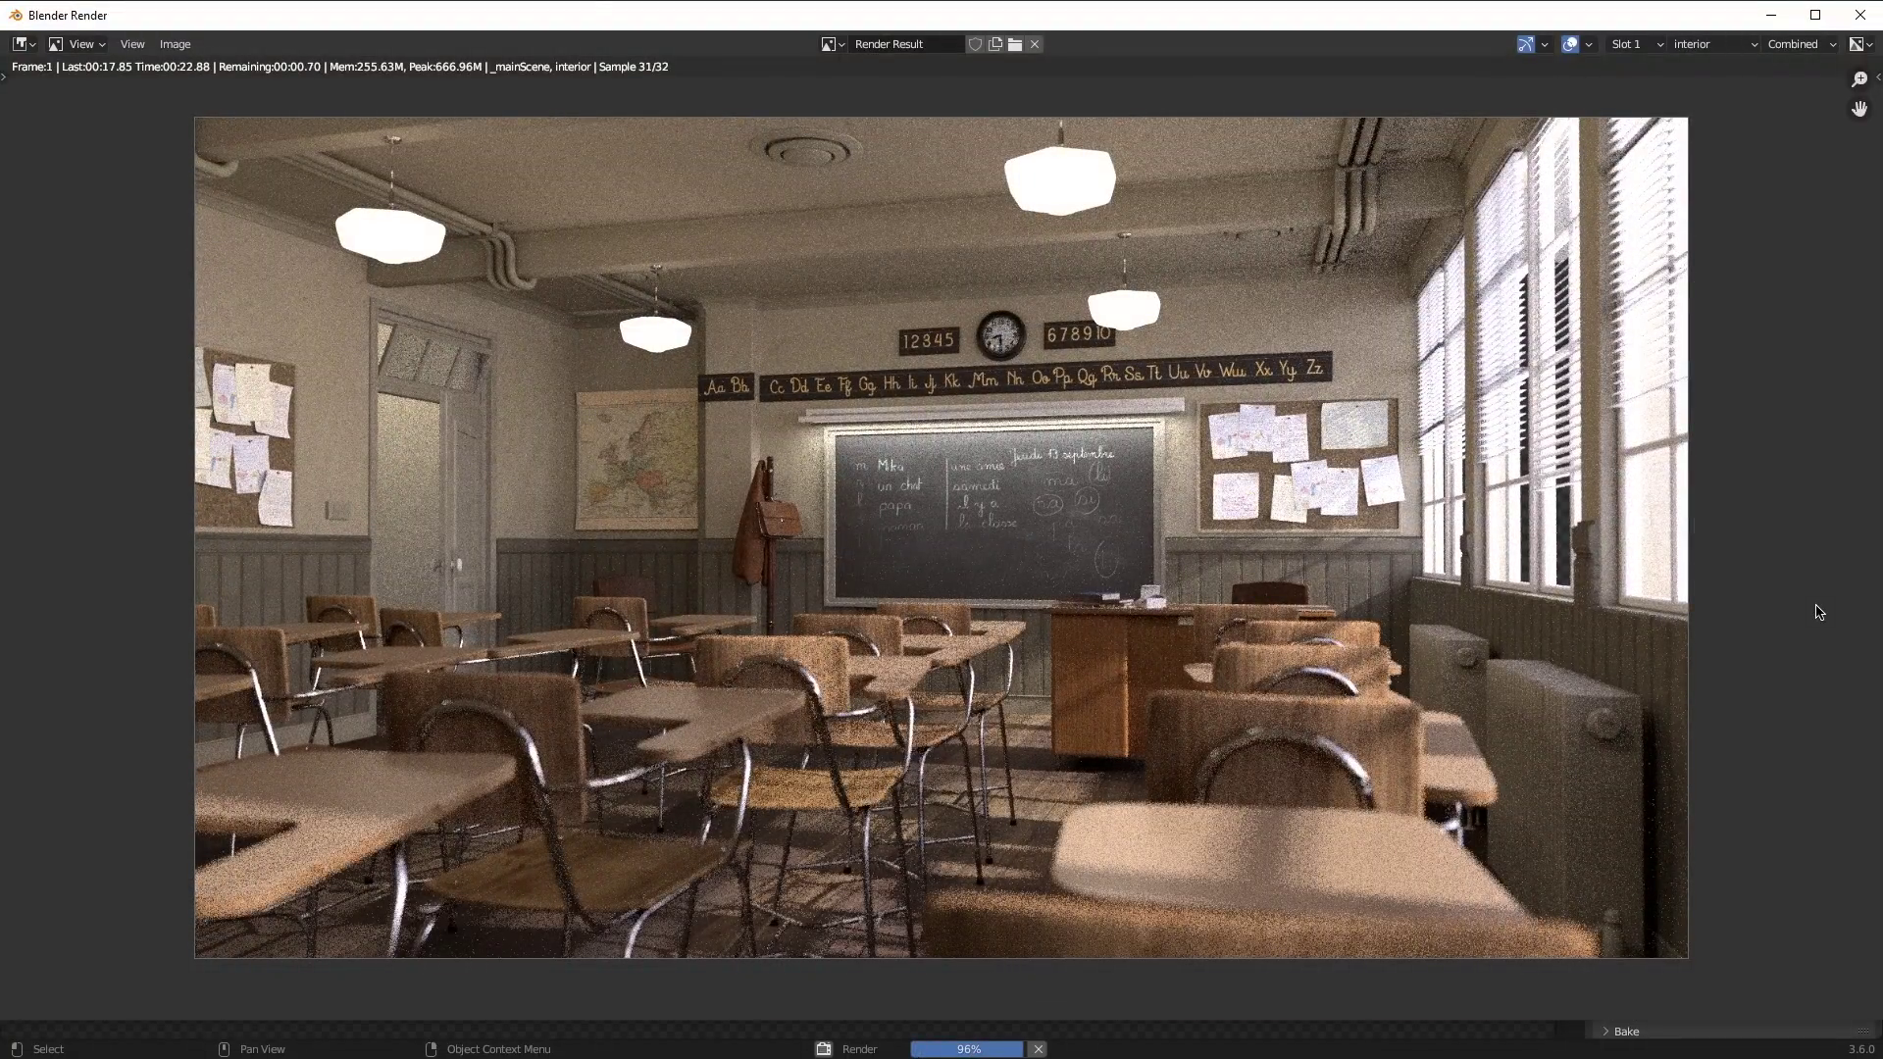
pyautogui.press('Escape')
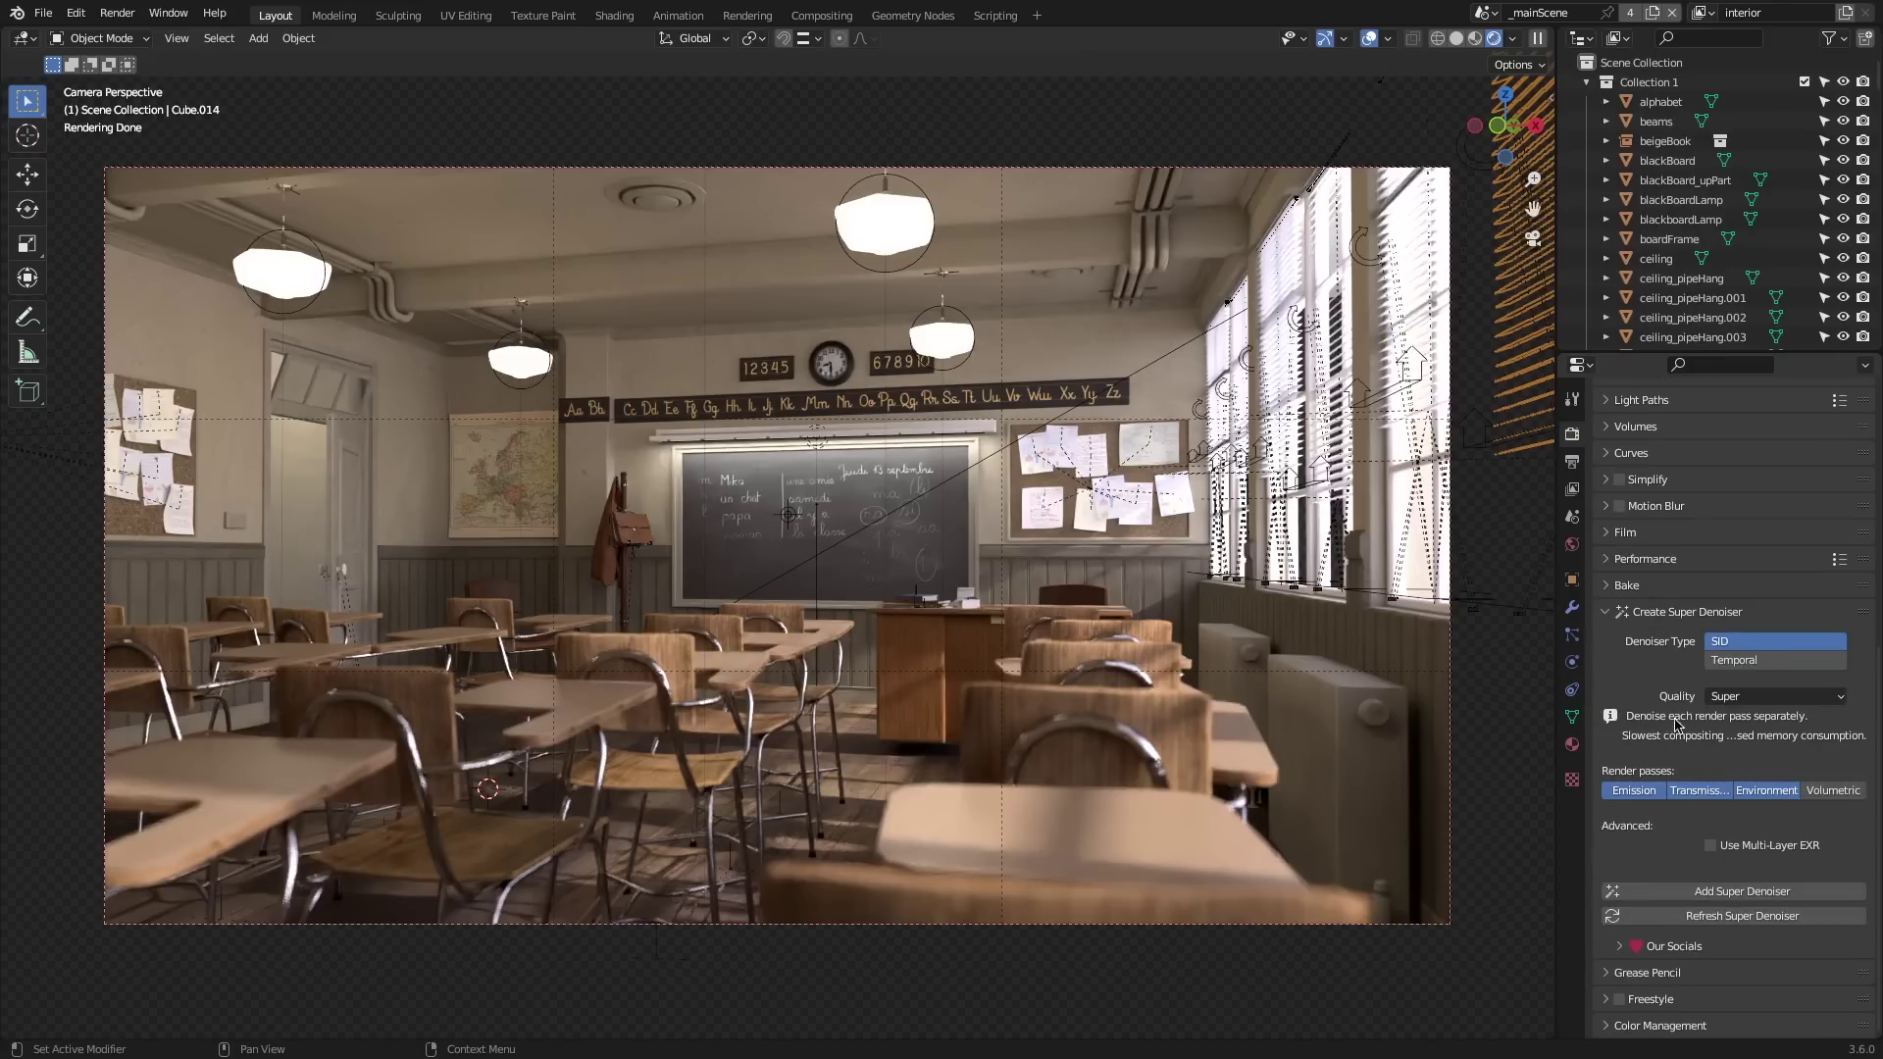
pyautogui.moveTo(1558, 756); pyautogui.dragTo(1461, 756)
pyautogui.scroll(3, 1594, 831)
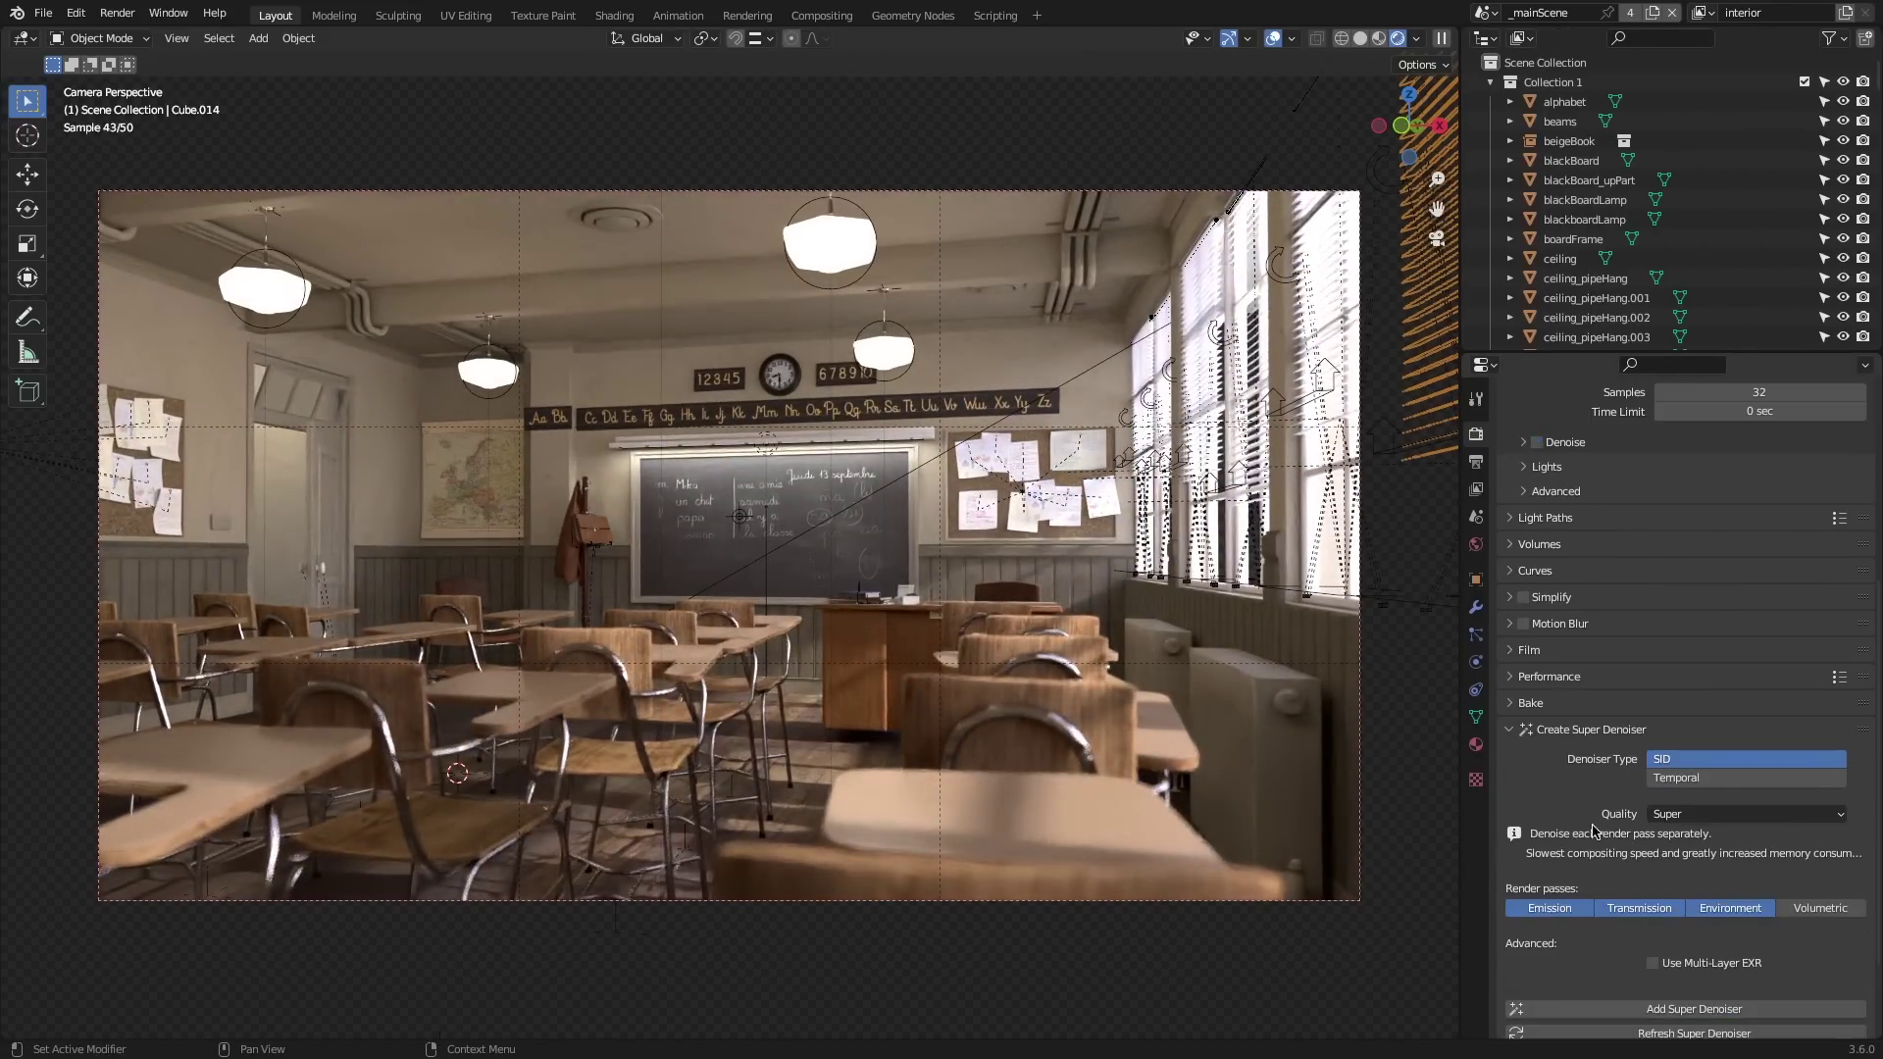
pyautogui.press('F12')
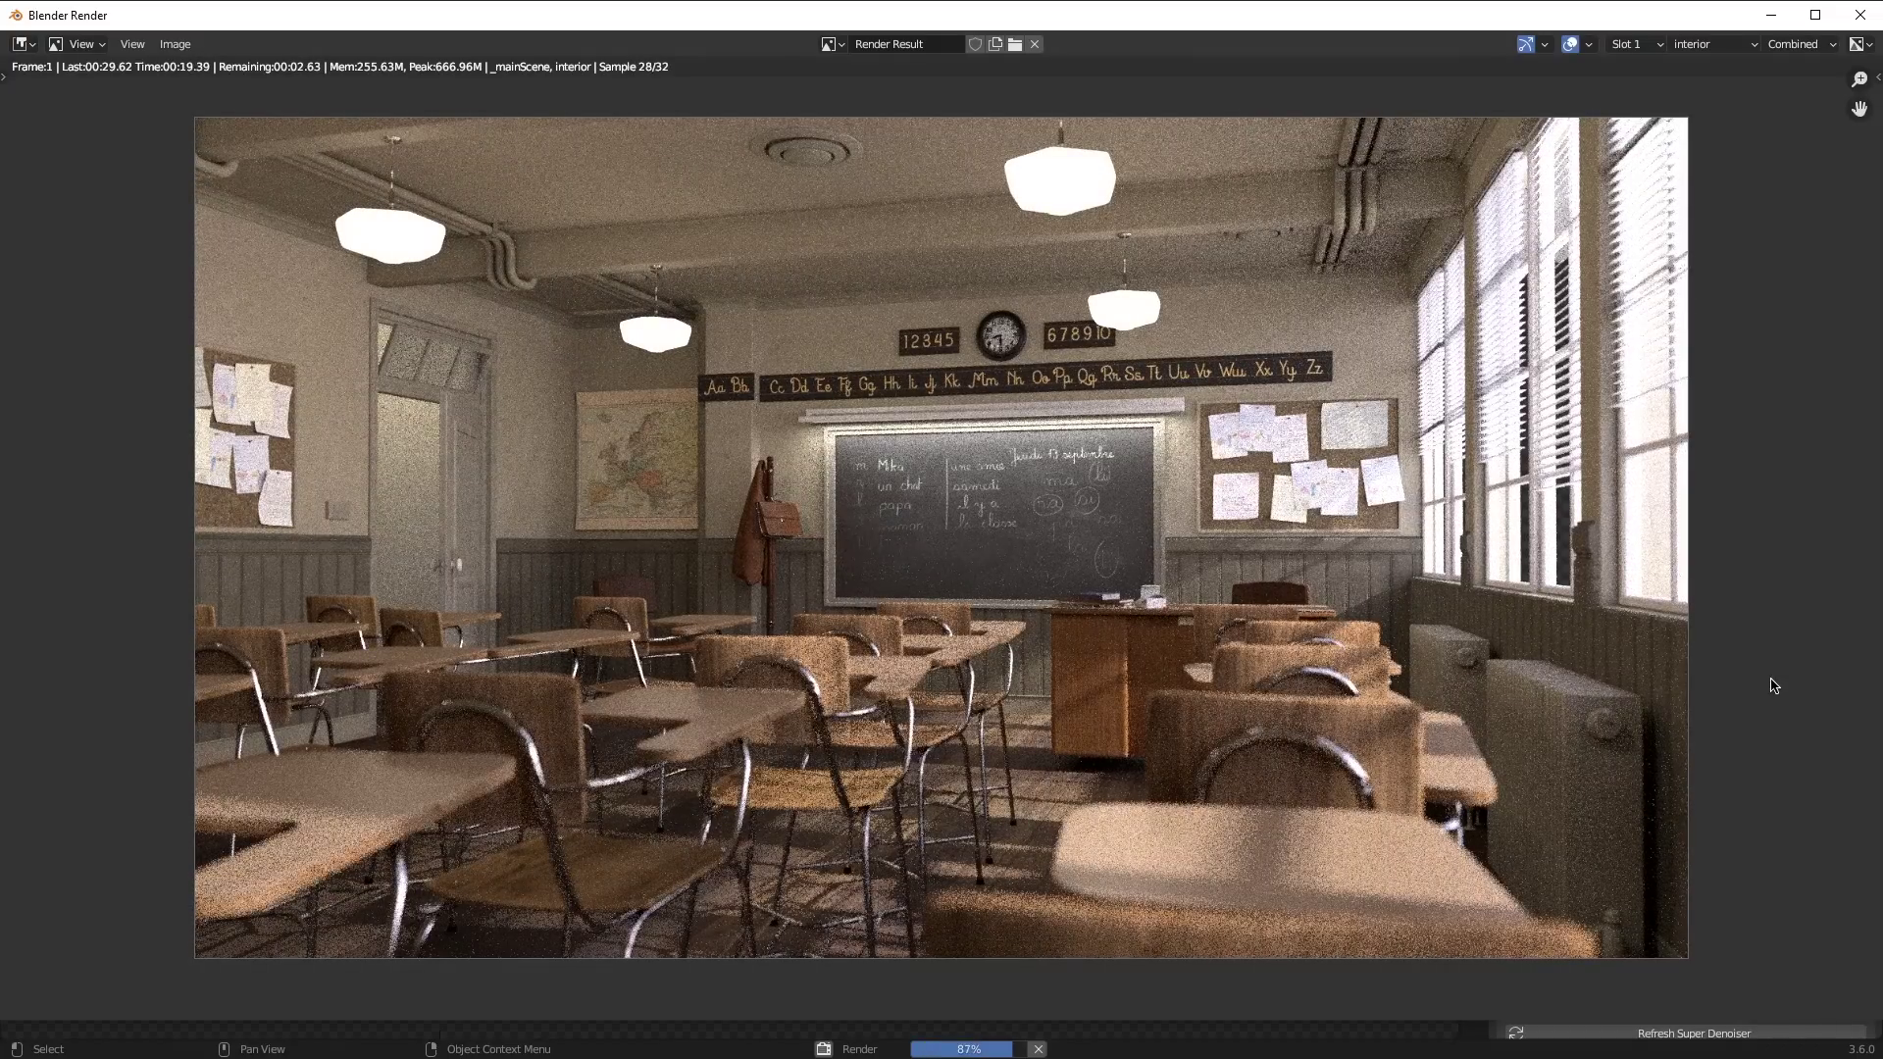
pyautogui.press('Escape')
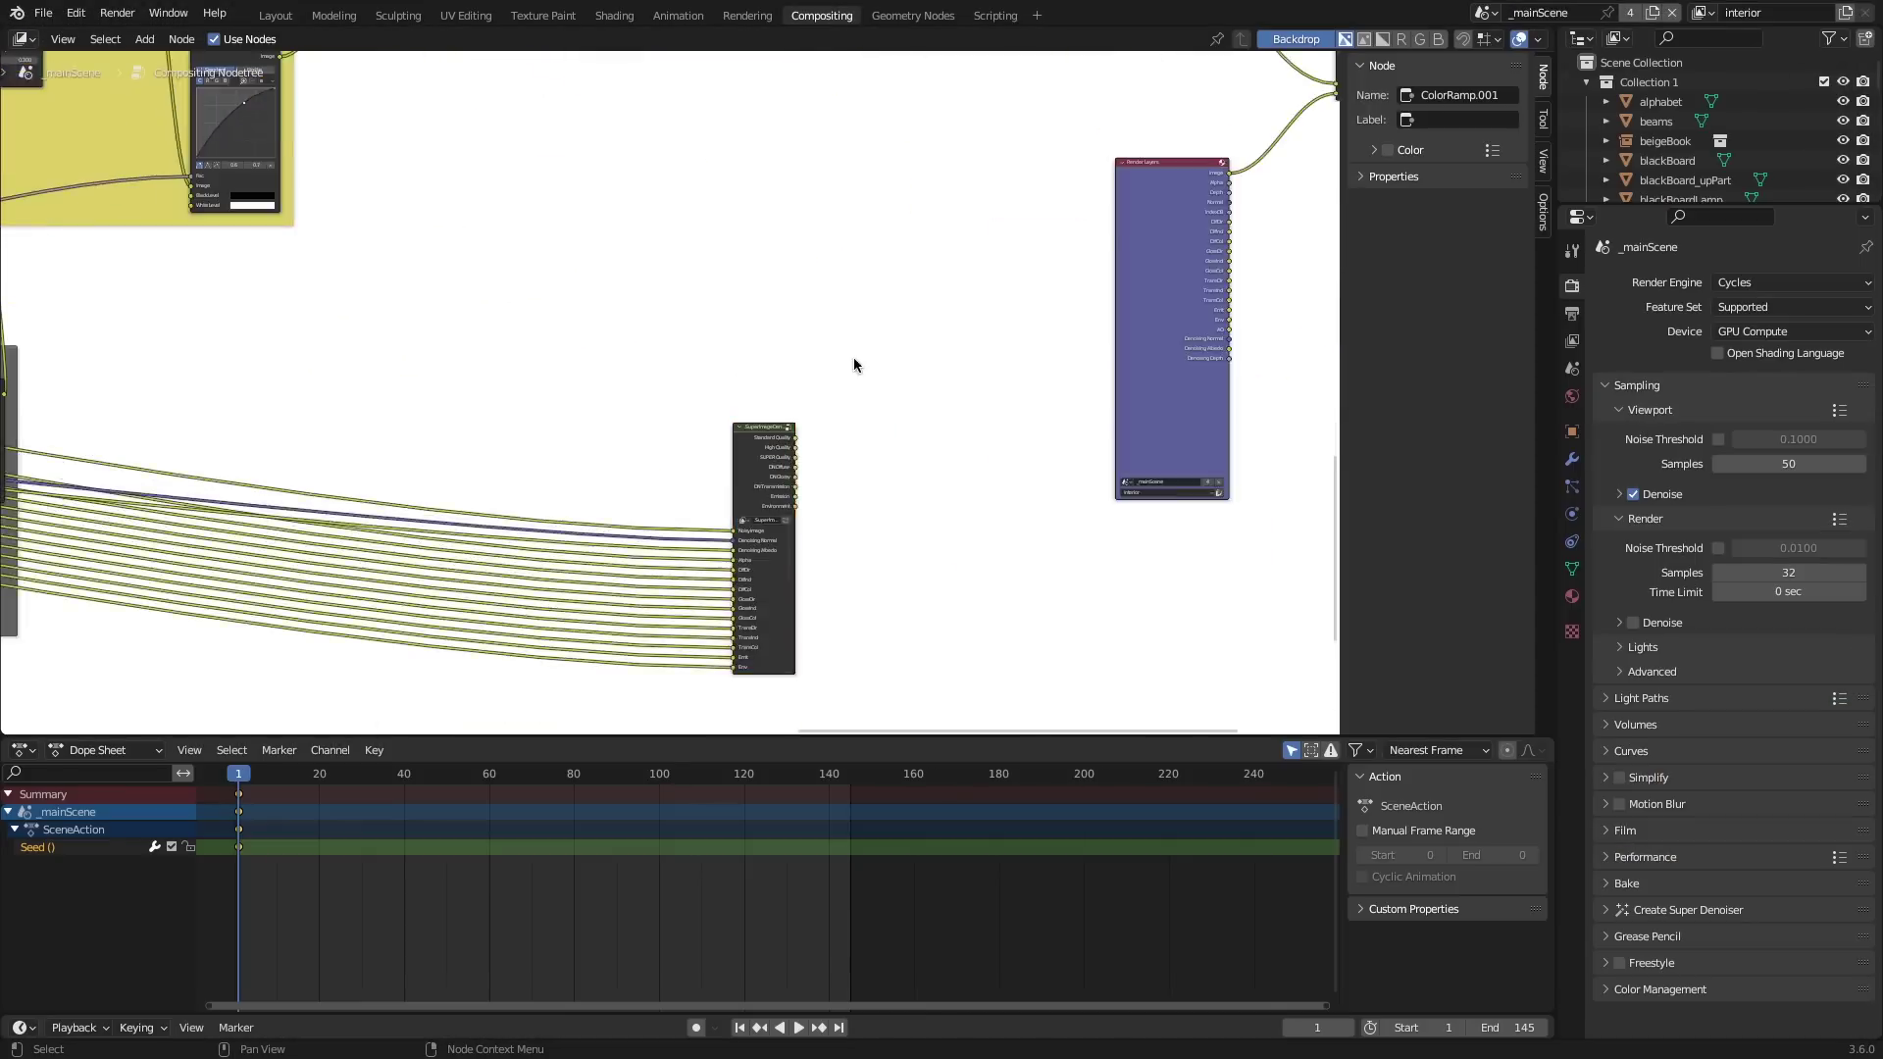
# - Place the denoiser nodes, render and show the Viewer Node result, then play the wolf animation
pyautogui.click(817, 413)
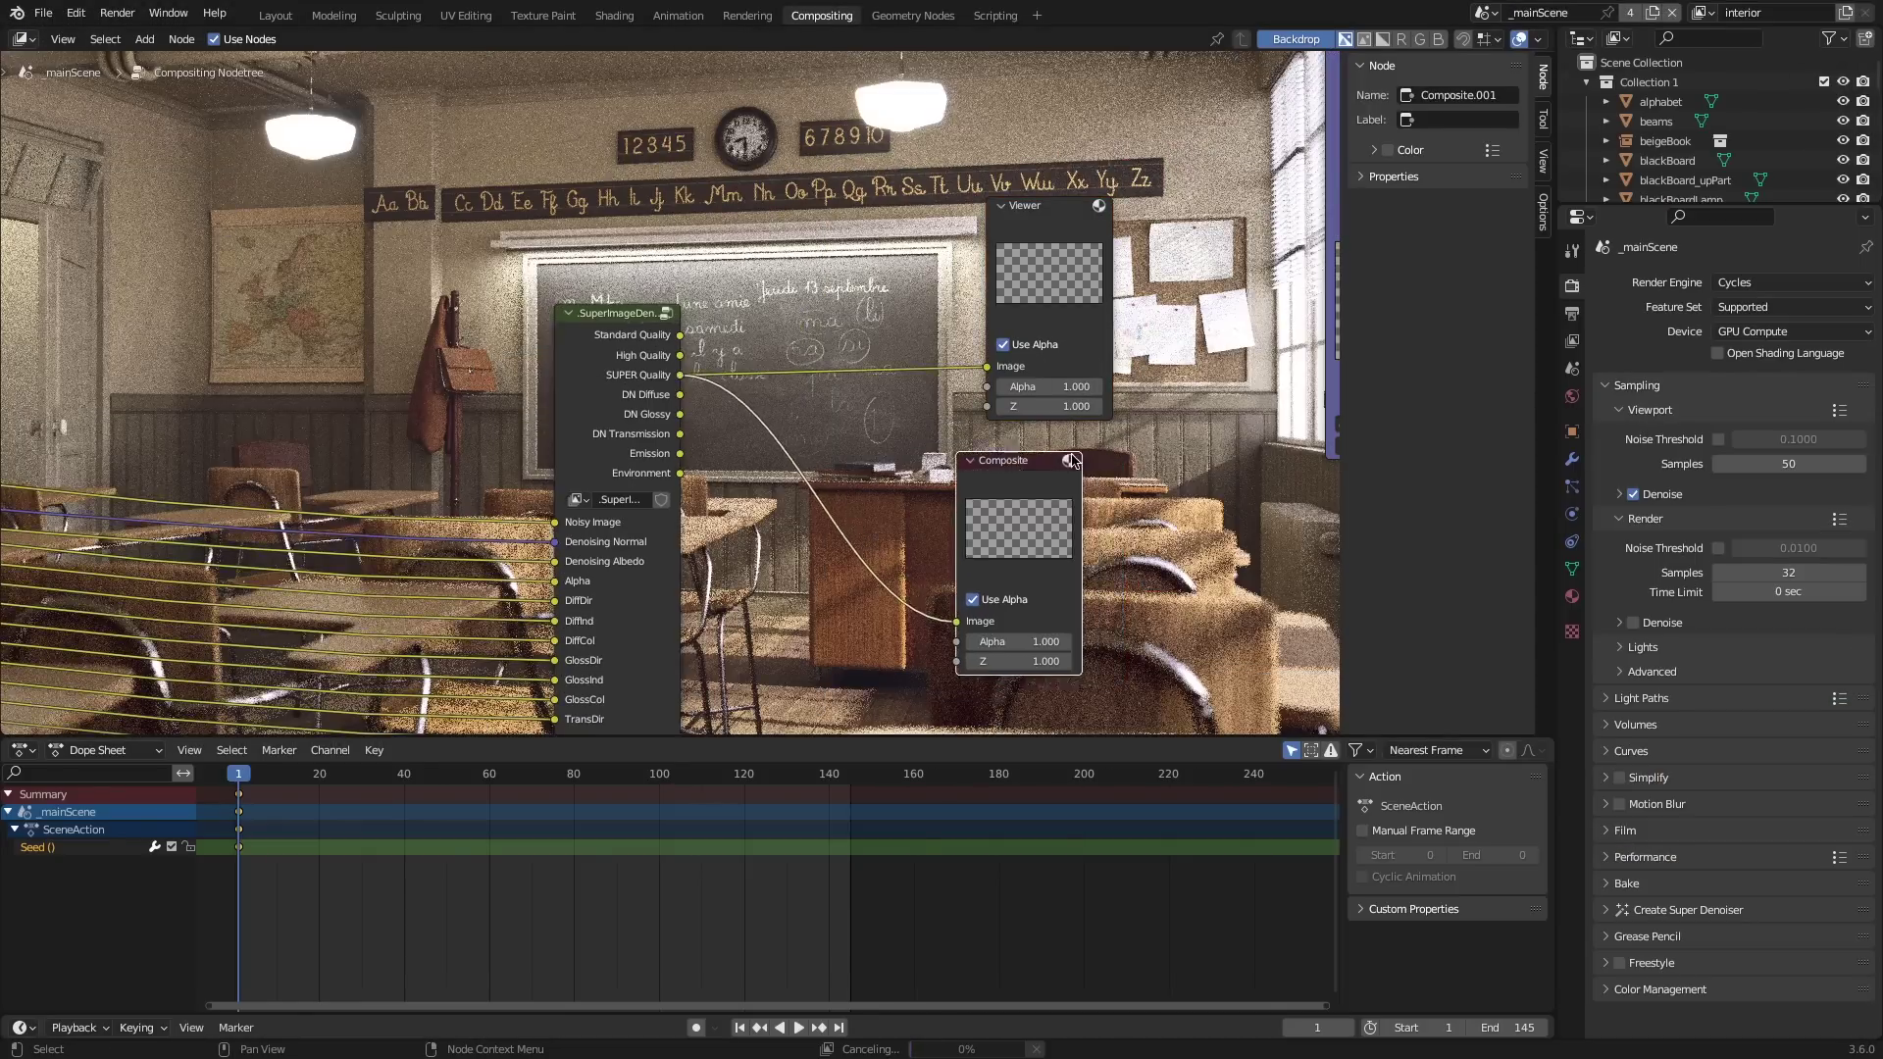
pyautogui.press('F11')
pyautogui.click(830, 44)
pyautogui.click(892, 184)
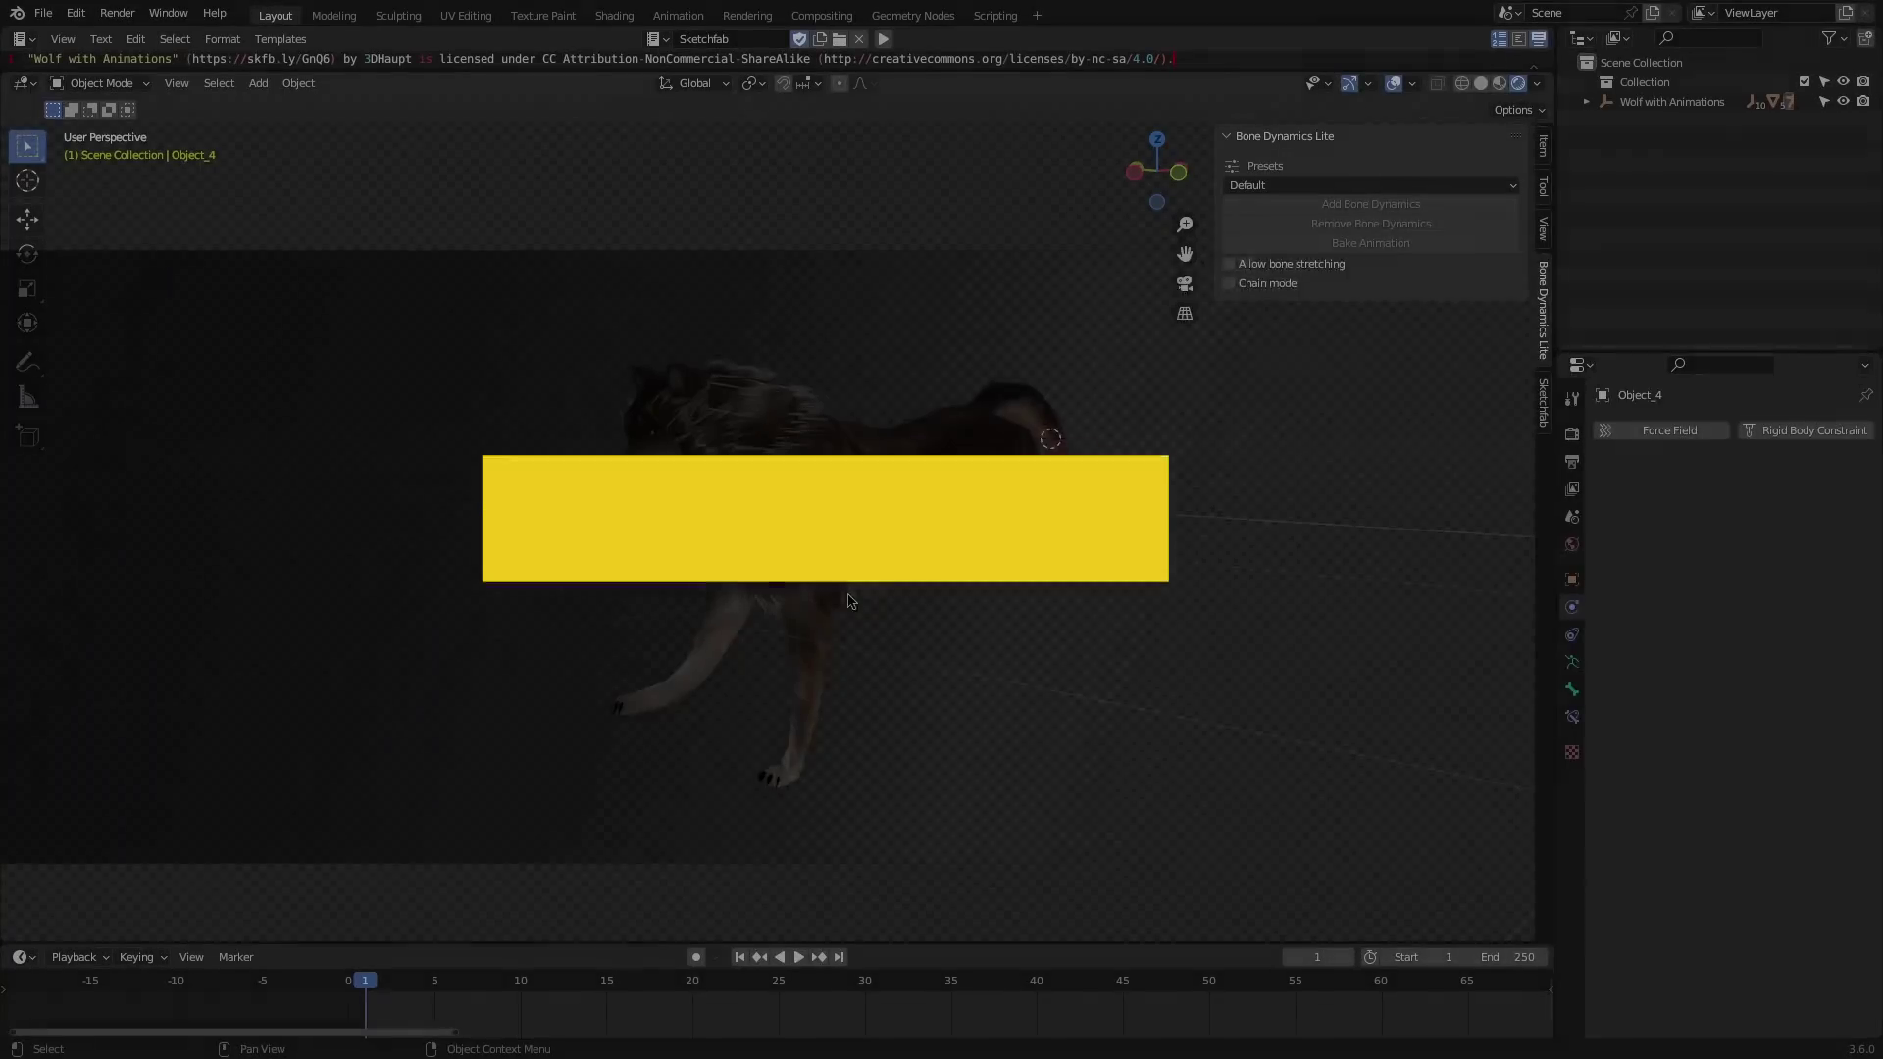
pyautogui.press('space')
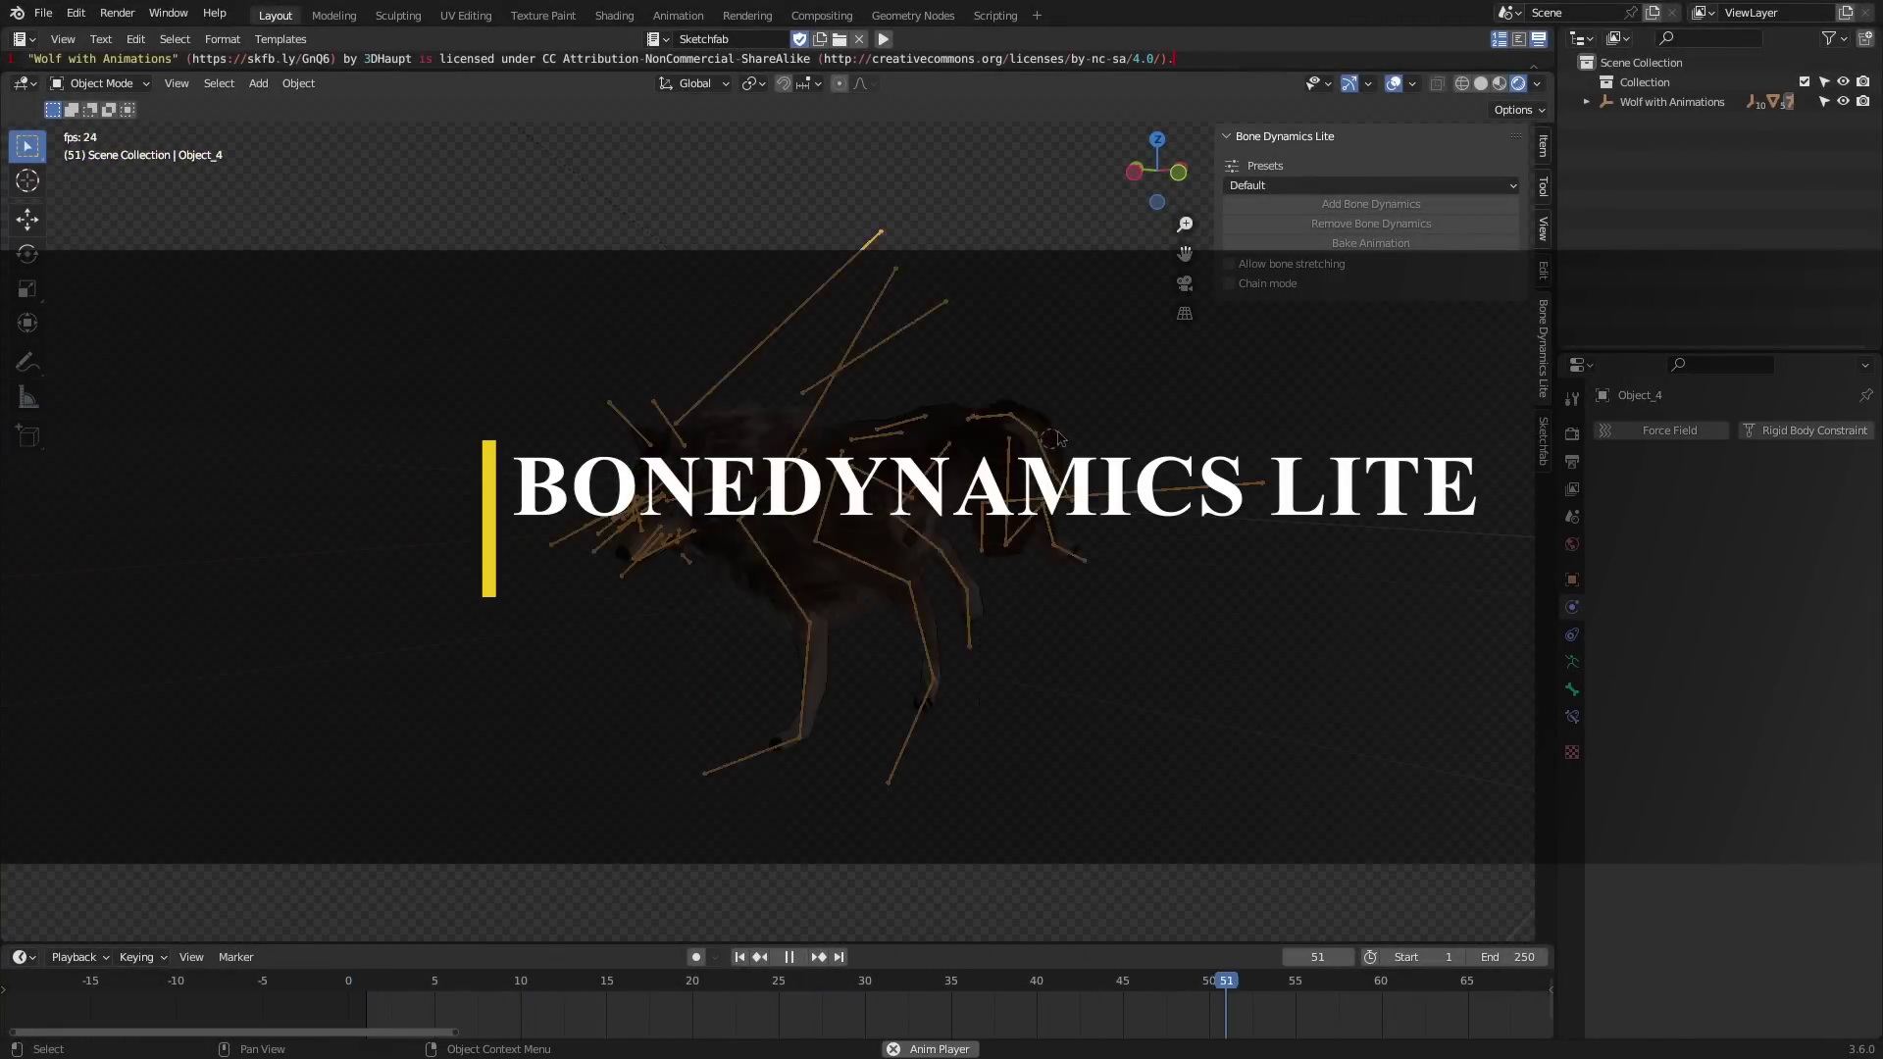
# - In Pose Mode, add Bone Dynamics with the Default preset to the selected tail bones
pyautogui.click(1104, 491)
pyautogui.press('KP_1')
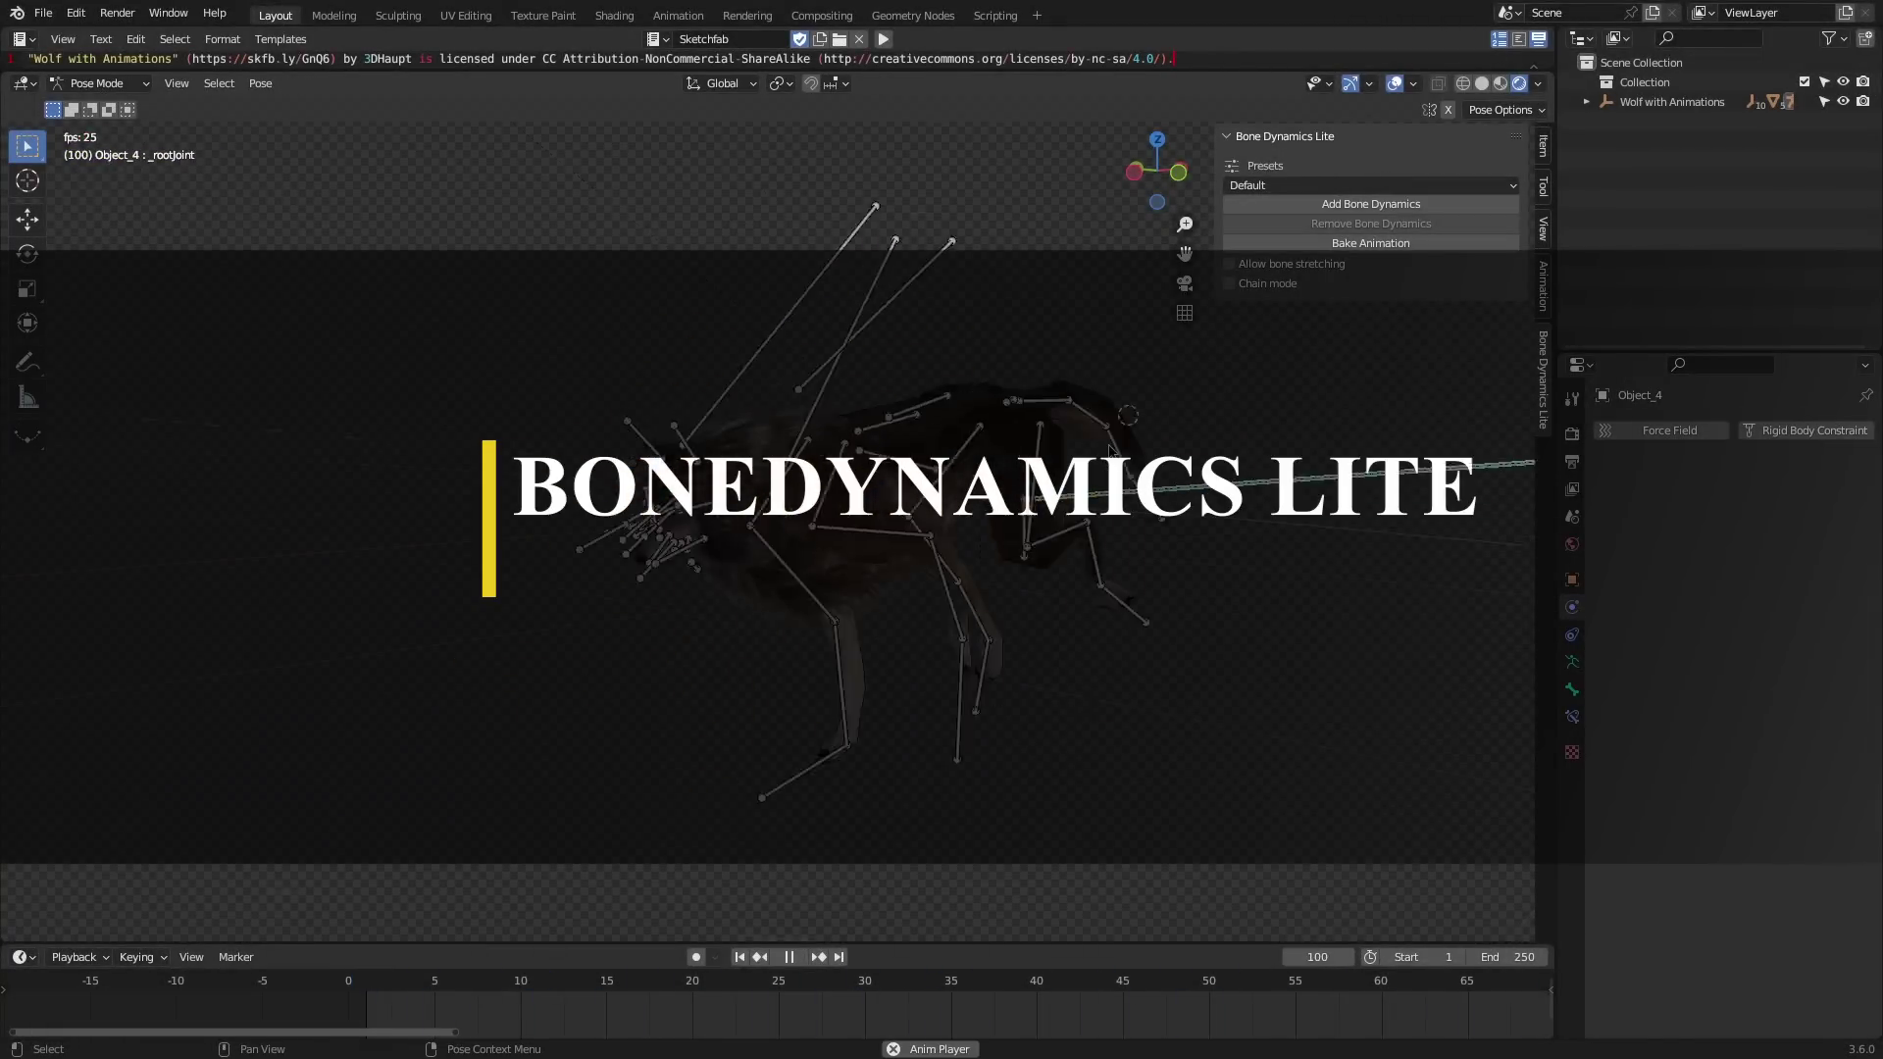
pyautogui.press('space')
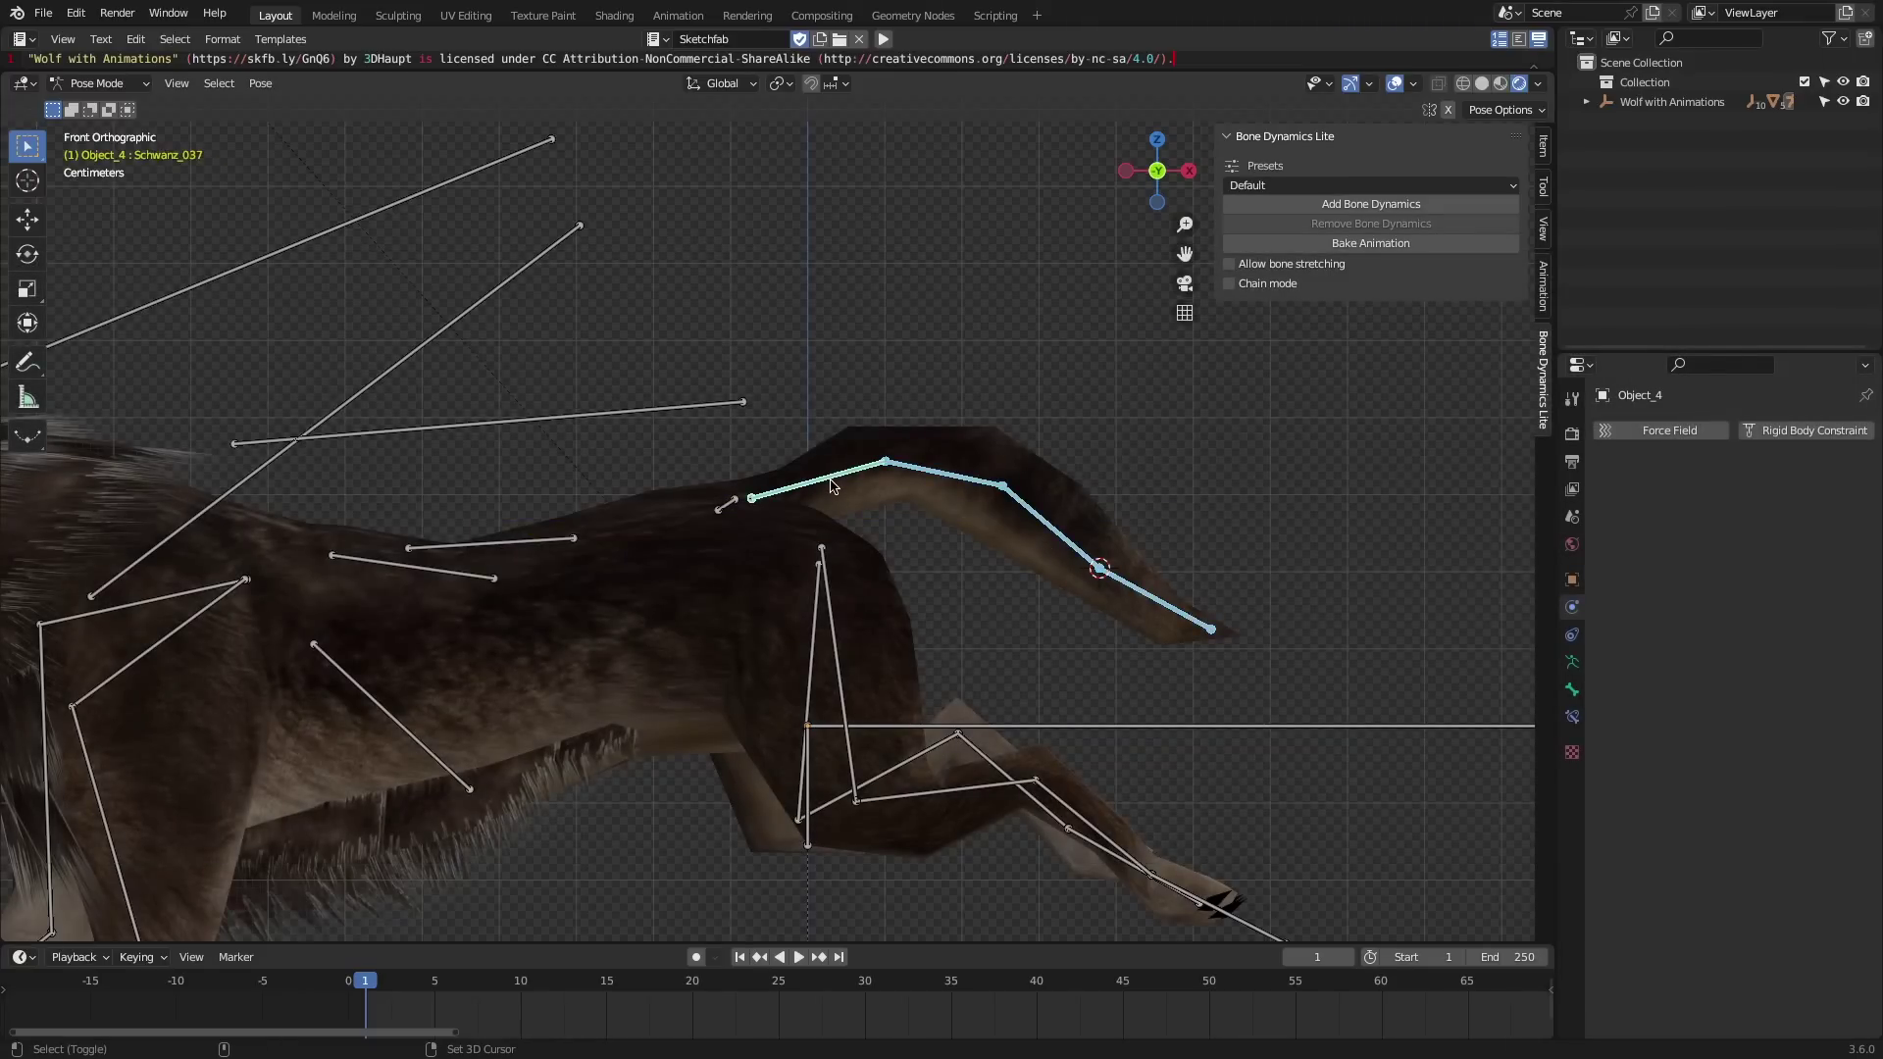
pyautogui.click(1324, 186)
pyautogui.click(1314, 208)
pyautogui.click(1359, 206)
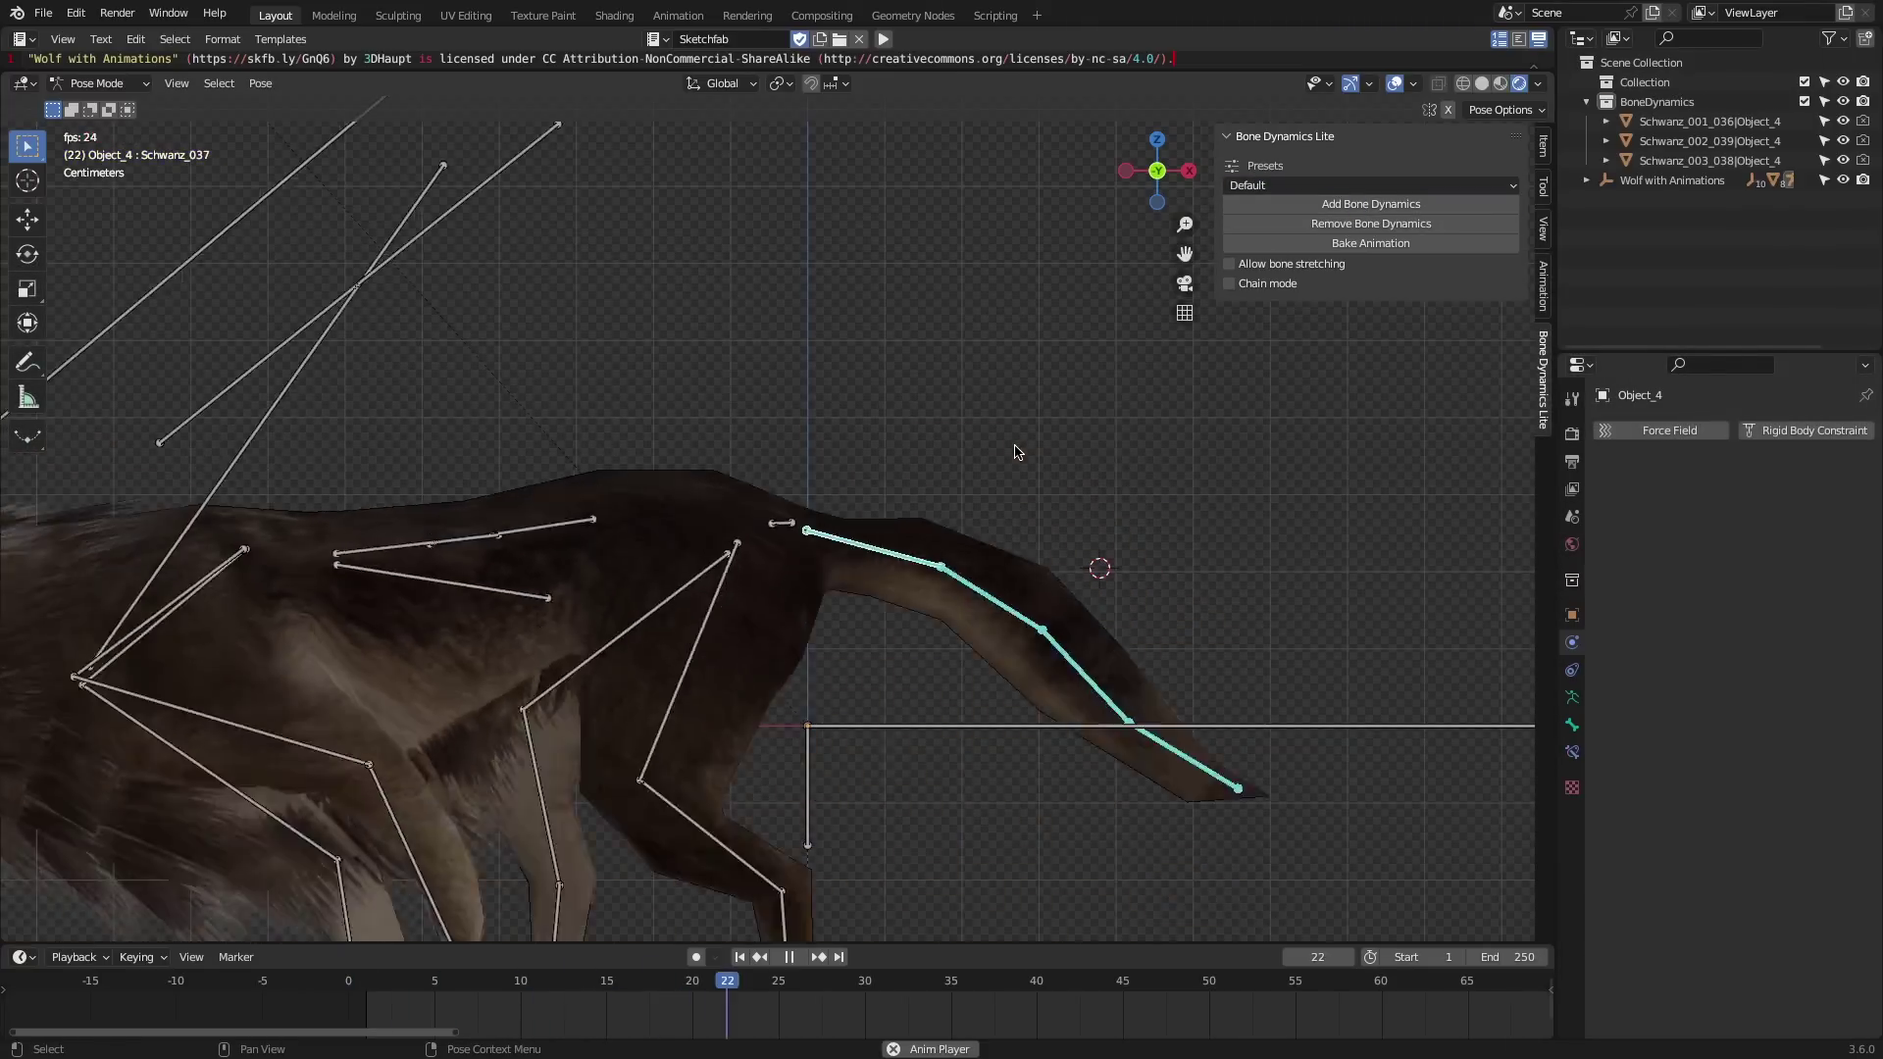
# - Remove and re-add the tail's Bone Dynamics from frame one, then return to Object Mode
pyautogui.hotkey('shift', 'Left')
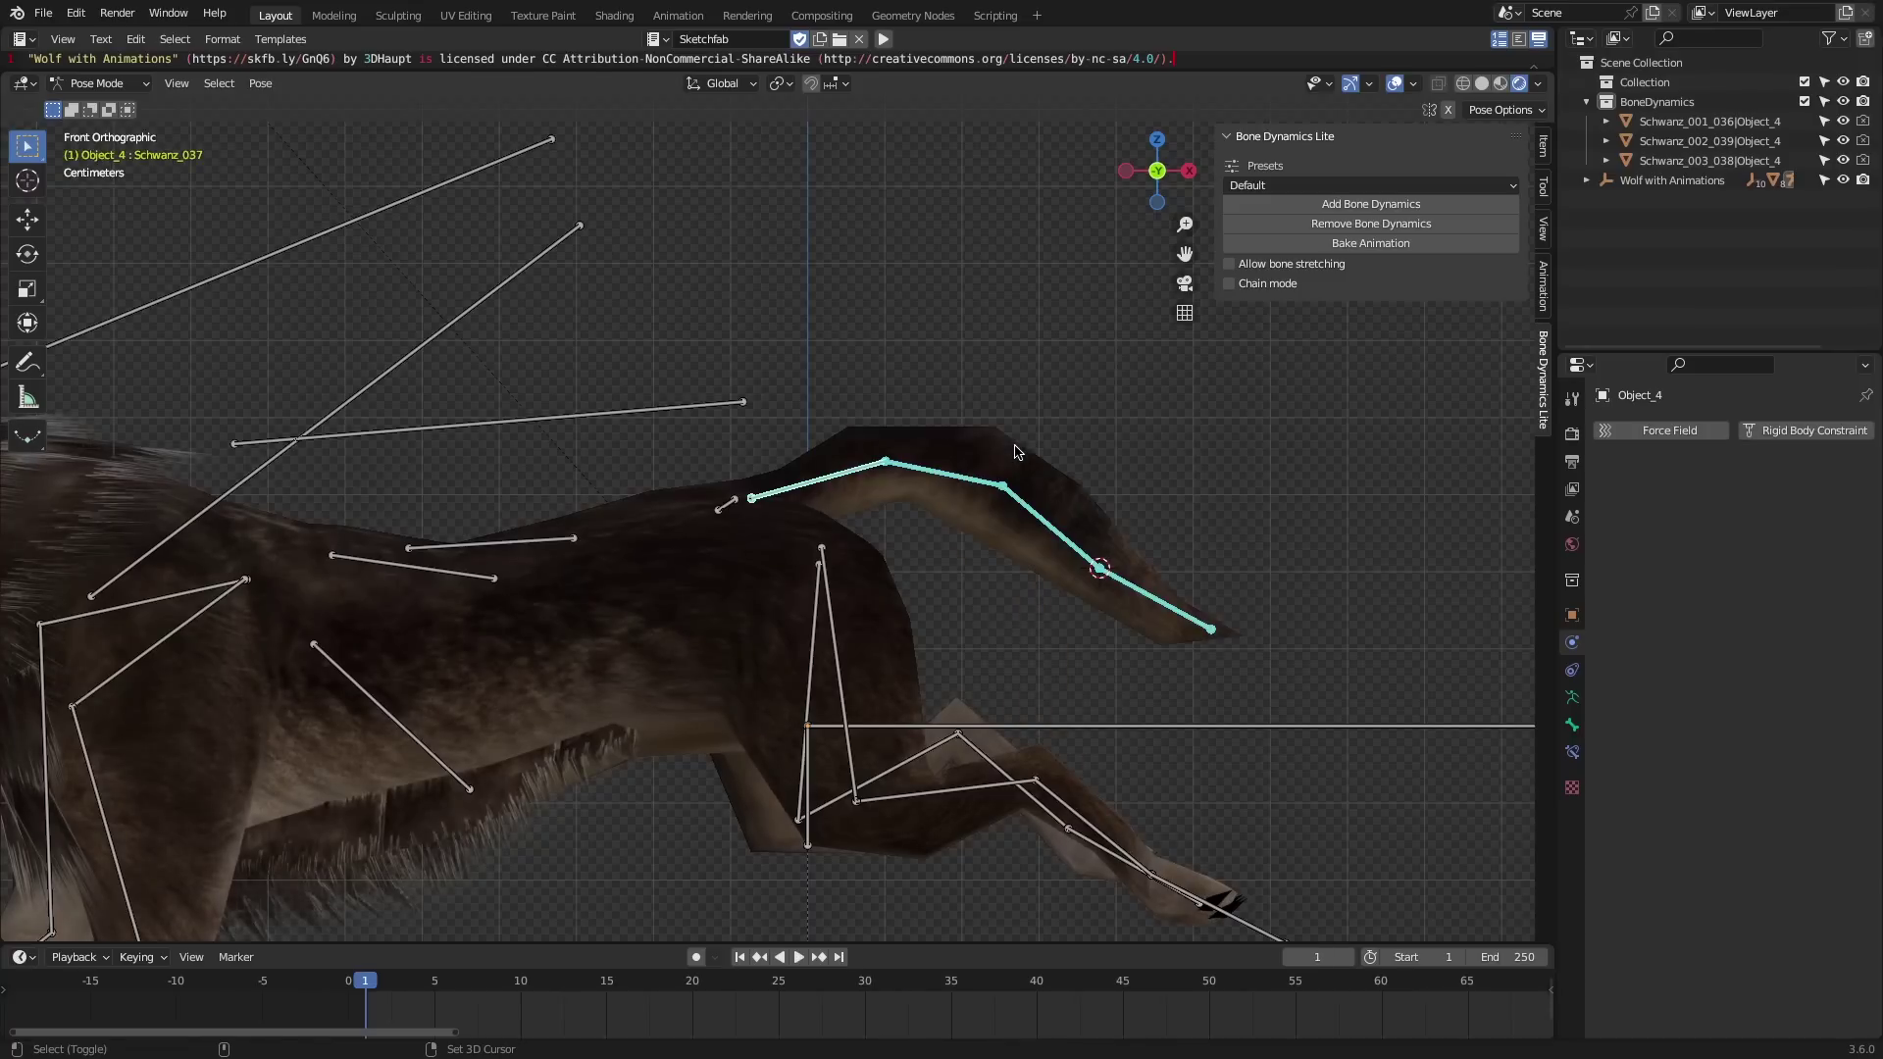
pyautogui.click(1340, 226)
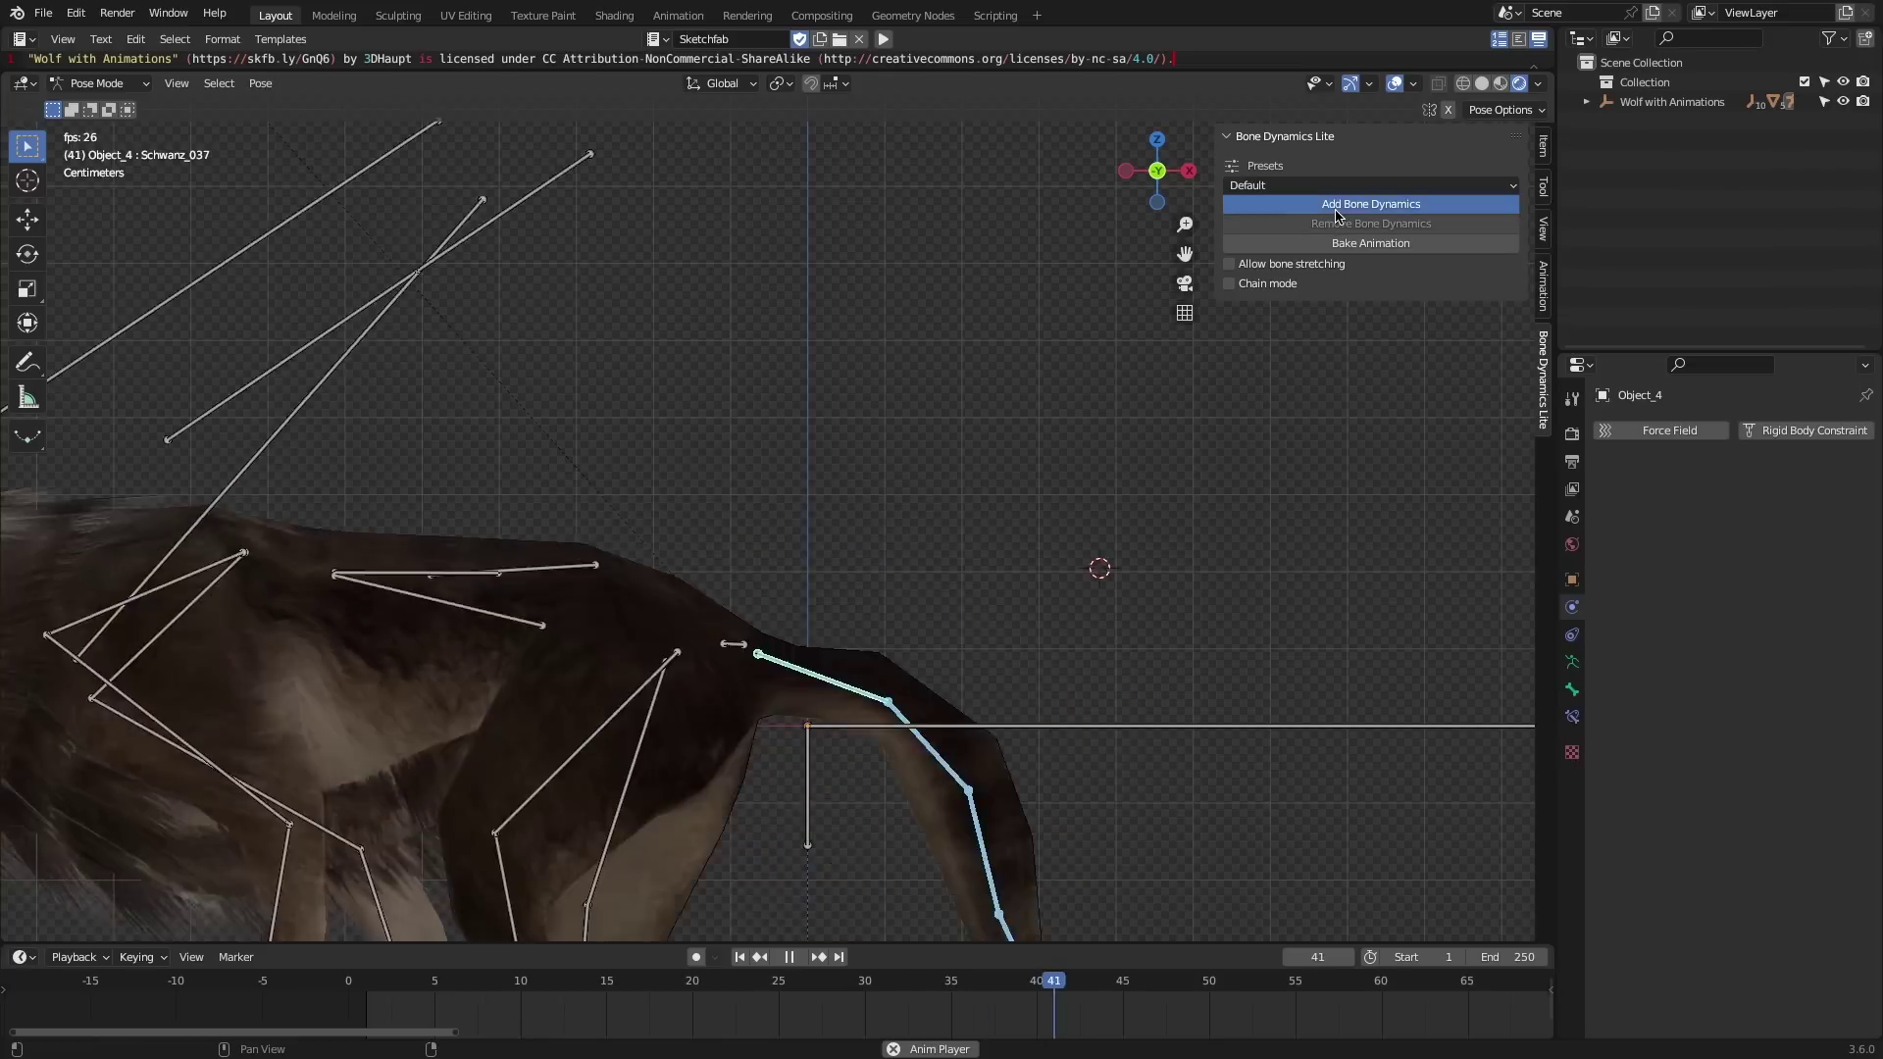
pyautogui.click(1337, 208)
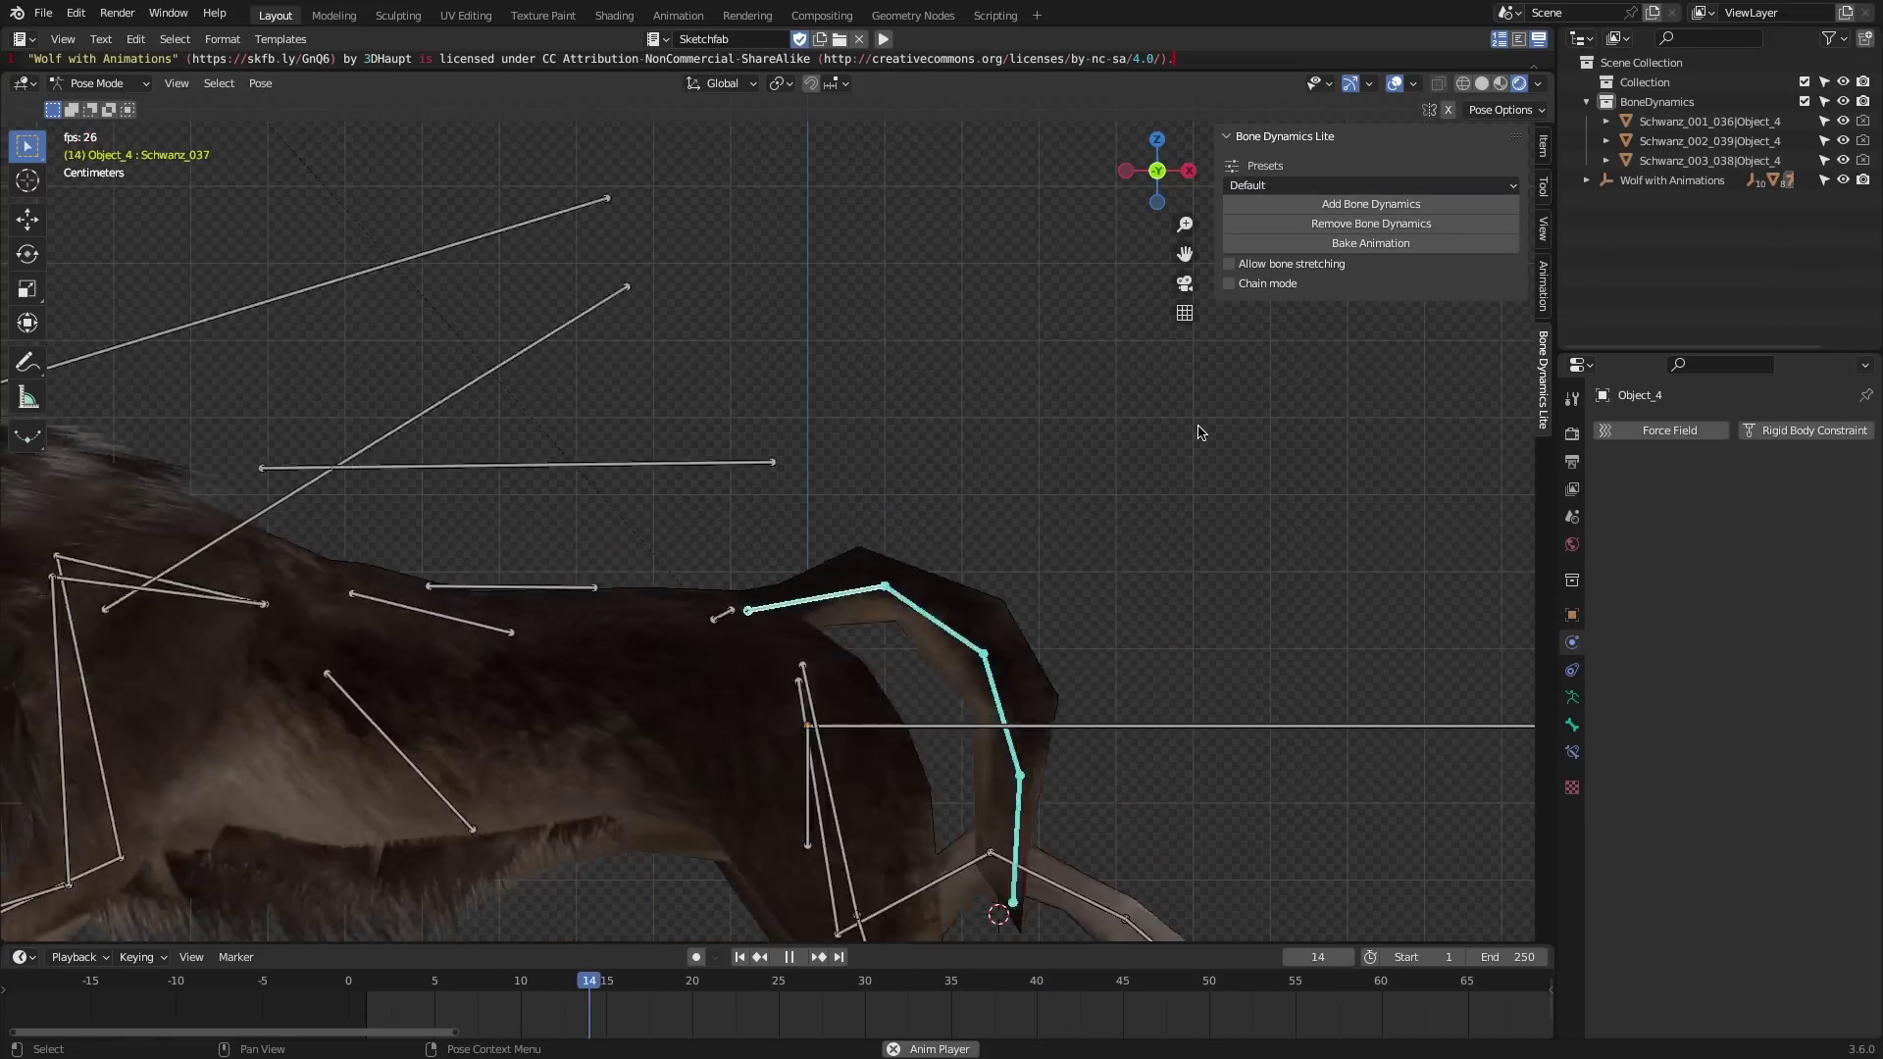
pyautogui.press('space')
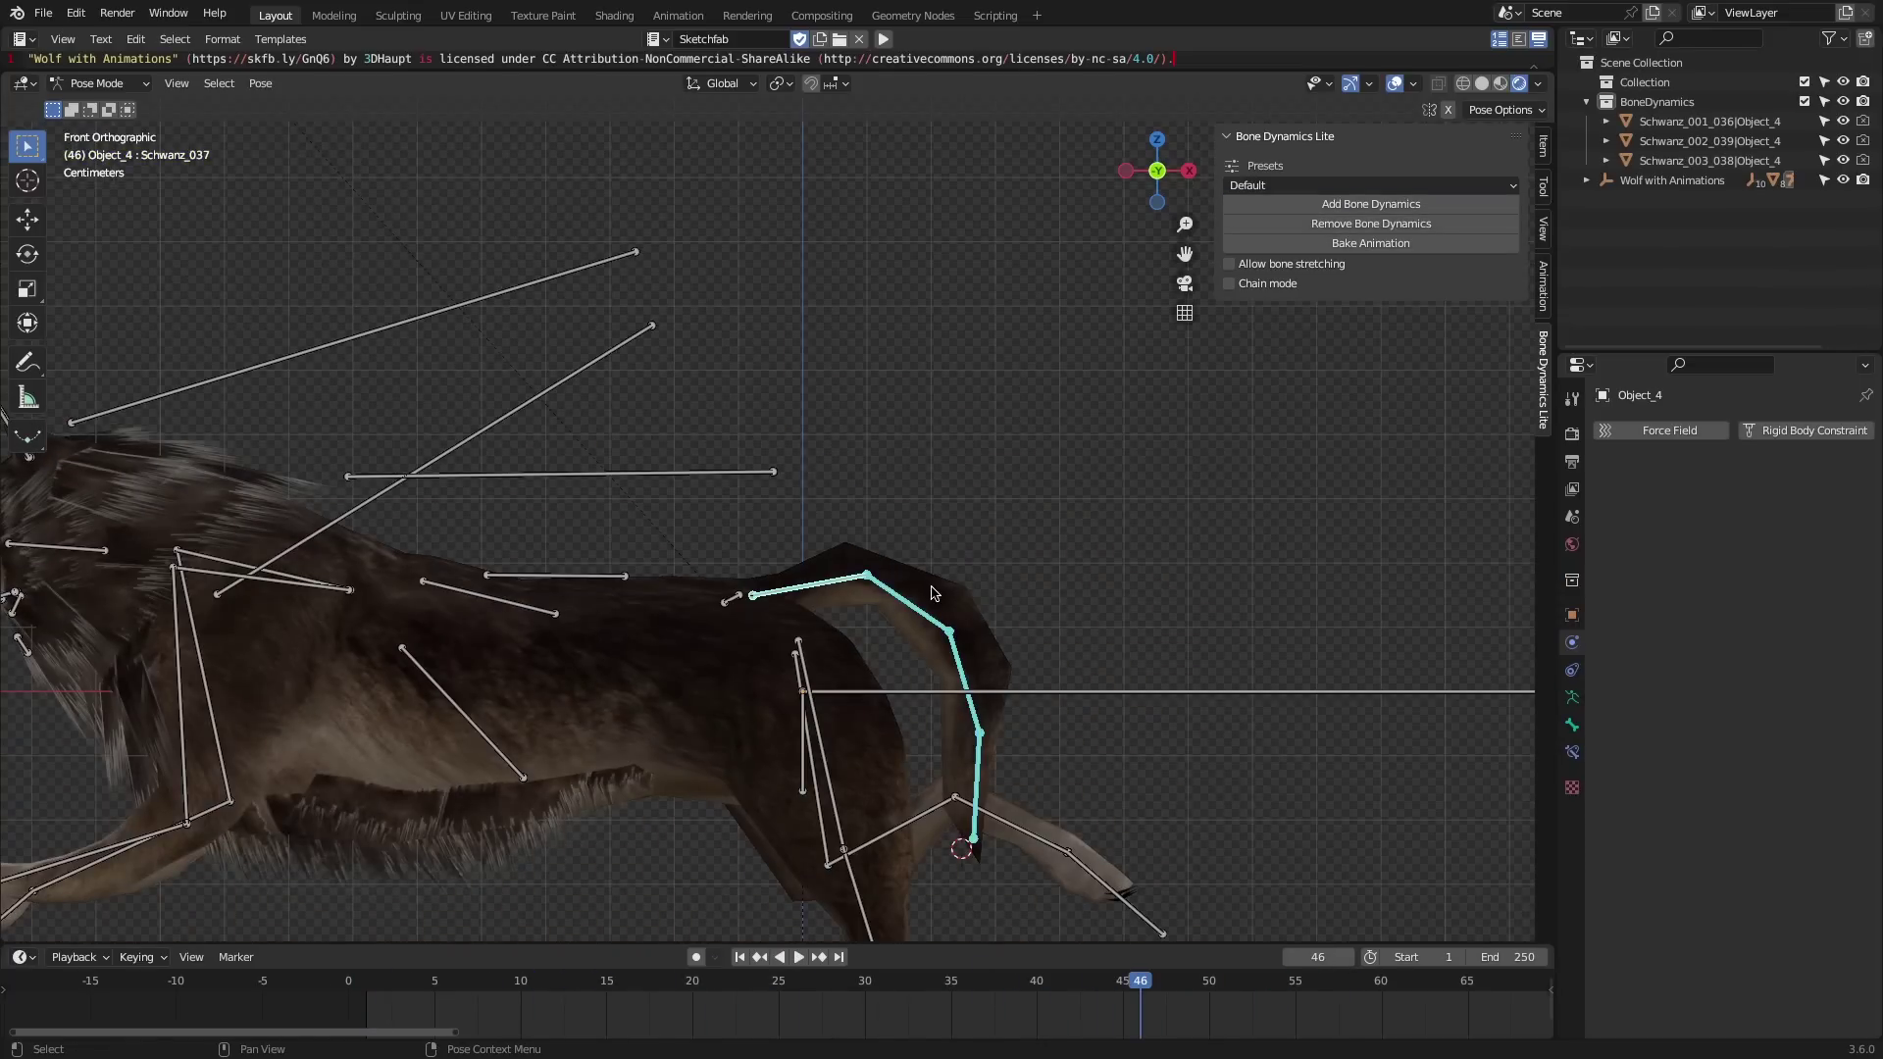
pyautogui.hotkey('ctrl', 'Tab')
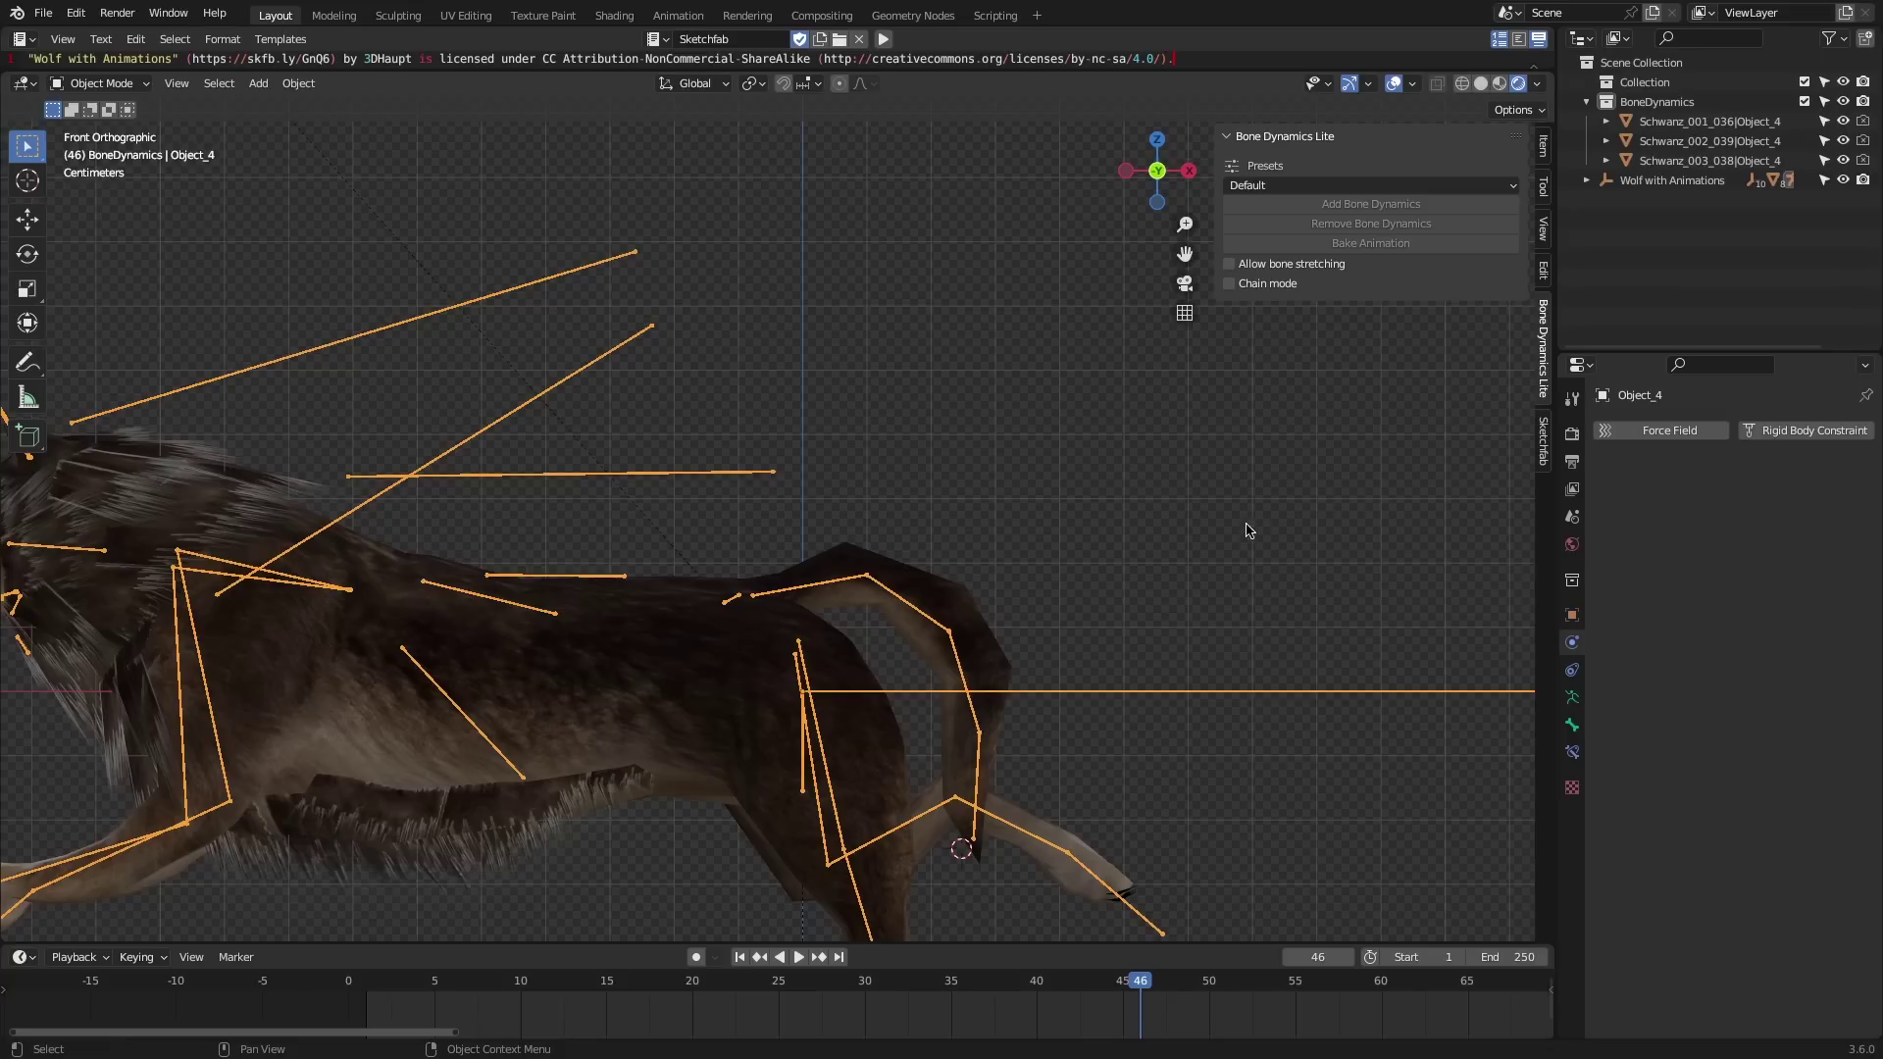
# - Set Soft Body mass to 0.3 kg on Schwanz_002_039 and Schwanz_001_036, then stop playback
pyautogui.click(1674, 143)
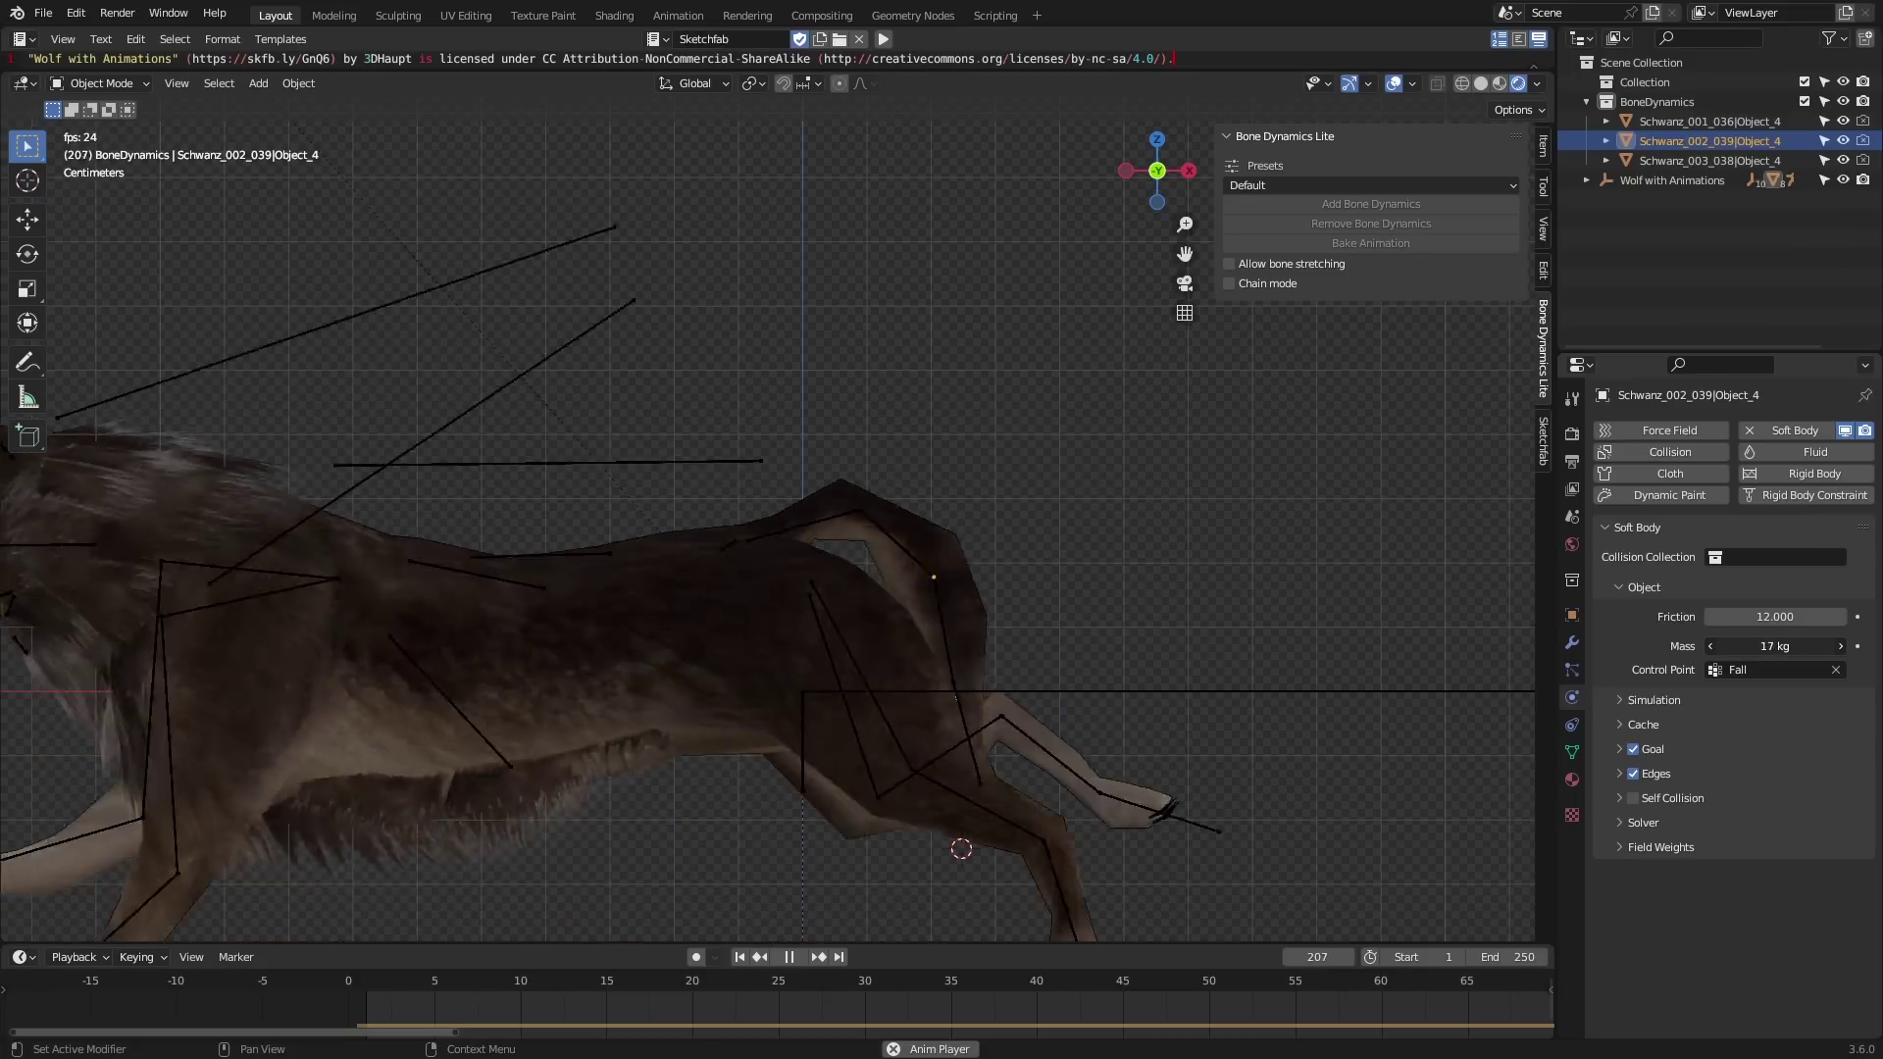
pyautogui.moveTo(1765, 647); pyautogui.dragTo(1677, 655)
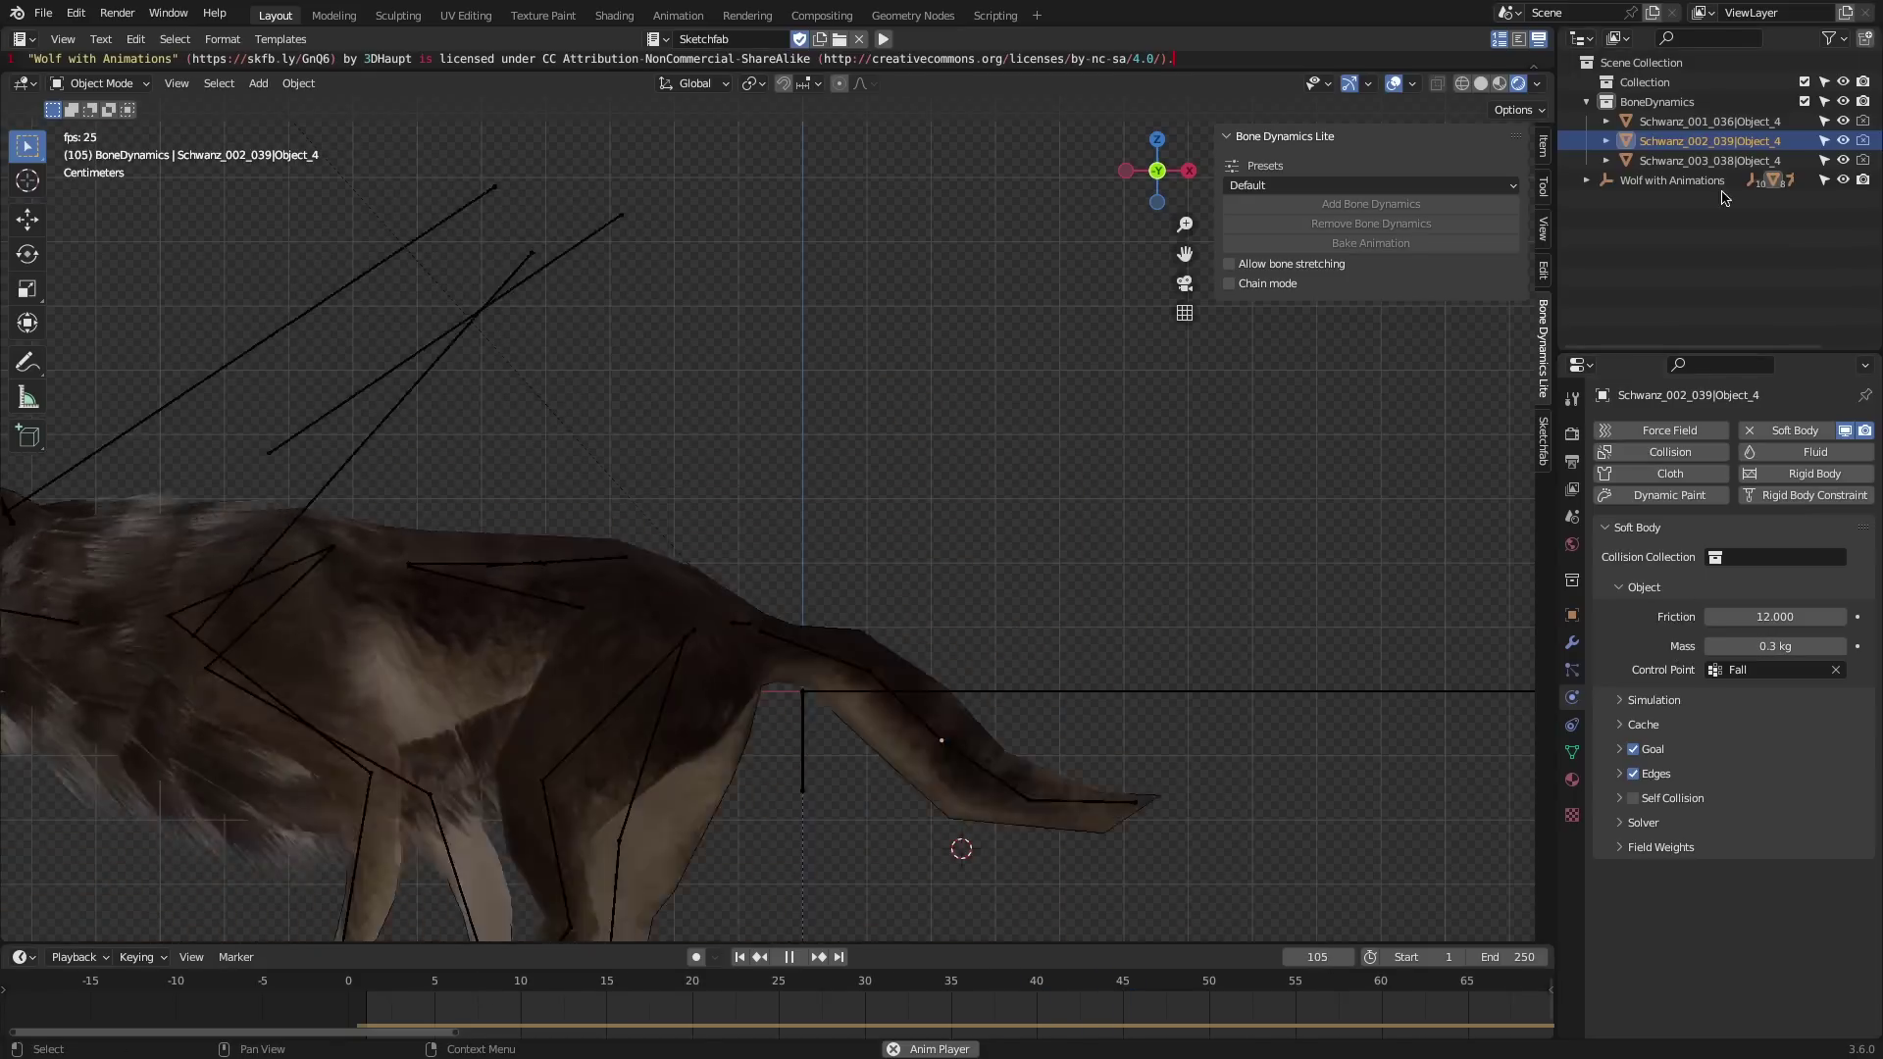
pyautogui.click(1710, 120)
pyautogui.moveTo(1768, 649); pyautogui.dragTo(1750, 647)
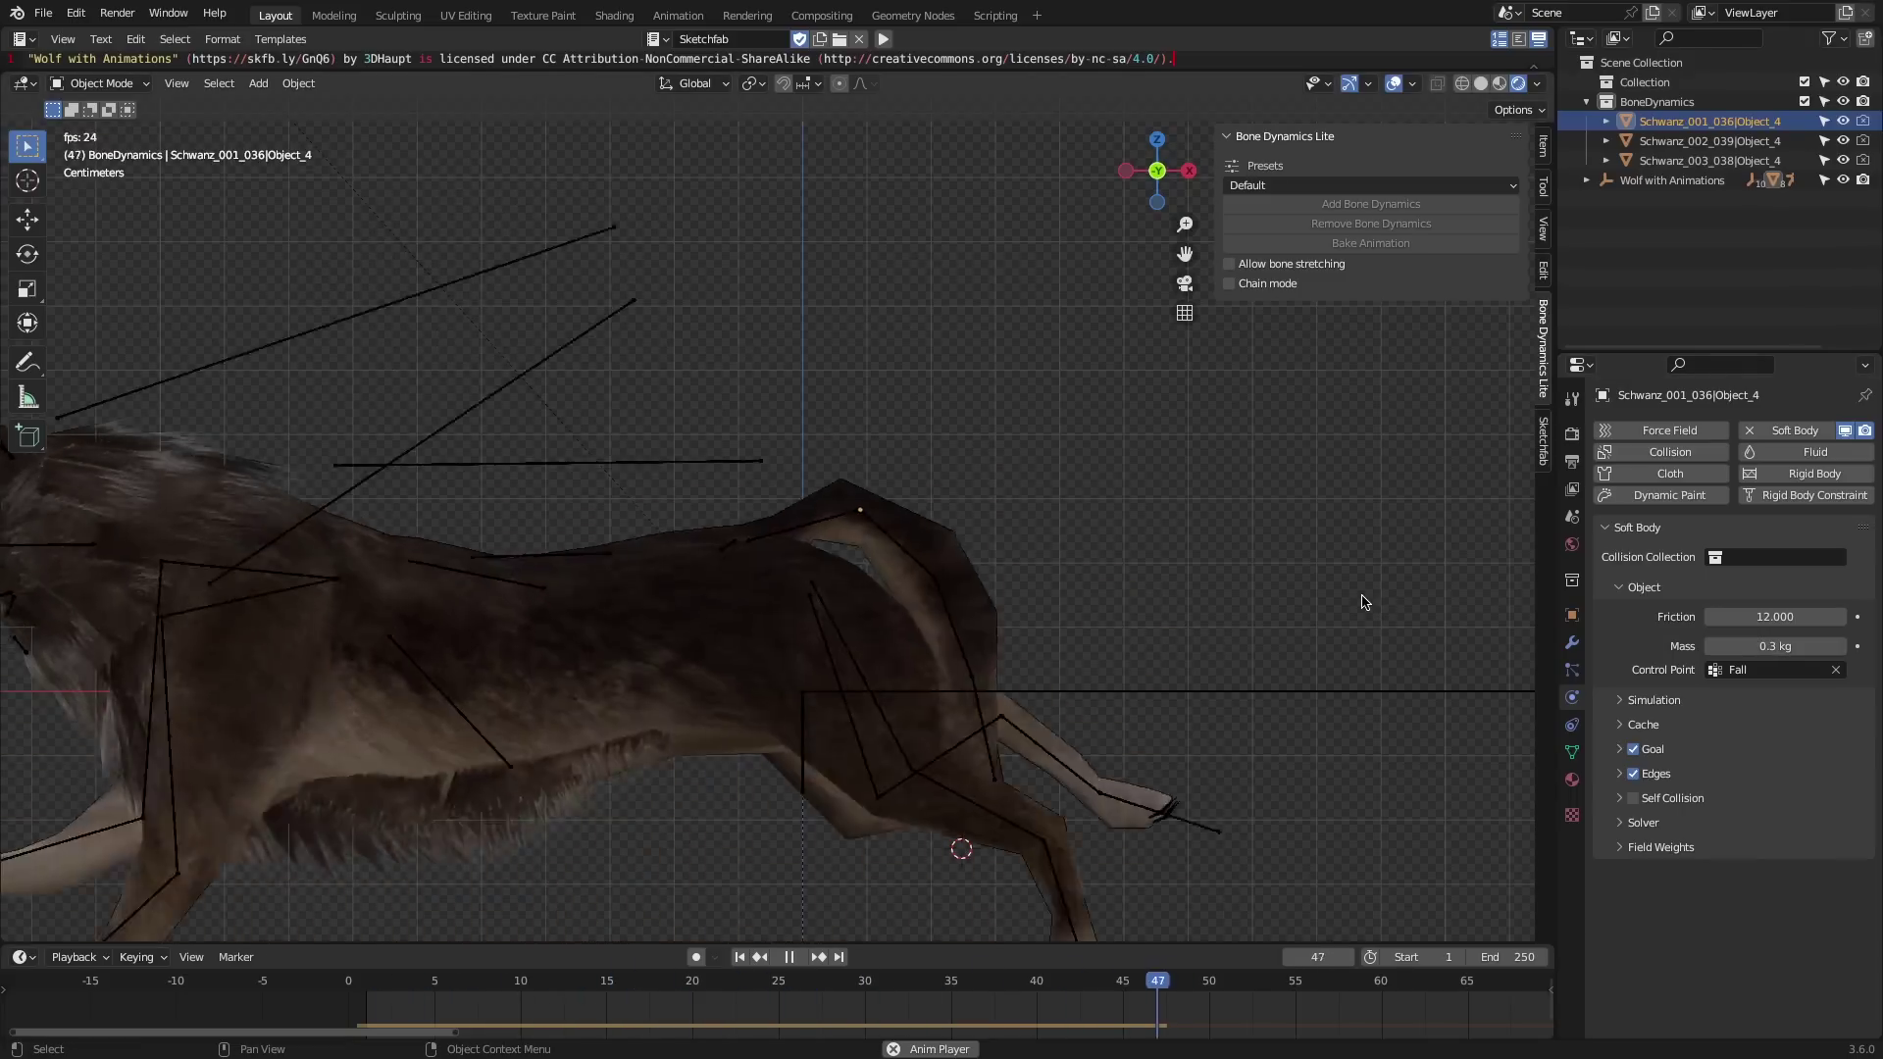
pyautogui.press('space')
pyautogui.hotkey('shift', 'Left')
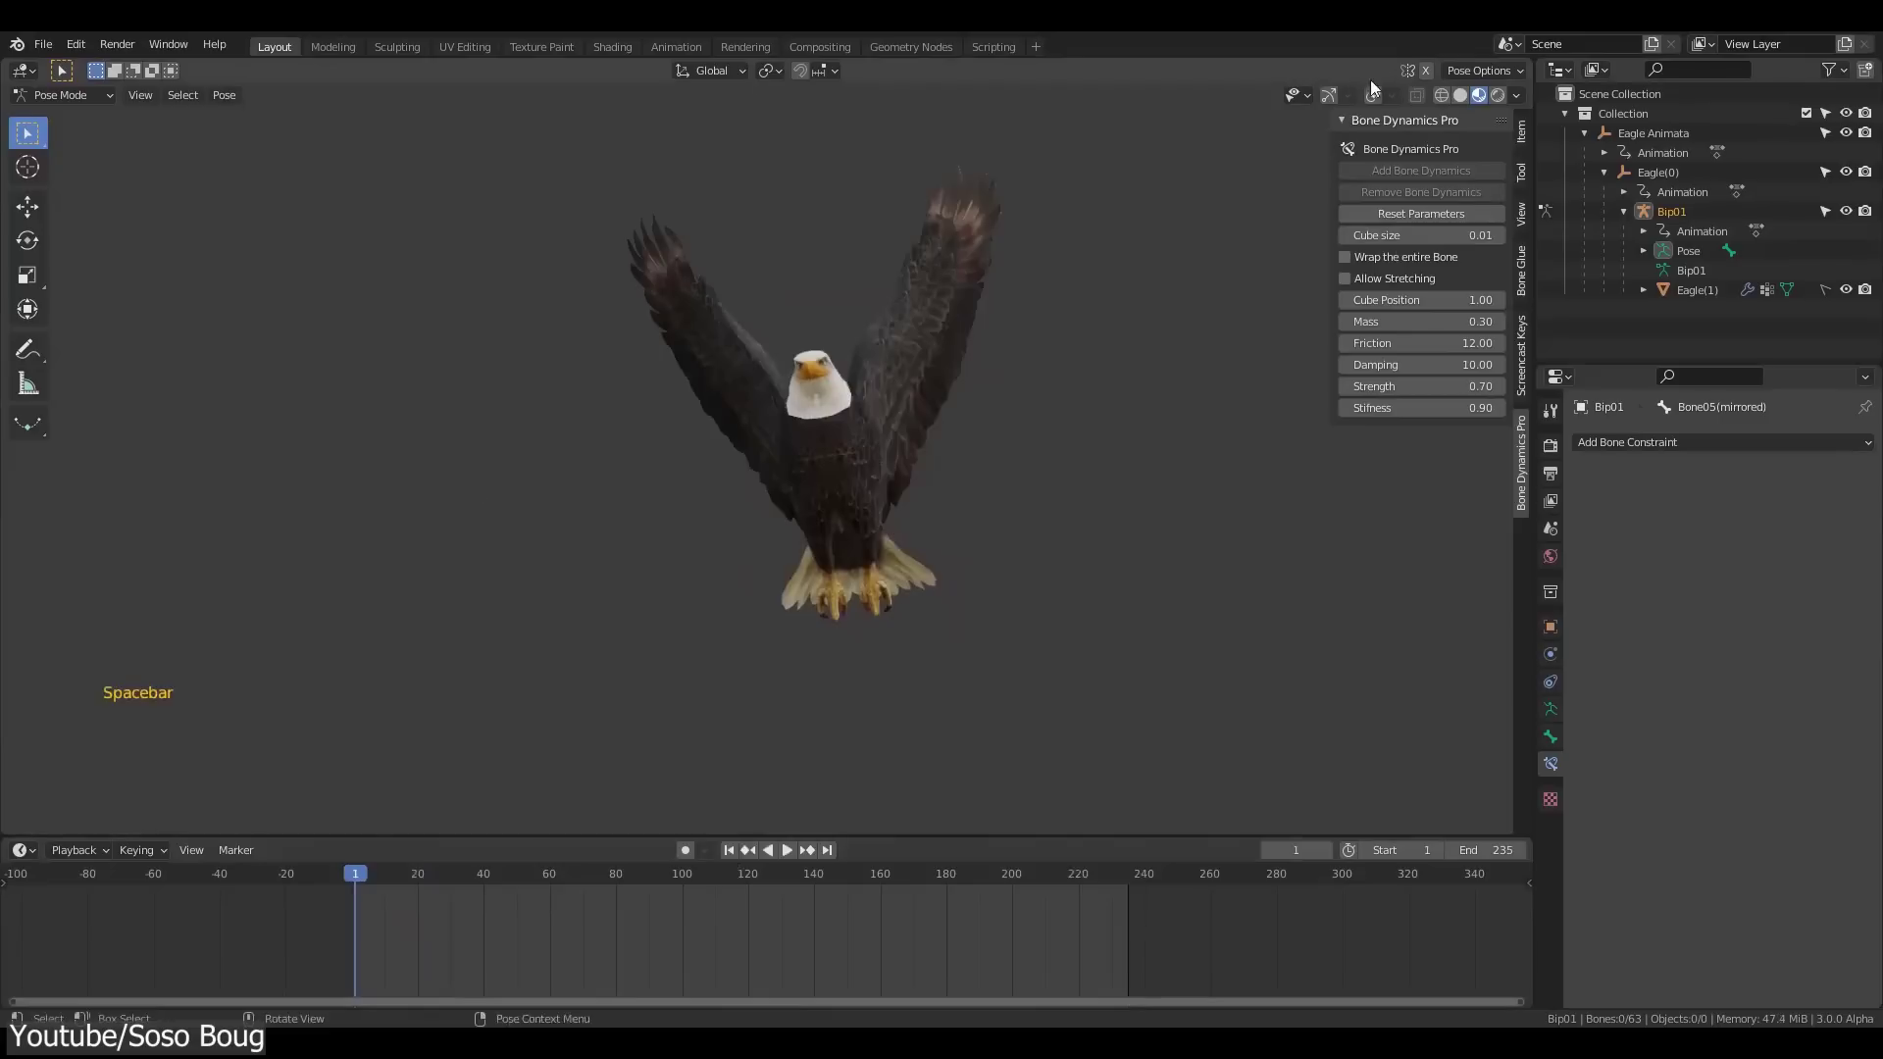
# - Box-select the eagle's right wing bones and add bone dynamics to them
pyautogui.moveTo(924, 505); pyautogui.dragTo(916, 557, button='middle')
pyautogui.keyDown('shift'); pyautogui.moveTo(1103, 148); pyautogui.dragTo(878, 488); pyautogui.keyUp('shift')
pyautogui.moveTo(879, 485); pyautogui.dragTo(1088, 324, button='middle')
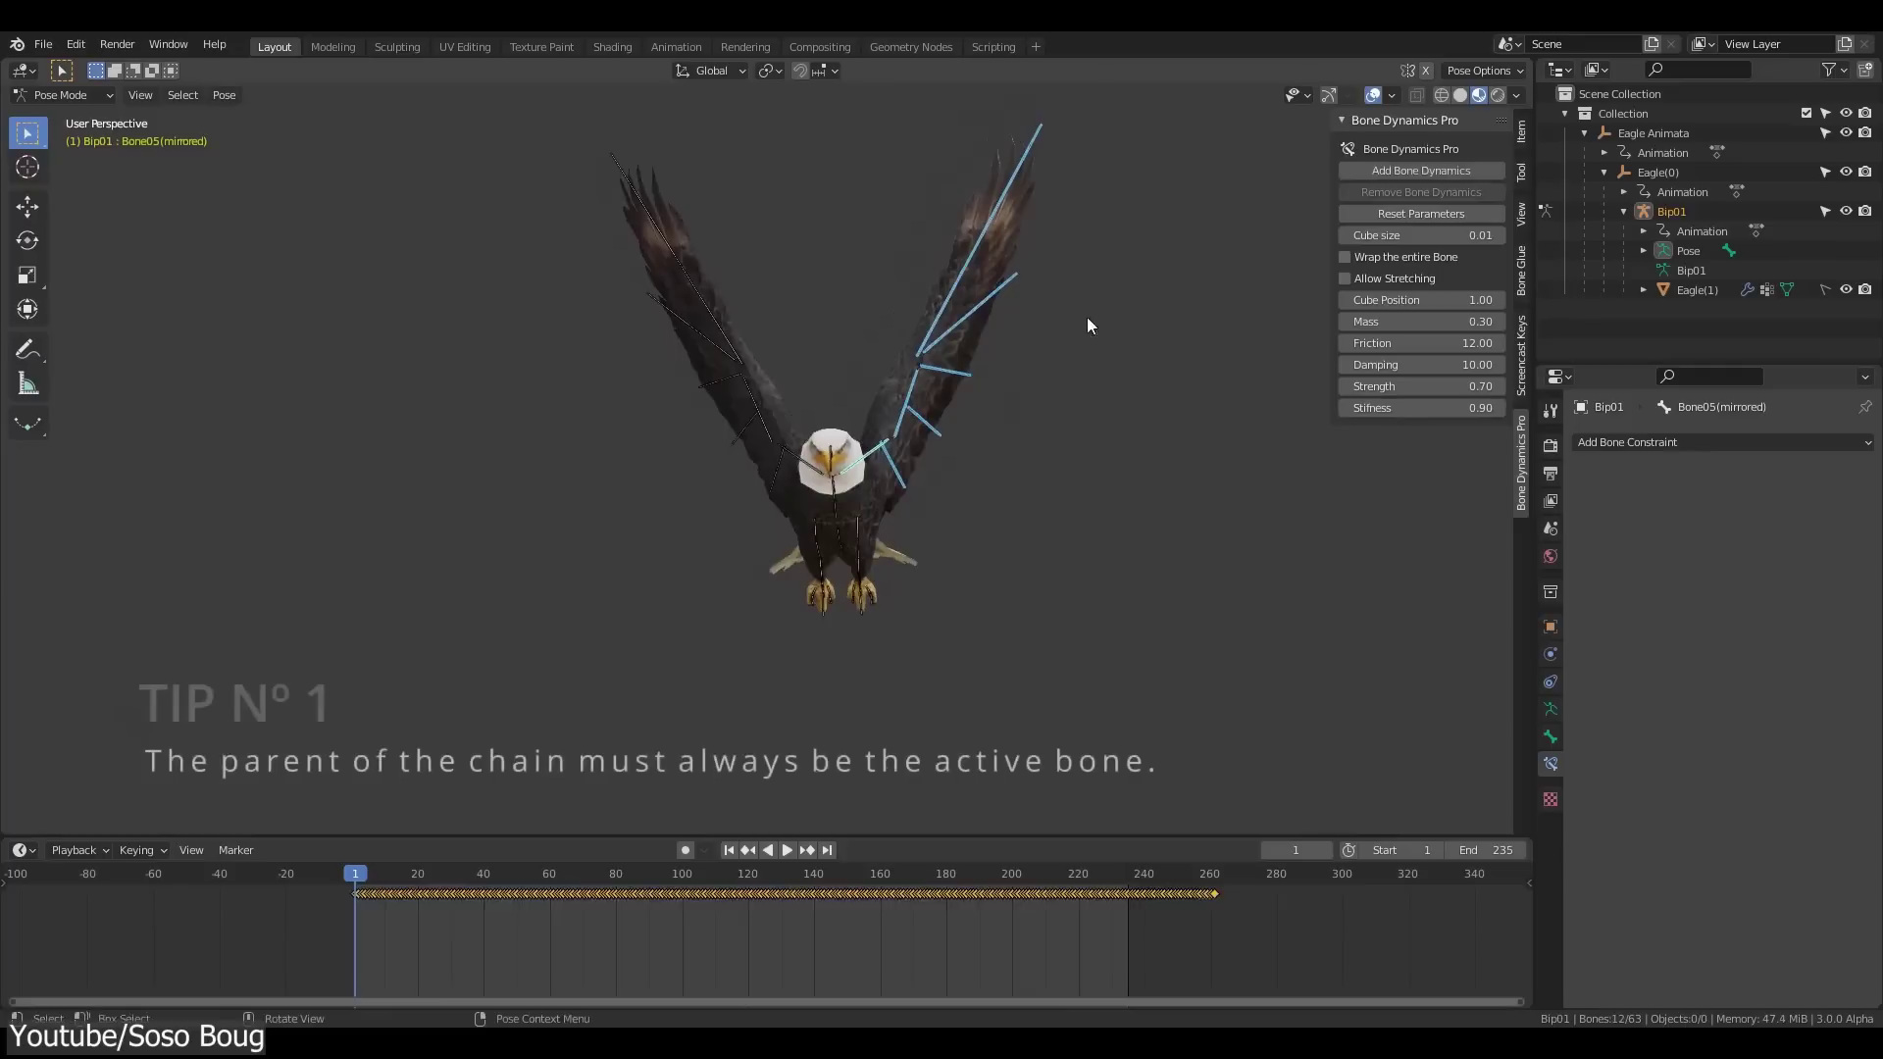
pyautogui.click(1442, 169)
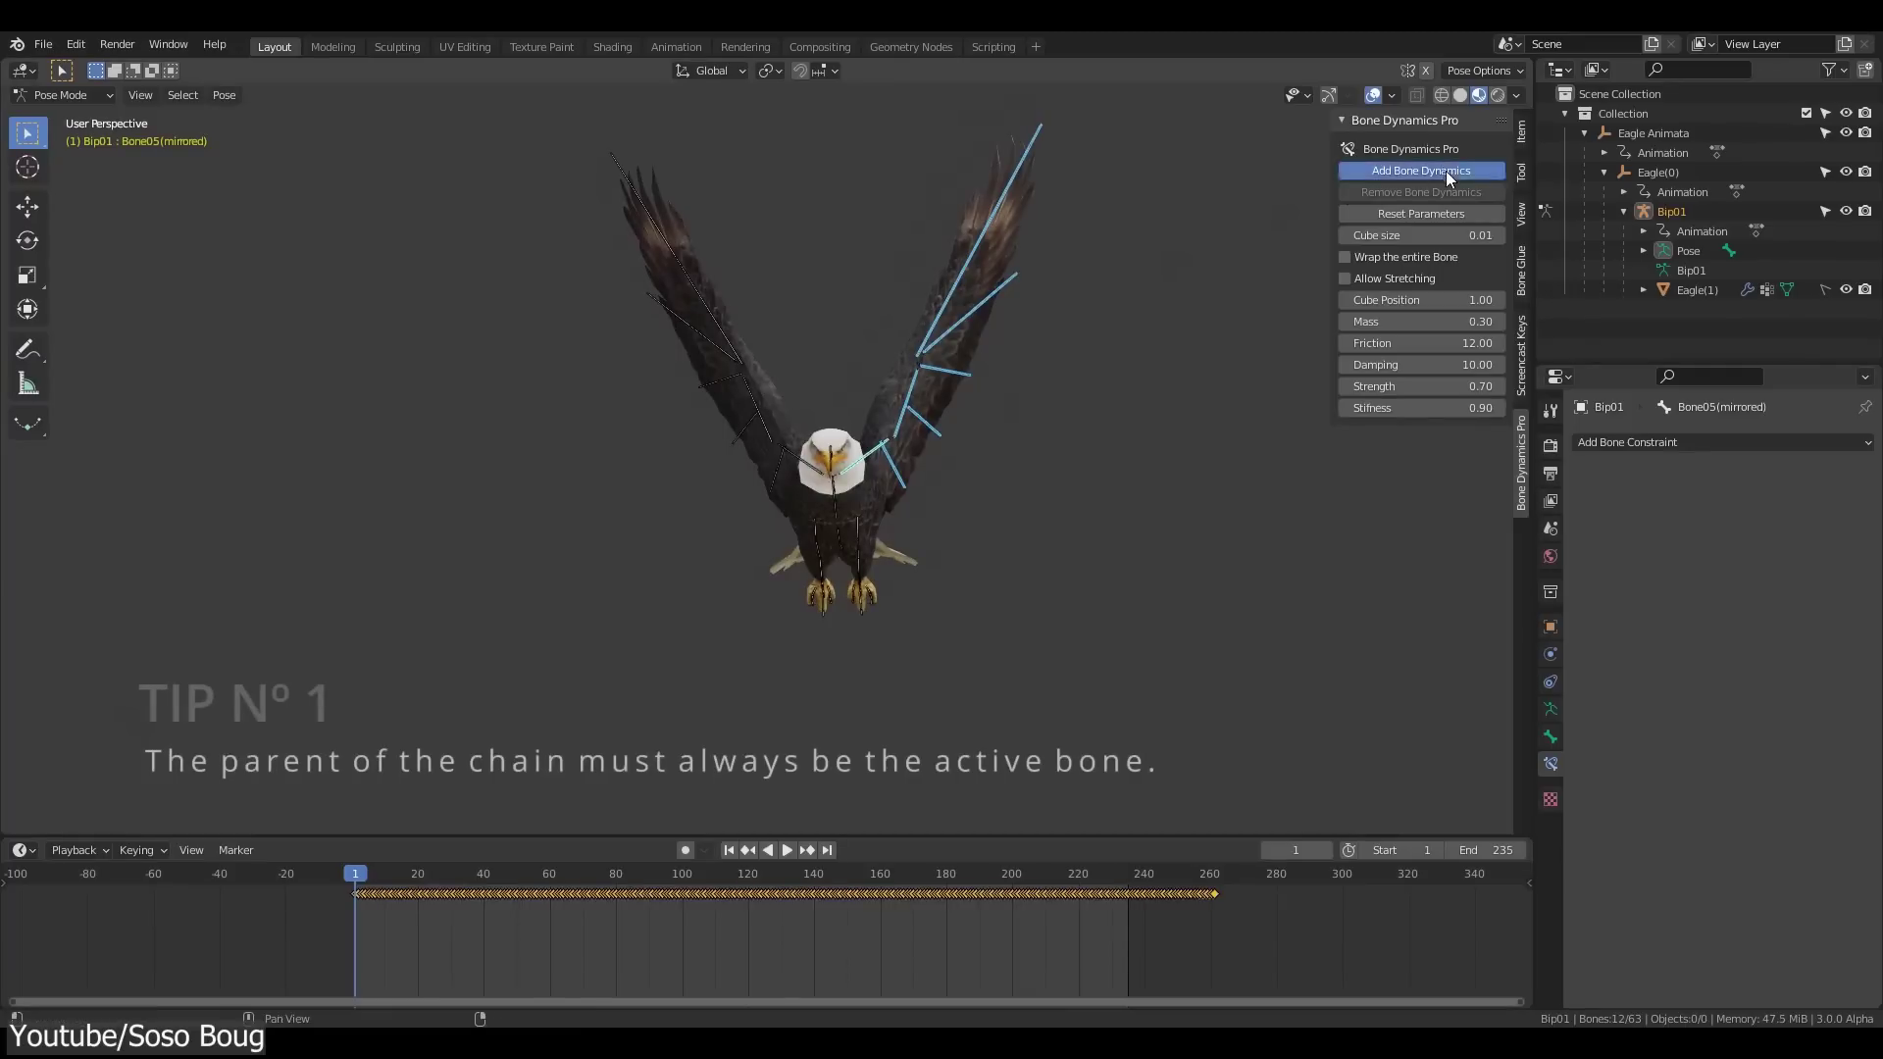
# - Add bone dynamics to the left wing bones and play the flexing animation with overlays hidden
pyautogui.click(828, 353)
pyautogui.moveTo(626, 395); pyautogui.dragTo(577, 532)
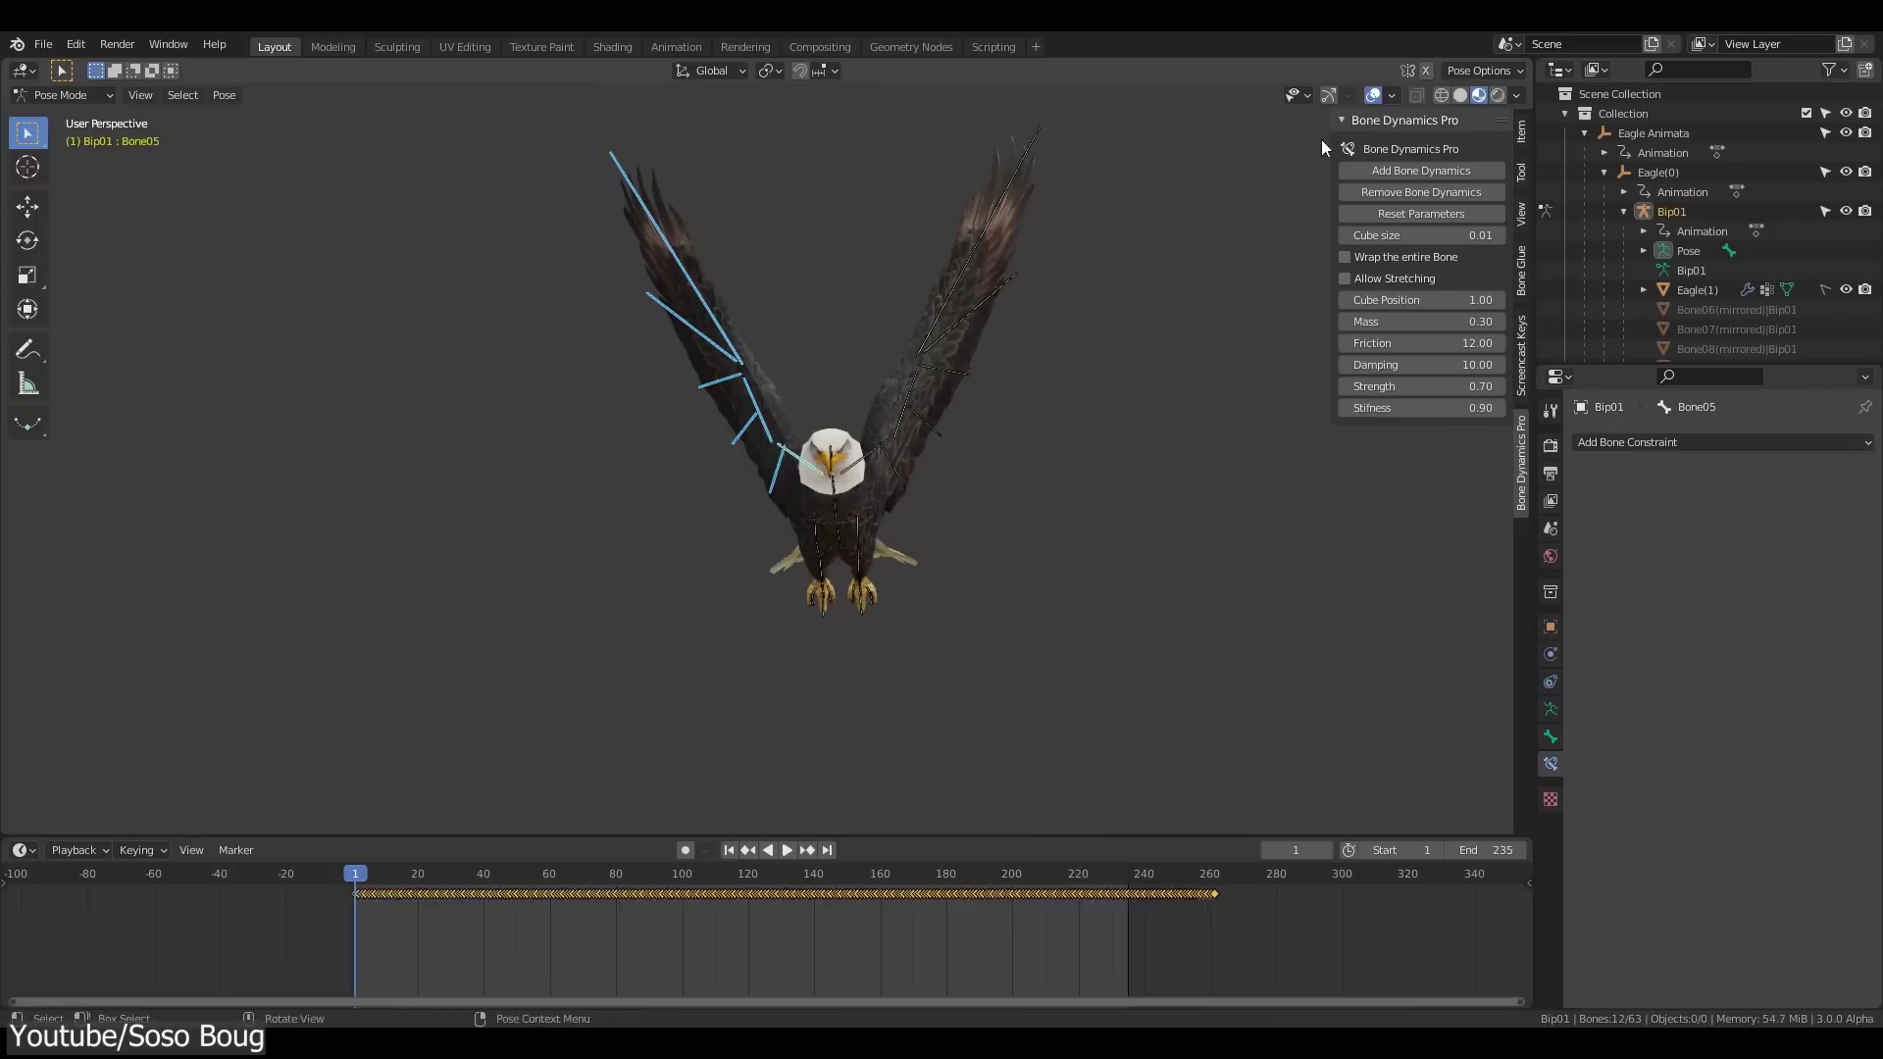
pyautogui.click(1385, 170)
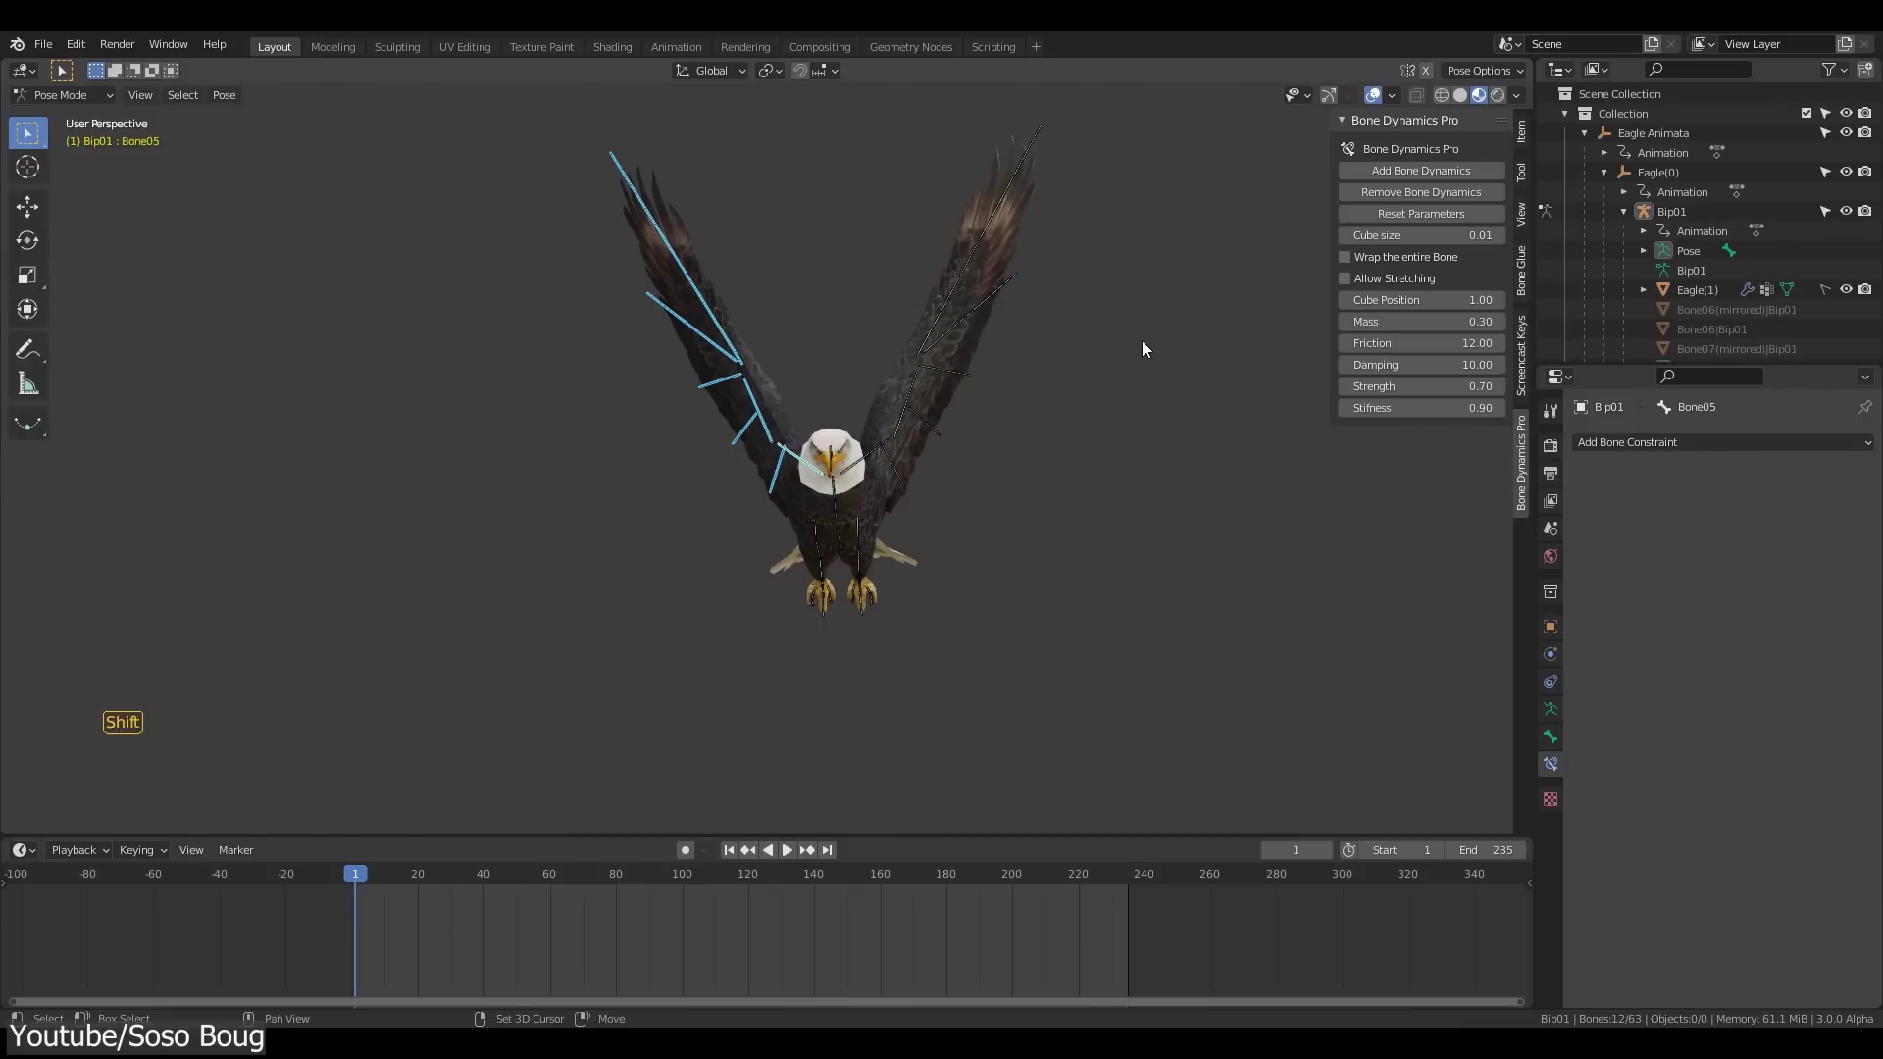
pyautogui.press('space')
pyautogui.press('space')
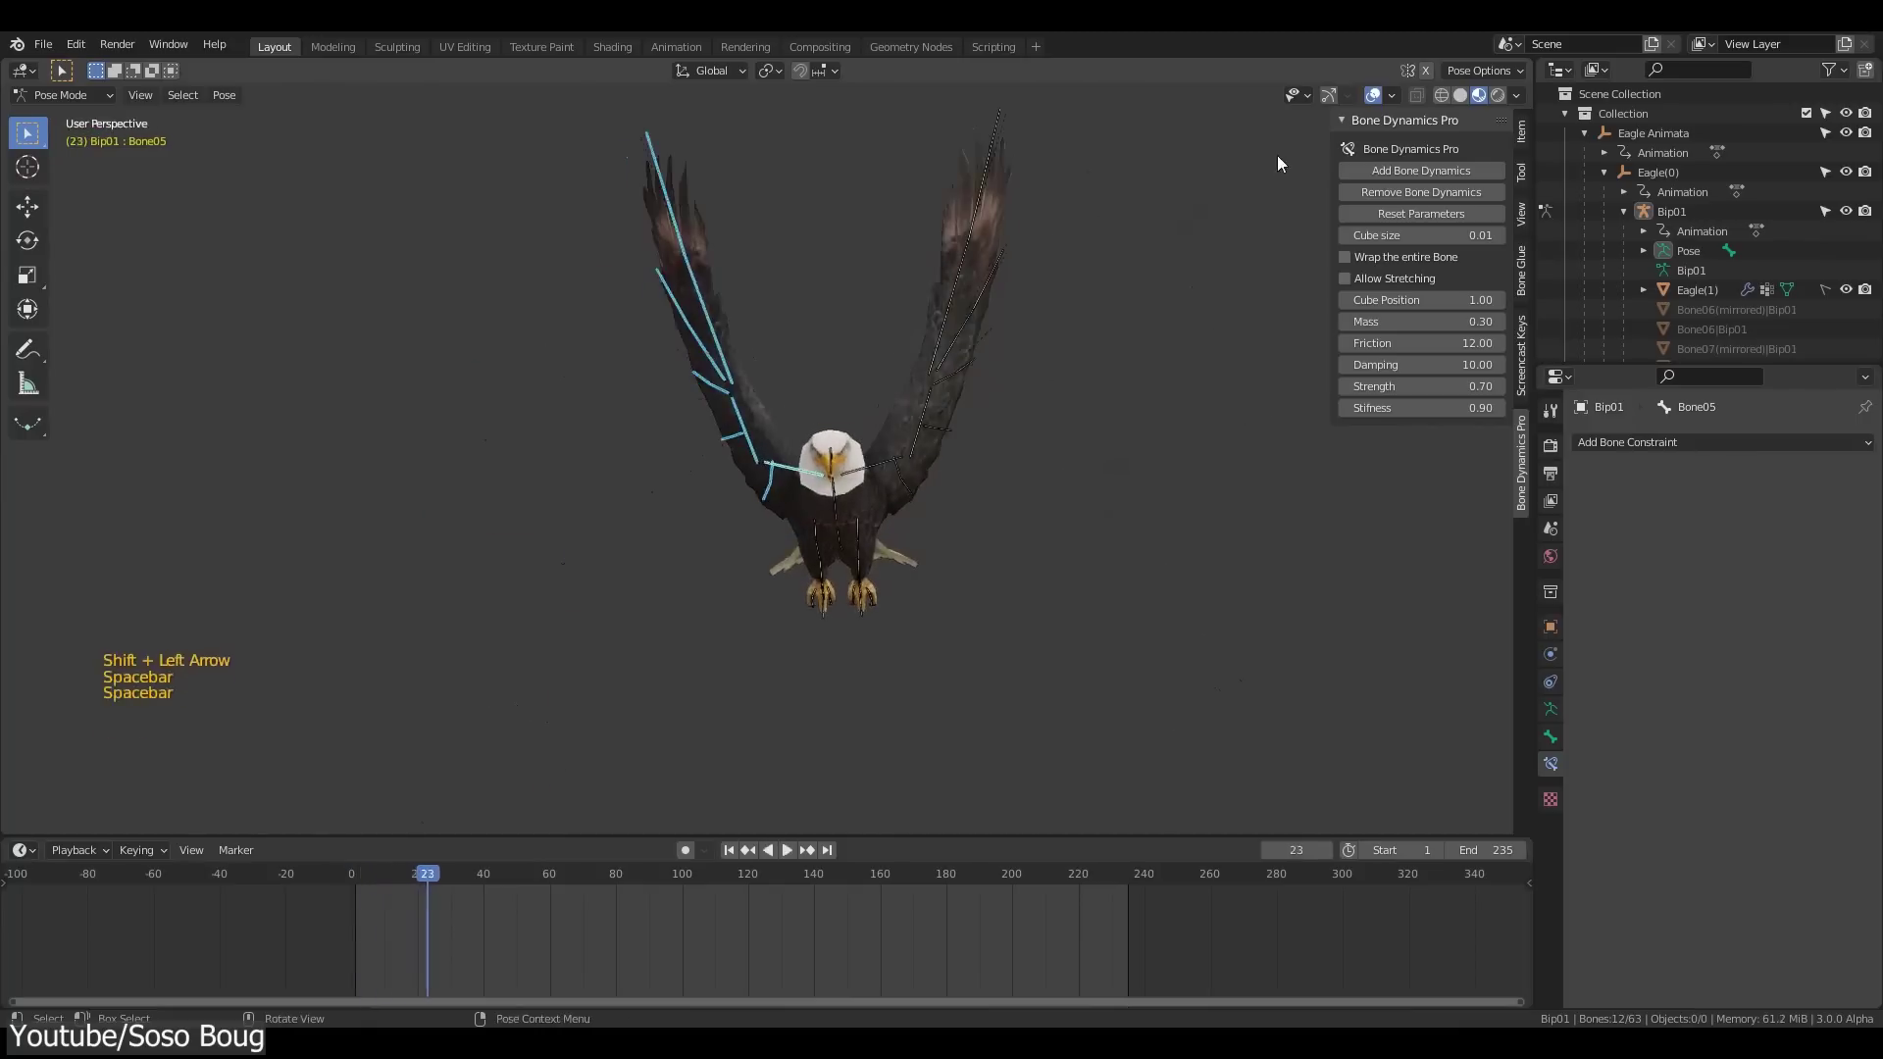
pyautogui.click(1372, 95)
pyautogui.press('space')
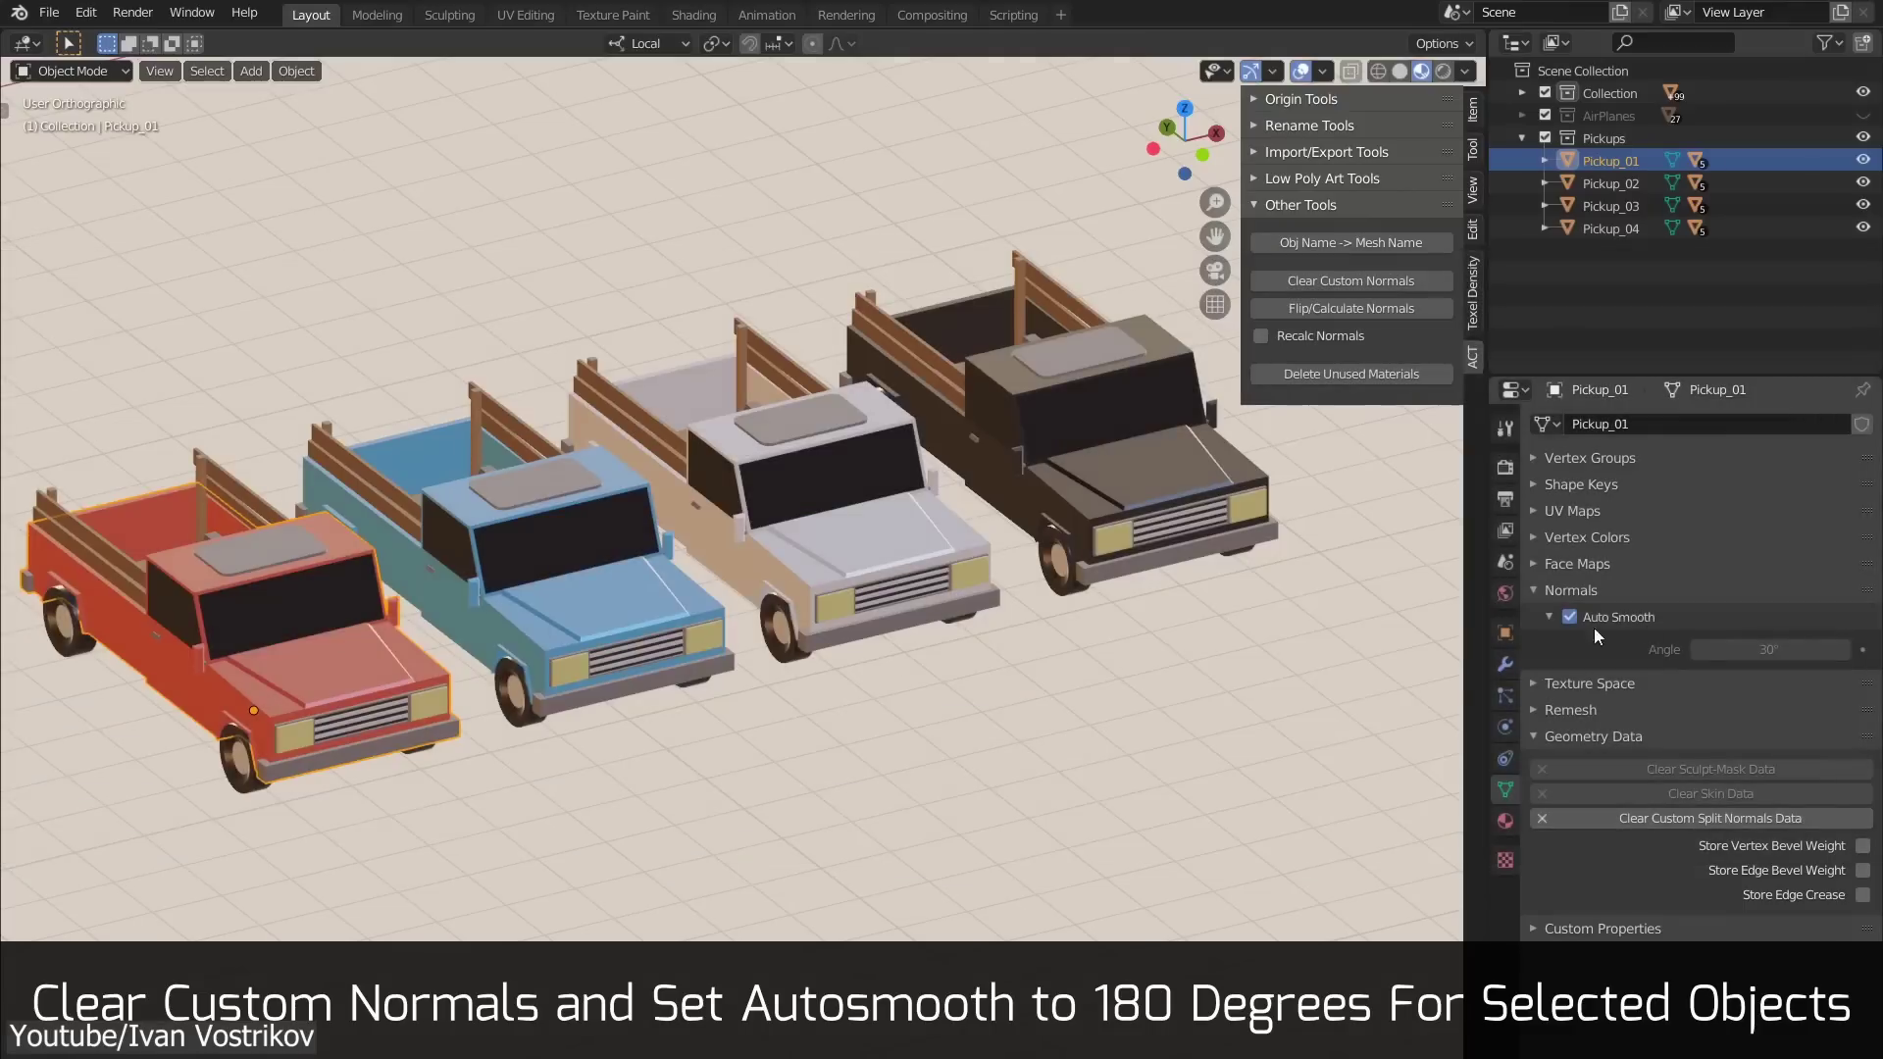
# - Clear custom normals on the four pickups and recalculate the buildings' normals to face outward
pyautogui.keyDown('shift'); pyautogui.click(1610, 228); pyautogui.keyUp('shift')
pyautogui.click(1350, 281)
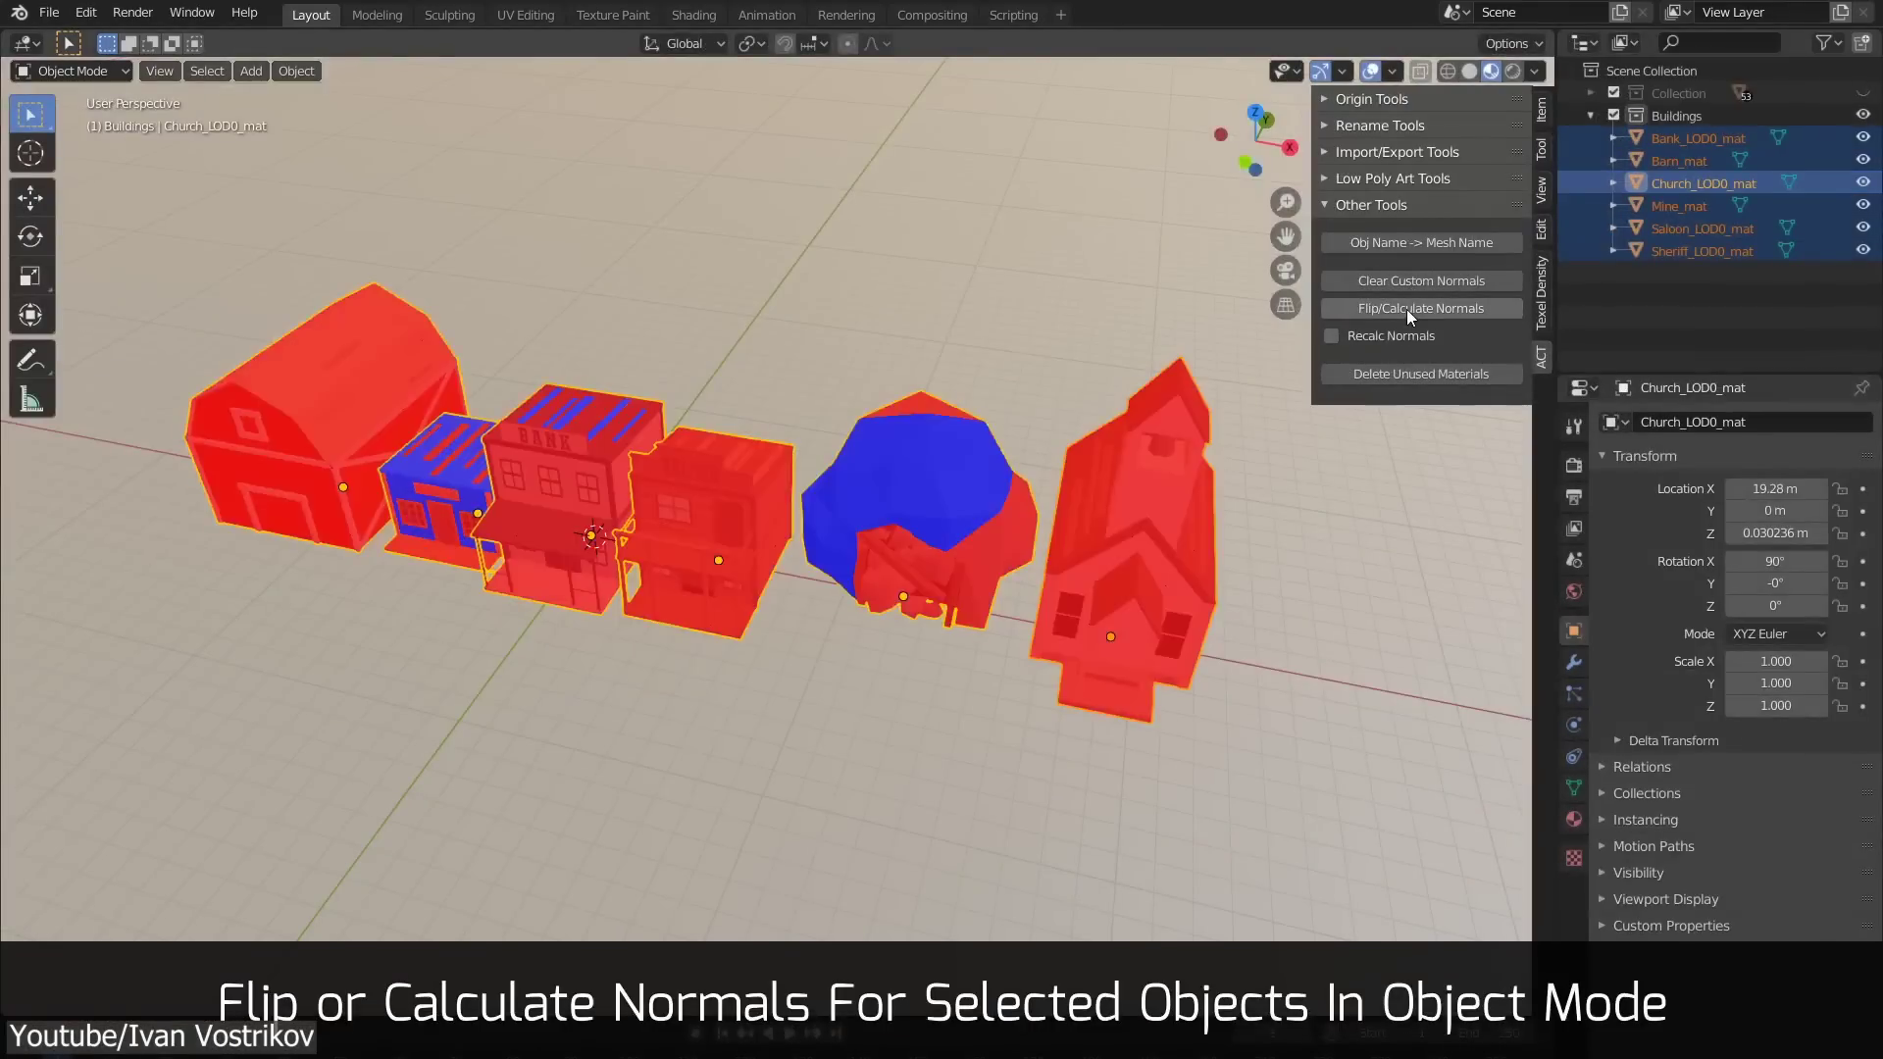
pyautogui.click(1406, 309)
pyautogui.click(1407, 309)
pyautogui.click(1406, 308)
pyautogui.click(1390, 335)
pyautogui.click(1412, 309)
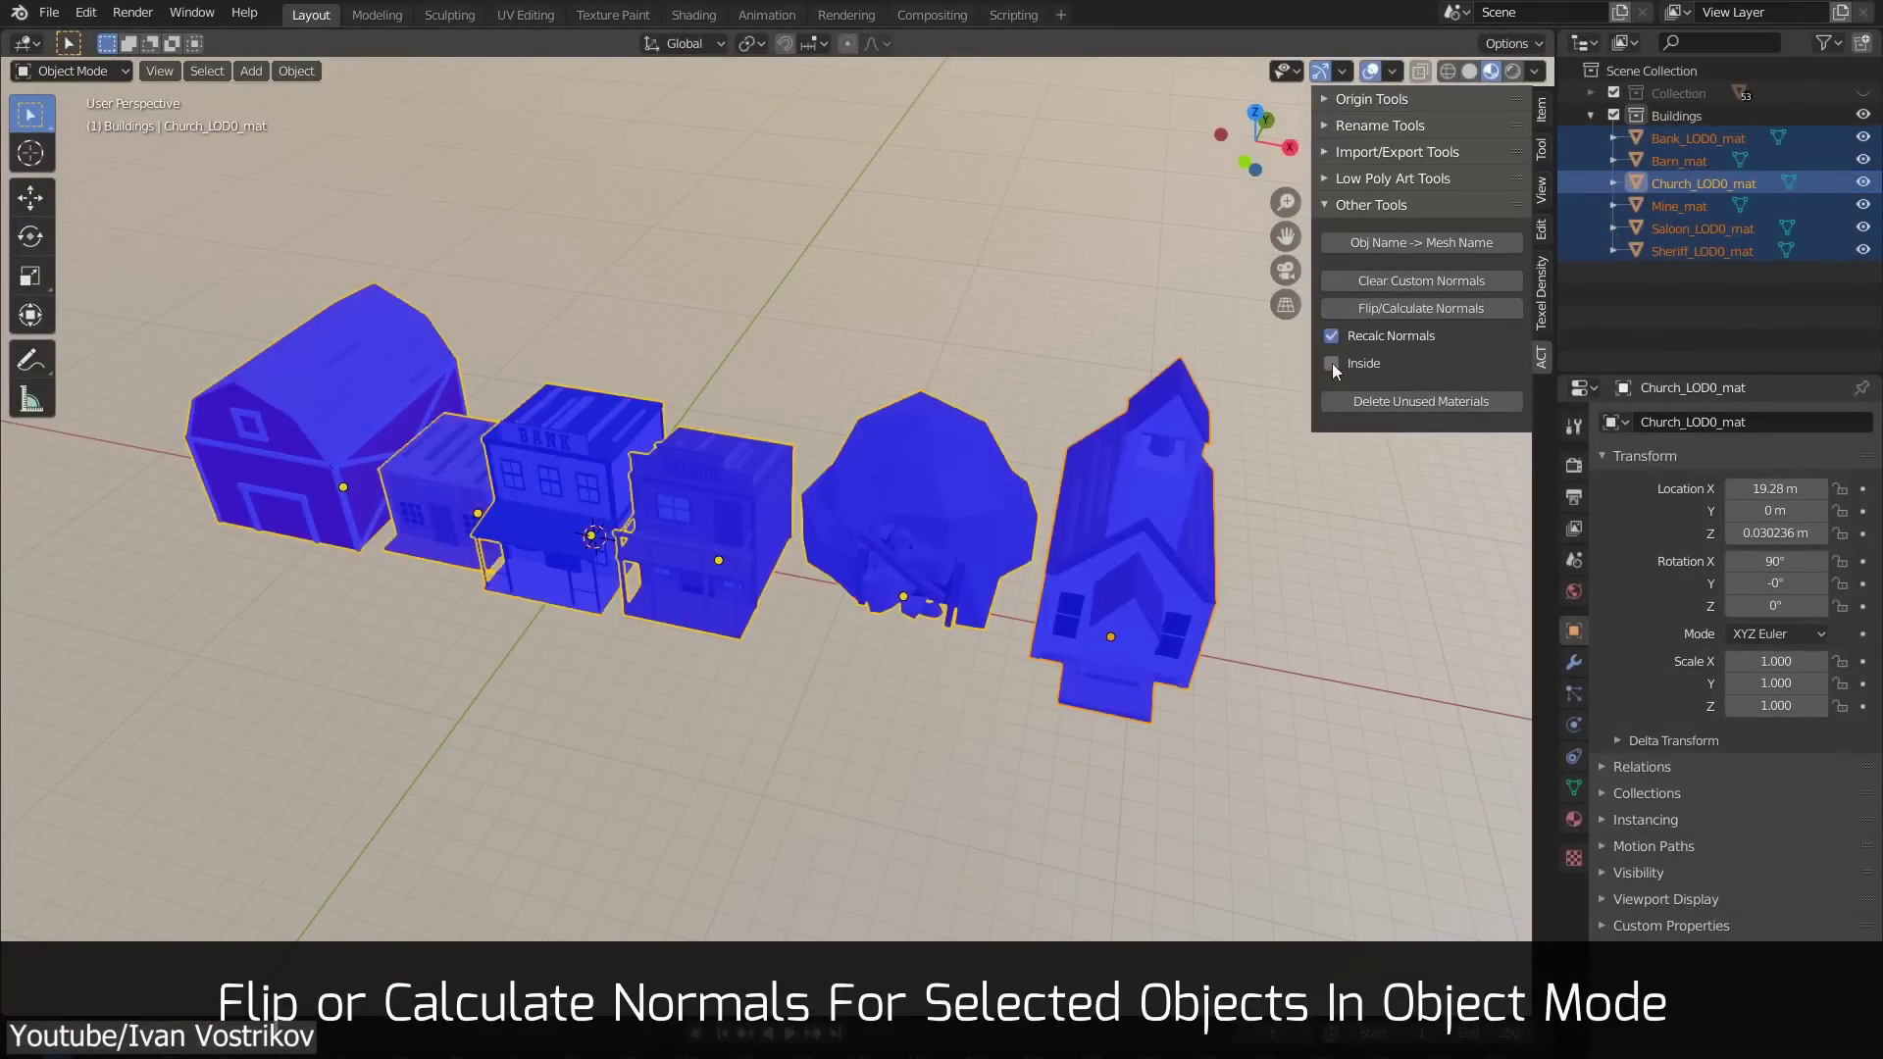
pyautogui.click(1332, 363)
pyautogui.click(1422, 309)
pyautogui.click(1422, 309)
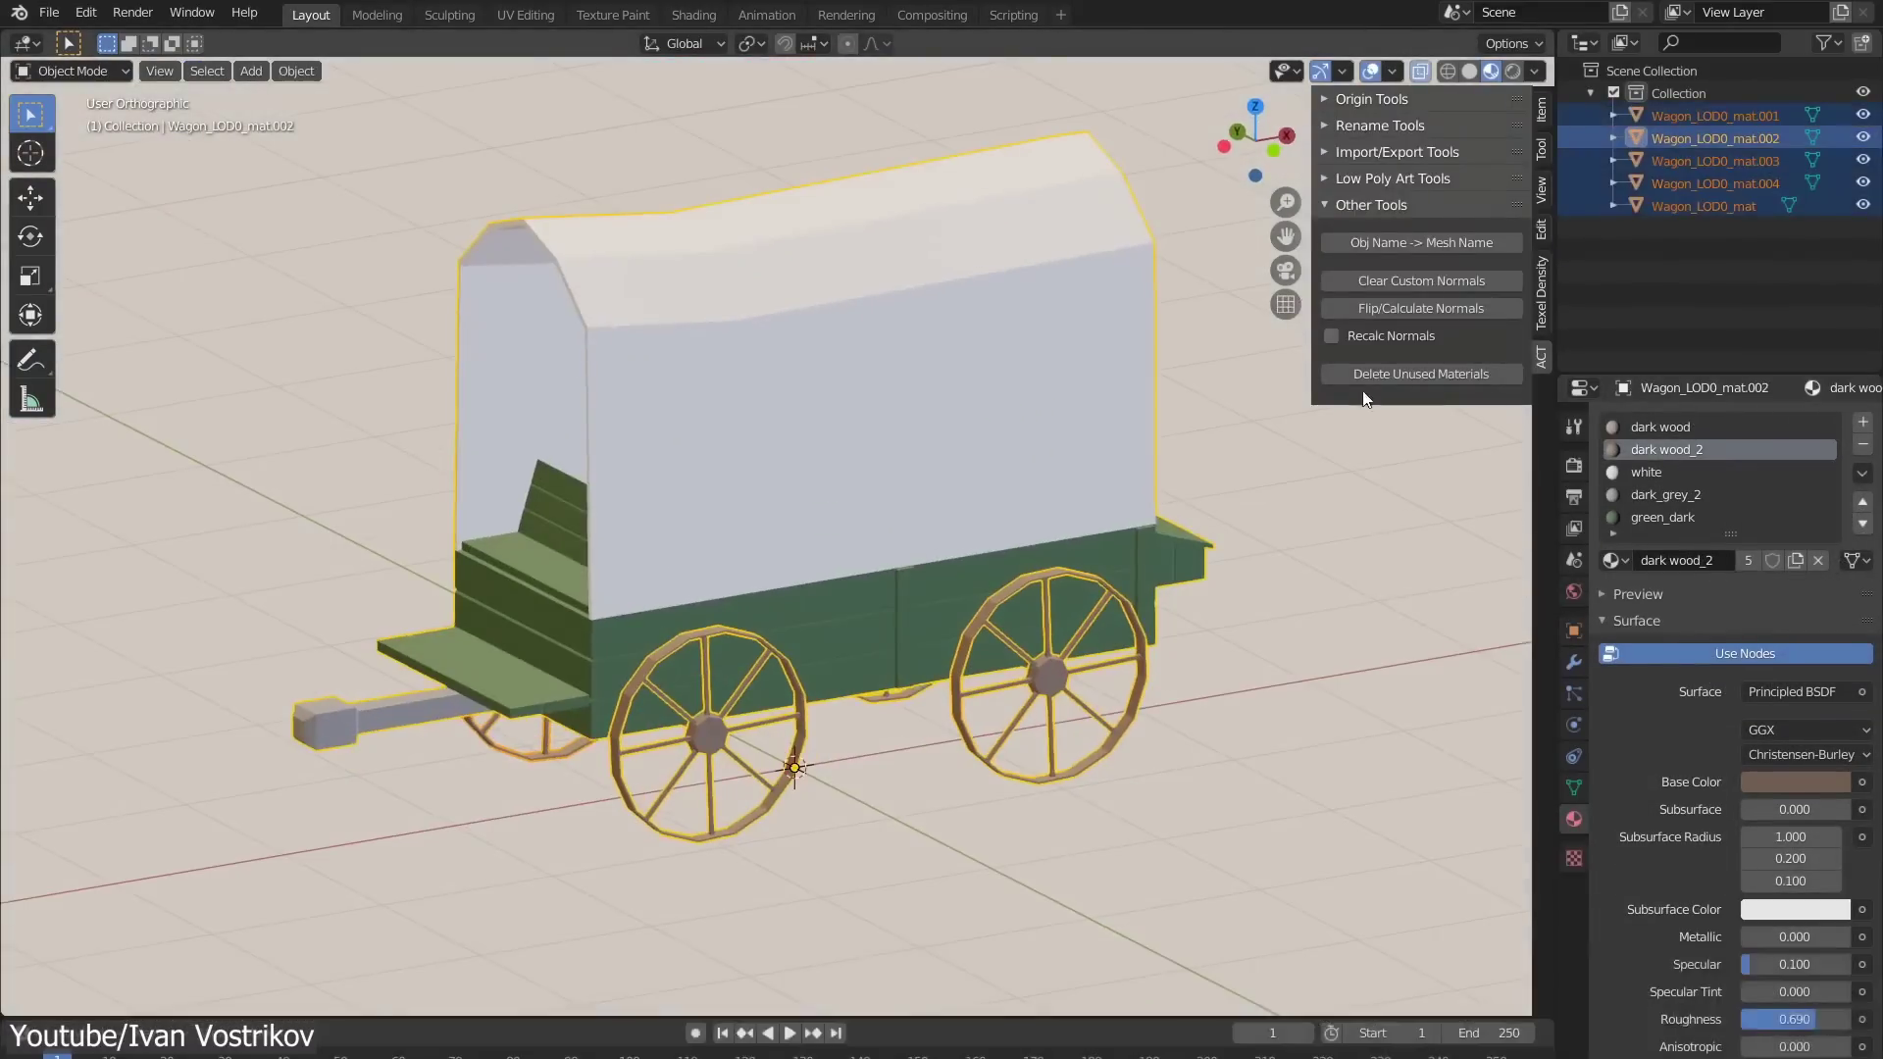
# - Delete unused materials from the wagon parts
pyautogui.click(1434, 379)
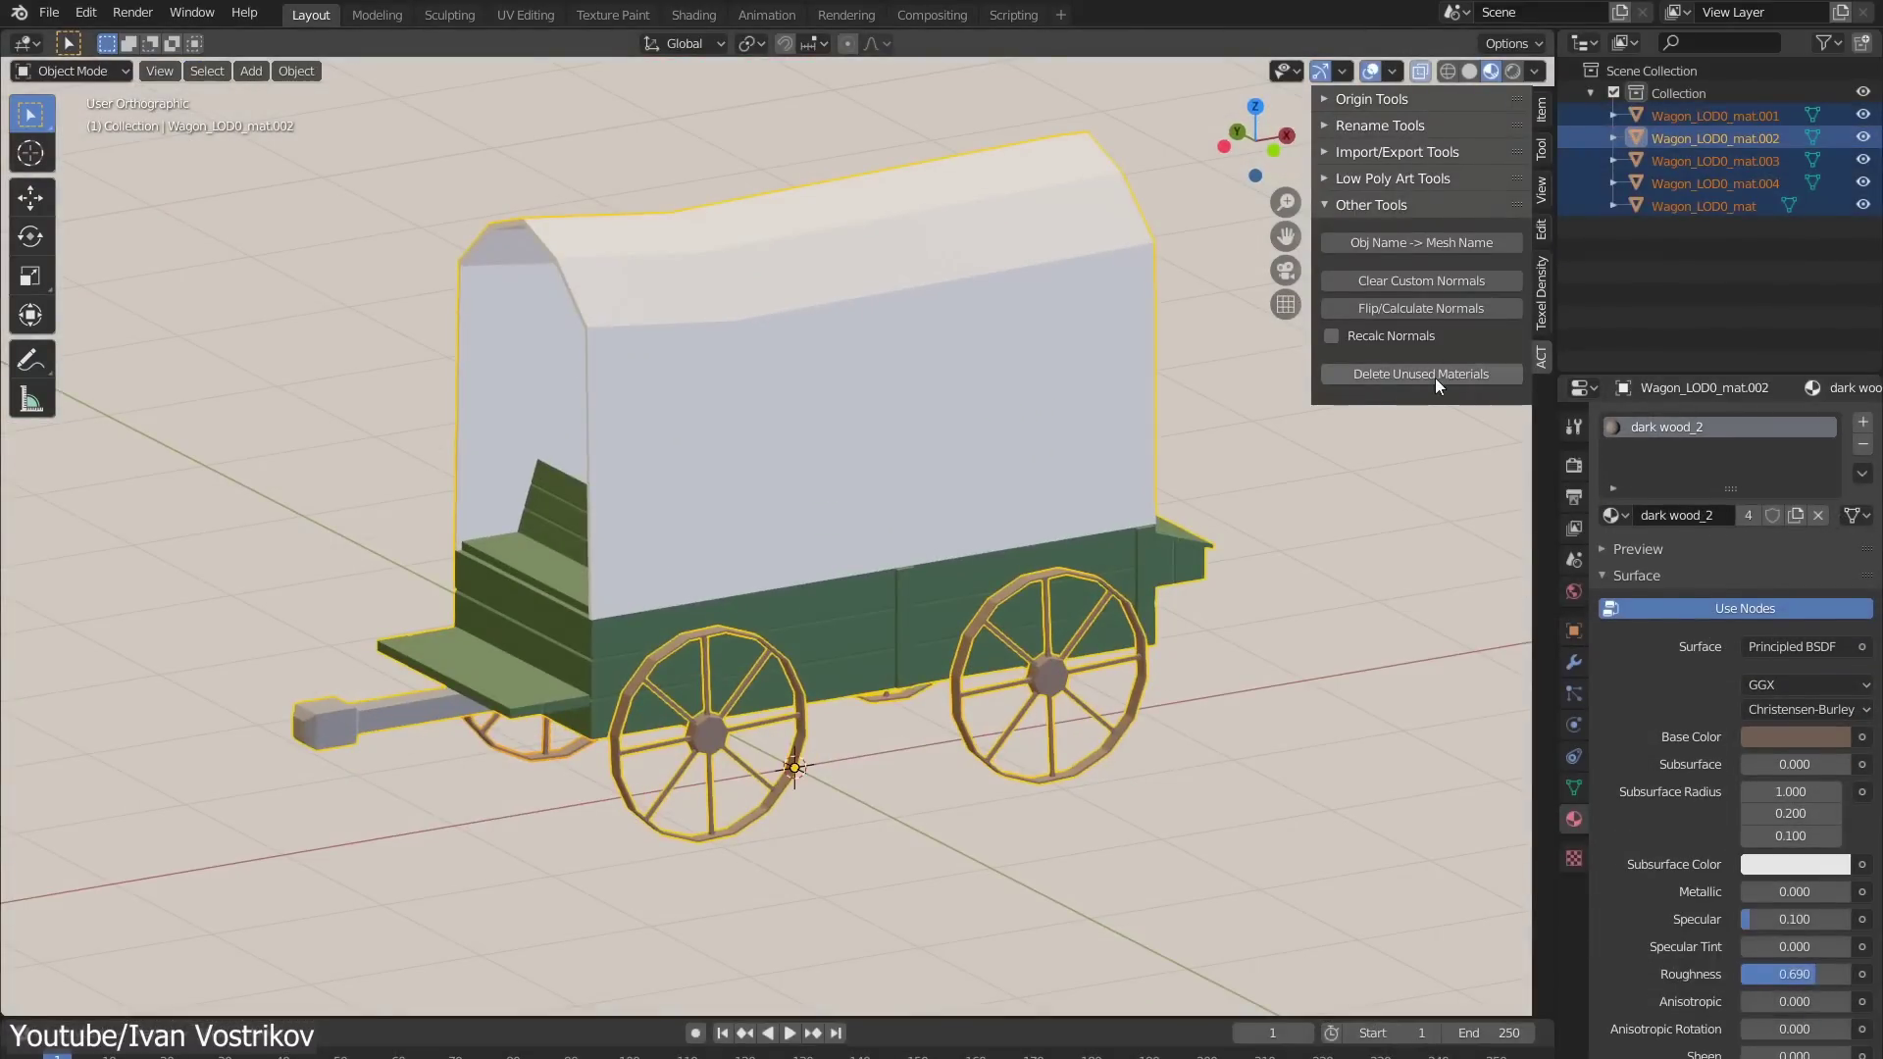
pyautogui.click(1055, 686)
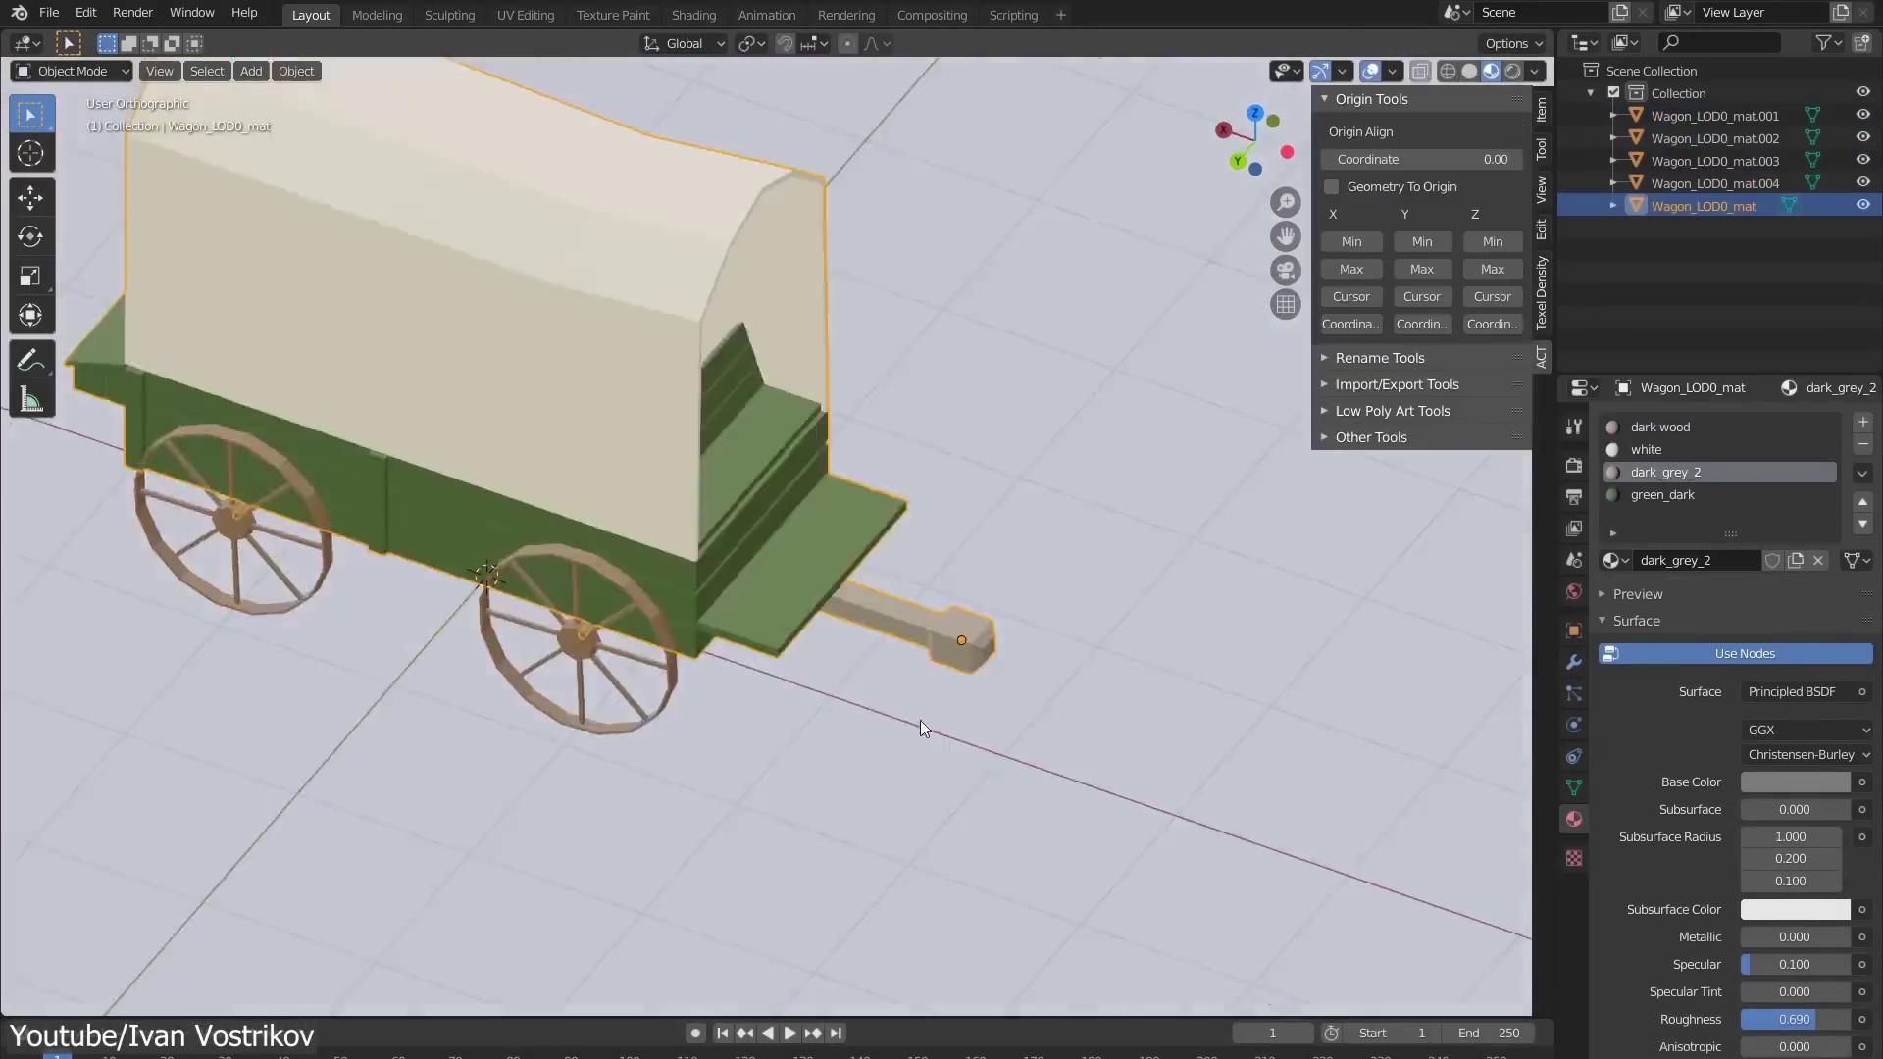
pyautogui.click(1696, 587)
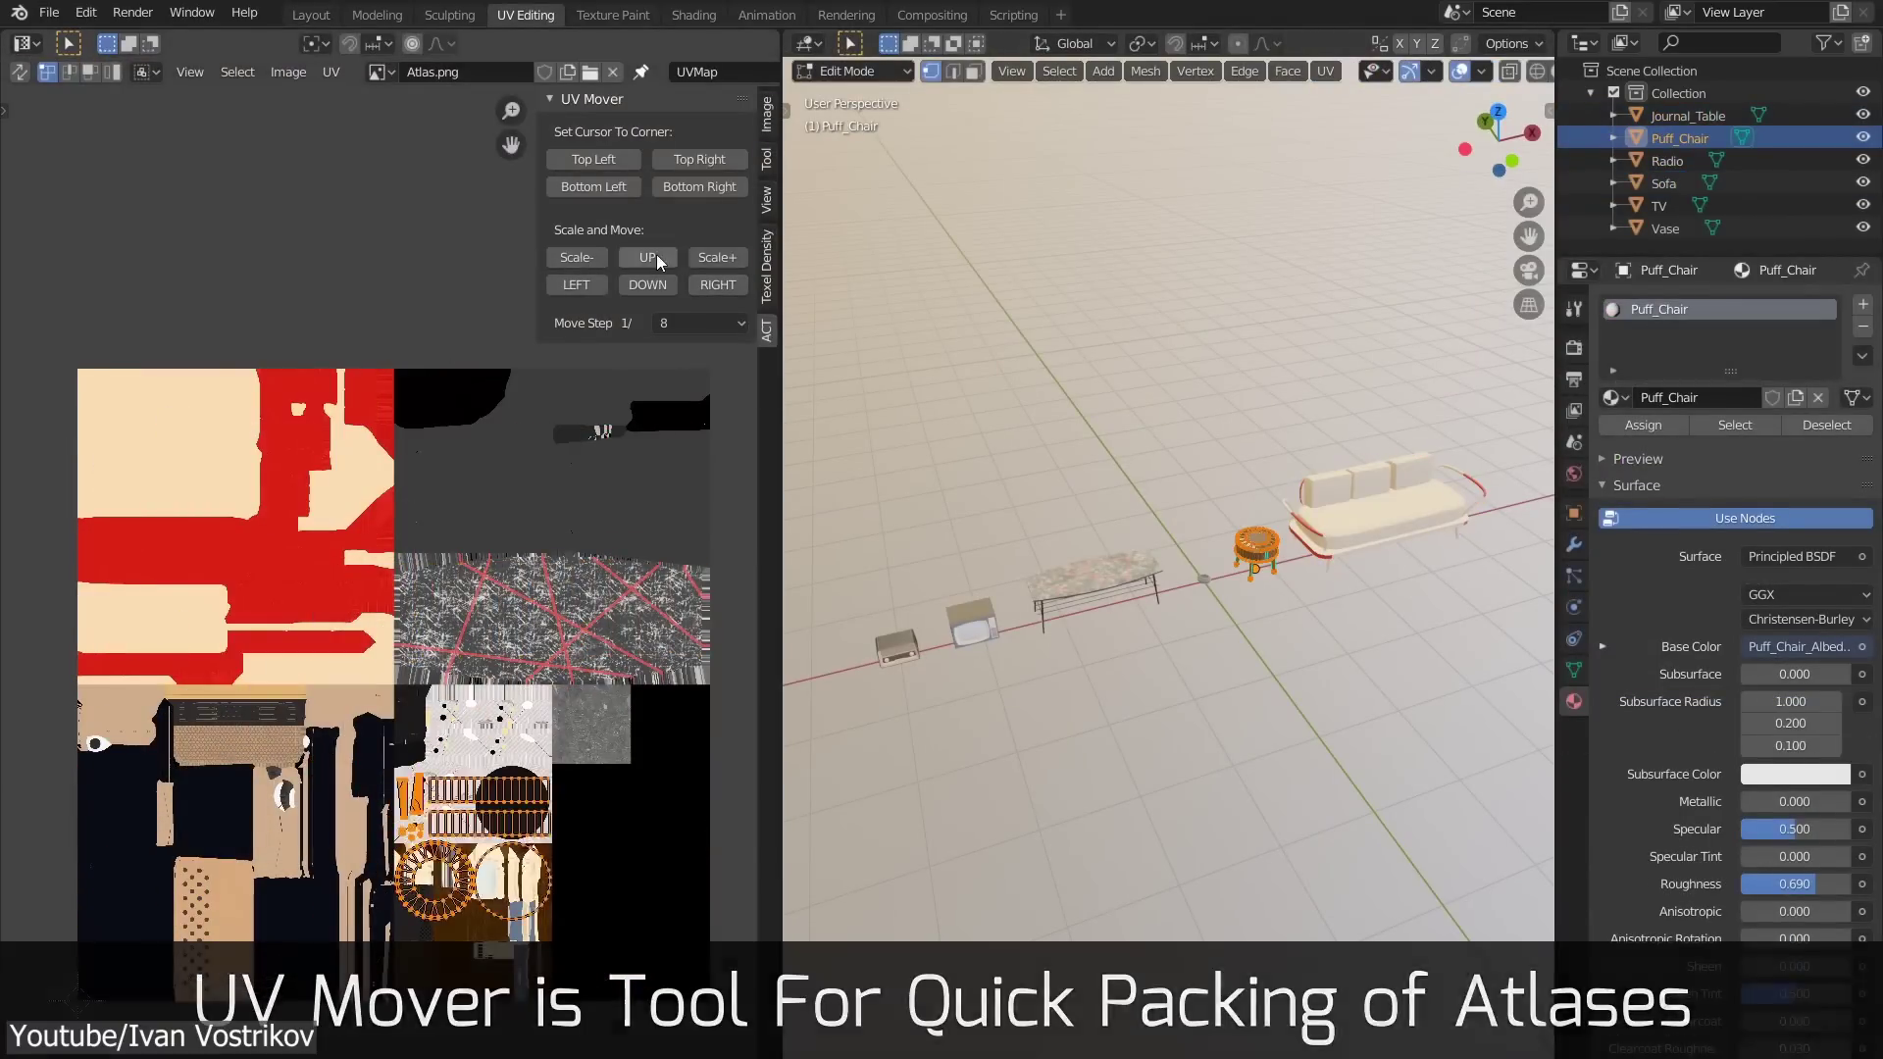
# - Rescale the selected UV island and move it up and across the atlas
pyautogui.click(657, 257)
pyautogui.click(575, 257)
pyautogui.click(576, 284)
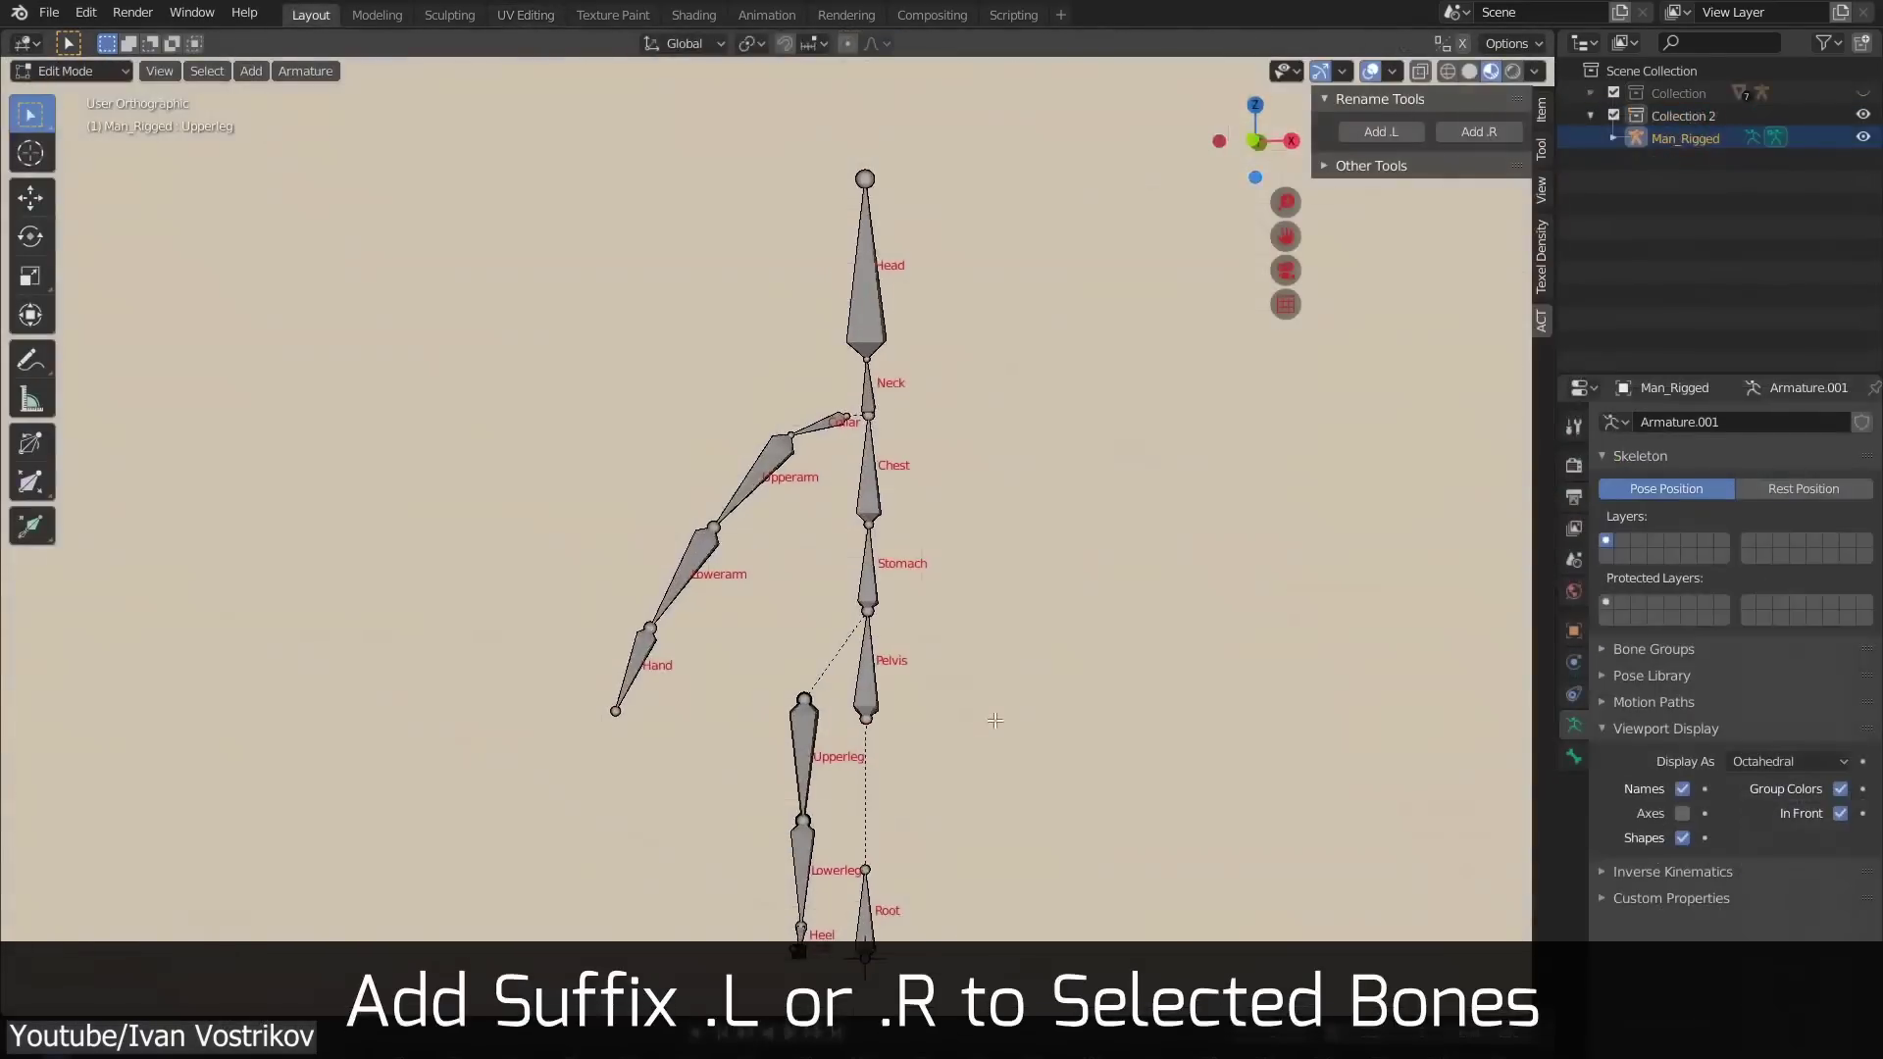
# - Add right-side suffixes, mirror the bones, merge away the finger bones and rotate the hand
pyautogui.press('KP_1')
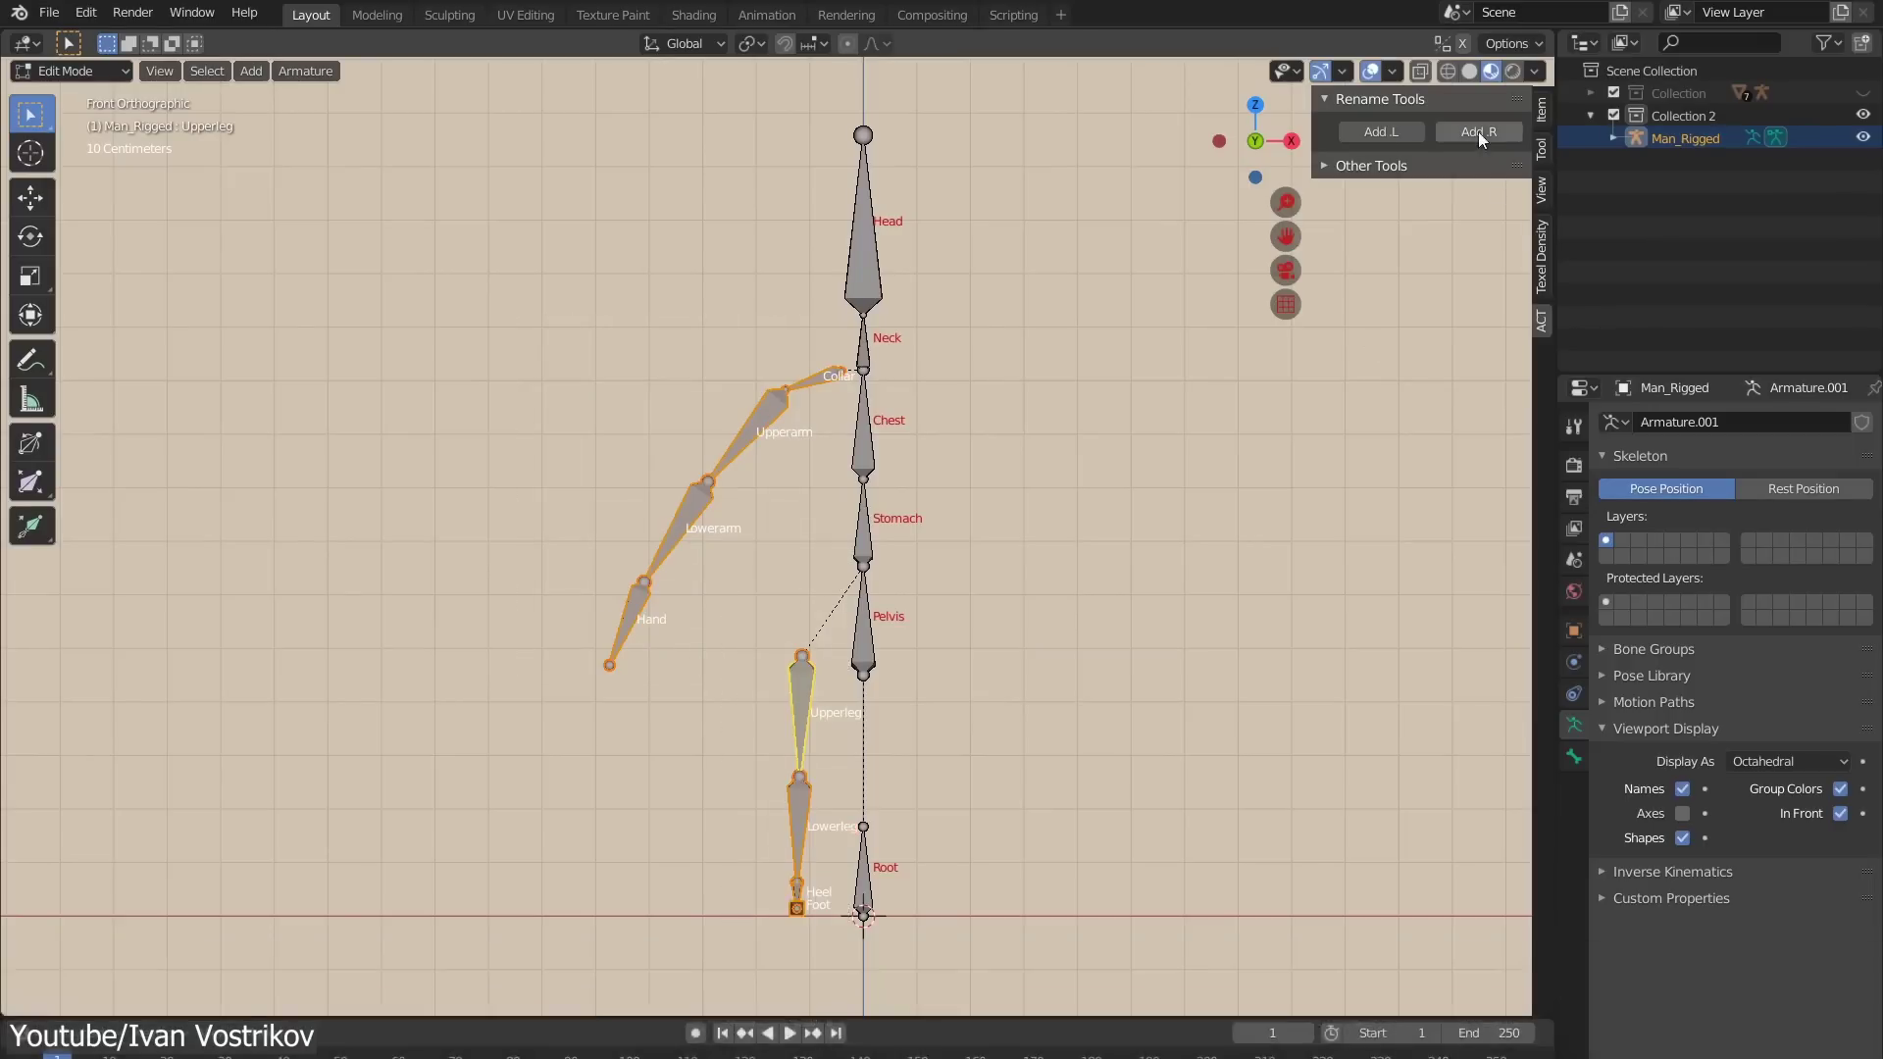
pyautogui.click(300, 70)
pyautogui.click(324, 323)
pyautogui.hotkey('alt', 'a')
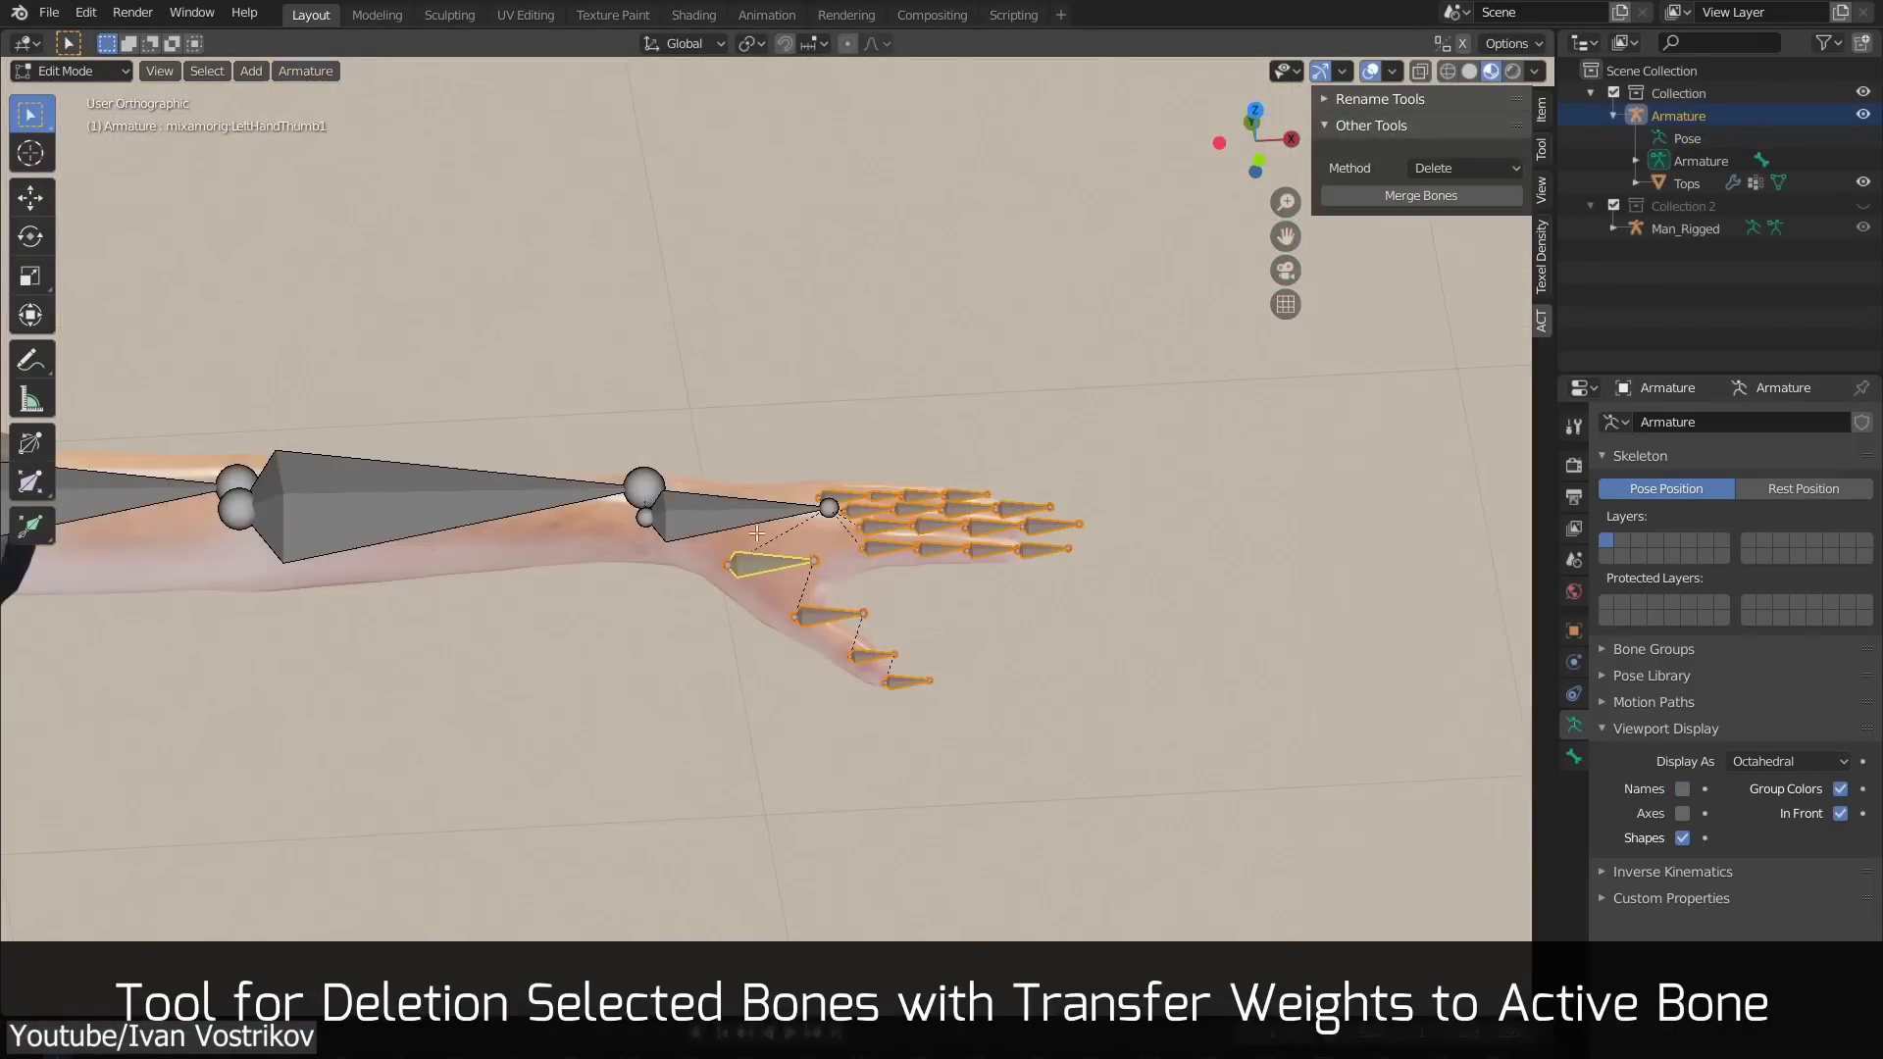
pyautogui.click(1419, 195)
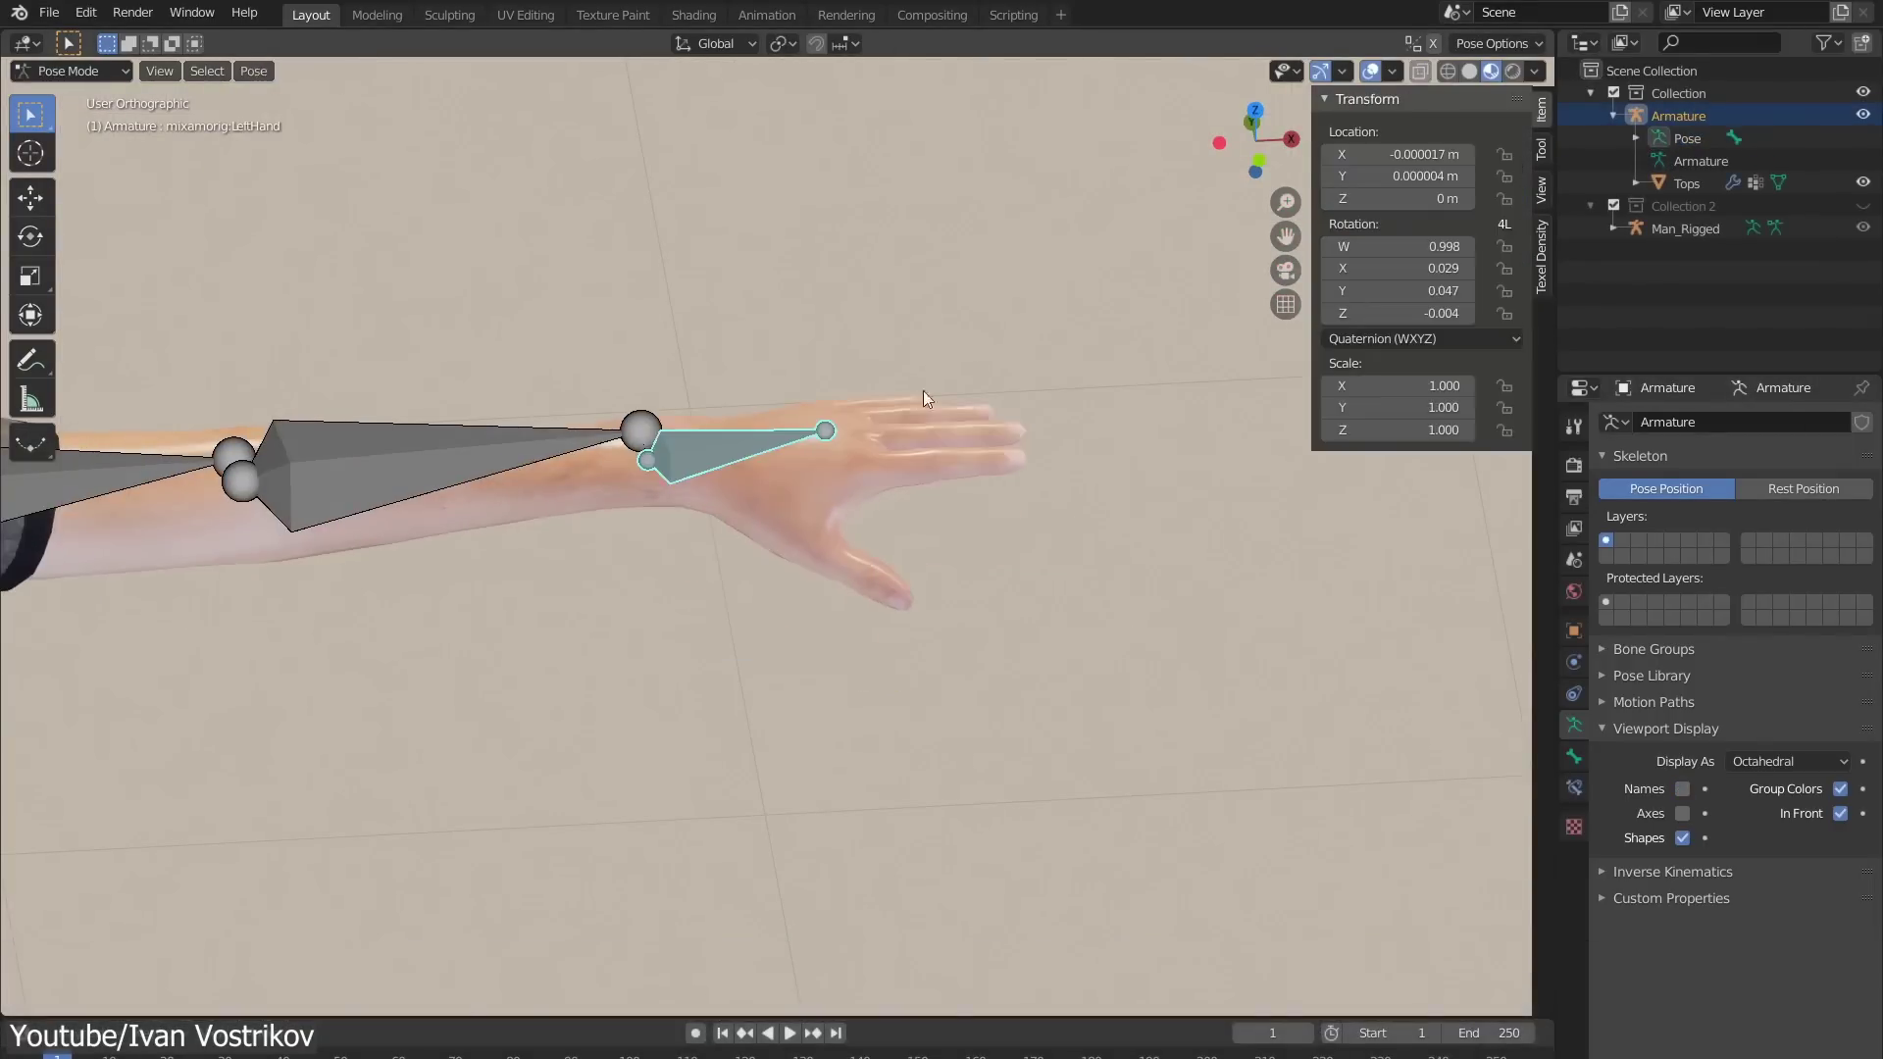
pyautogui.press('r')
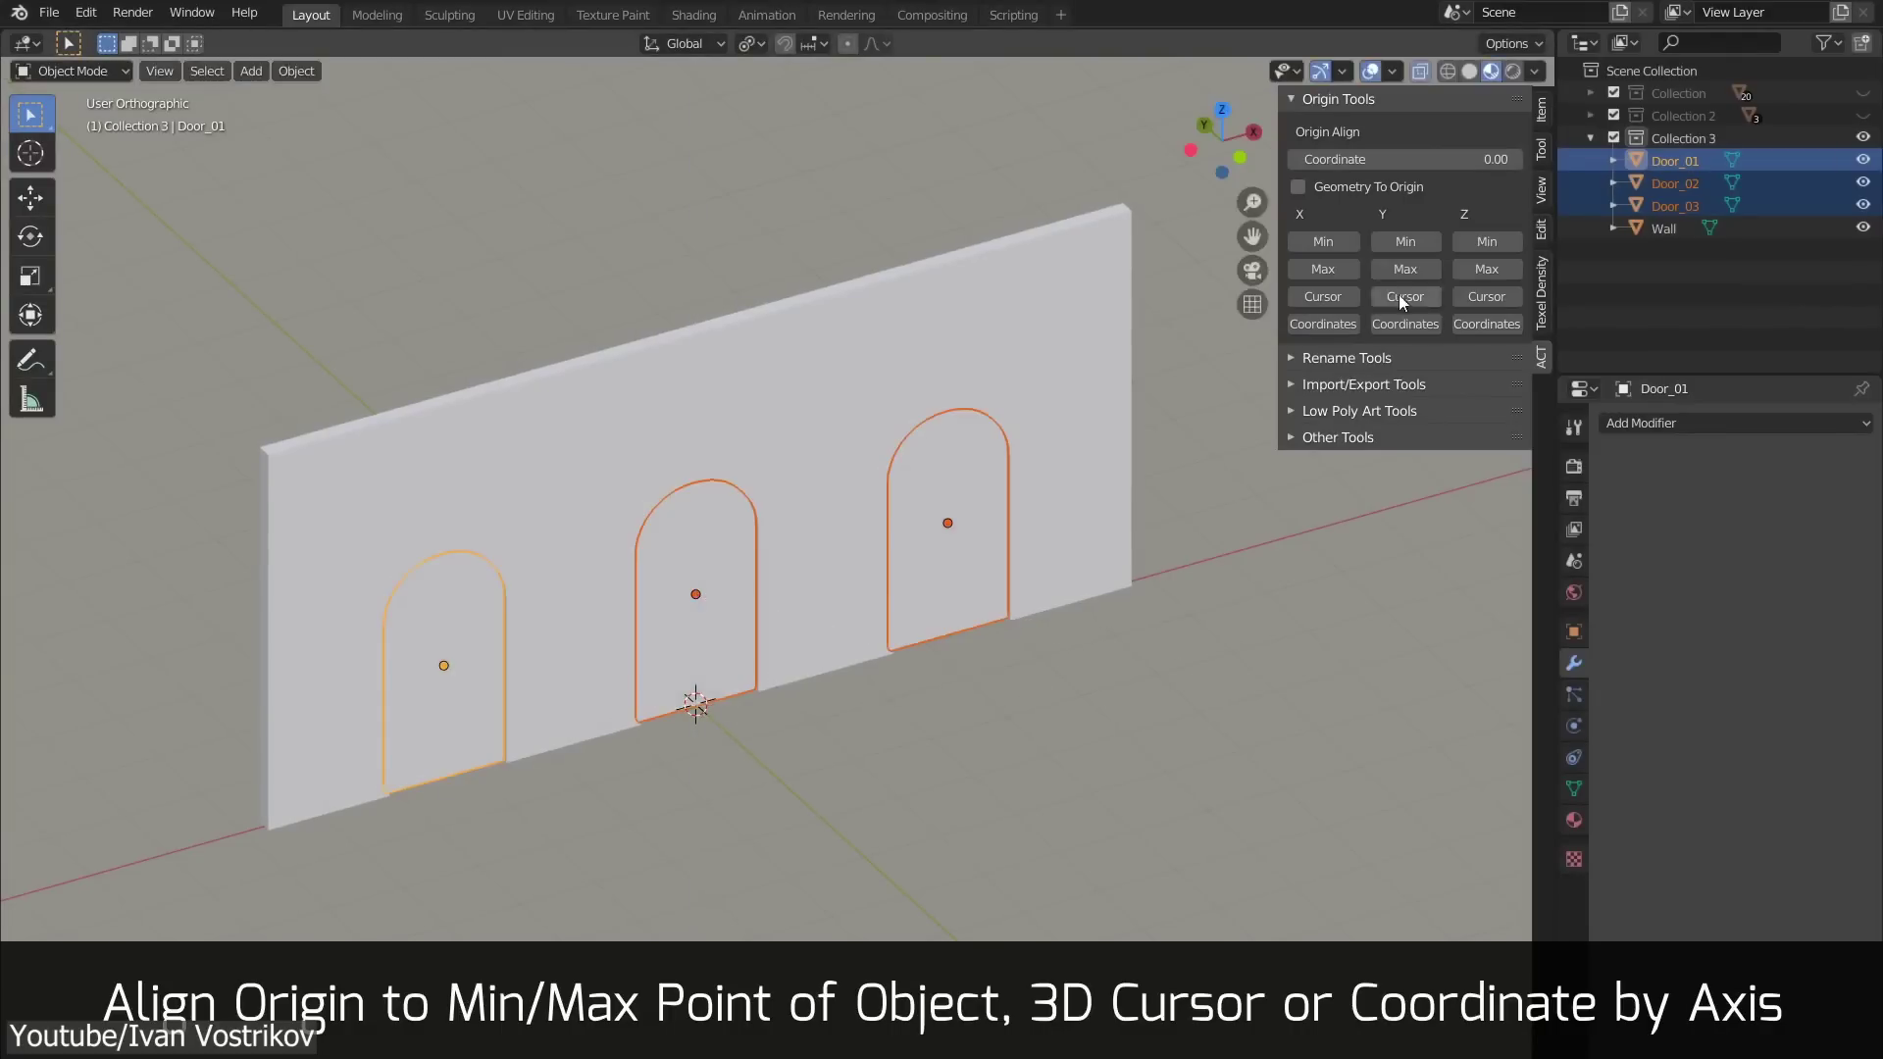
# - Move the door origins to their bottom-left corners (X/Z Min) and rotate the doors around Z
pyautogui.click(1322, 242)
pyautogui.click(1489, 242)
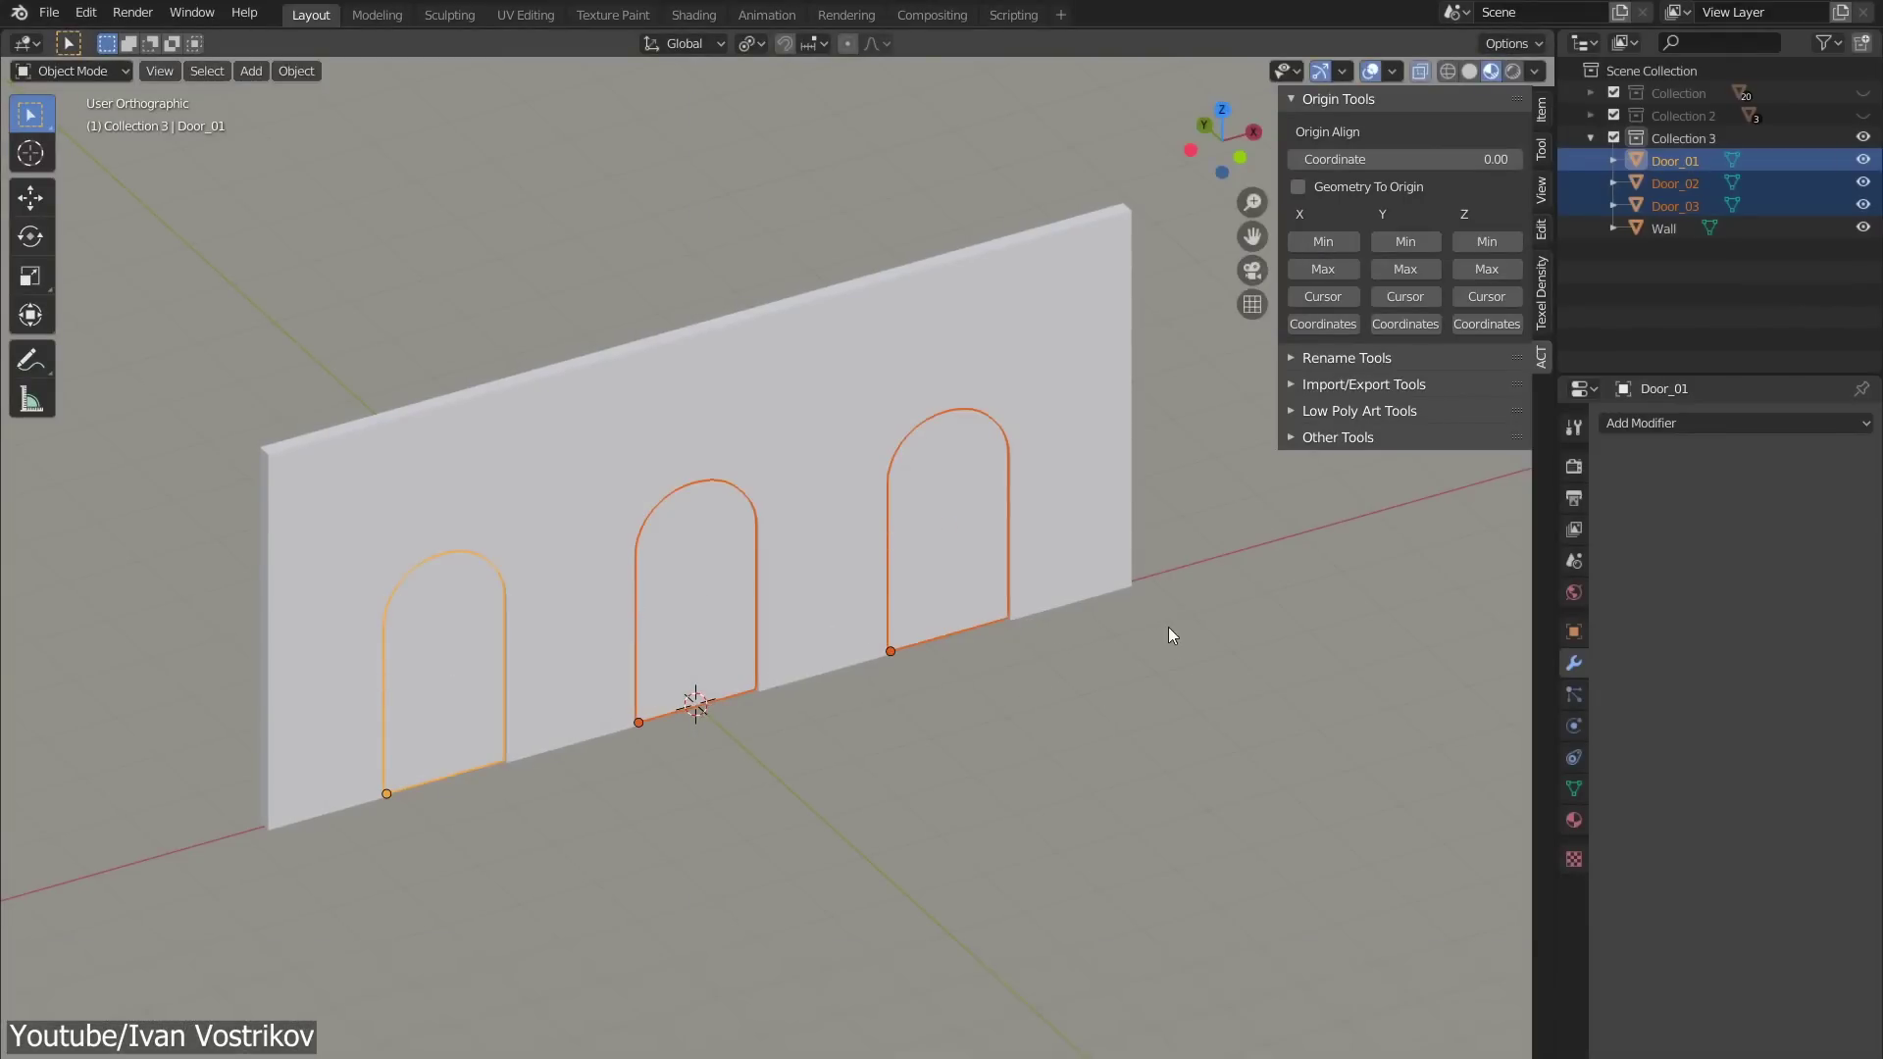
pyautogui.press('r')
pyautogui.press('z')
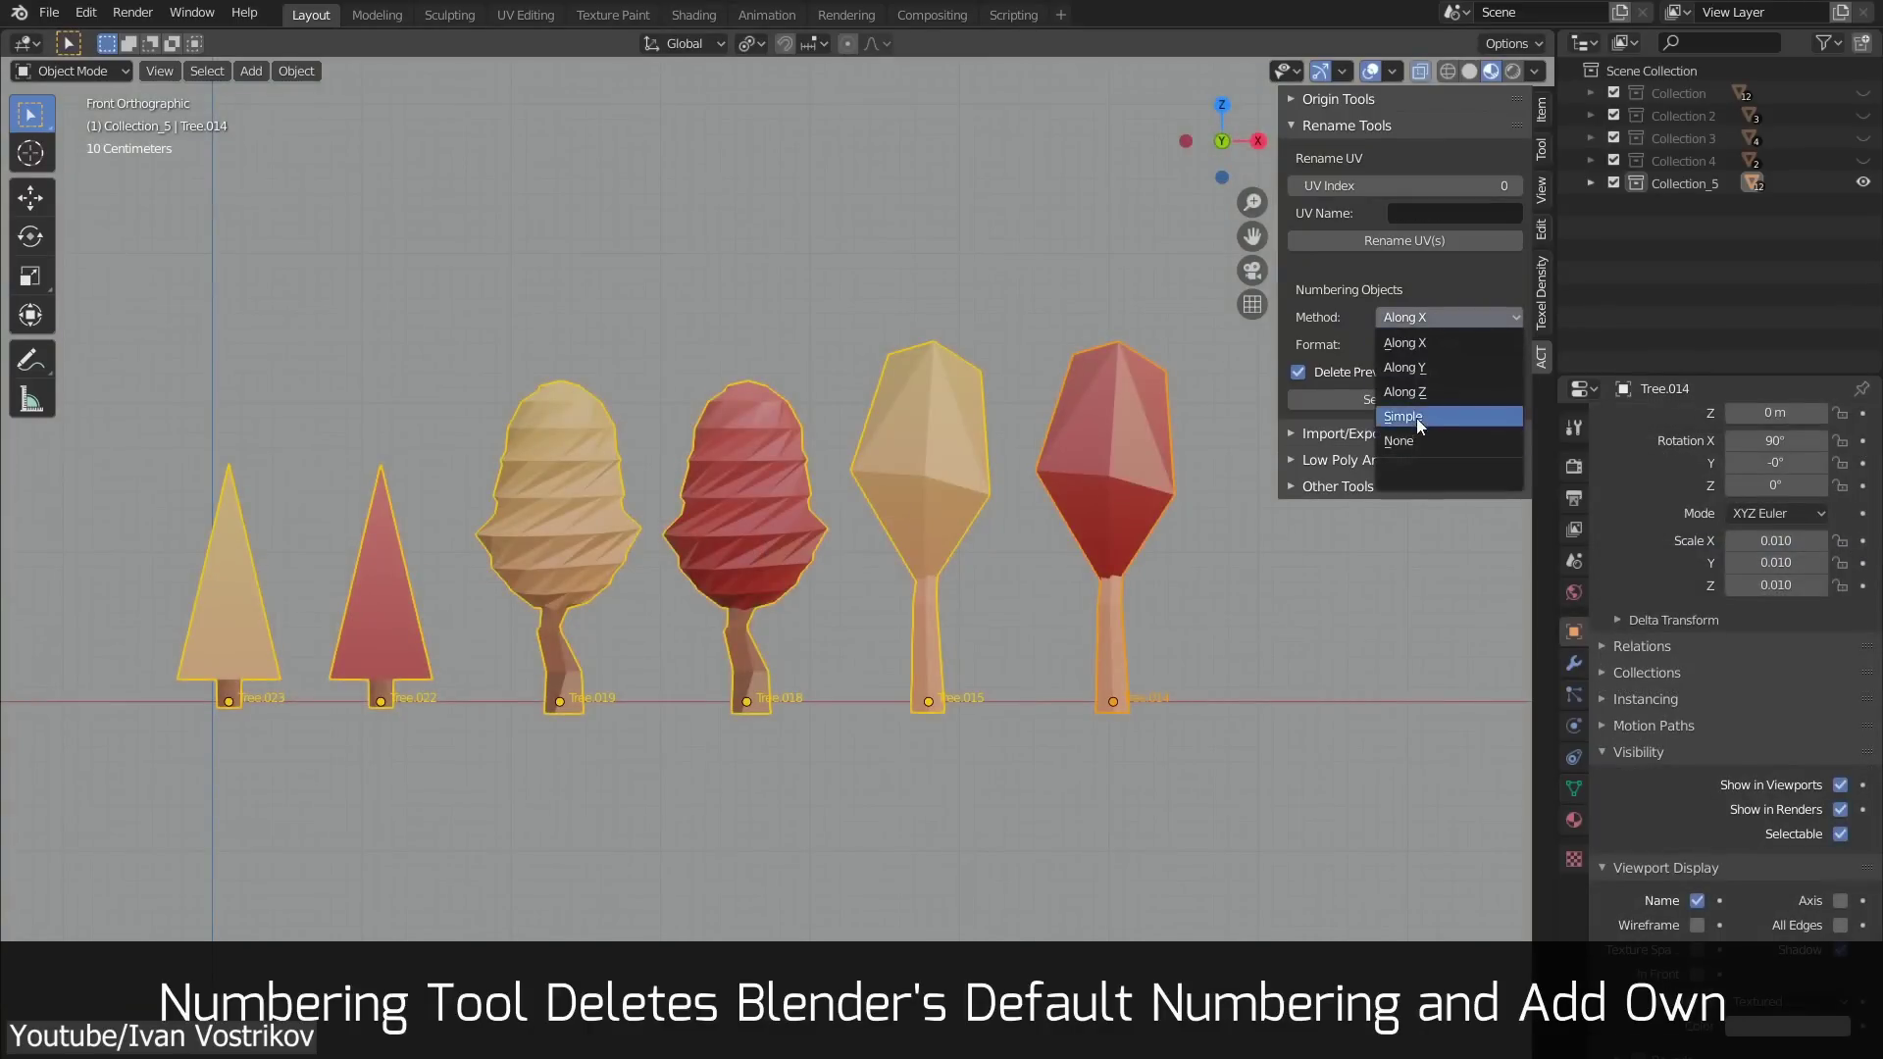
# - Renumber the trees using the zero-padded numbering format
pyautogui.click(1443, 345)
pyautogui.click(1432, 373)
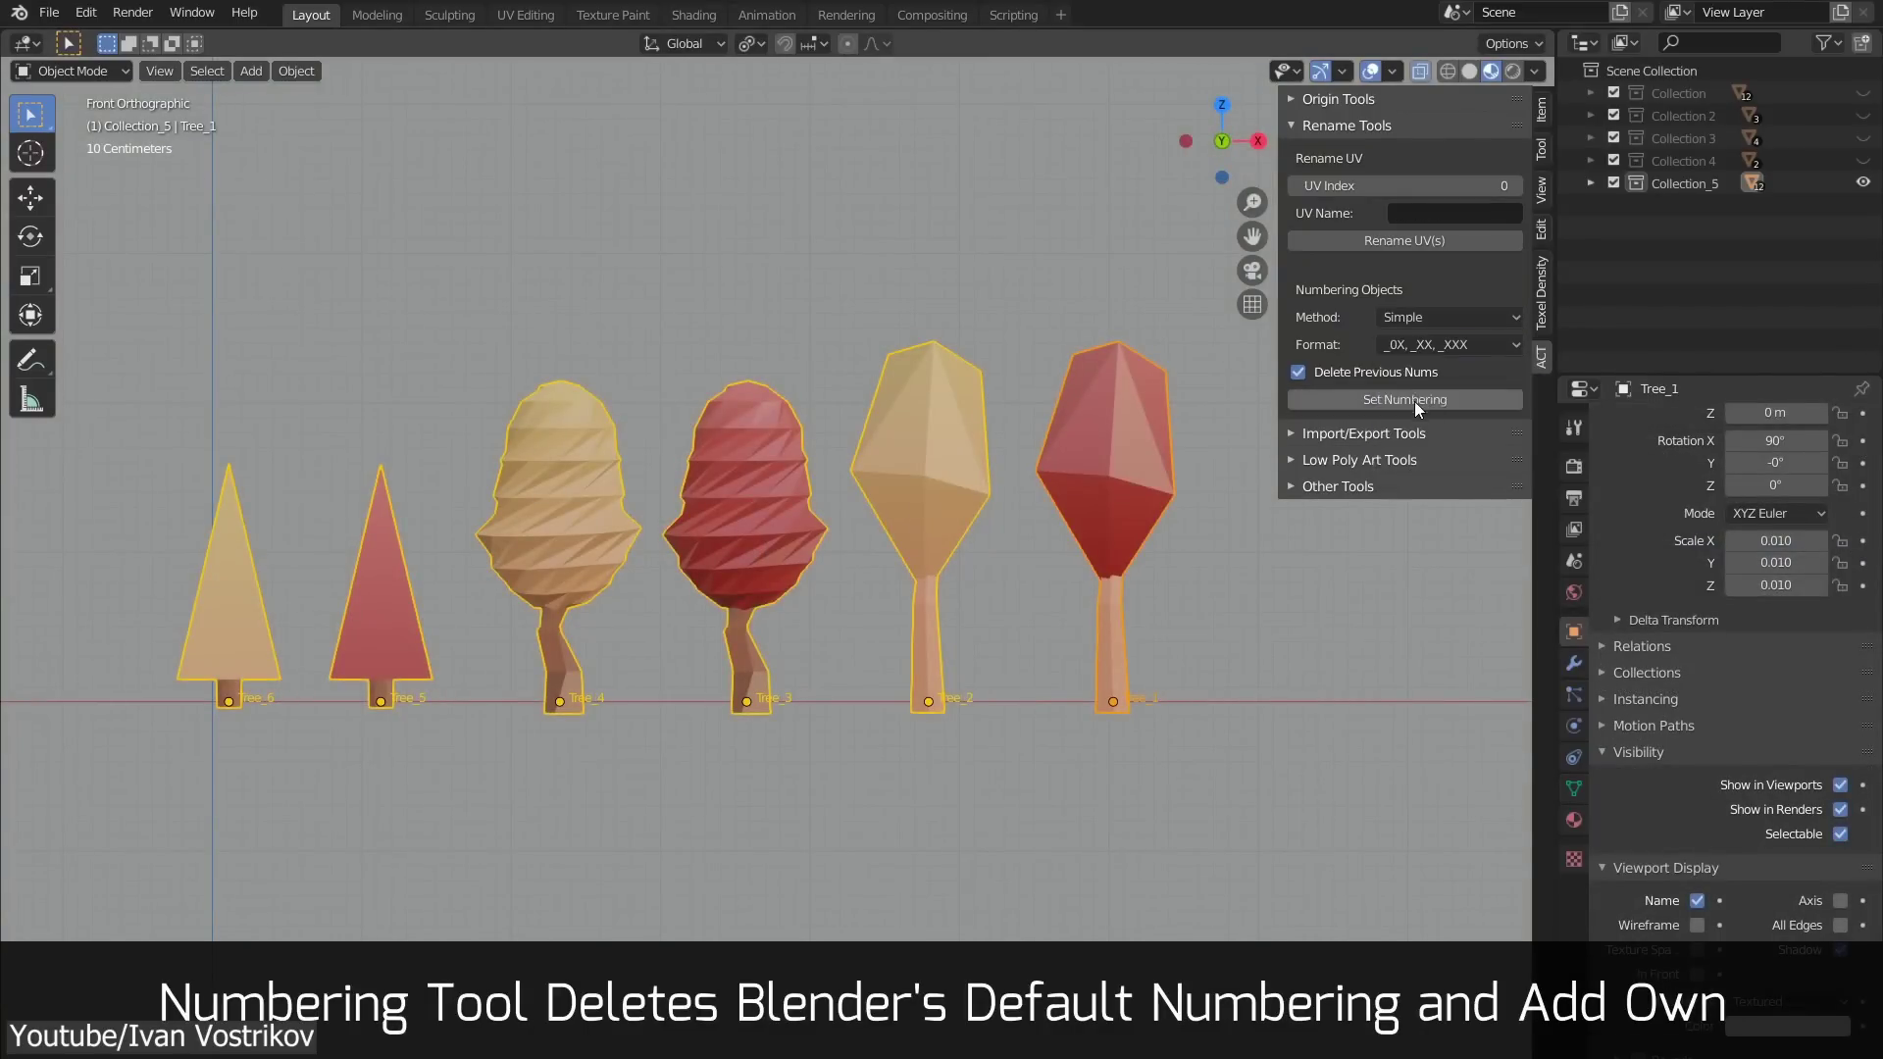
pyautogui.click(1414, 400)
pyautogui.click(1425, 344)
pyautogui.click(1426, 419)
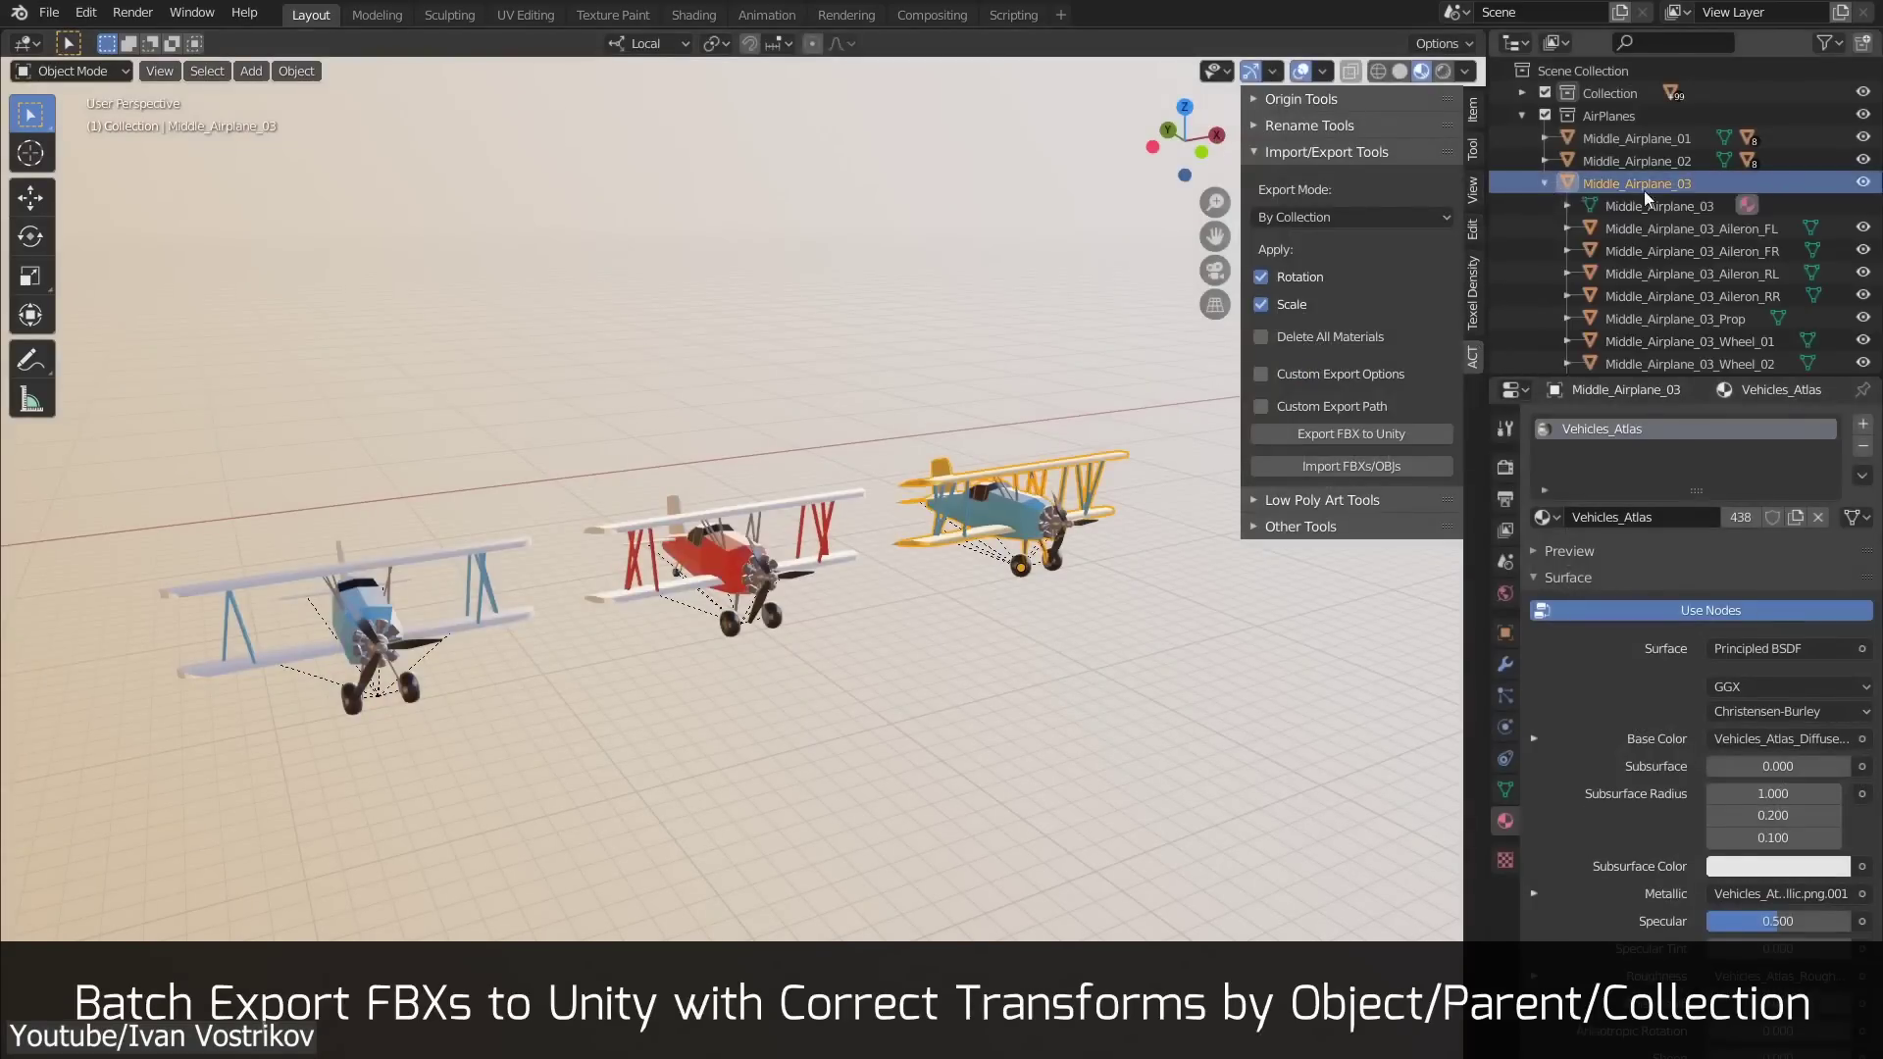
# - Export the airplanes as FBX for Unity by parent and inspect the exported hierarchy
pyautogui.click(1353, 217)
pyautogui.click(1291, 290)
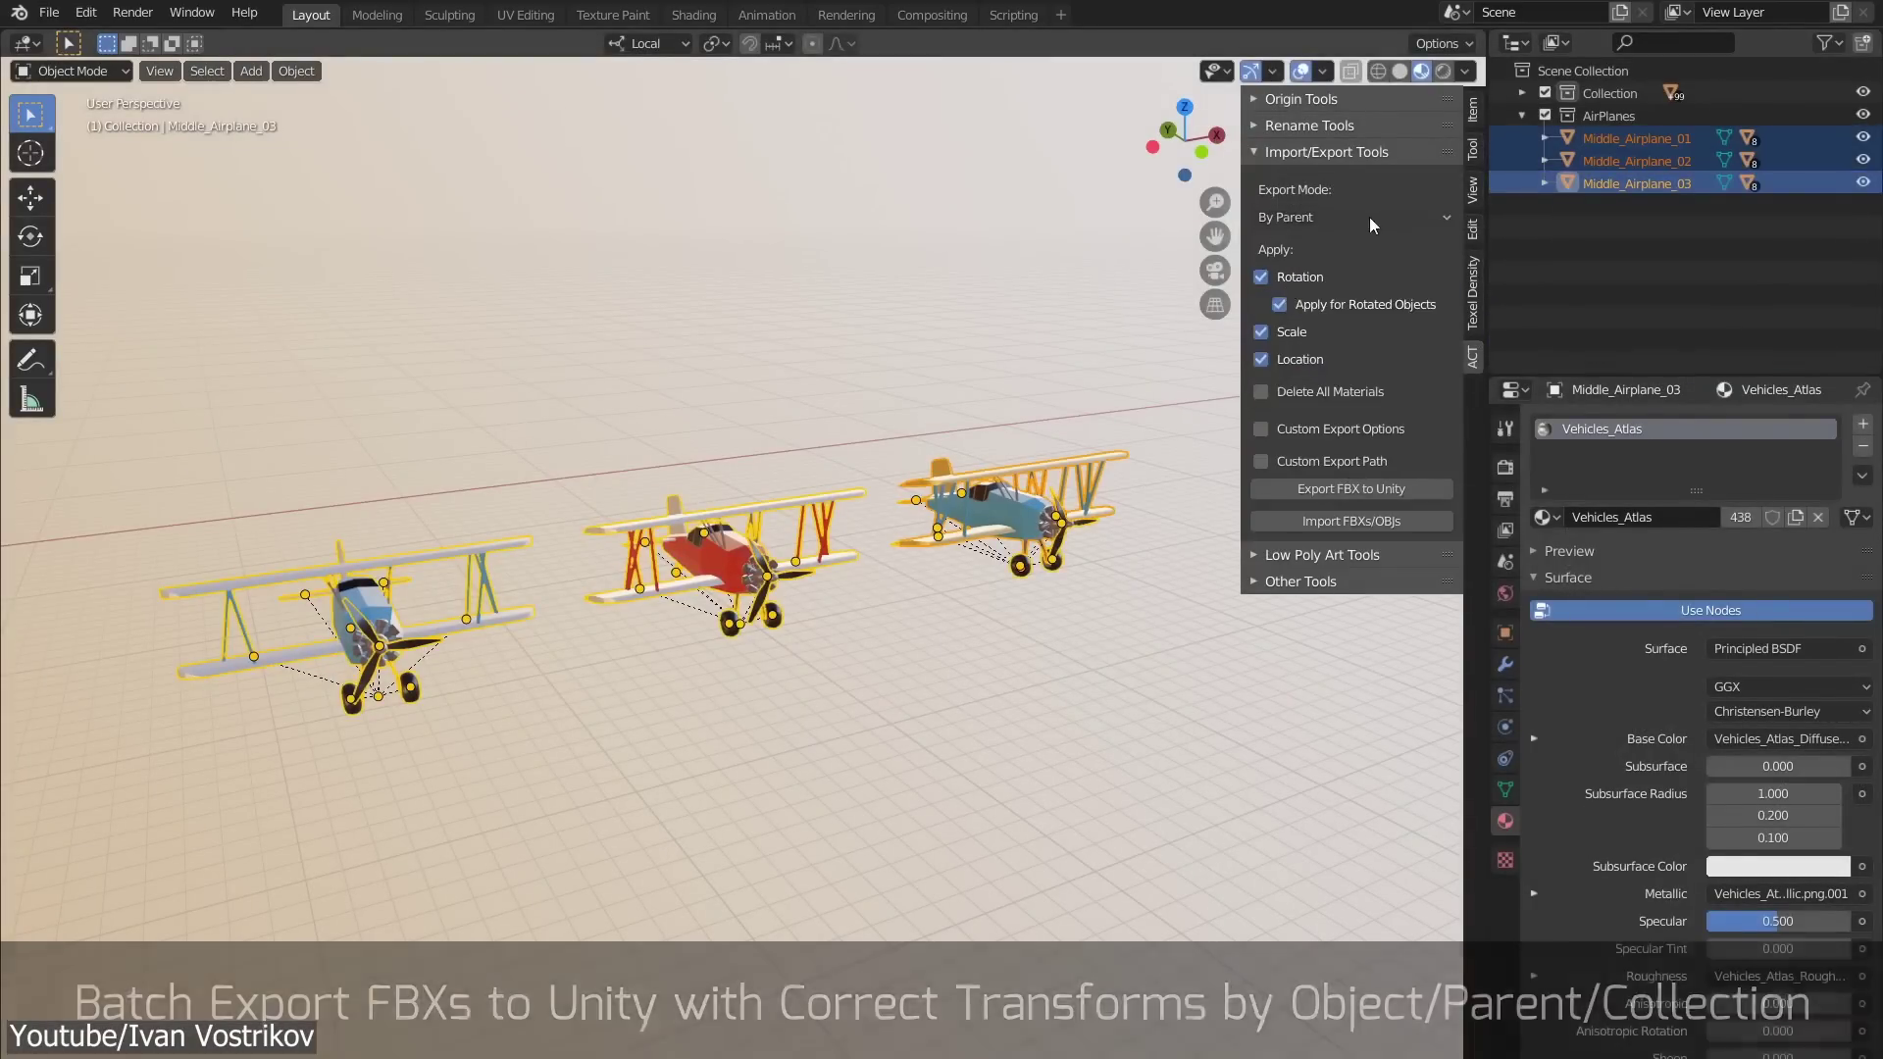
pyautogui.click(1328, 485)
pyautogui.click(1337, 516)
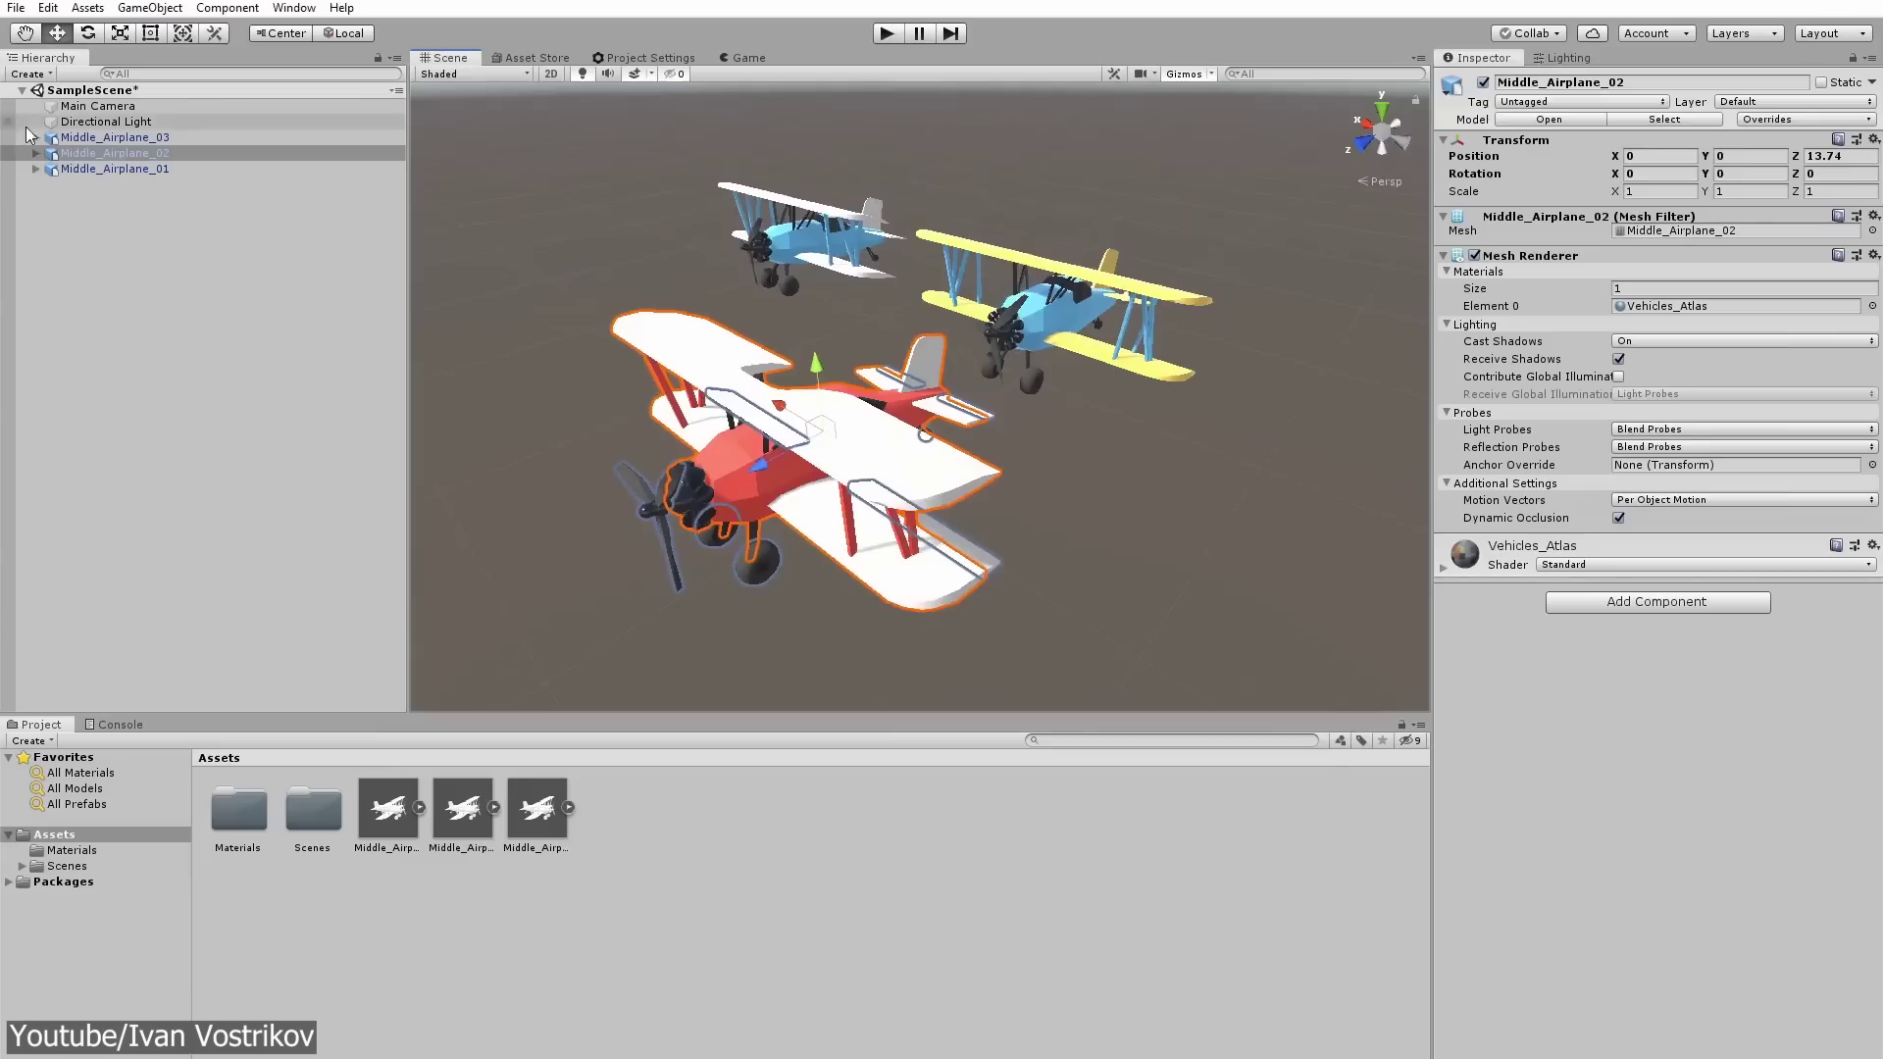
pyautogui.click(37, 138)
pyautogui.click(36, 278)
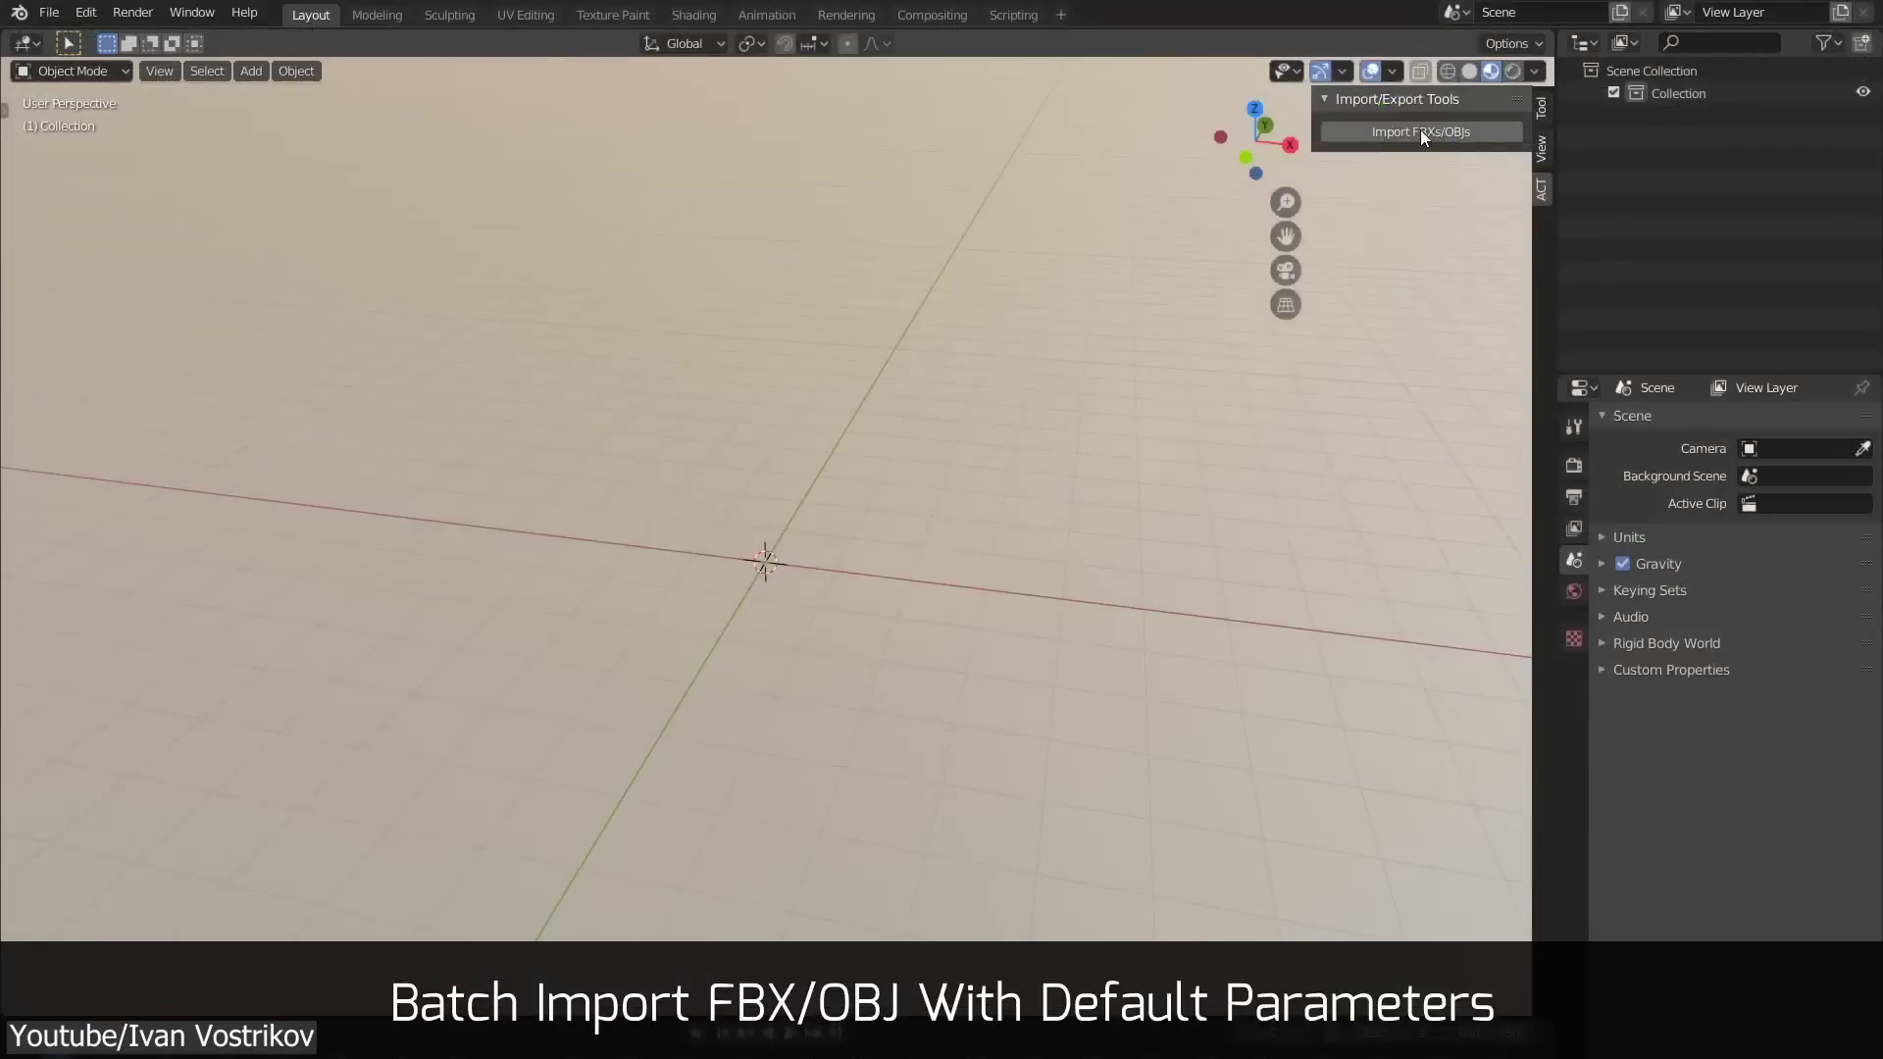
# - Bulk-import every FBX in the Objects folder, then bake materials into a palette texture with viewport colours
pyautogui.click(1420, 130)
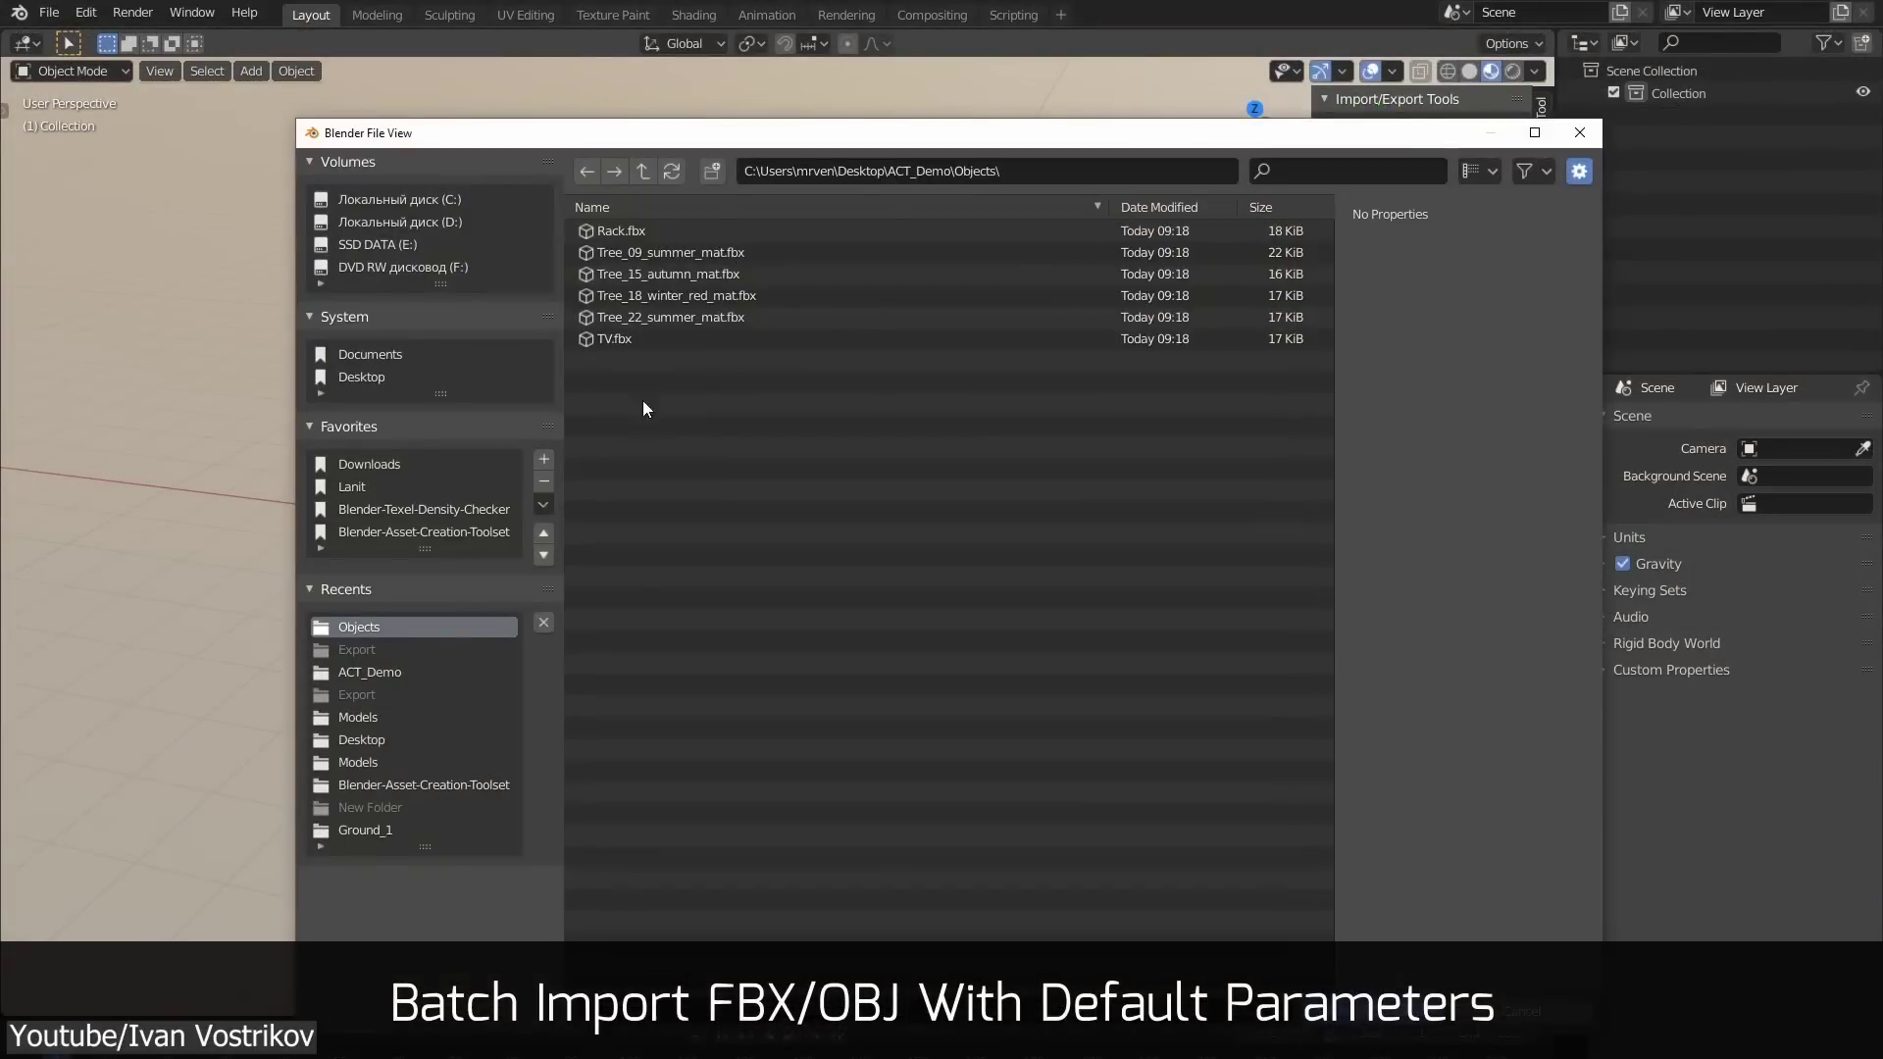
pyautogui.press('a')
pyautogui.press('Return')
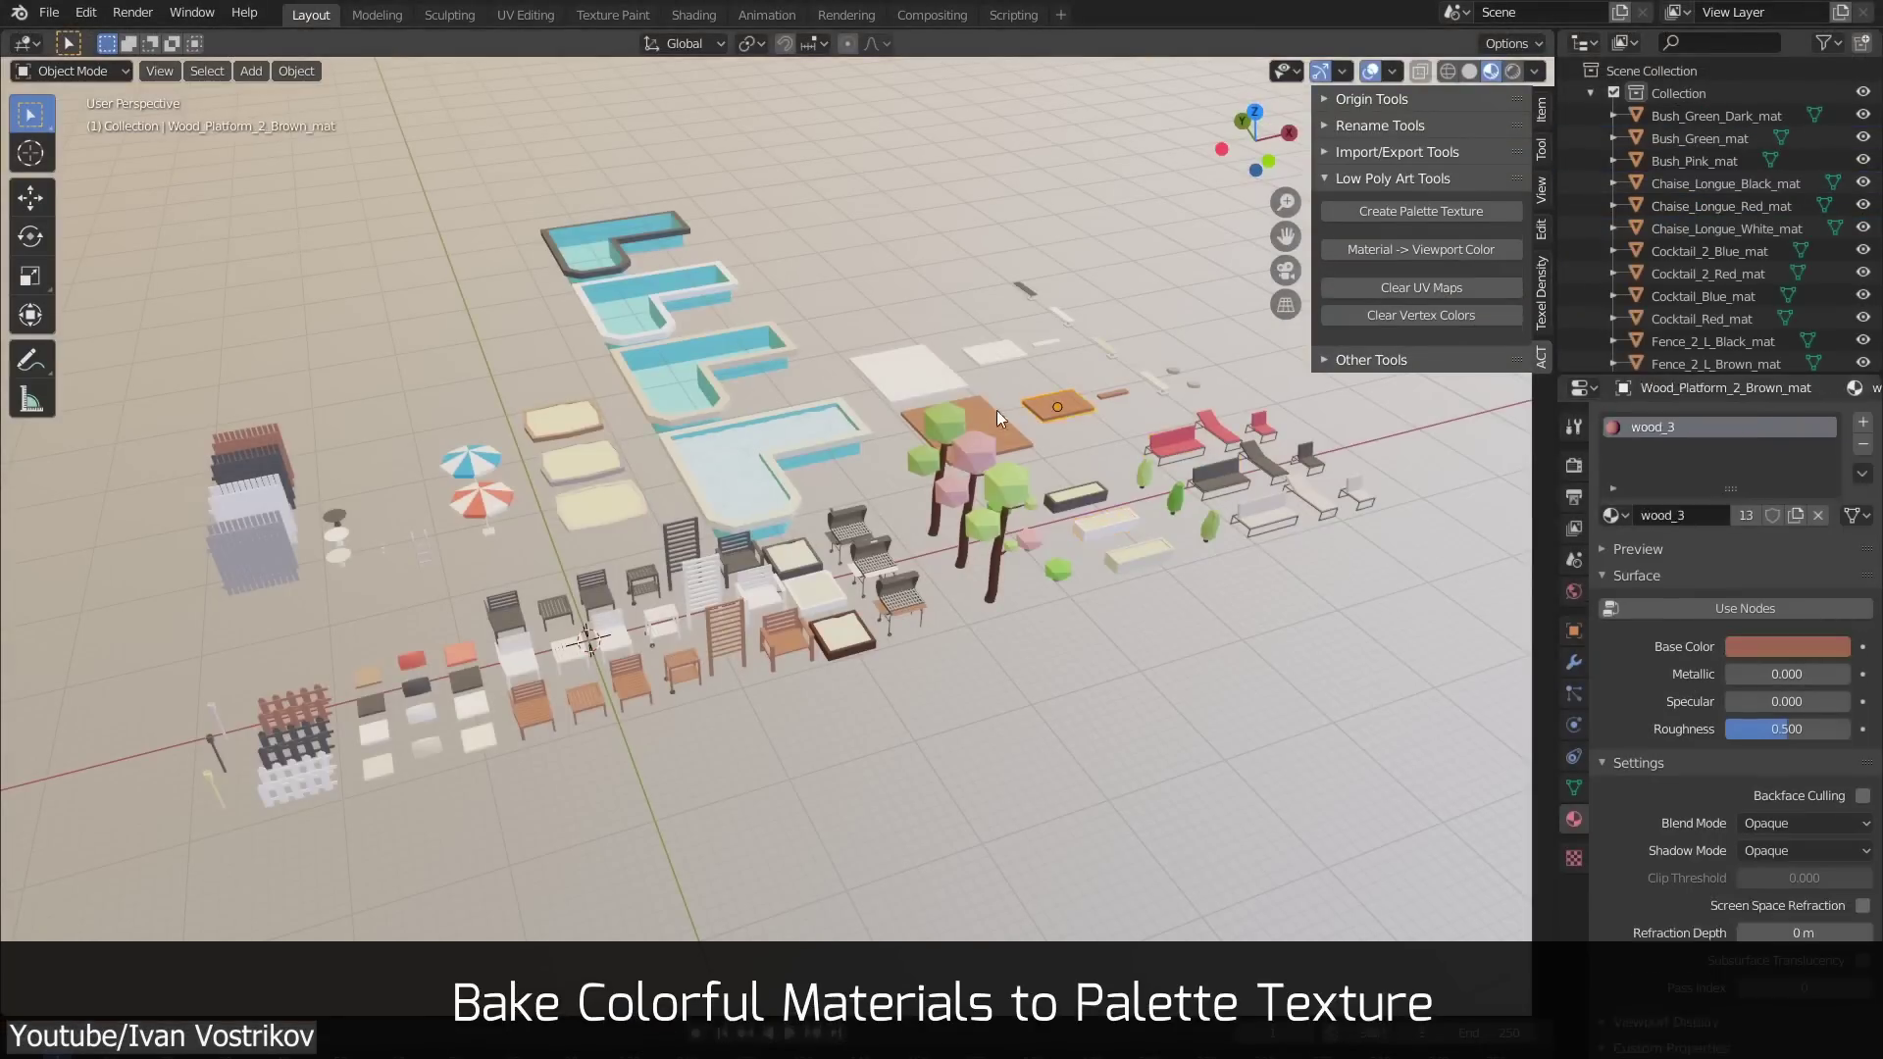
pyautogui.click(1398, 212)
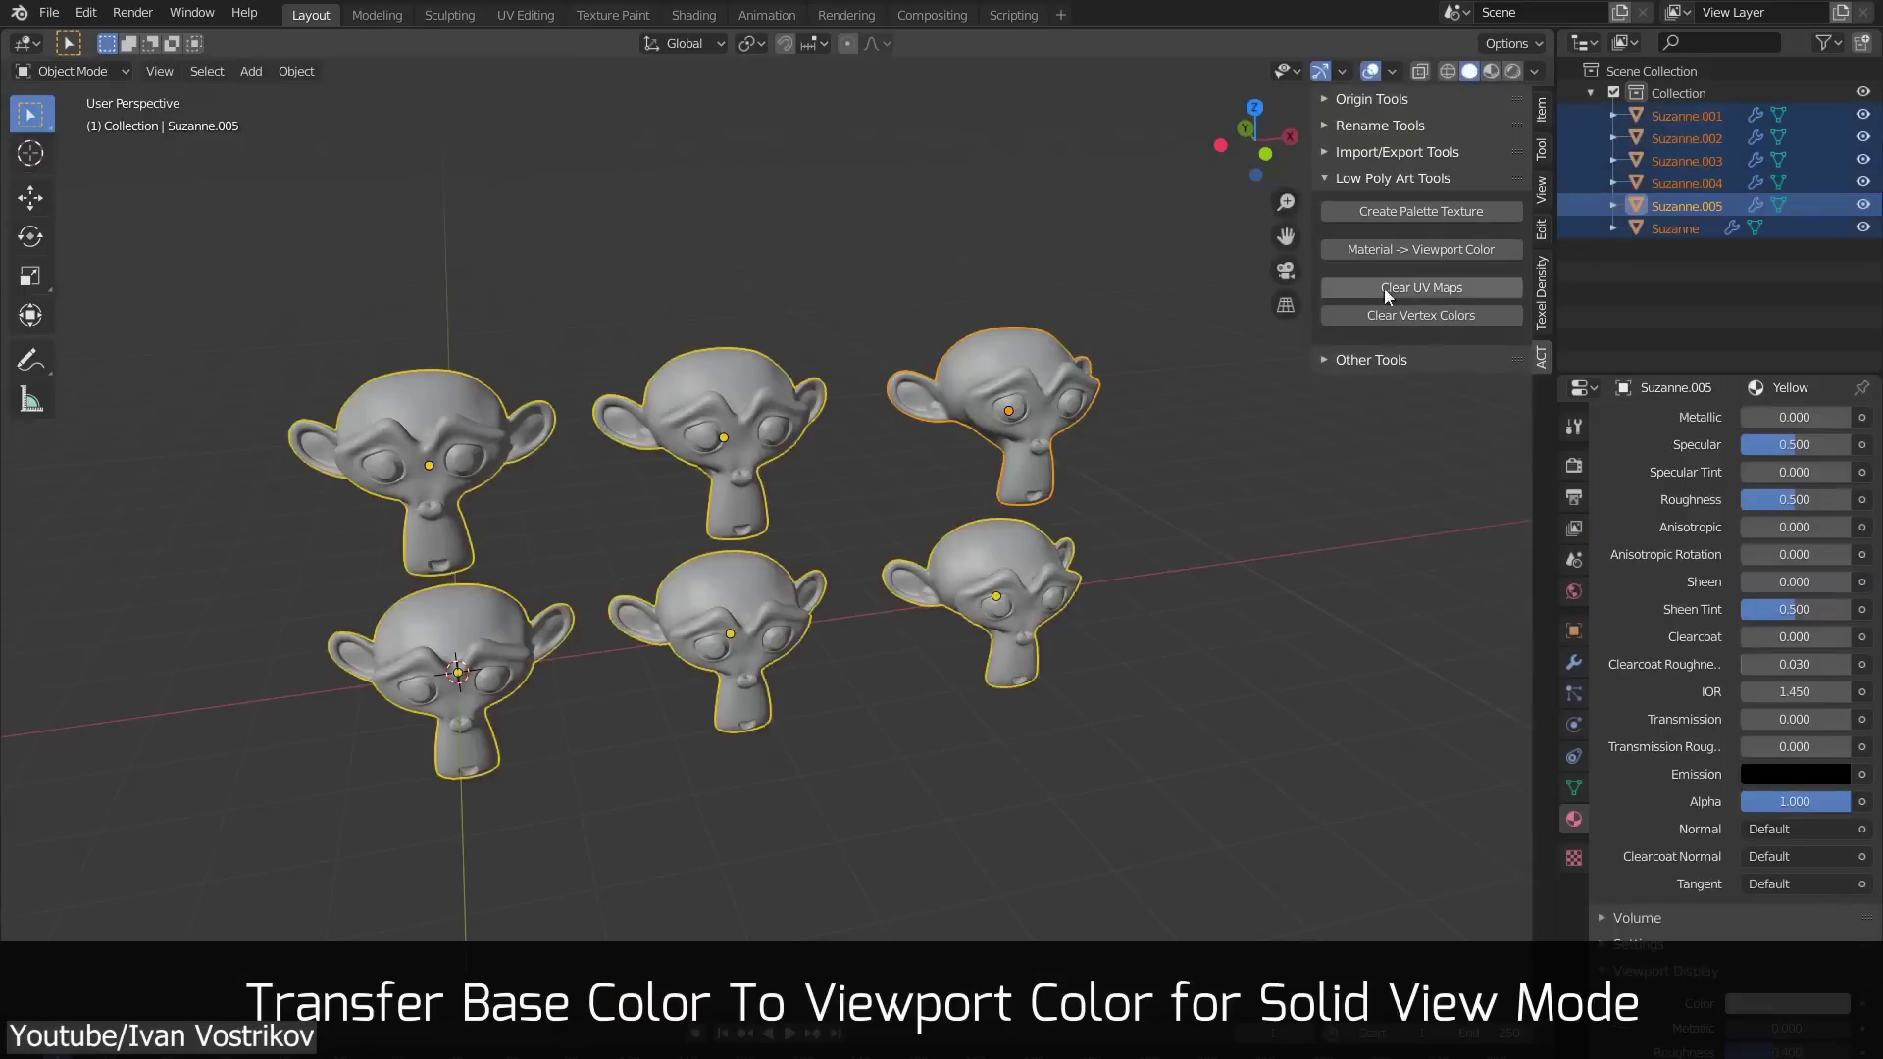
pyautogui.click(1421, 249)
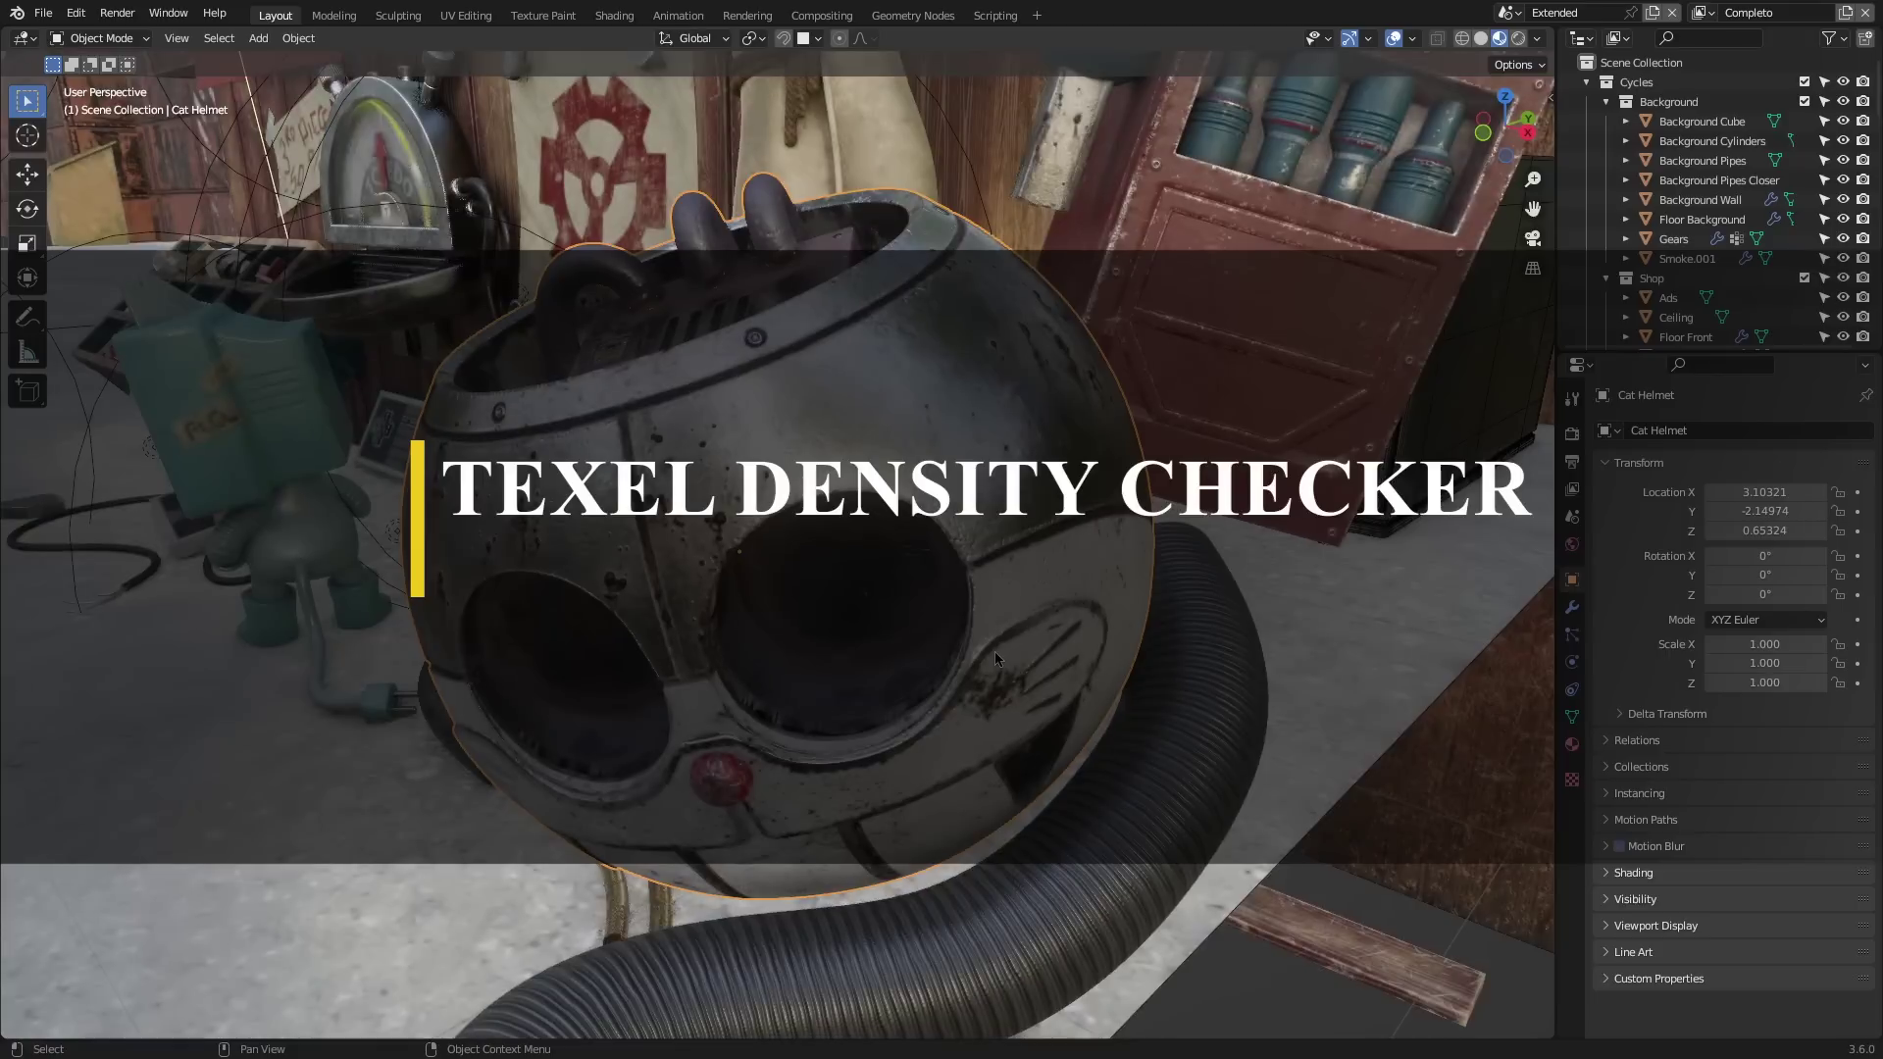
# - Isolate the Cat Helmet and set a UV scale of 2.0 in the Texel Density panel
pyautogui.press('KP_Divide')
pyautogui.moveTo(958, 594); pyautogui.dragTo(990, 608, button='middle')
pyautogui.press('n')
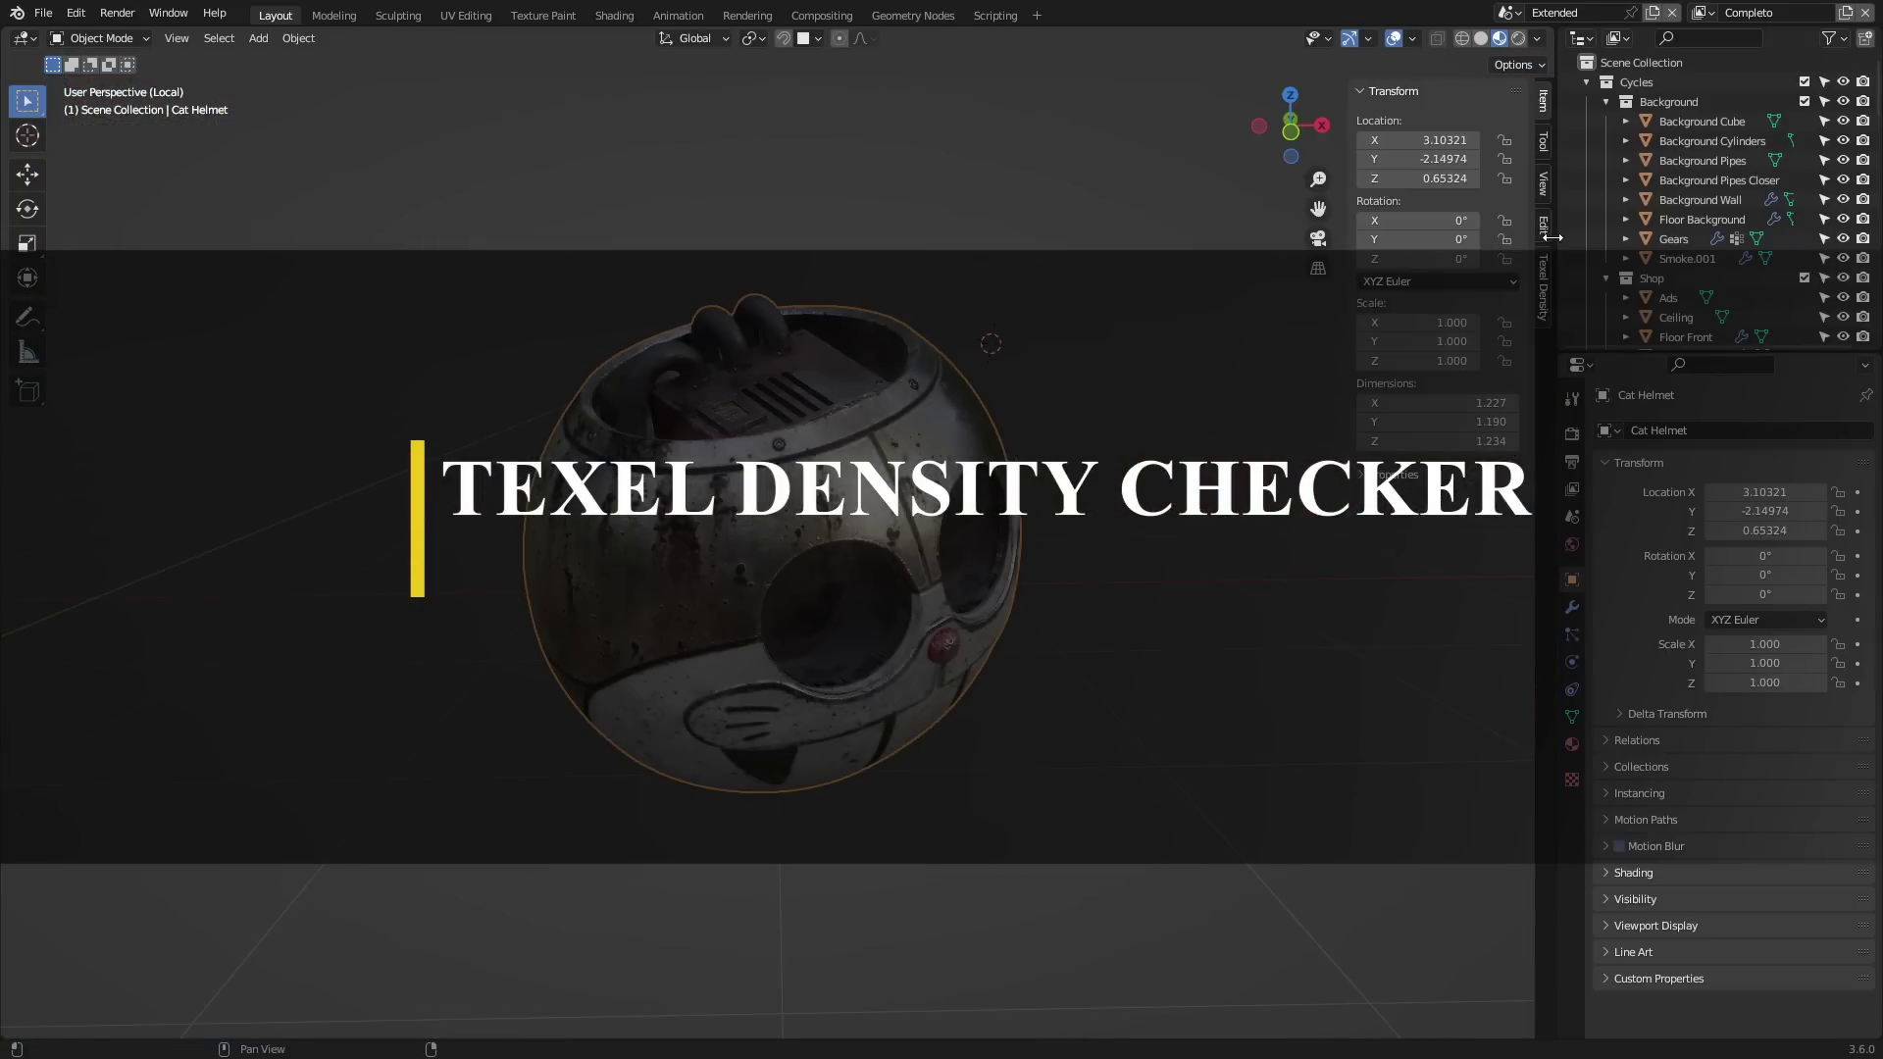
pyautogui.click(1543, 286)
pyautogui.click(1461, 150)
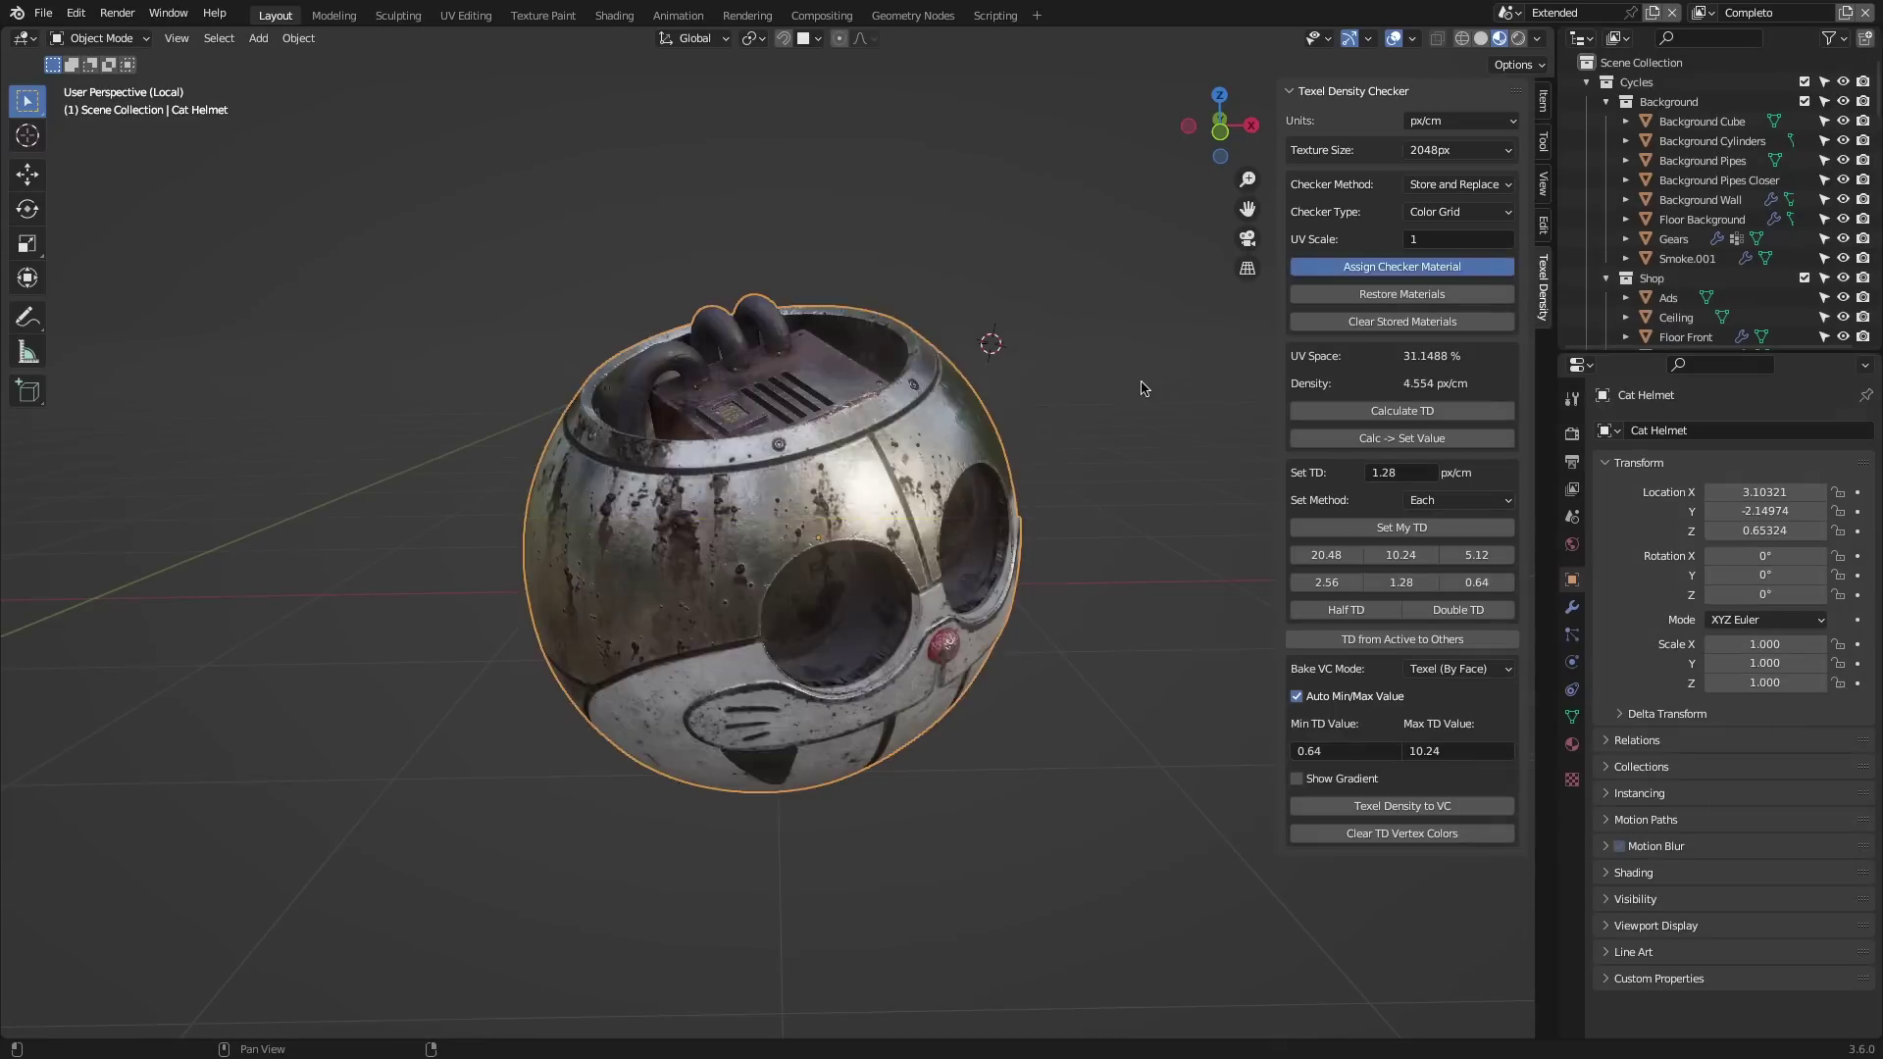
pyautogui.scroll(4, 1144, 390)
pyautogui.write('2')
pyautogui.press('Return')
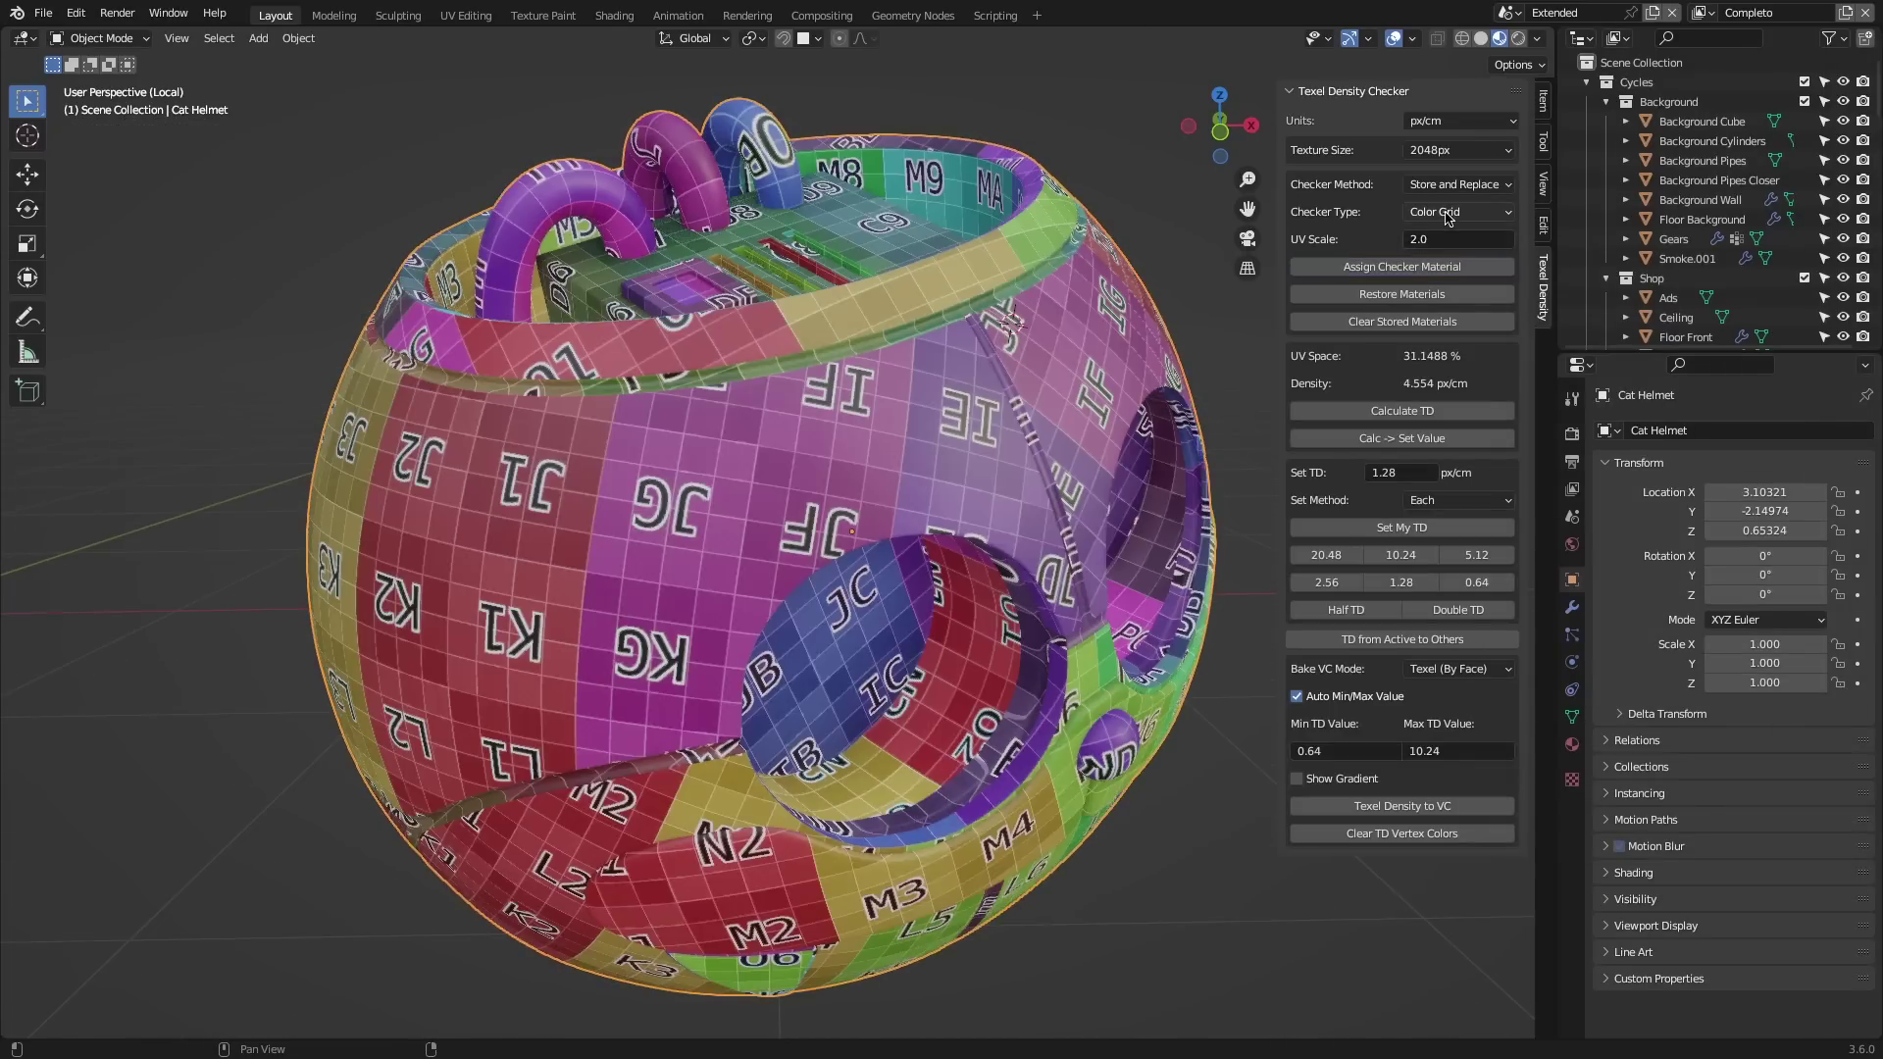
# - Switch the checker to UV Grid, apply the texel density to the helmet, then double it twice
pyautogui.click(1461, 212)
pyautogui.click(1441, 257)
pyautogui.moveTo(1219, 128); pyautogui.dragTo(1192, 147)
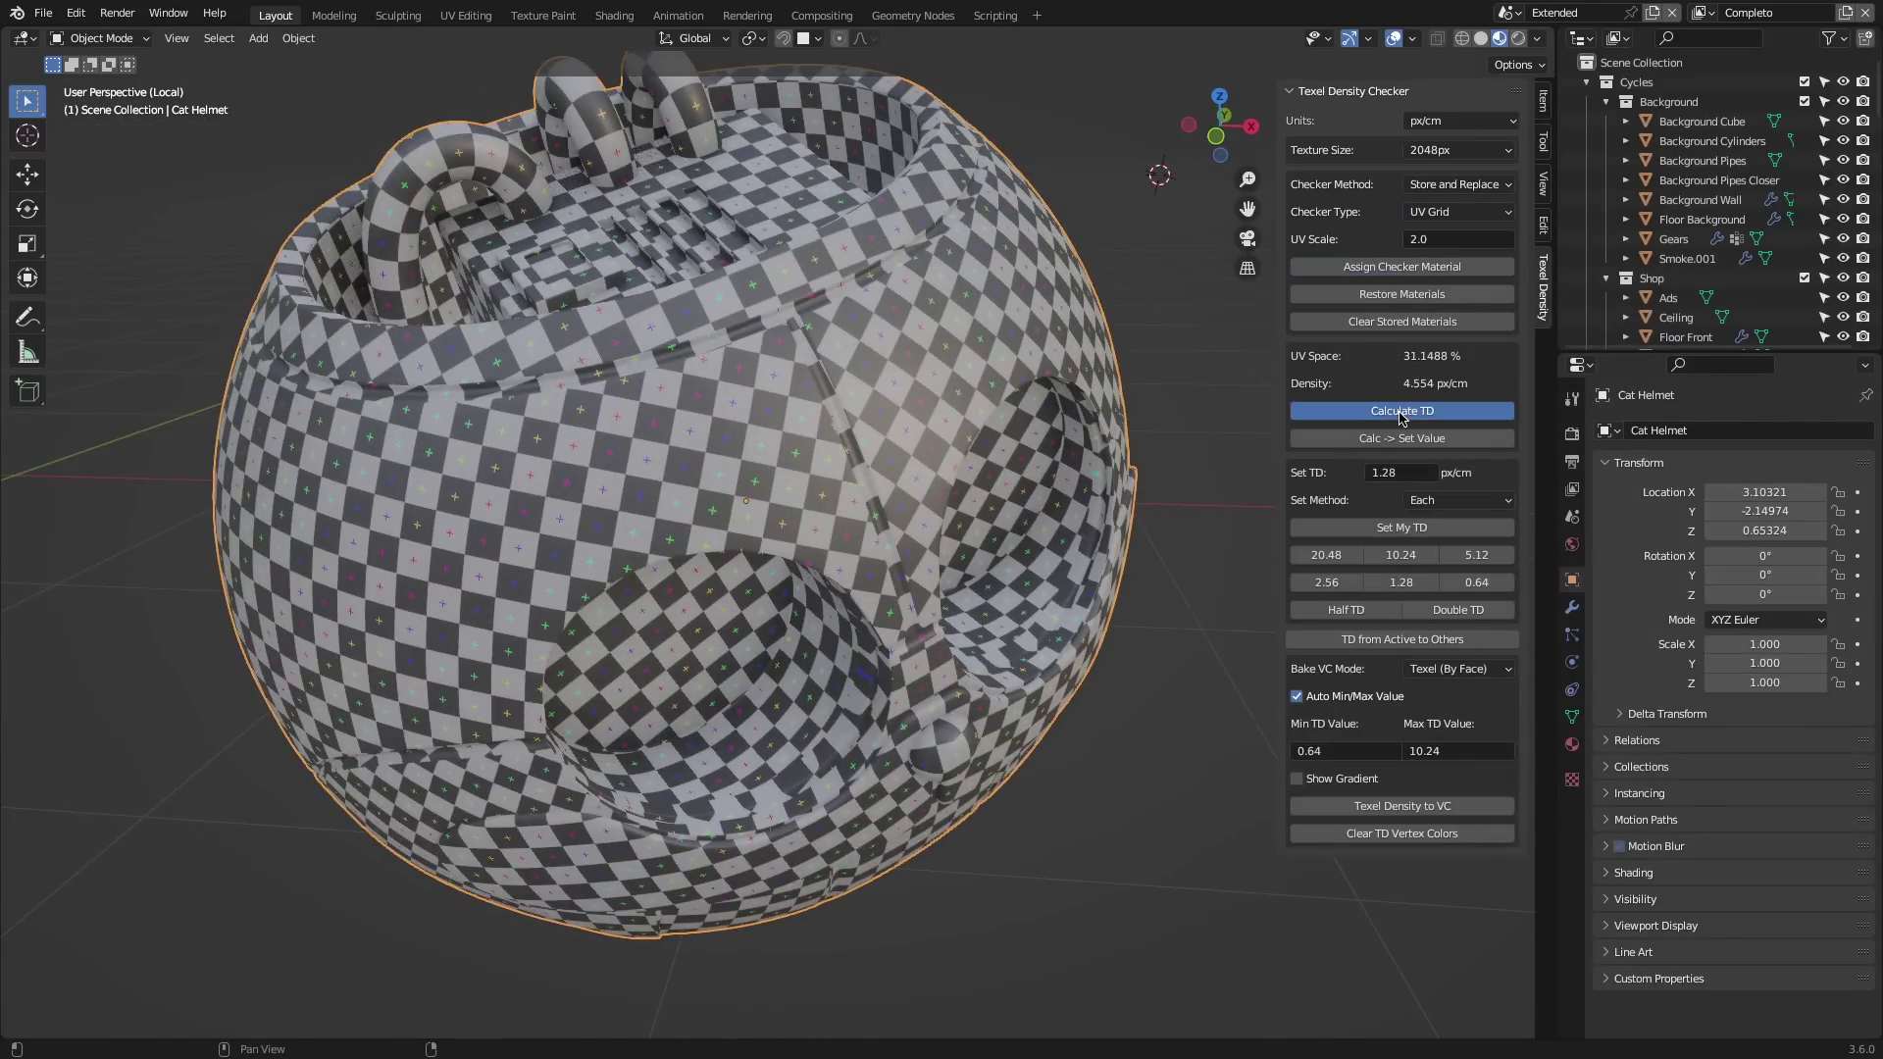
pyautogui.scroll(1, 987, 560)
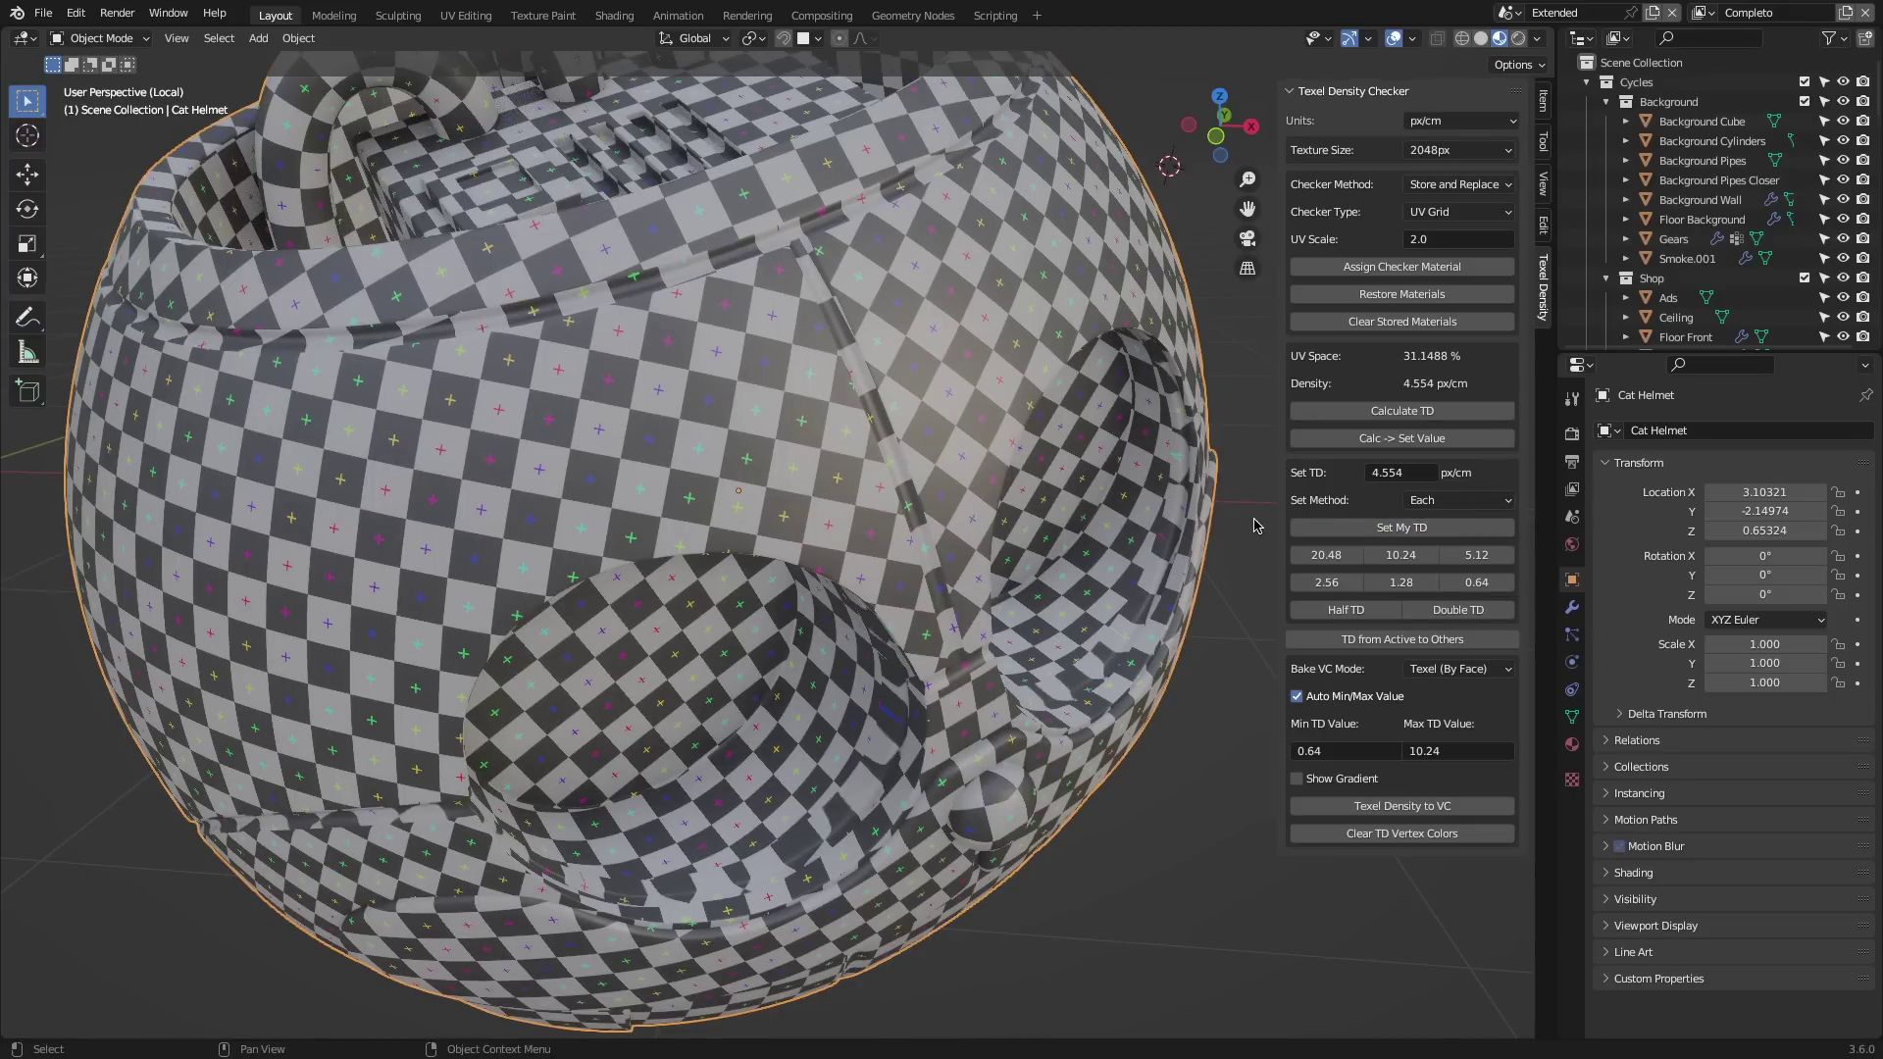
pyautogui.click(1369, 529)
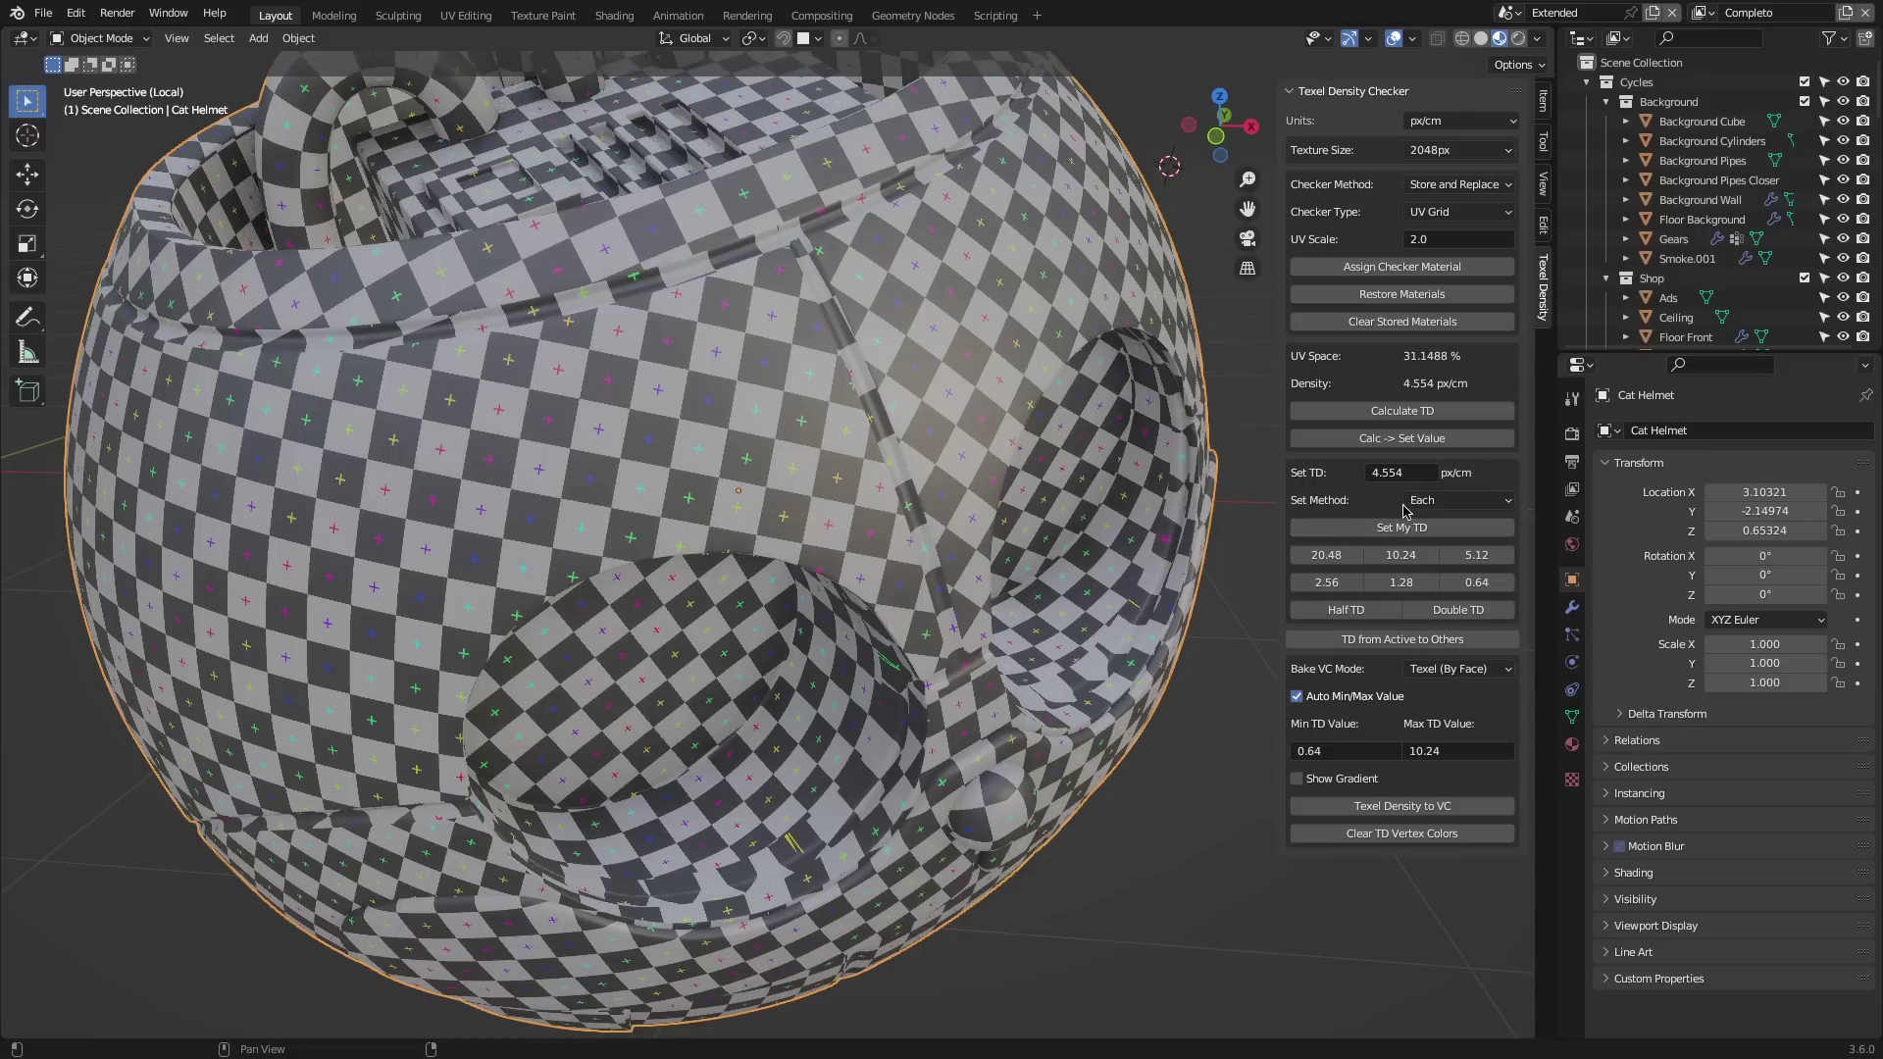
pyautogui.click(1449, 612)
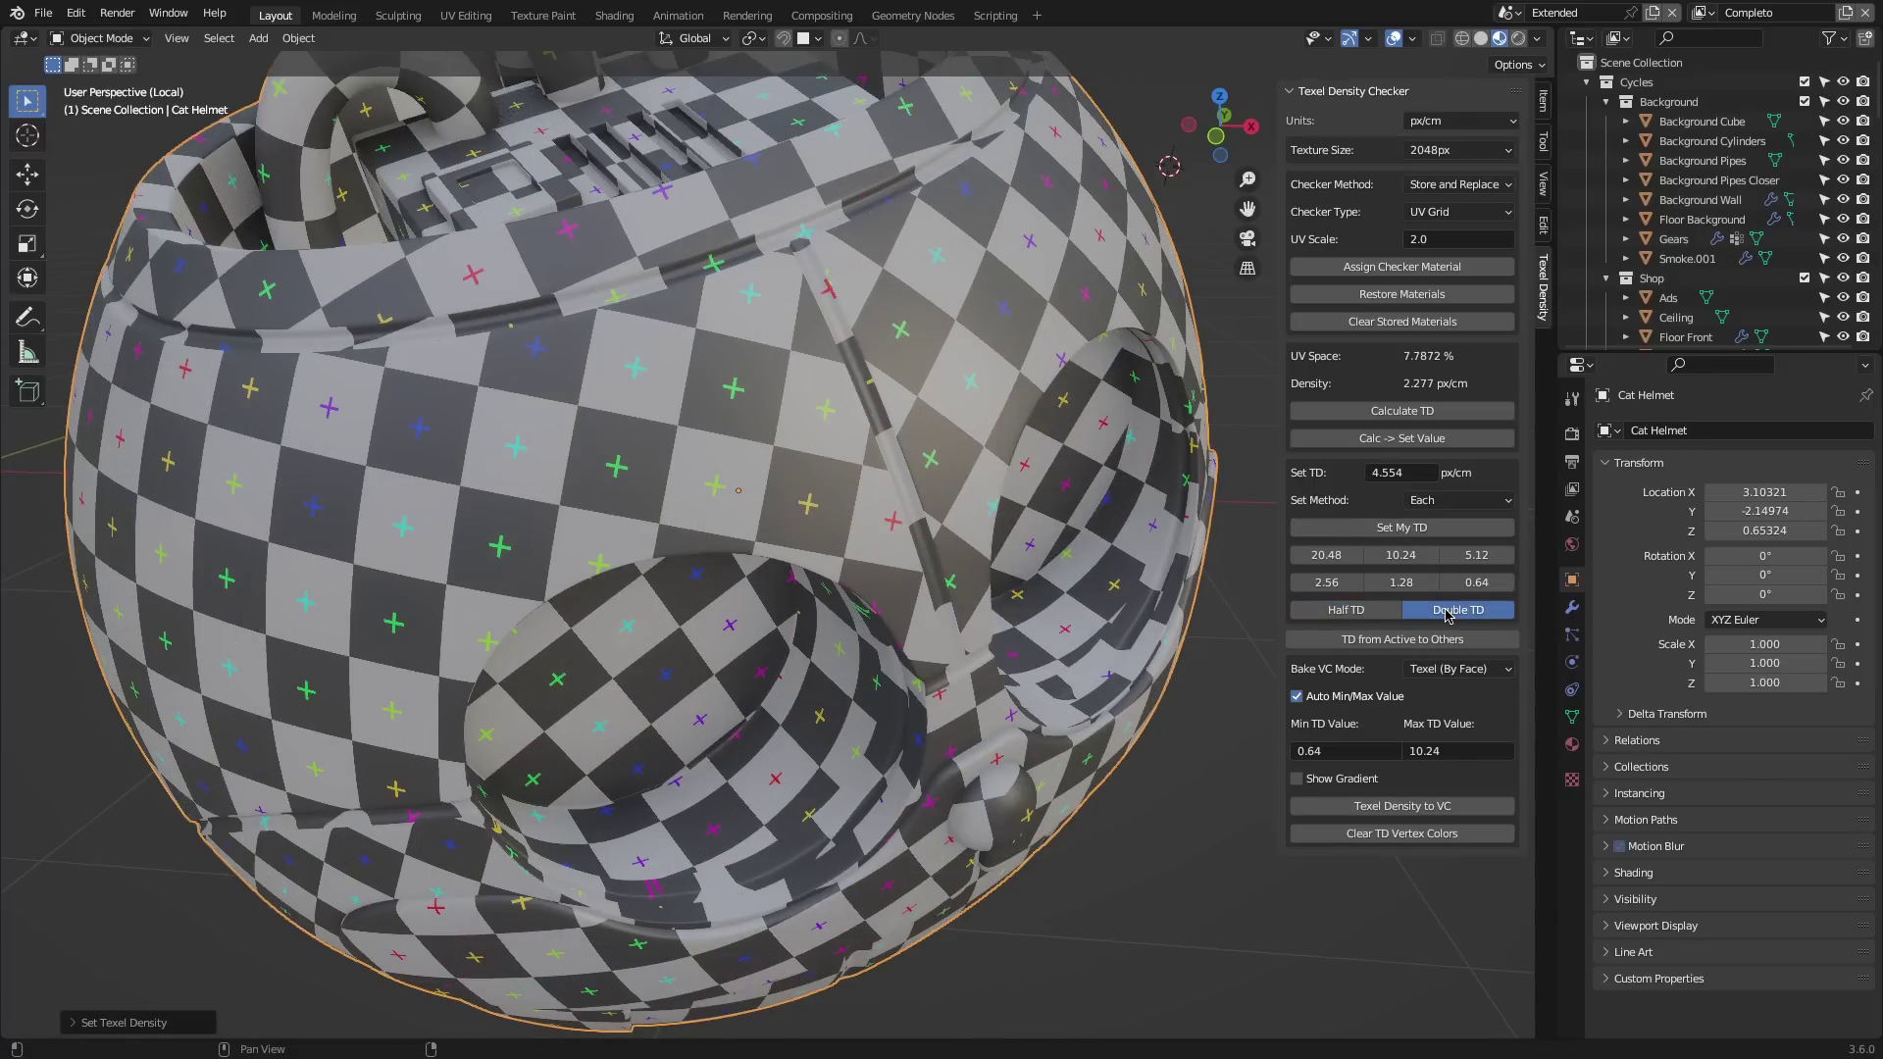
pyautogui.click(1449, 612)
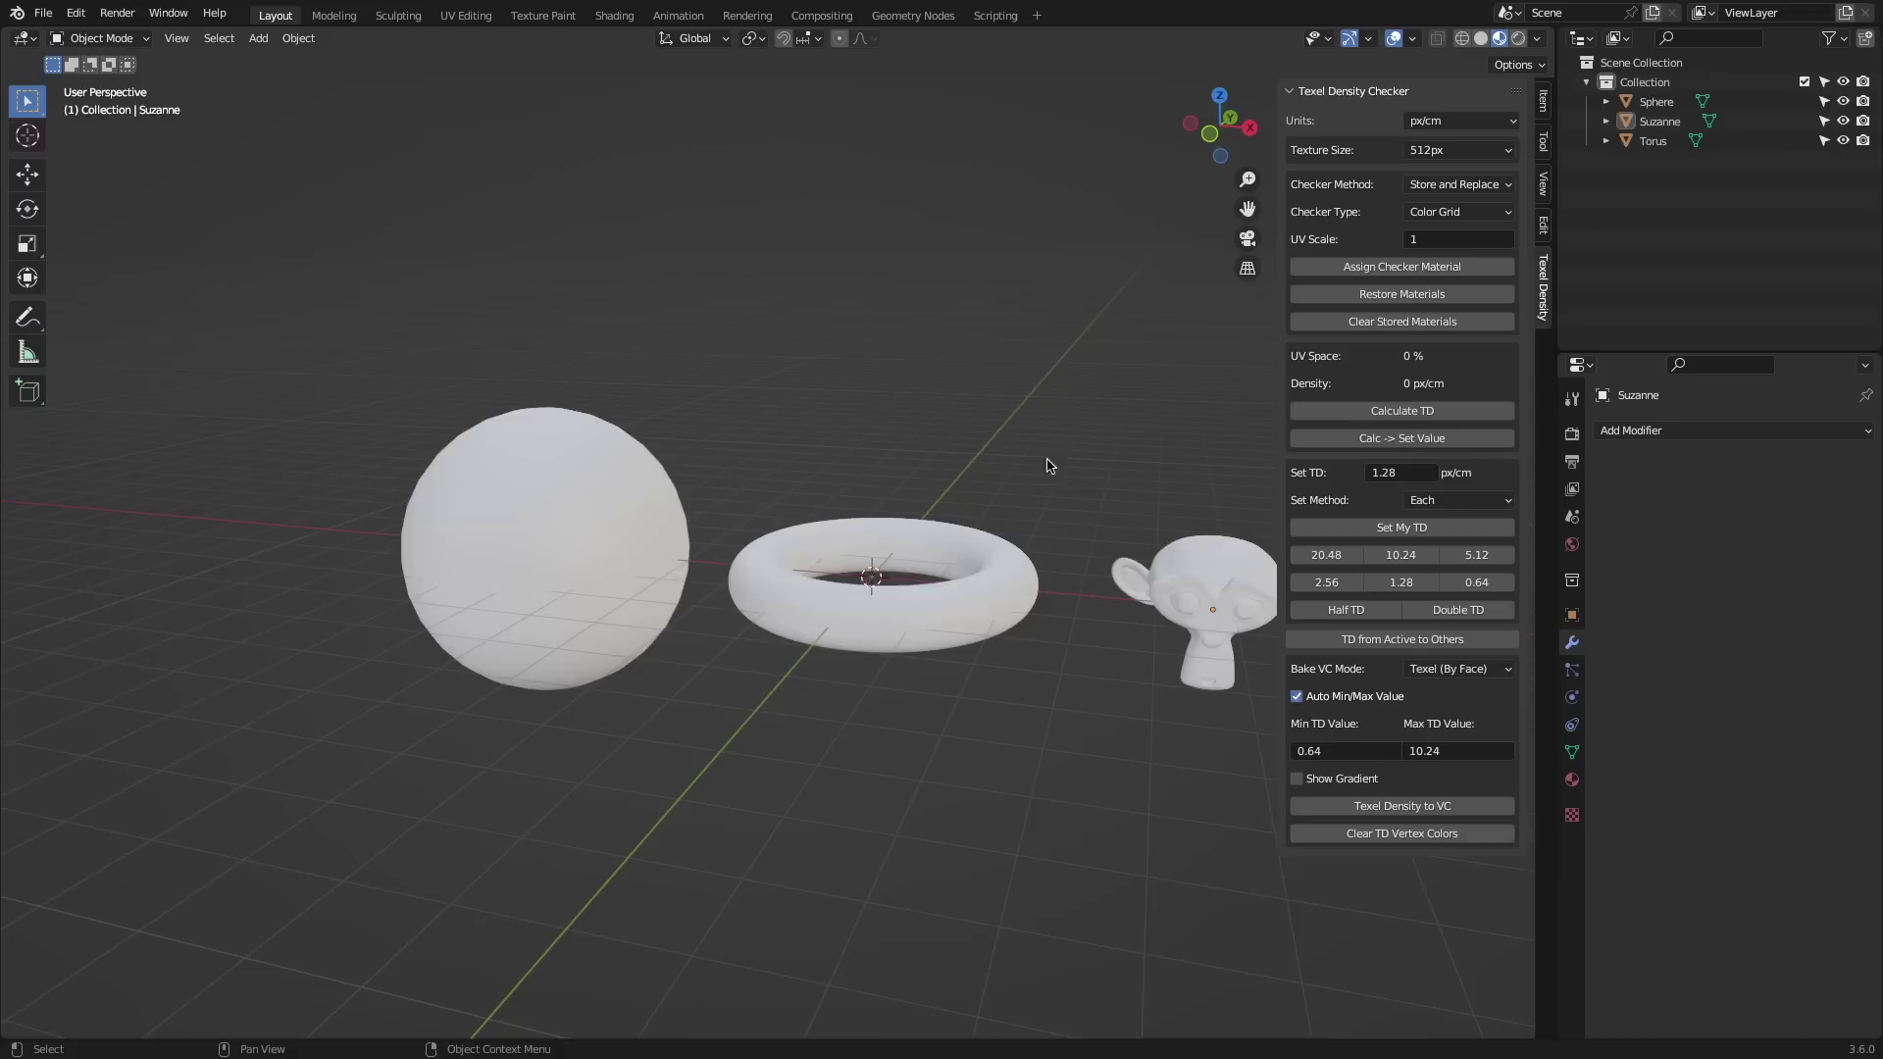
# - Give the sphere a 2048px UV Grid checker, apply its texel density and colour it by density
pyautogui.click(641, 519)
pyautogui.press('KP_Decimal')
pyautogui.click(1443, 215)
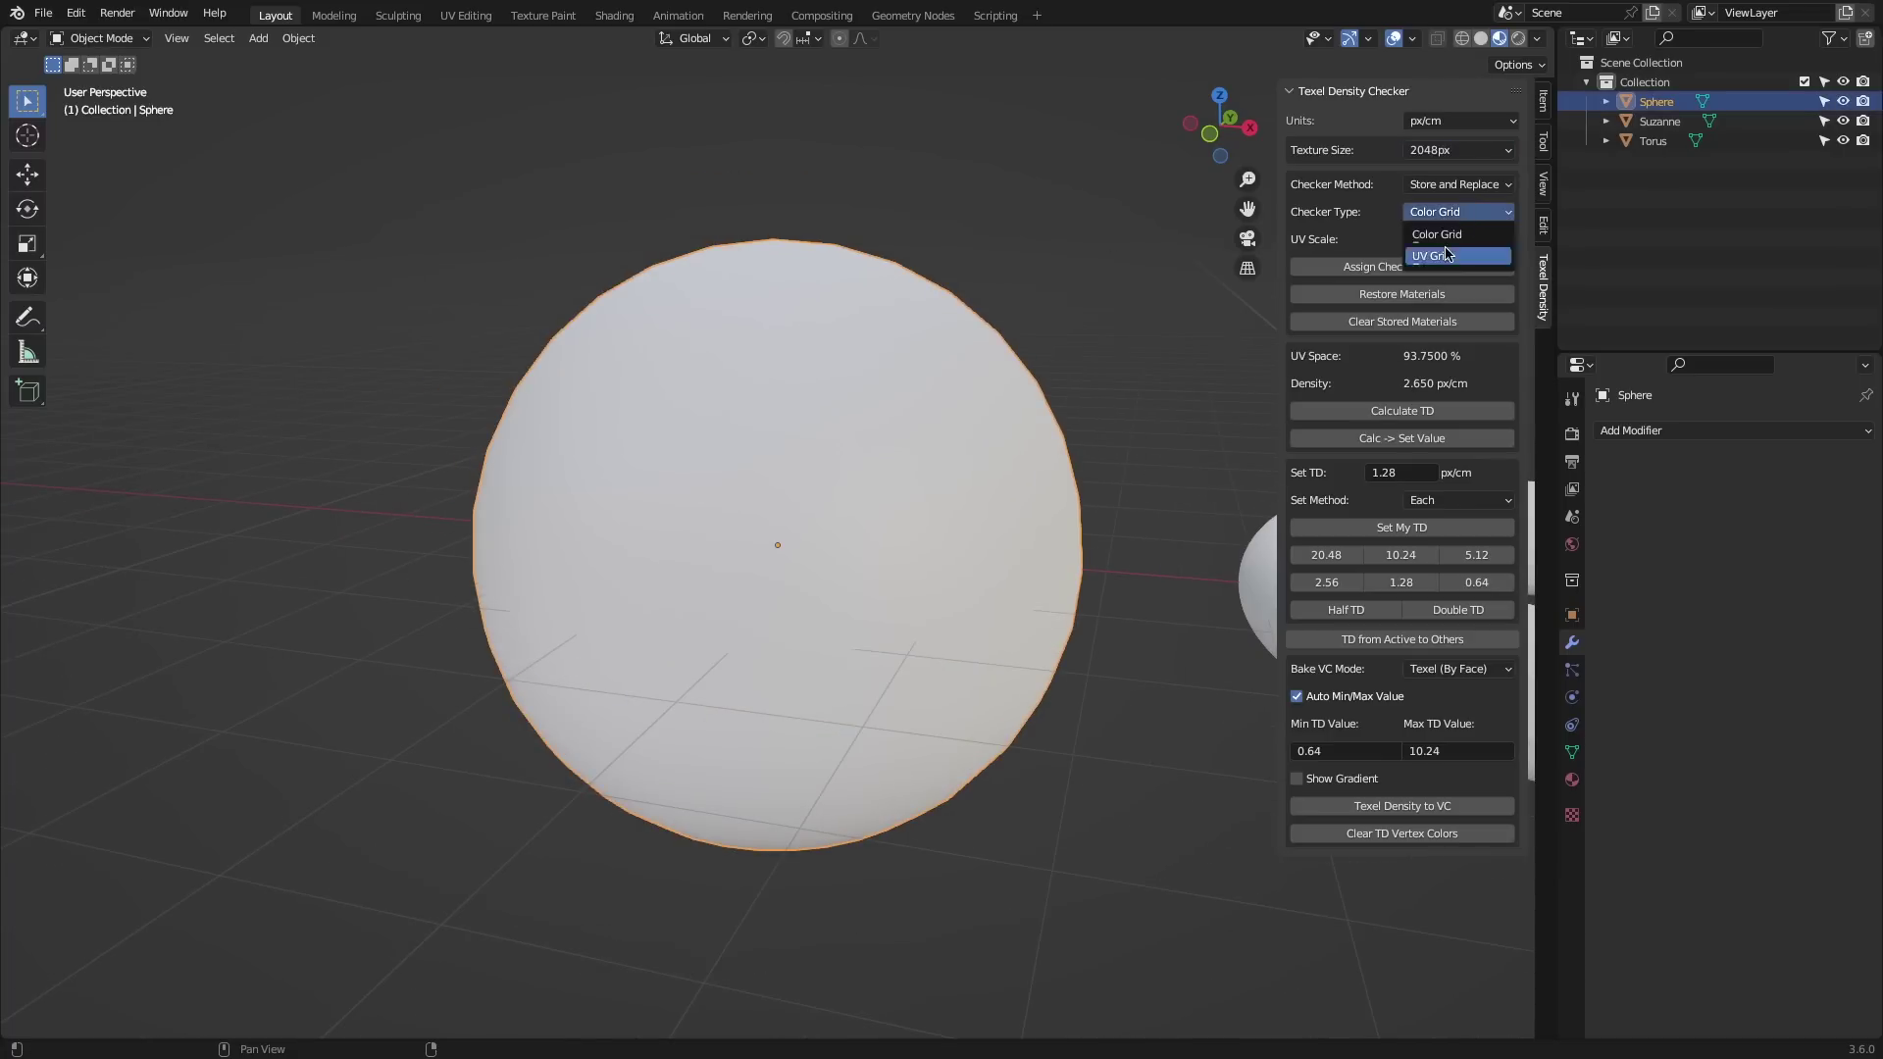
pyautogui.click(1447, 254)
pyautogui.click(1402, 267)
pyautogui.scroll(2, 1063, 353)
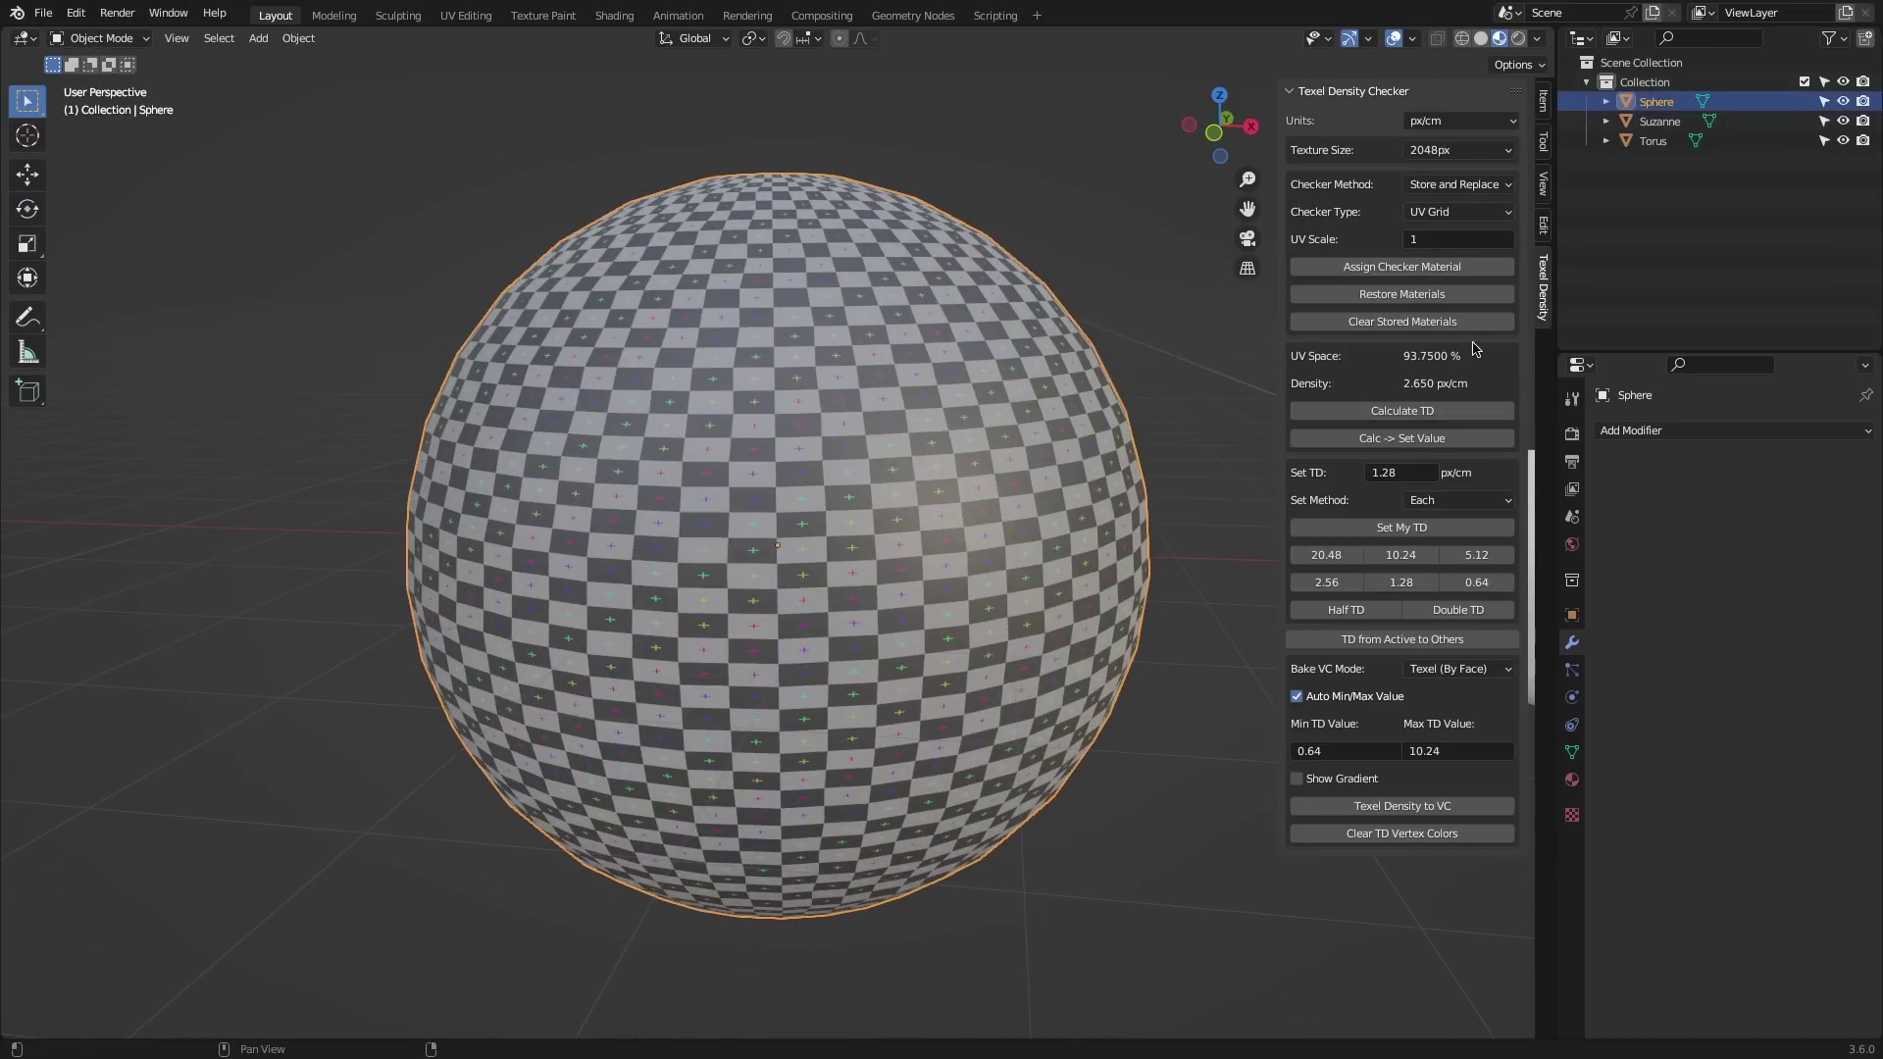
pyautogui.click(1437, 526)
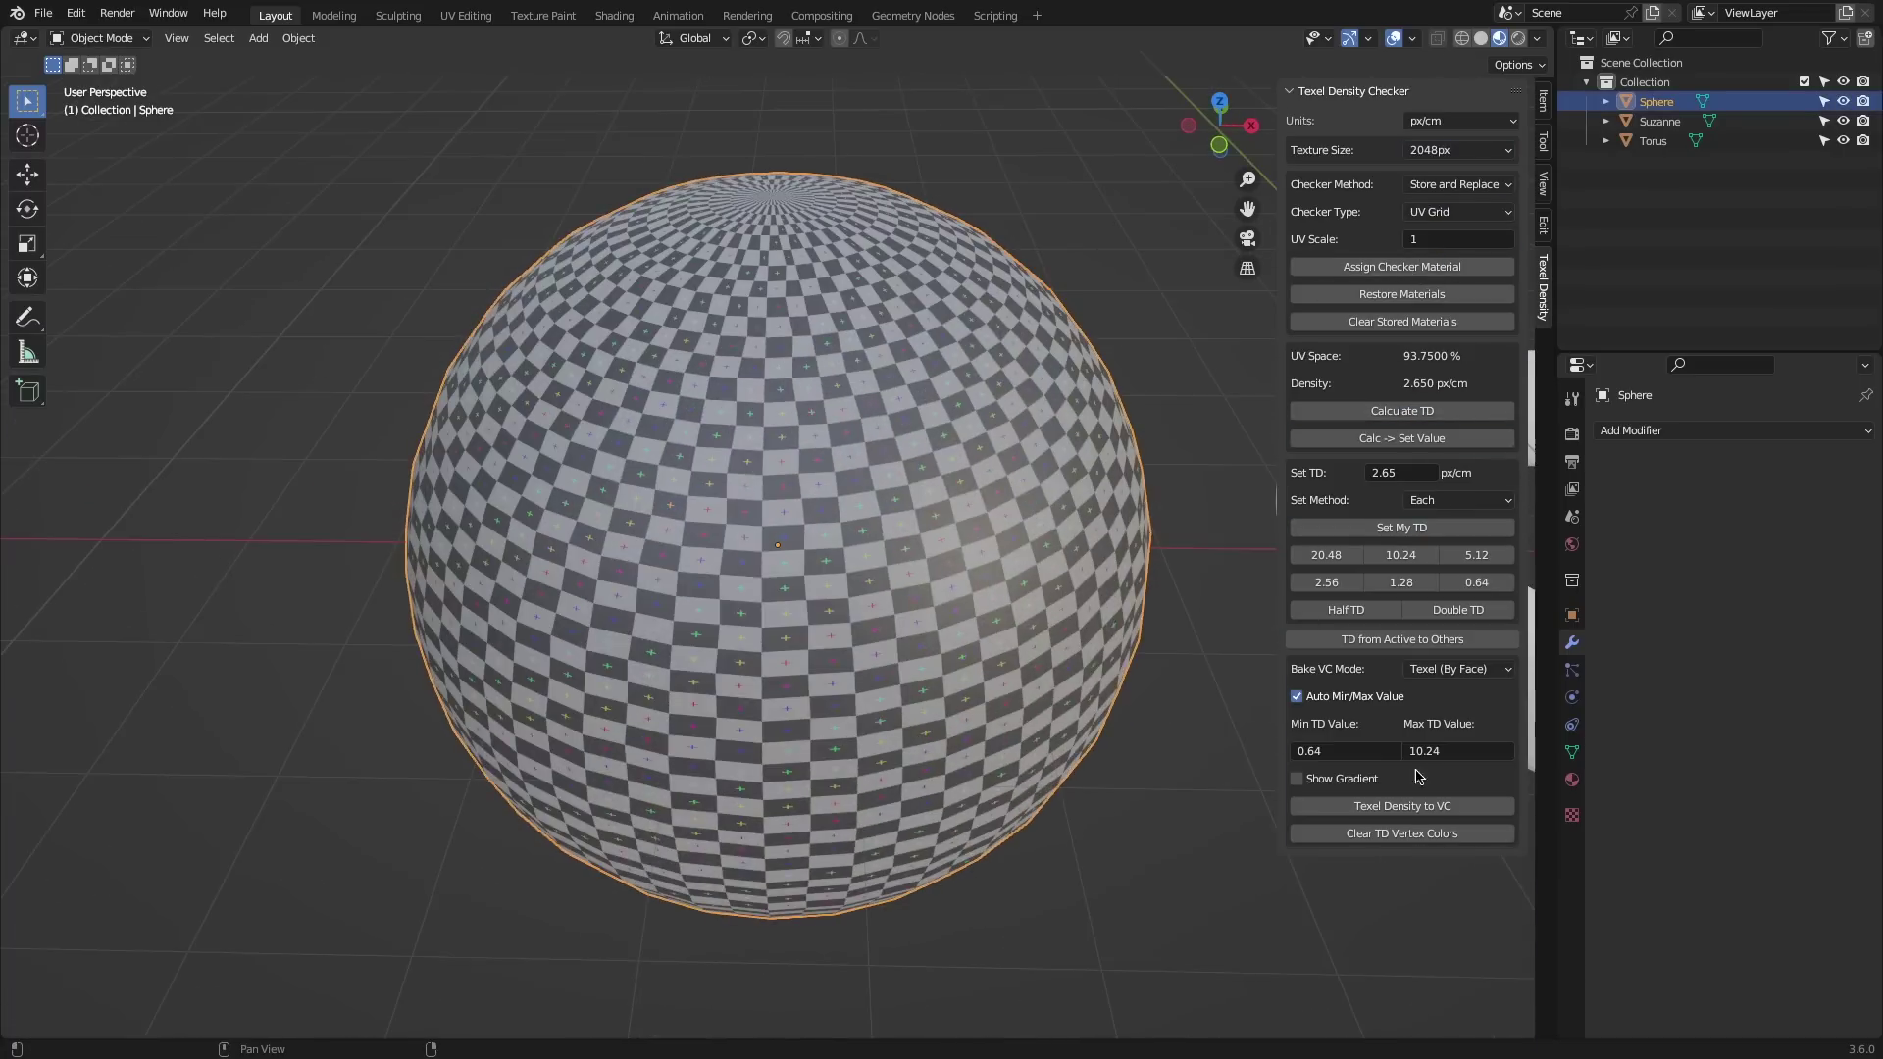
pyautogui.click(1412, 806)
# - Select the torus, assign the checker material and colour it by texel density
pyautogui.moveTo(897, 567); pyautogui.dragTo(991, 412, button='middle')
pyautogui.scroll(-3, 851, 515)
pyautogui.scroll(1, 1064, 417)
pyautogui.click(1069, 421)
pyautogui.click(1402, 267)
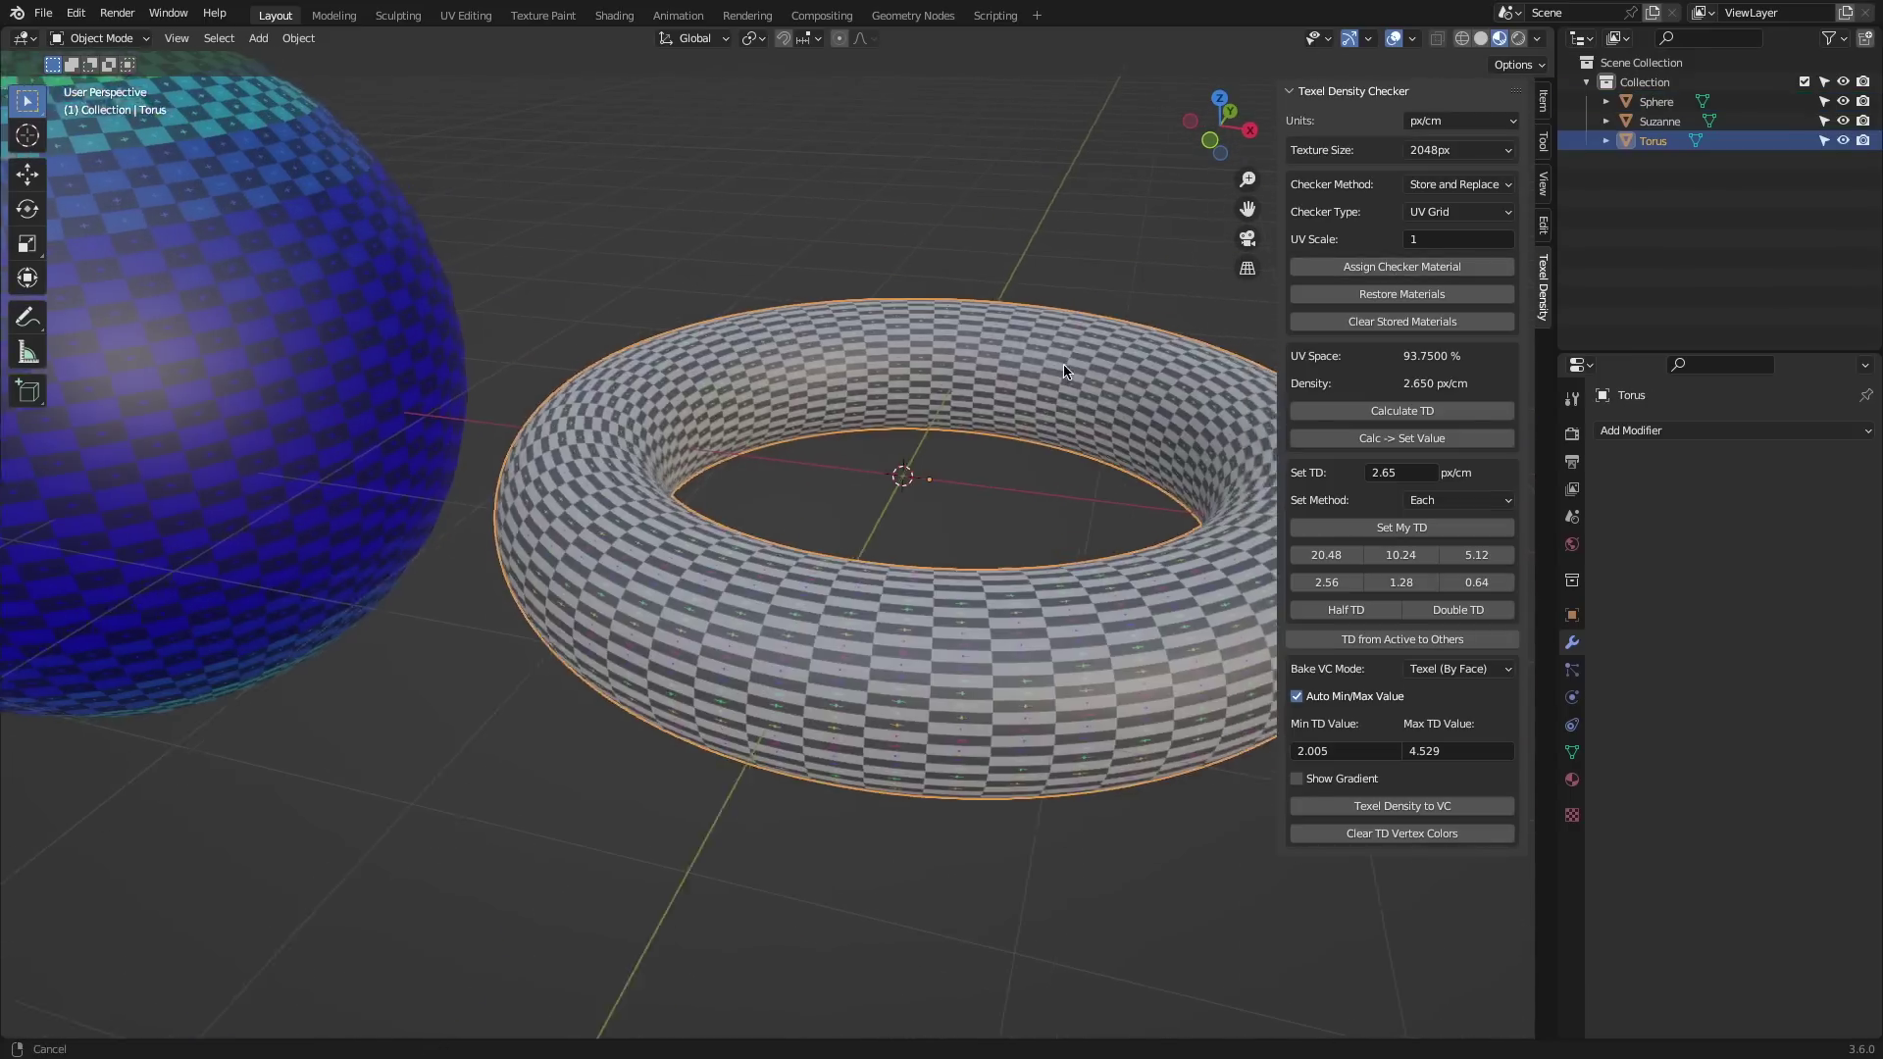
pyautogui.scroll(1, 959, 380)
pyautogui.click(1401, 802)
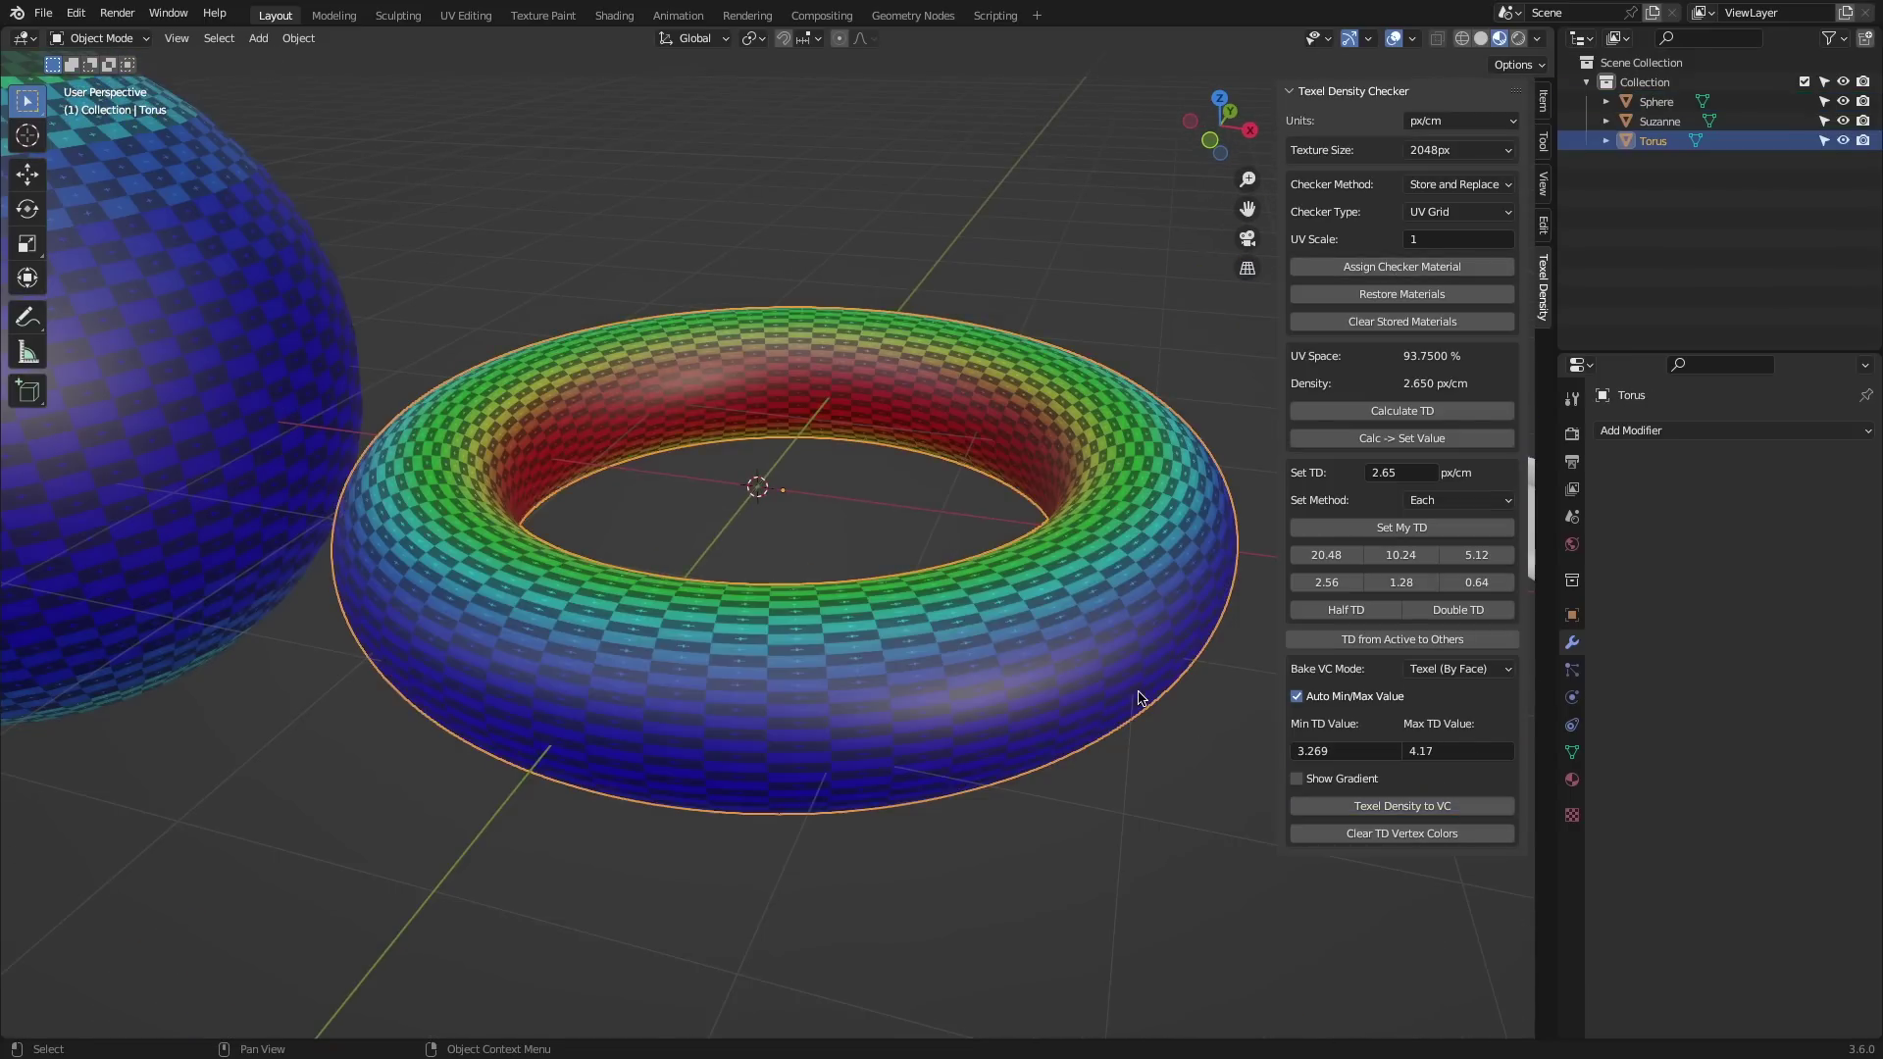
pyautogui.moveTo(1141, 698); pyautogui.dragTo(949, 535, button='middle')
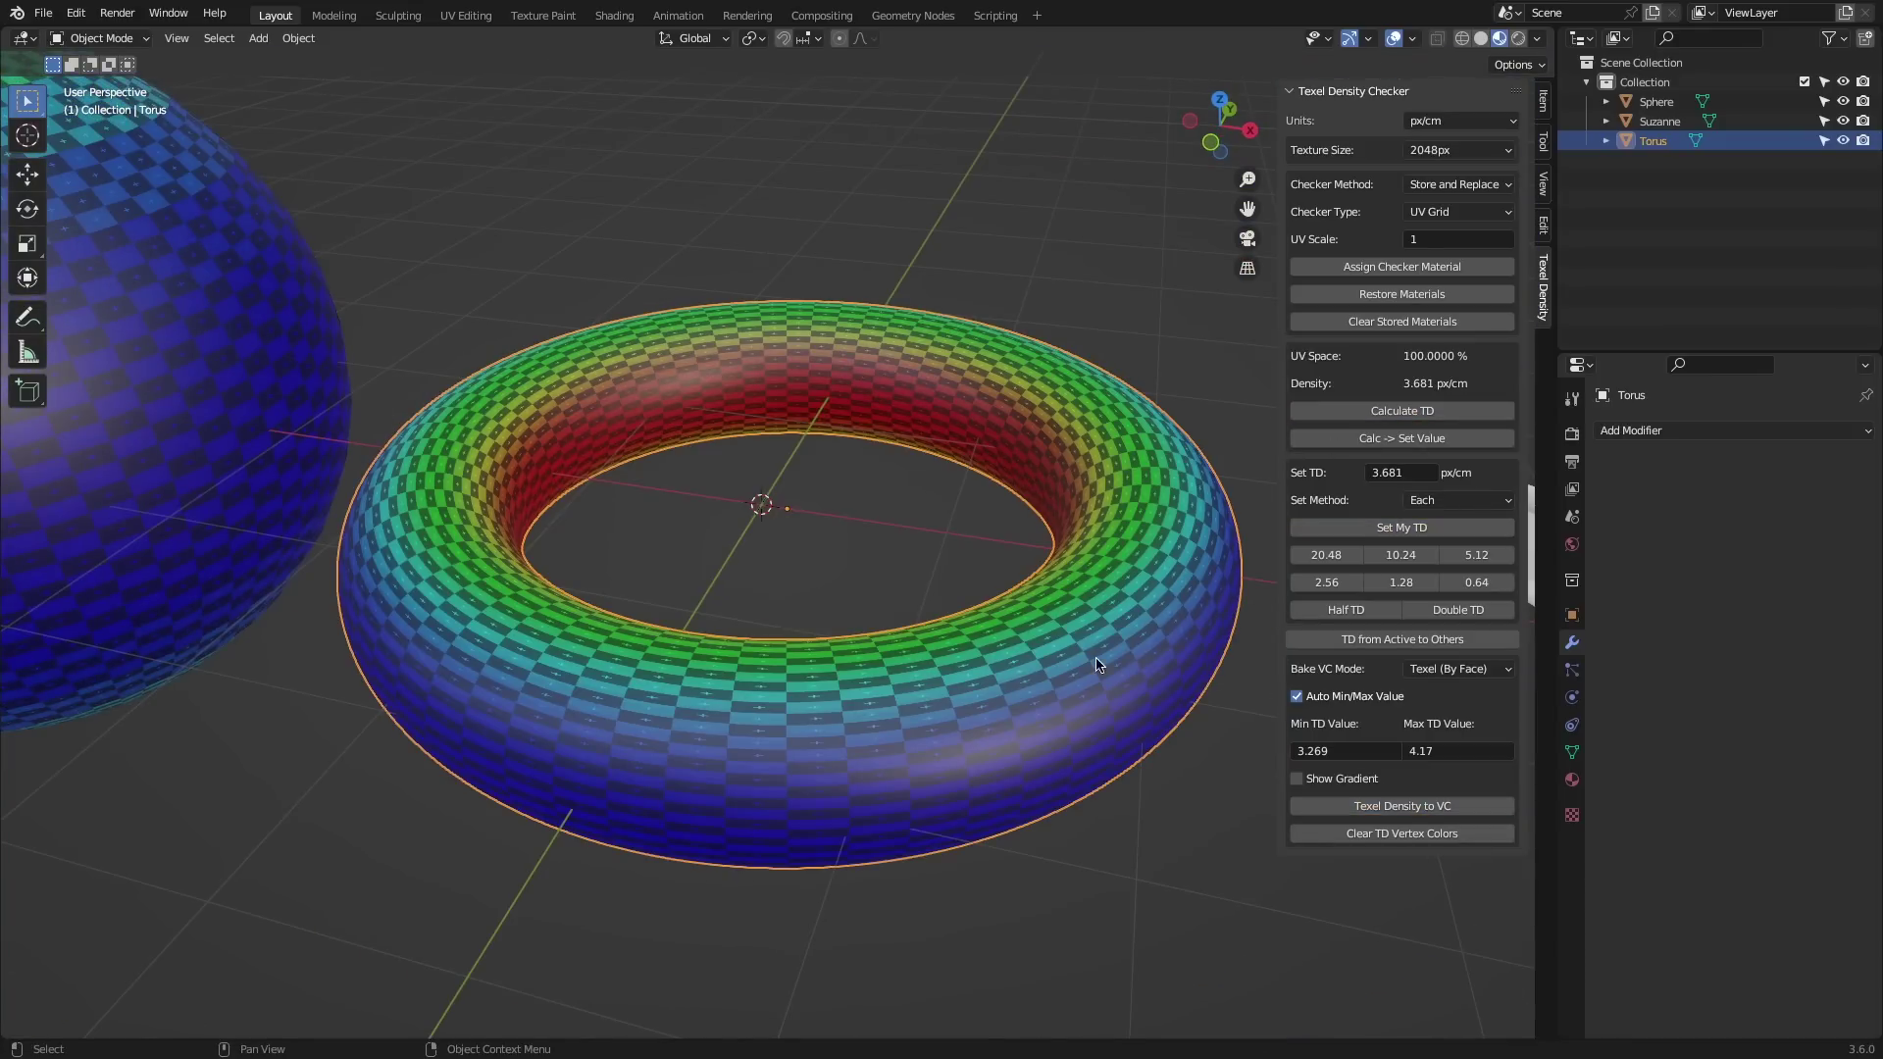
# - Halve the torus's texel density, then set it to 20.48 px/cm via the 0.64 preset
pyautogui.click(1371, 613)
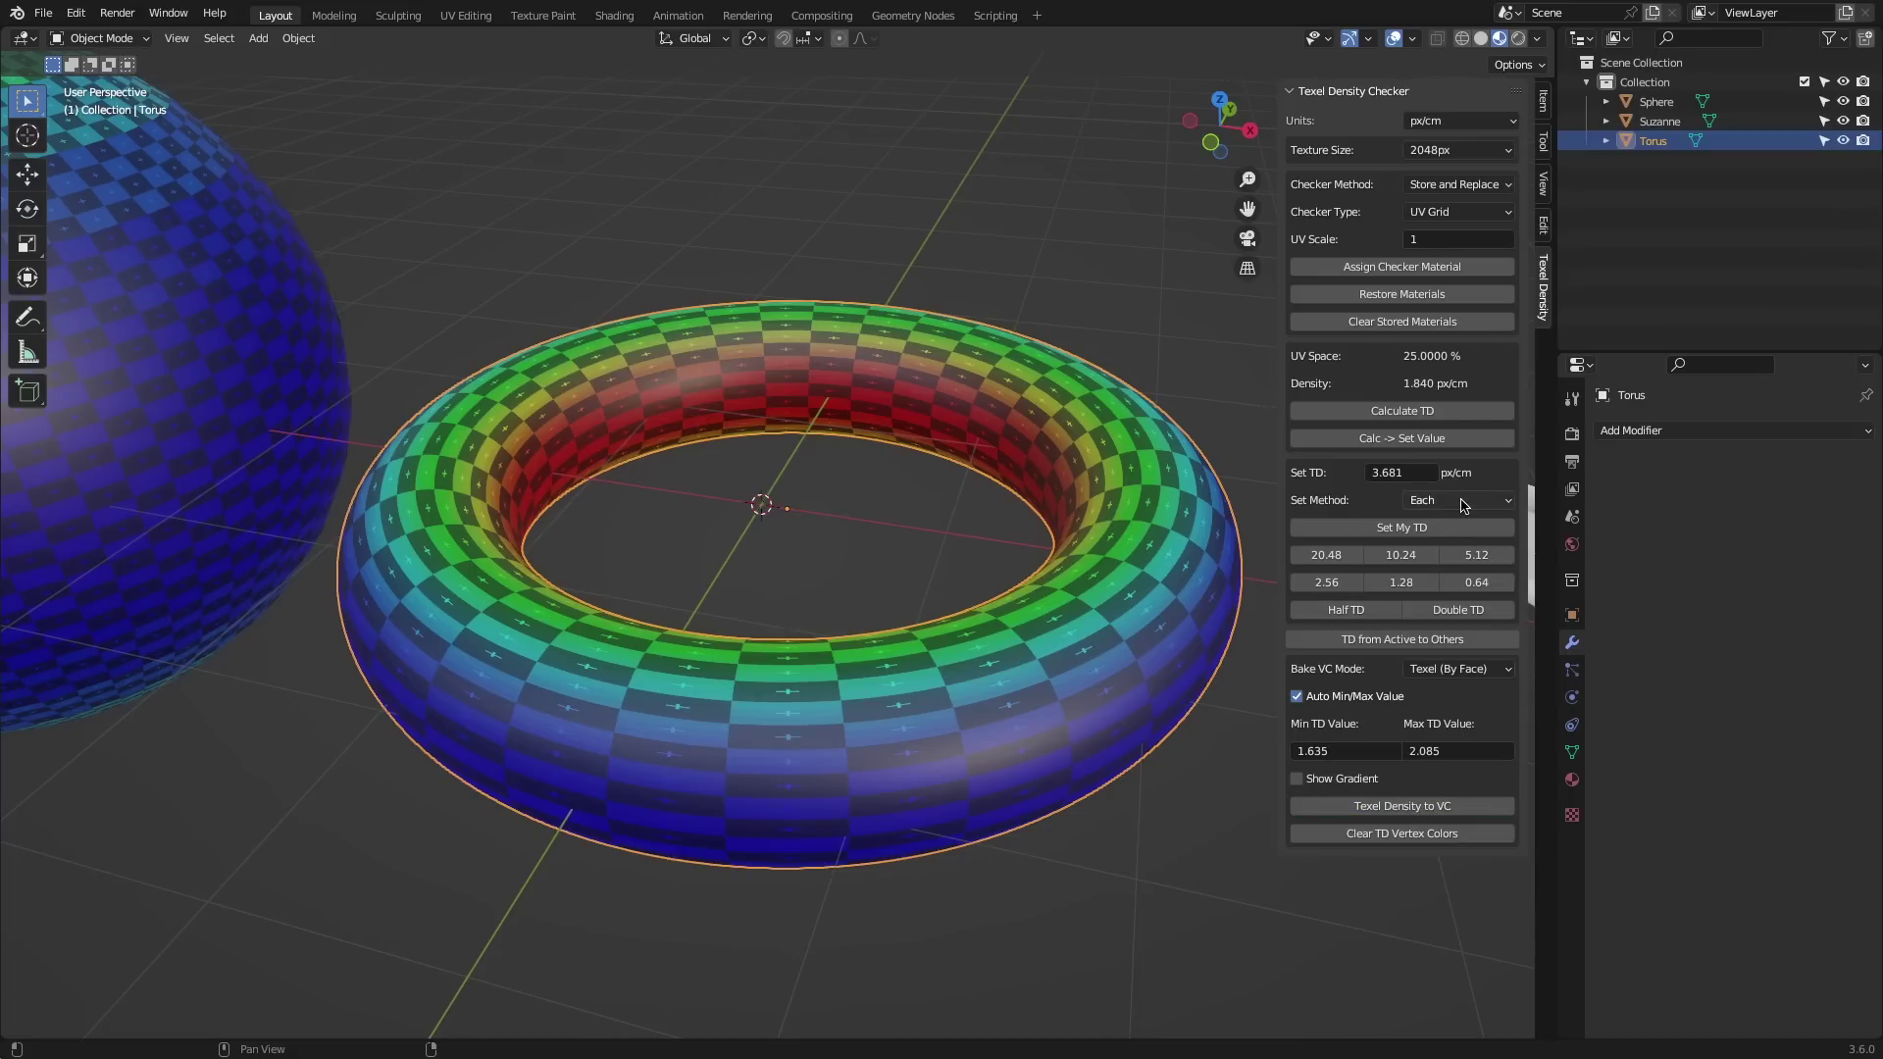
pyautogui.moveTo(1393, 444); pyautogui.dragTo(1422, 478, button='middle')
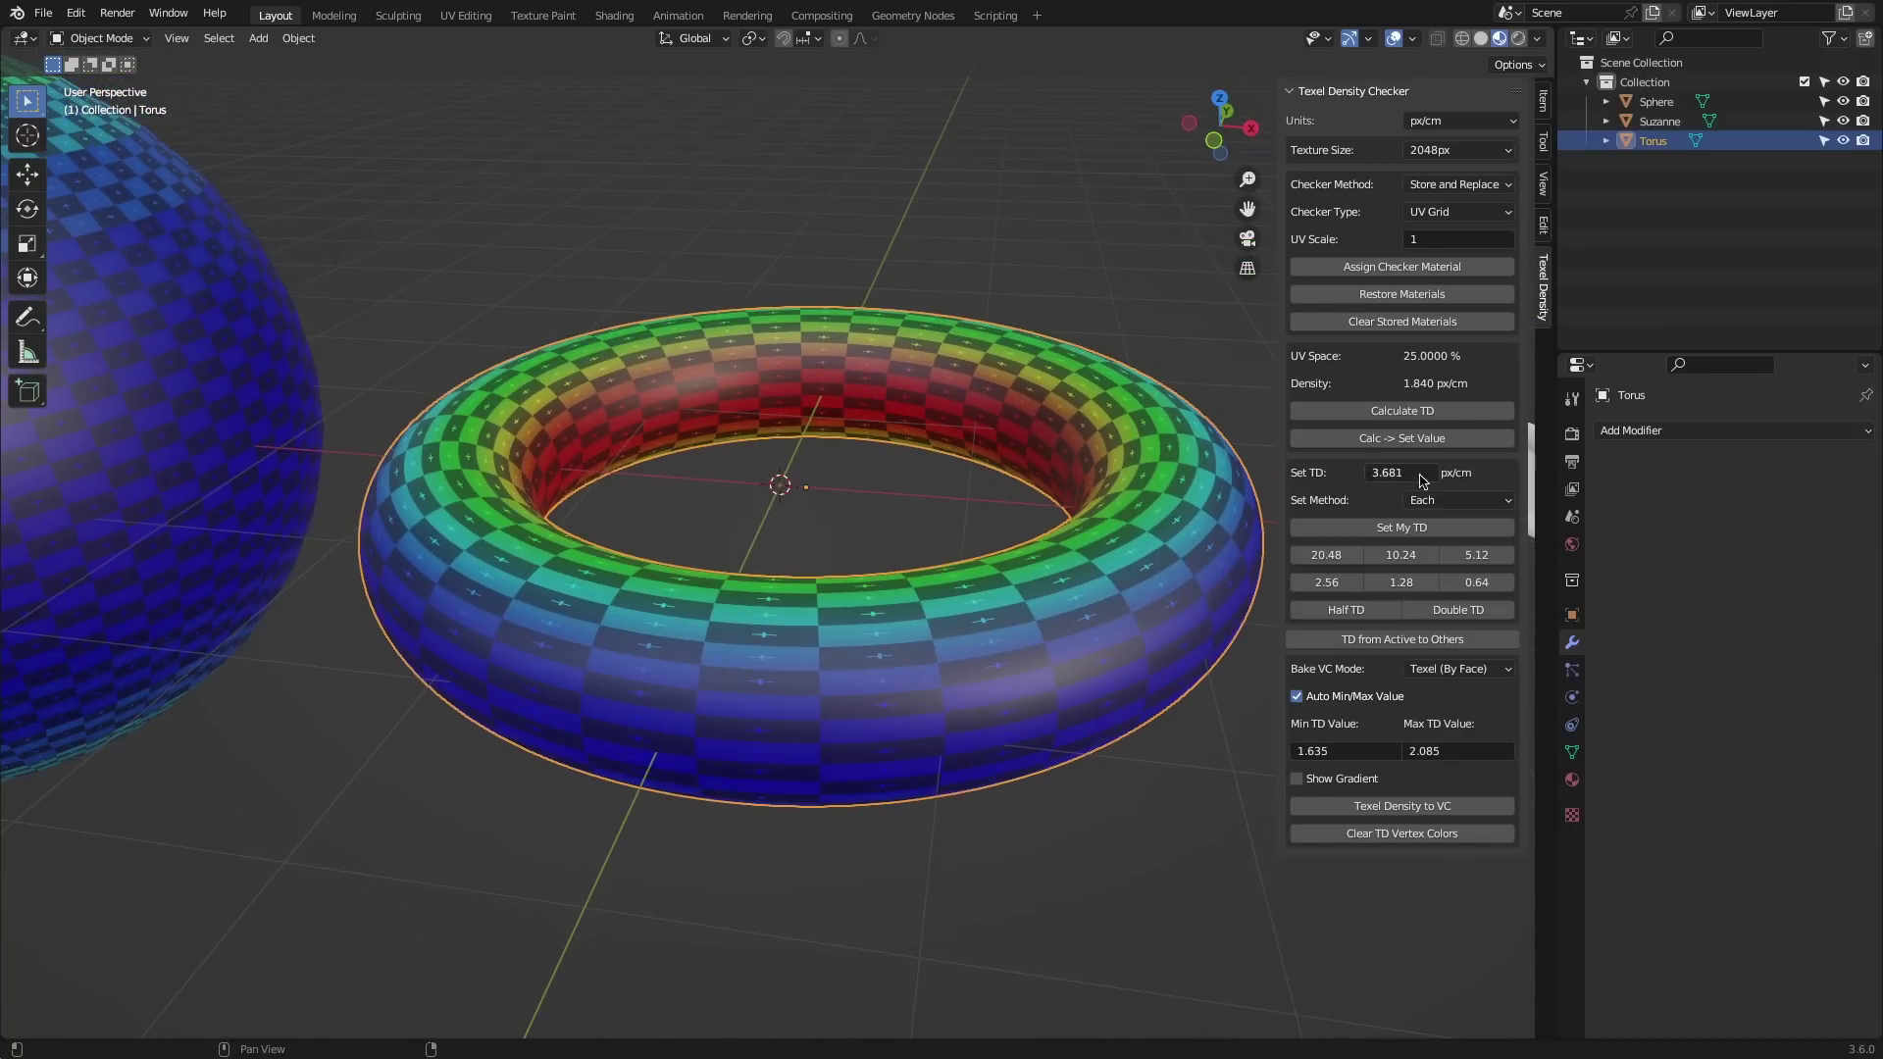
pyautogui.click(1472, 584)
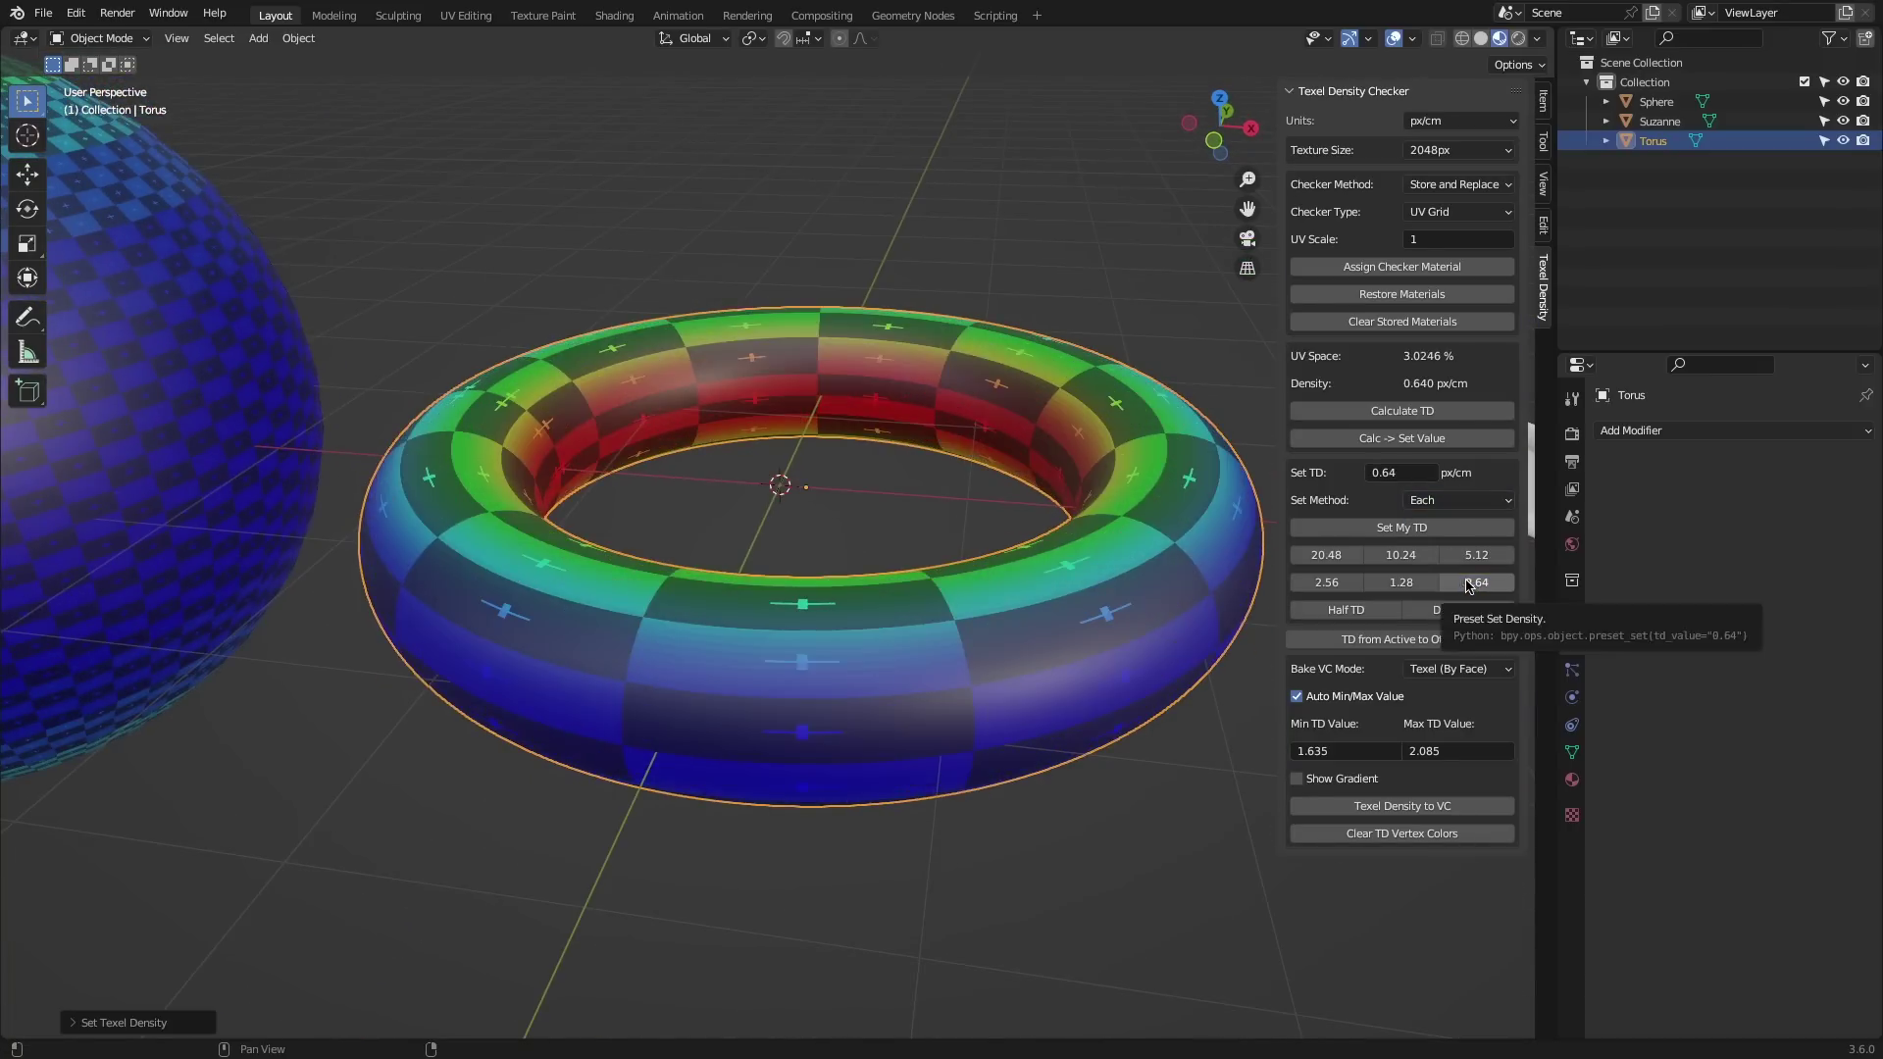
pyautogui.click(1326, 555)
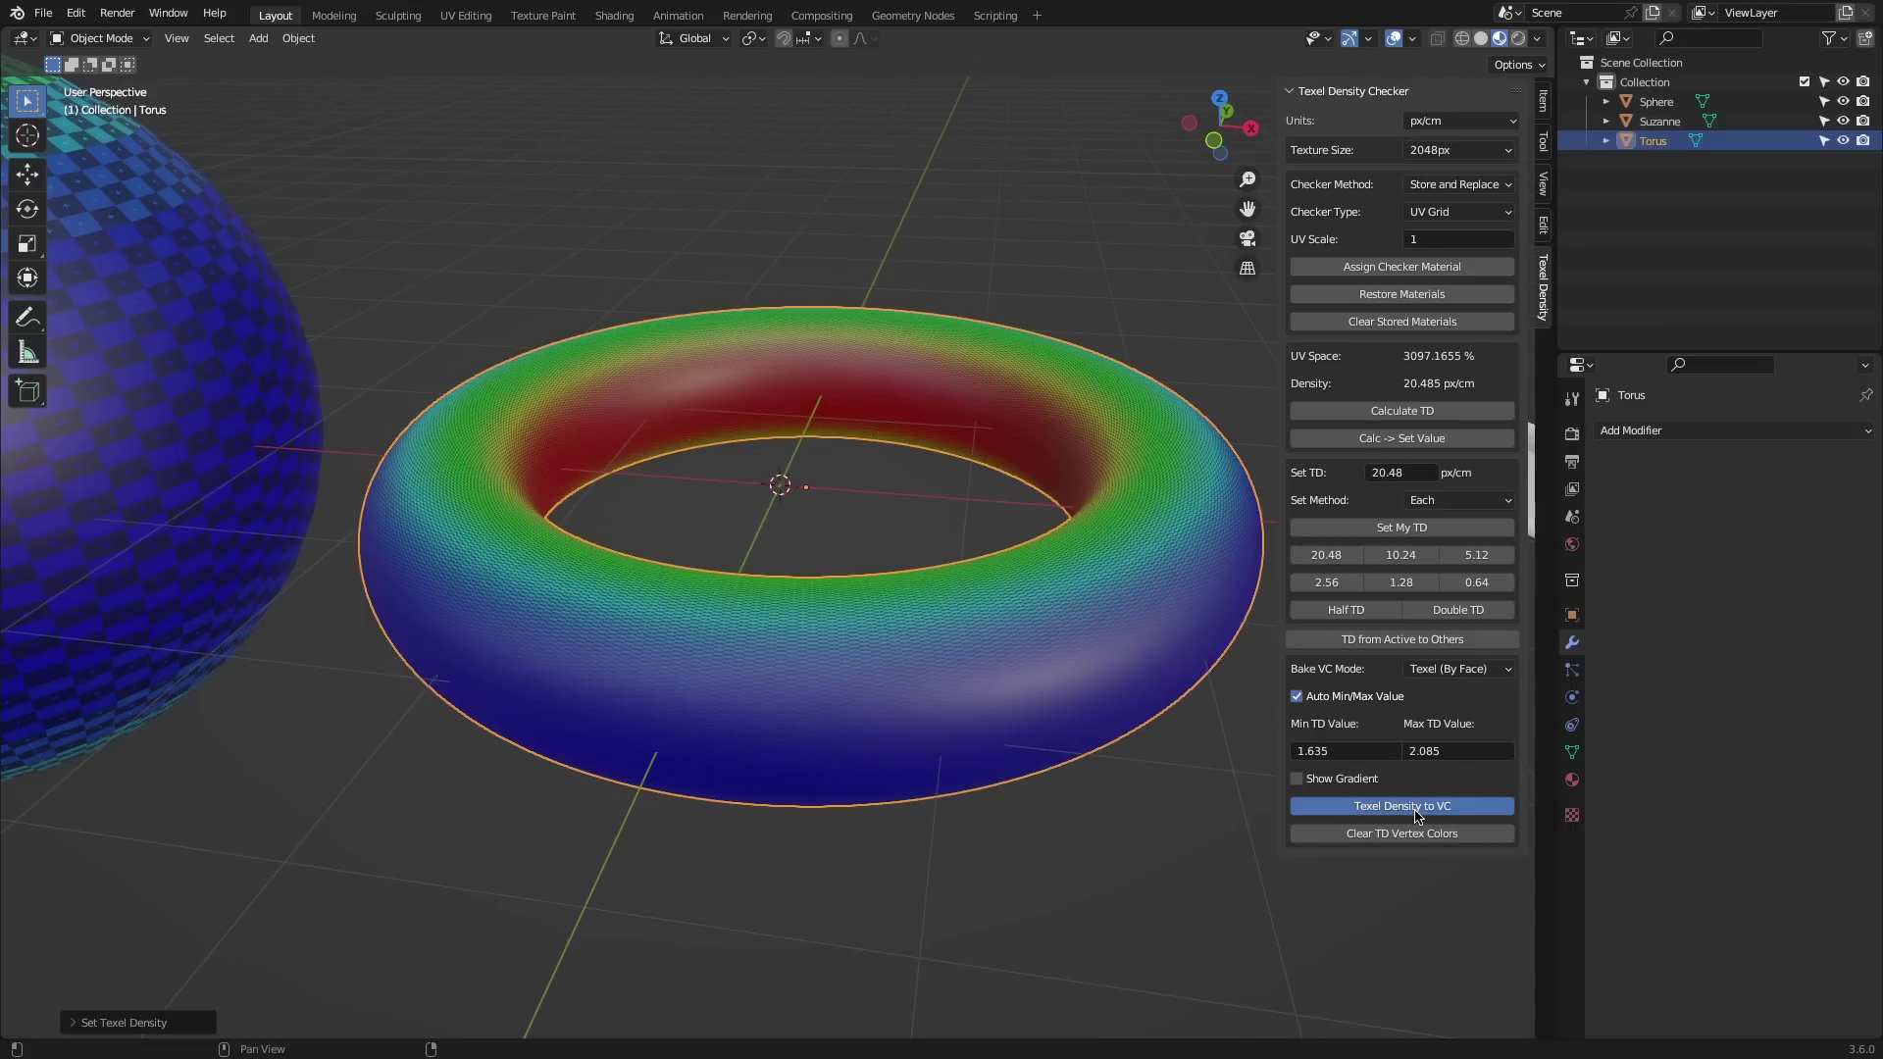
pyautogui.scroll(3, 1055, 618)
# - Select Suzanne, assign the UV checker material at UV scale 2, and bake density vertex colours
pyautogui.scroll(-8, 1055, 618)
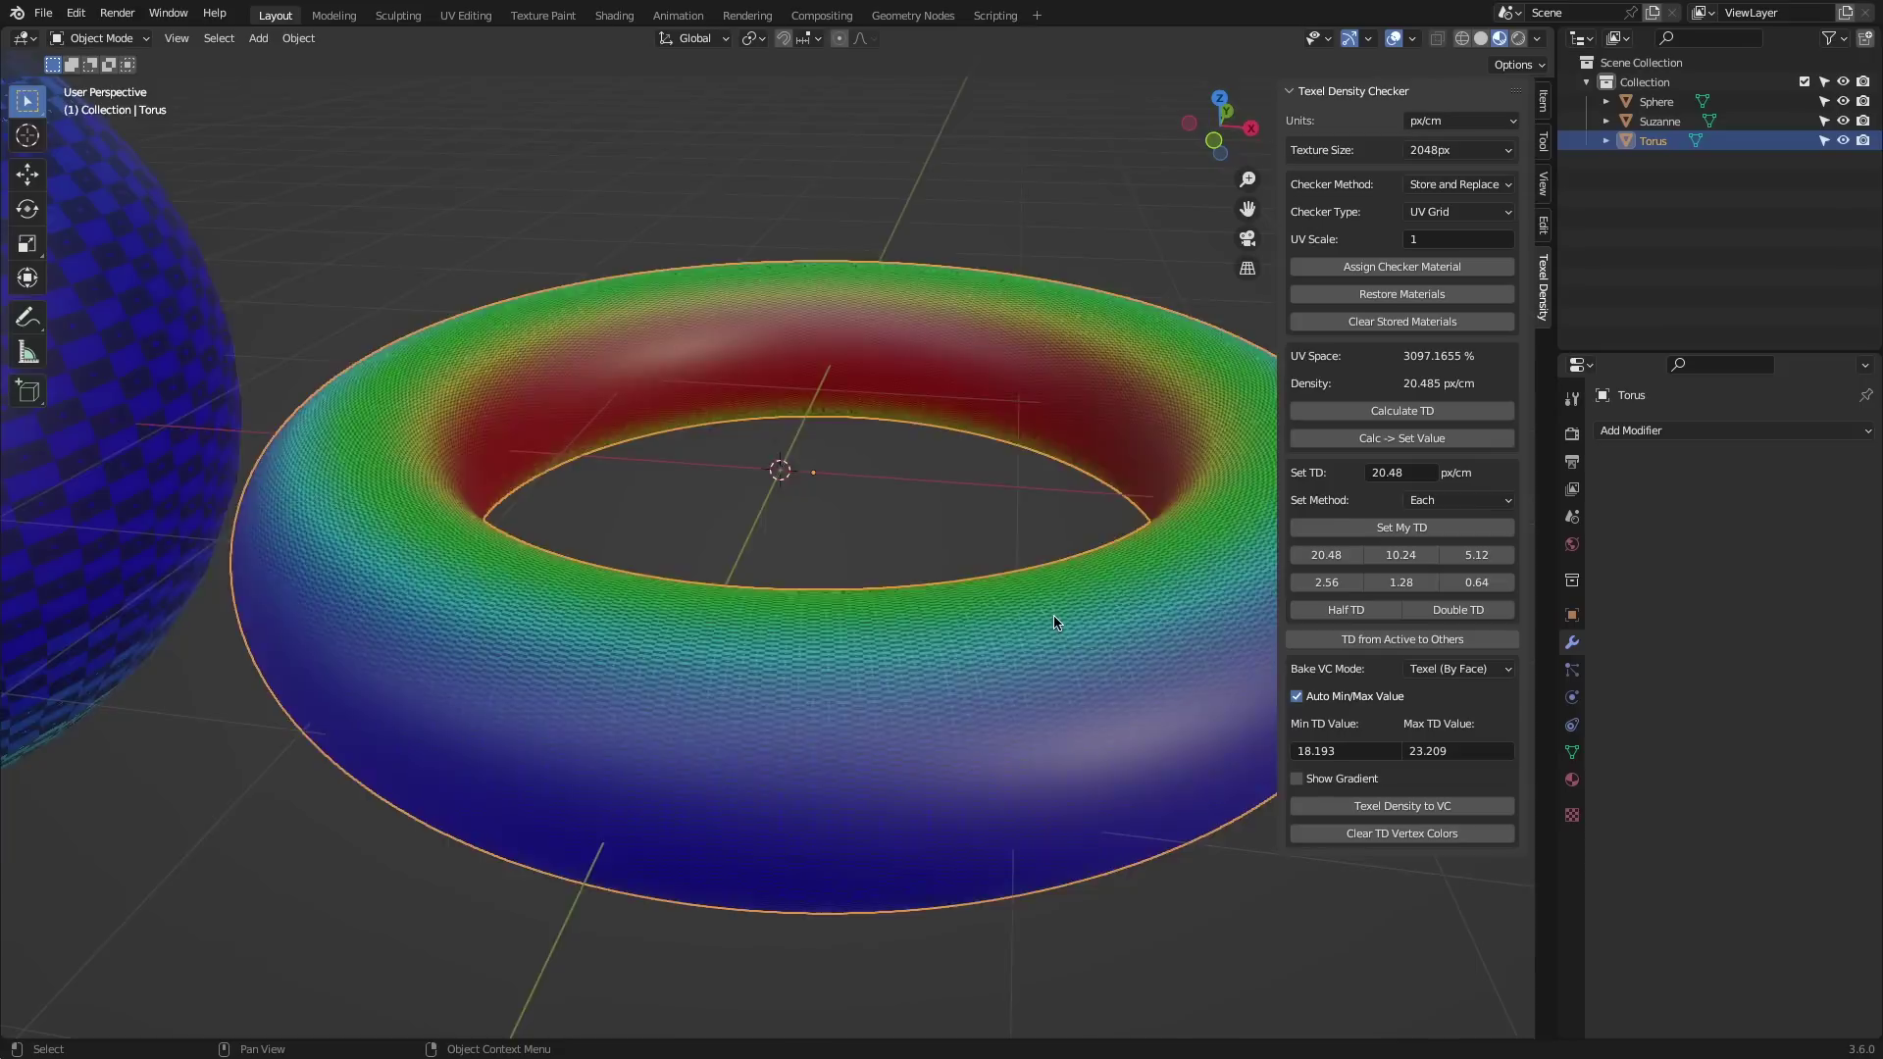
pyautogui.click(798, 546)
pyautogui.press('KP_Decimal')
pyautogui.click(1457, 267)
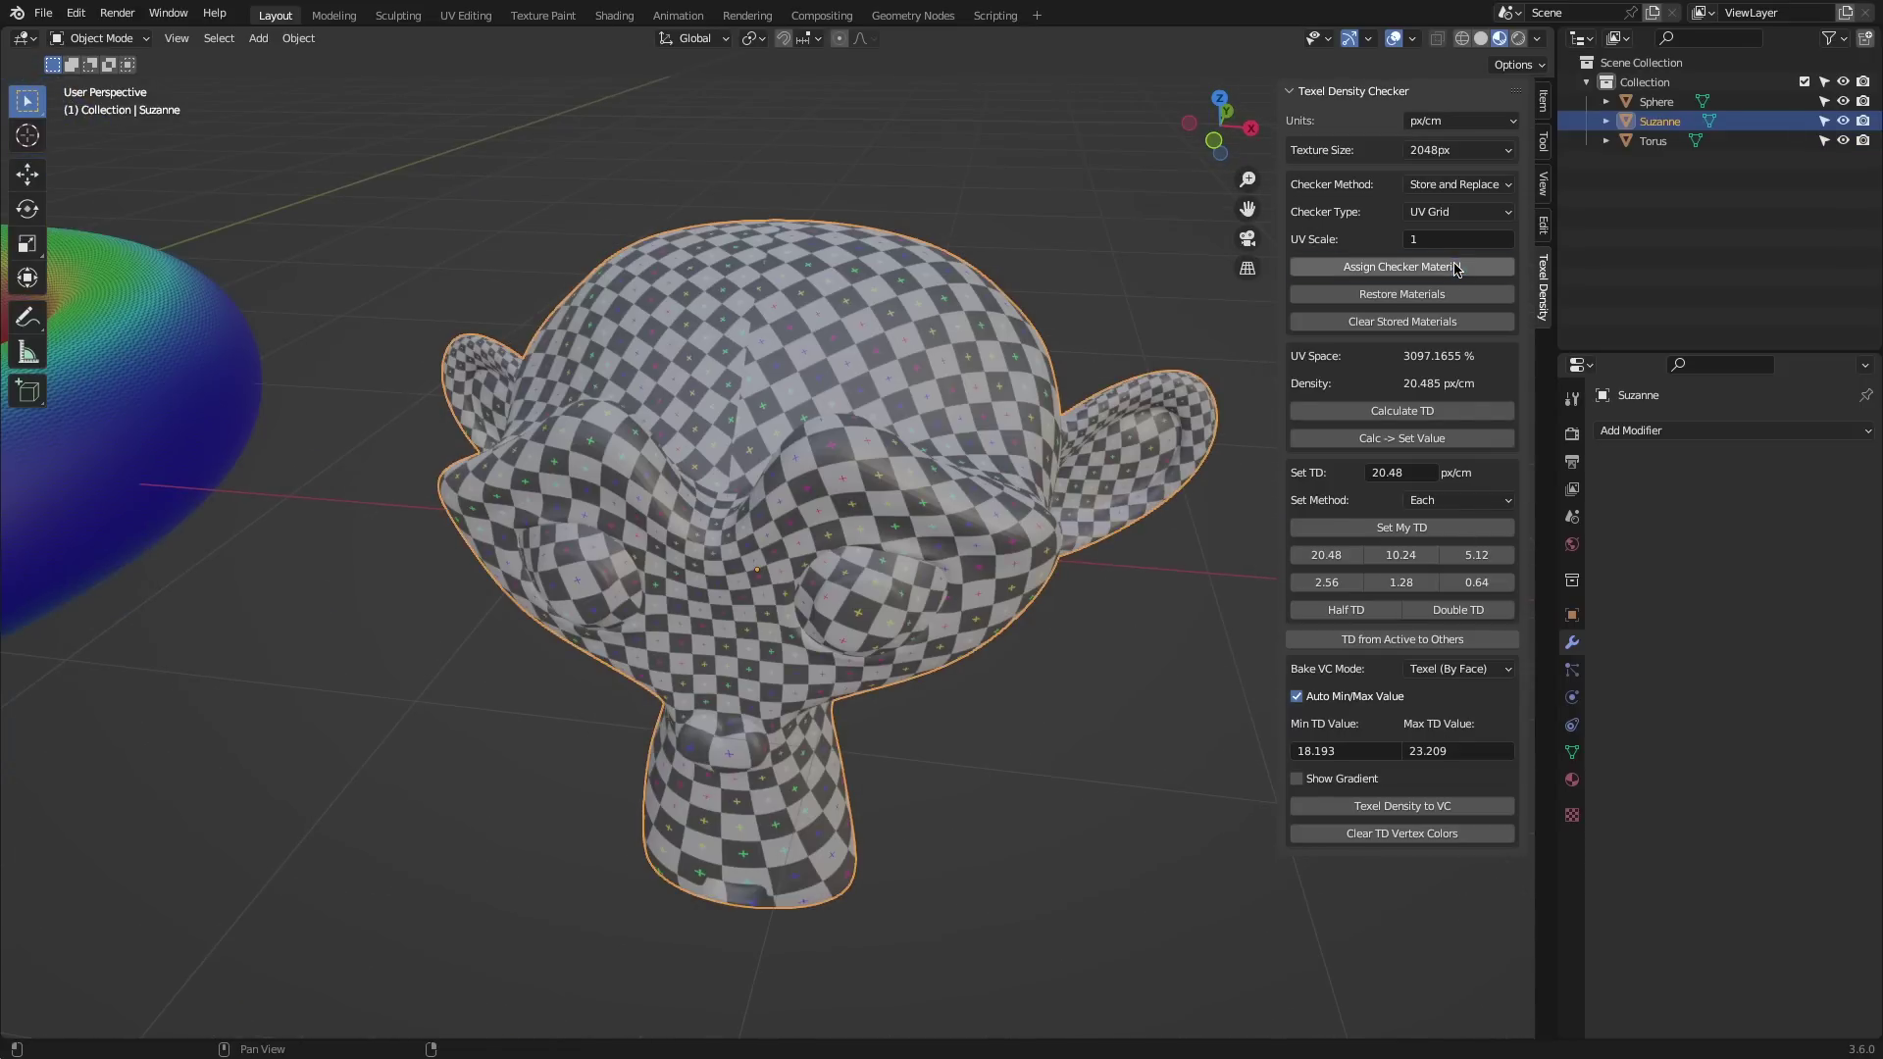
pyautogui.write('2')
pyautogui.press('Return')
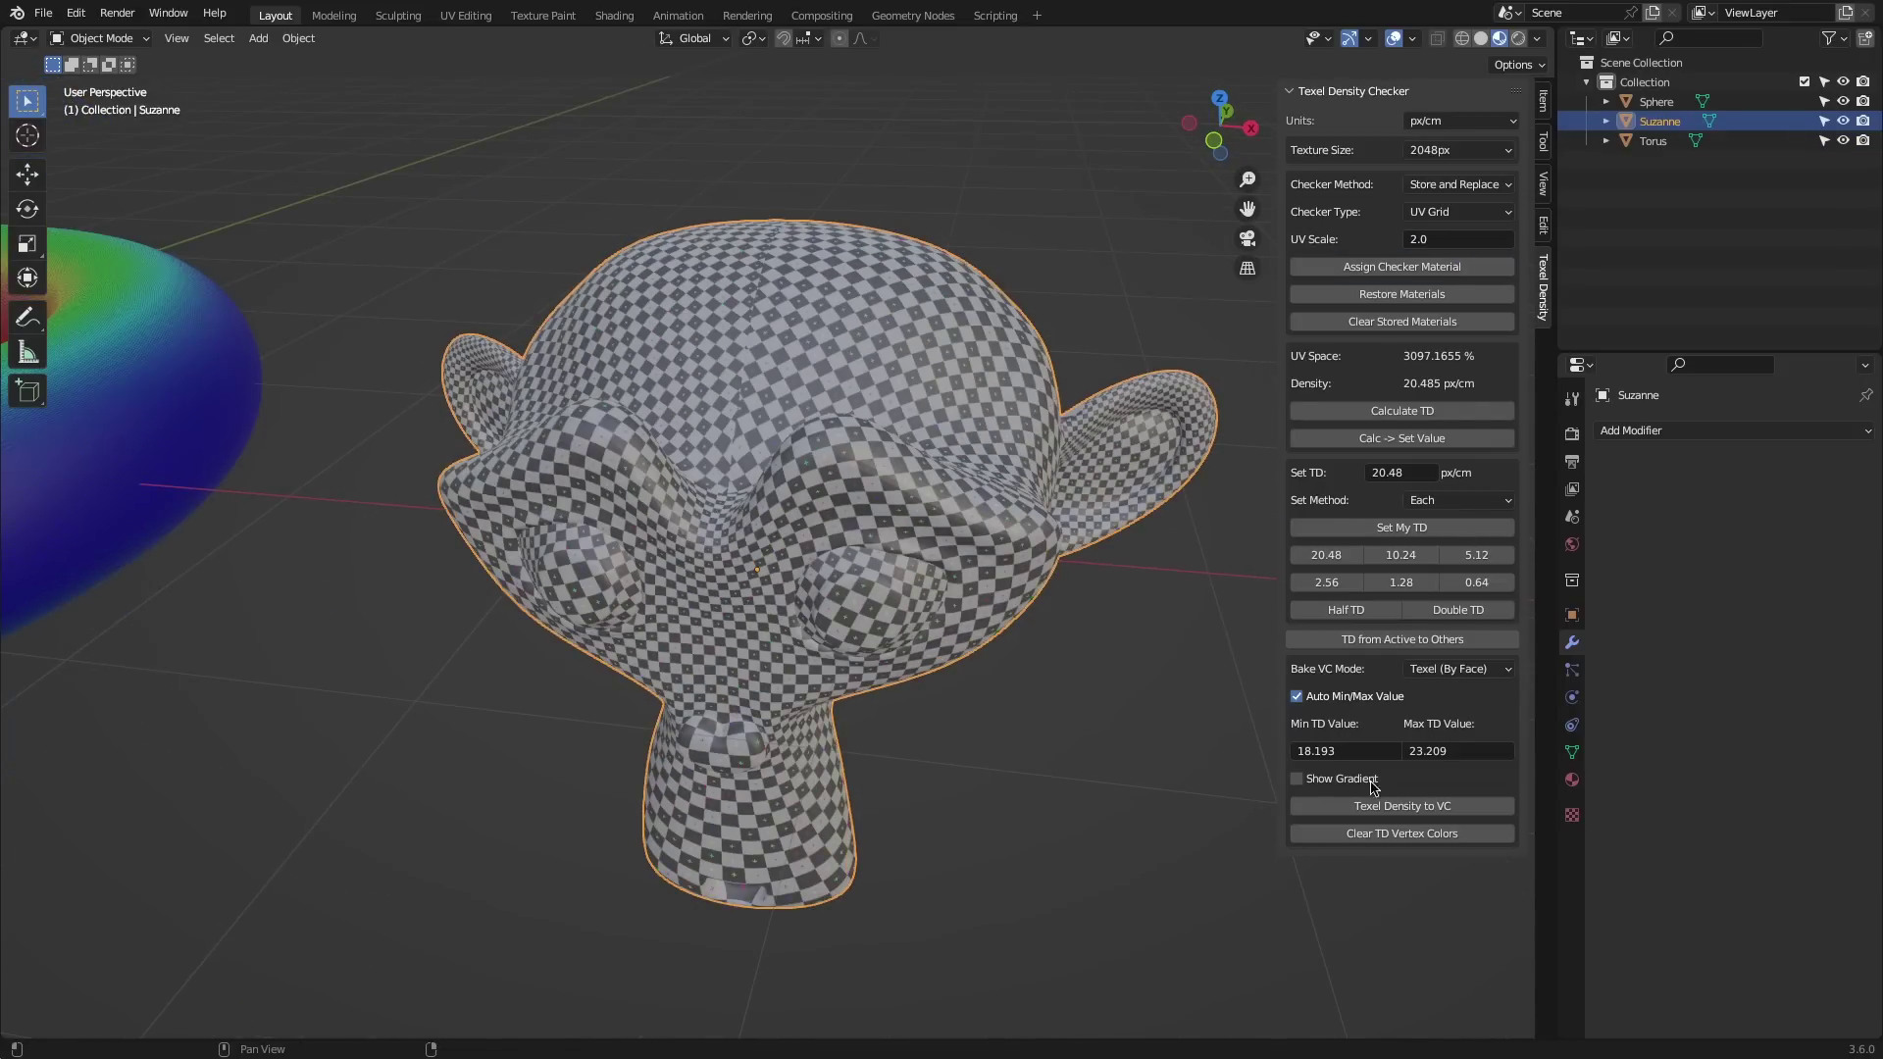
pyautogui.click(1425, 806)
# - Recalculate Suzanne's density, apply the 2.56 then 20.48 px/cm presets, and refresh vertex colours
pyautogui.moveTo(1128, 687); pyautogui.dragTo(1069, 588, button='middle')
pyautogui.click(1423, 416)
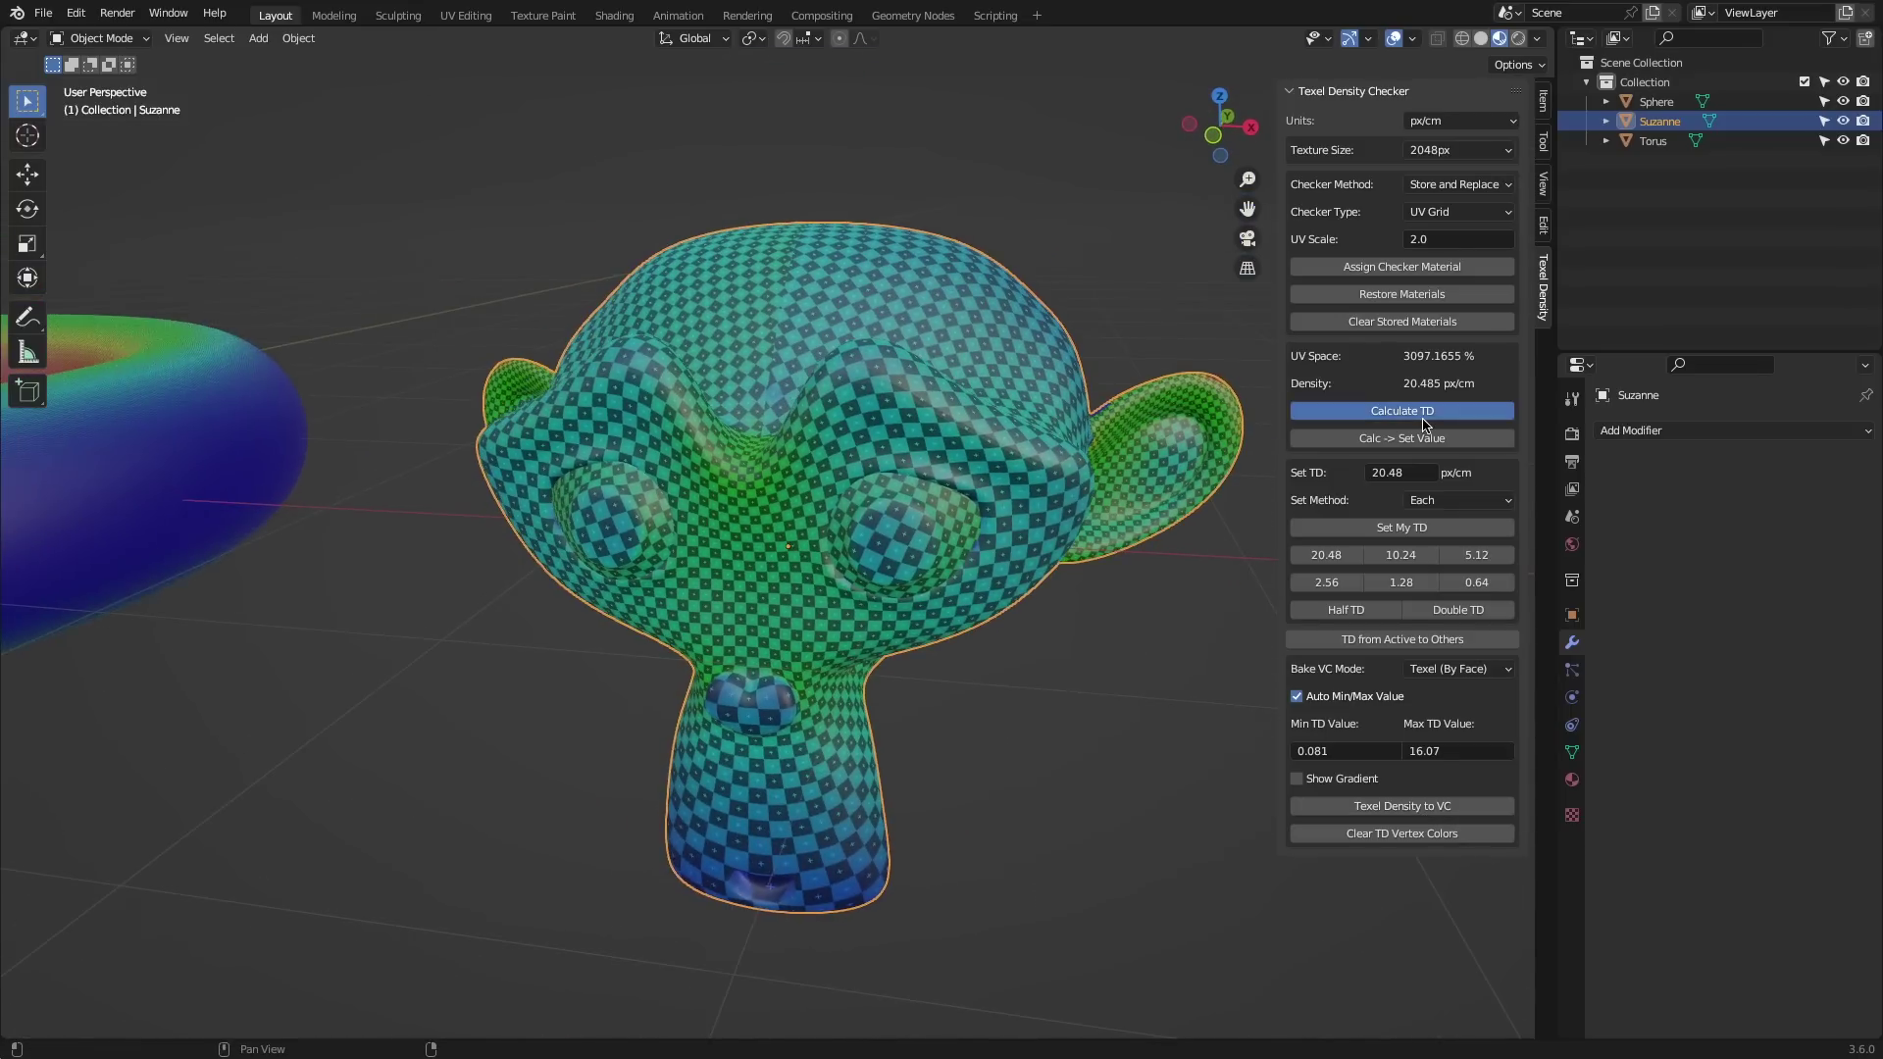
pyautogui.click(1328, 583)
pyautogui.click(1348, 566)
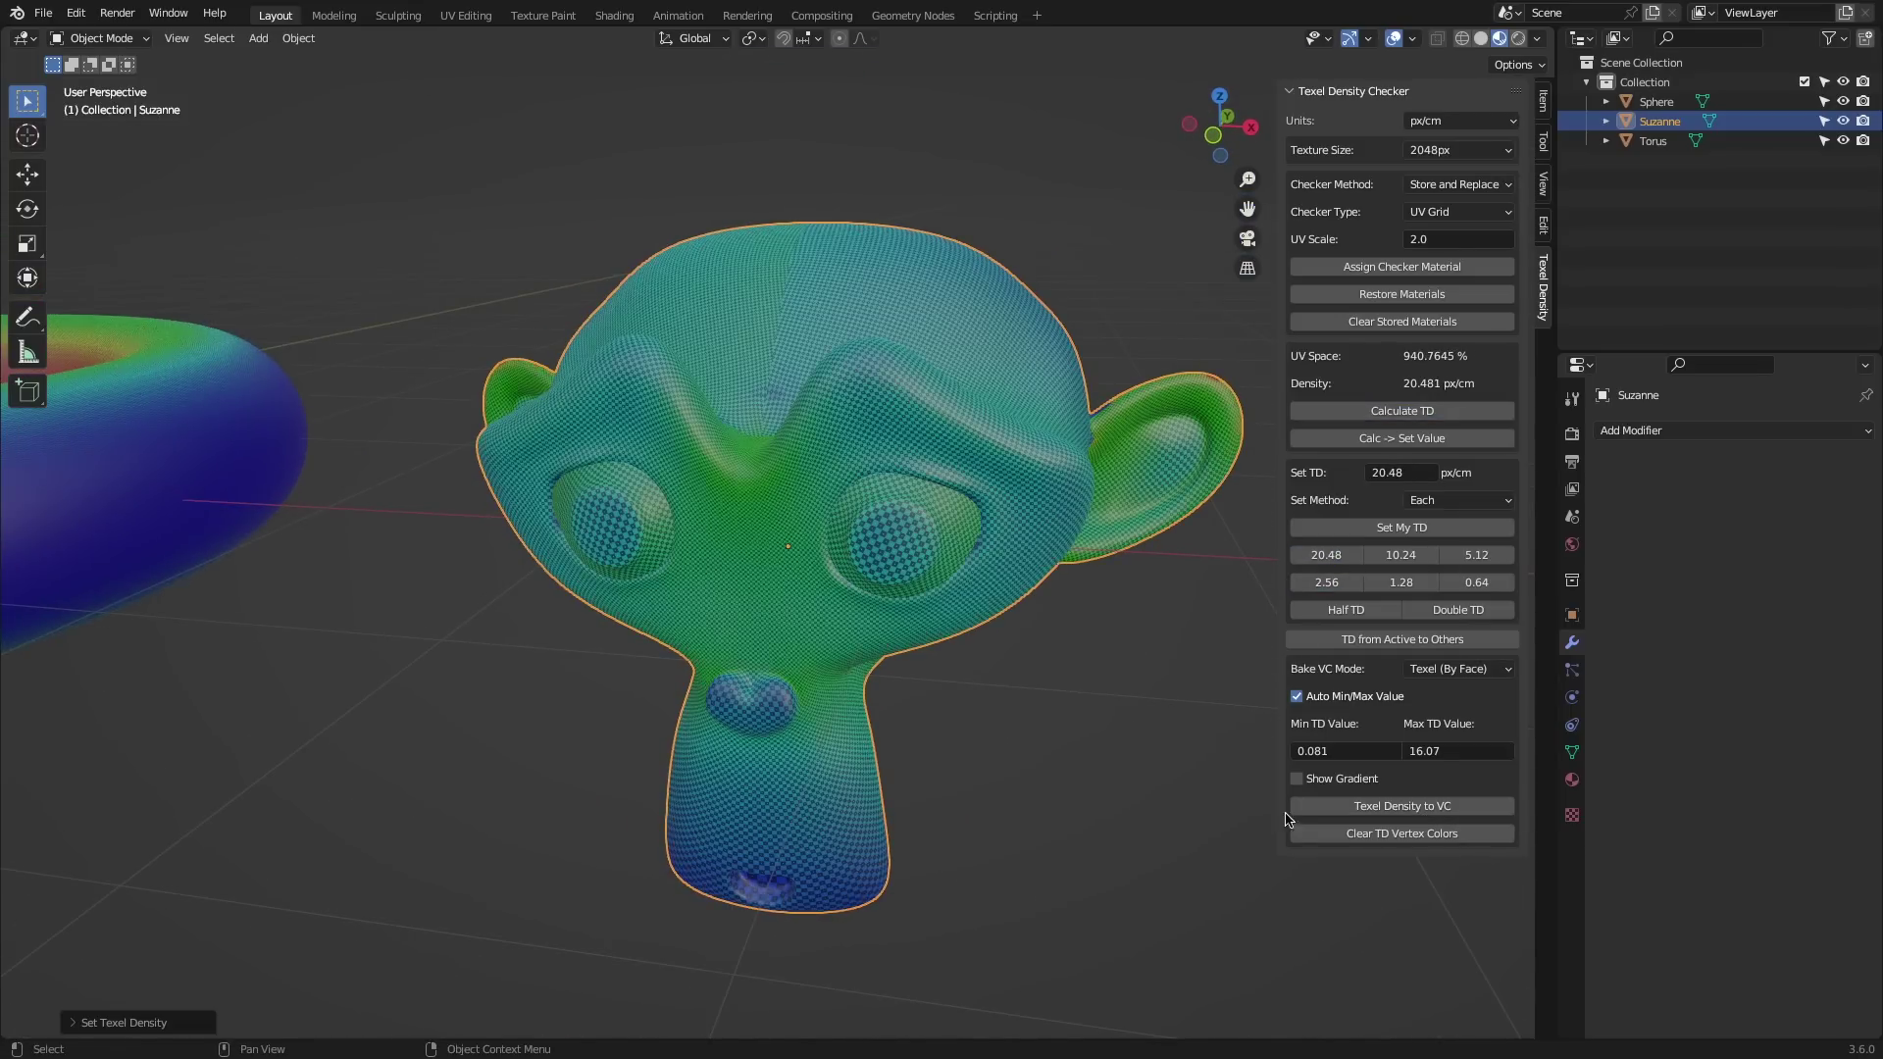
pyautogui.click(1357, 810)
pyautogui.moveTo(827, 635); pyautogui.dragTo(686, 588, button='middle')
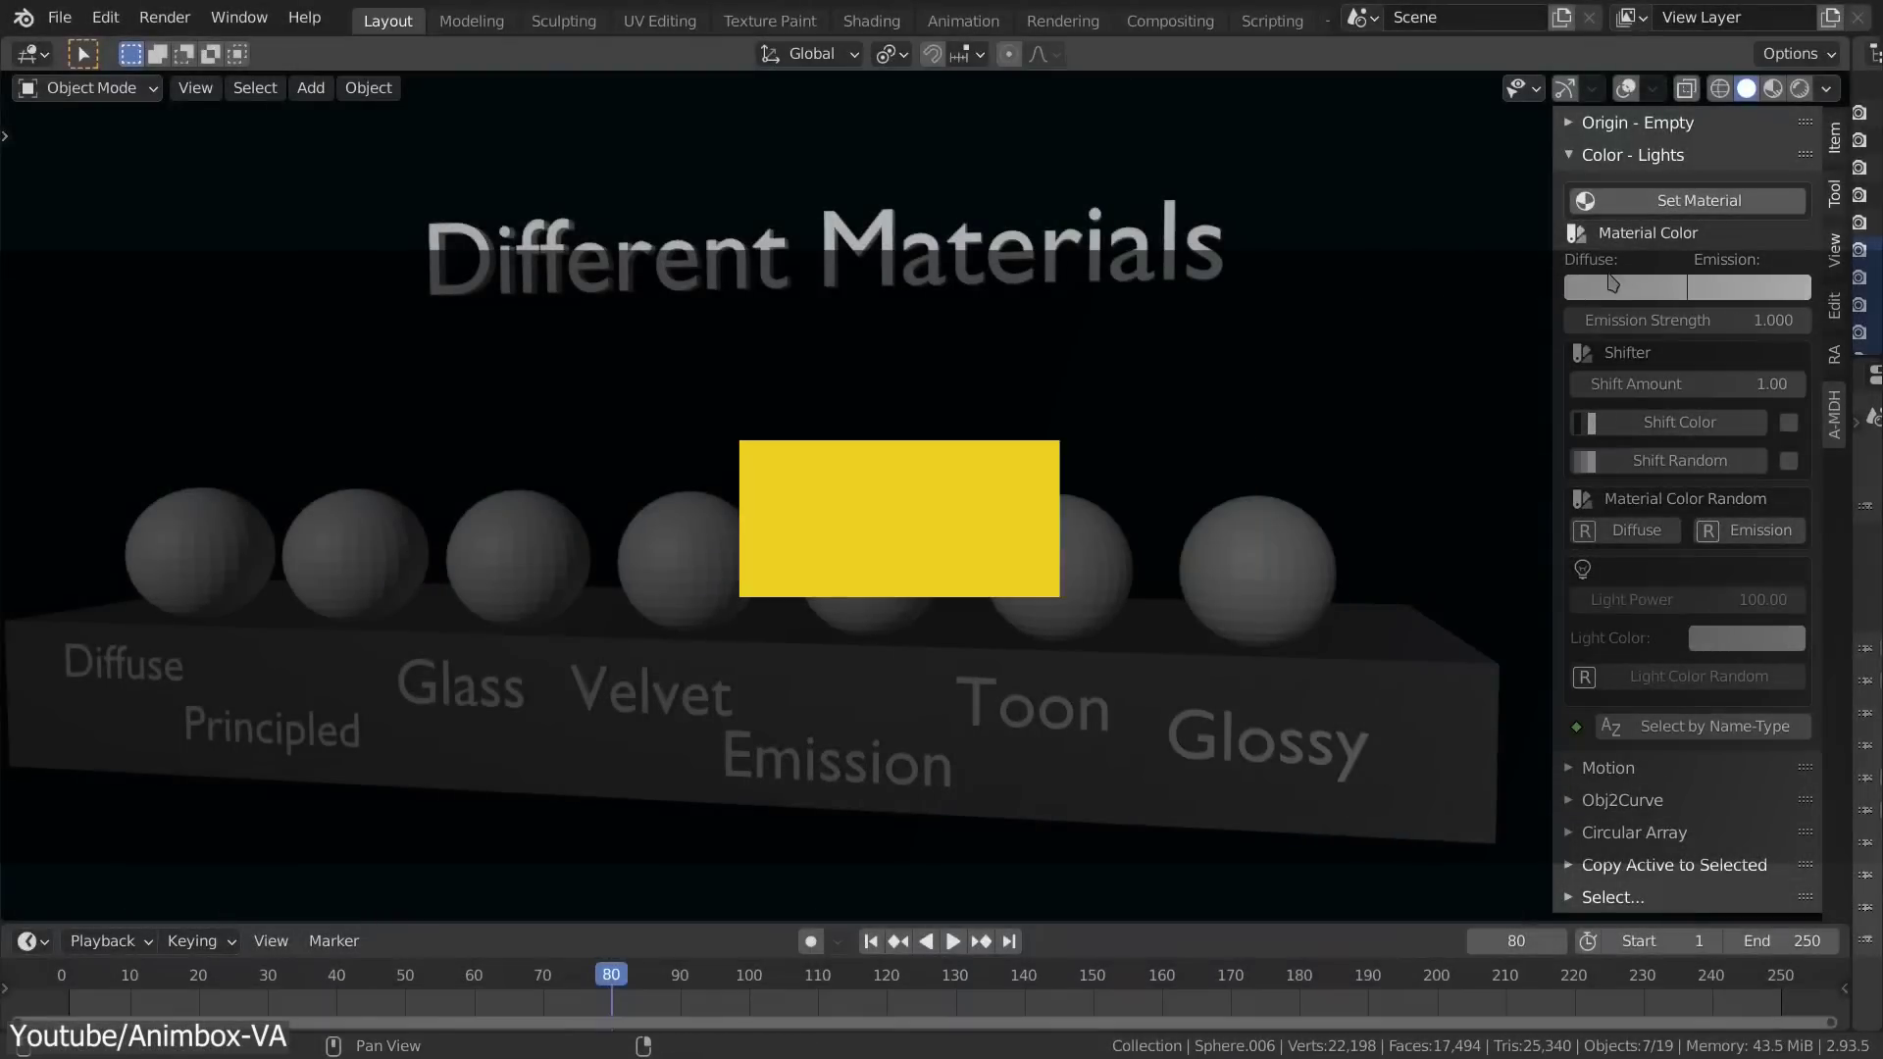
# - Set a blue diffuse colour on the spheres and keyframe it at frame 80
pyautogui.click(1612, 283)
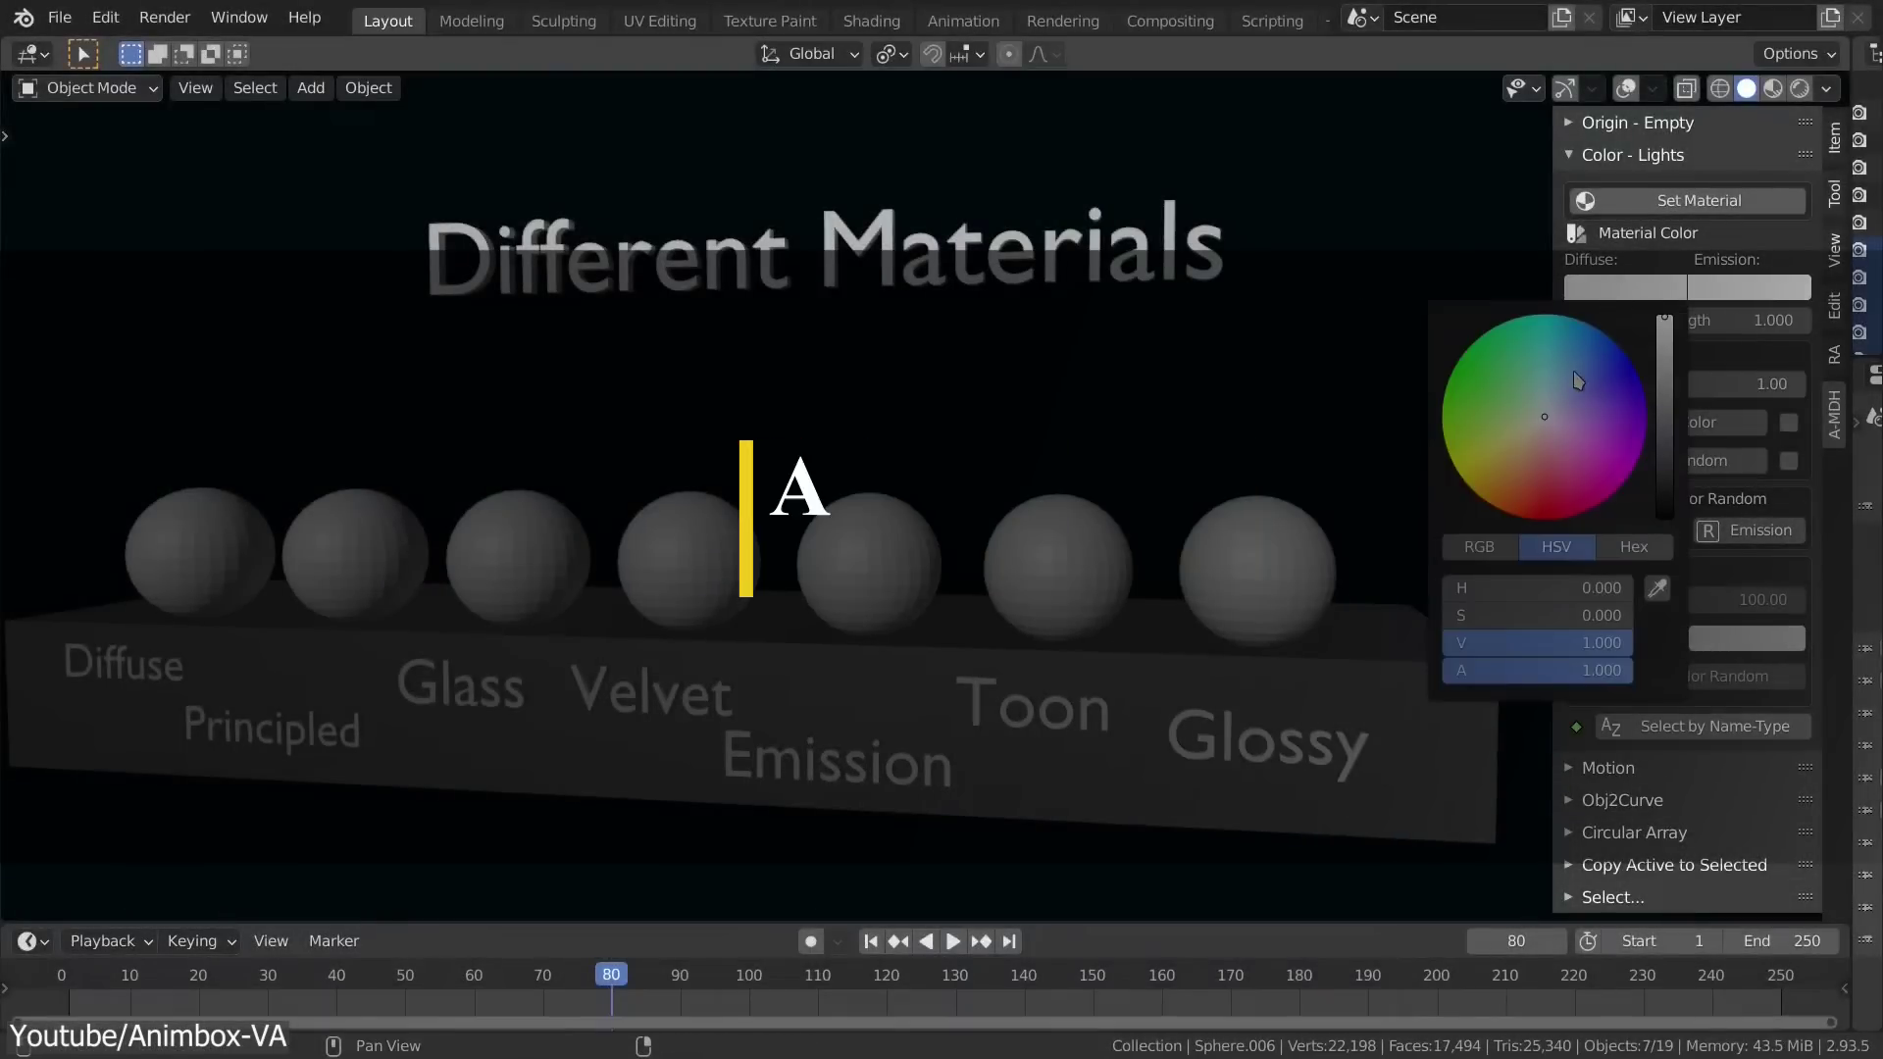
pyautogui.click(1501, 500)
pyautogui.press('i')
pyautogui.press('space')
pyautogui.press('space')
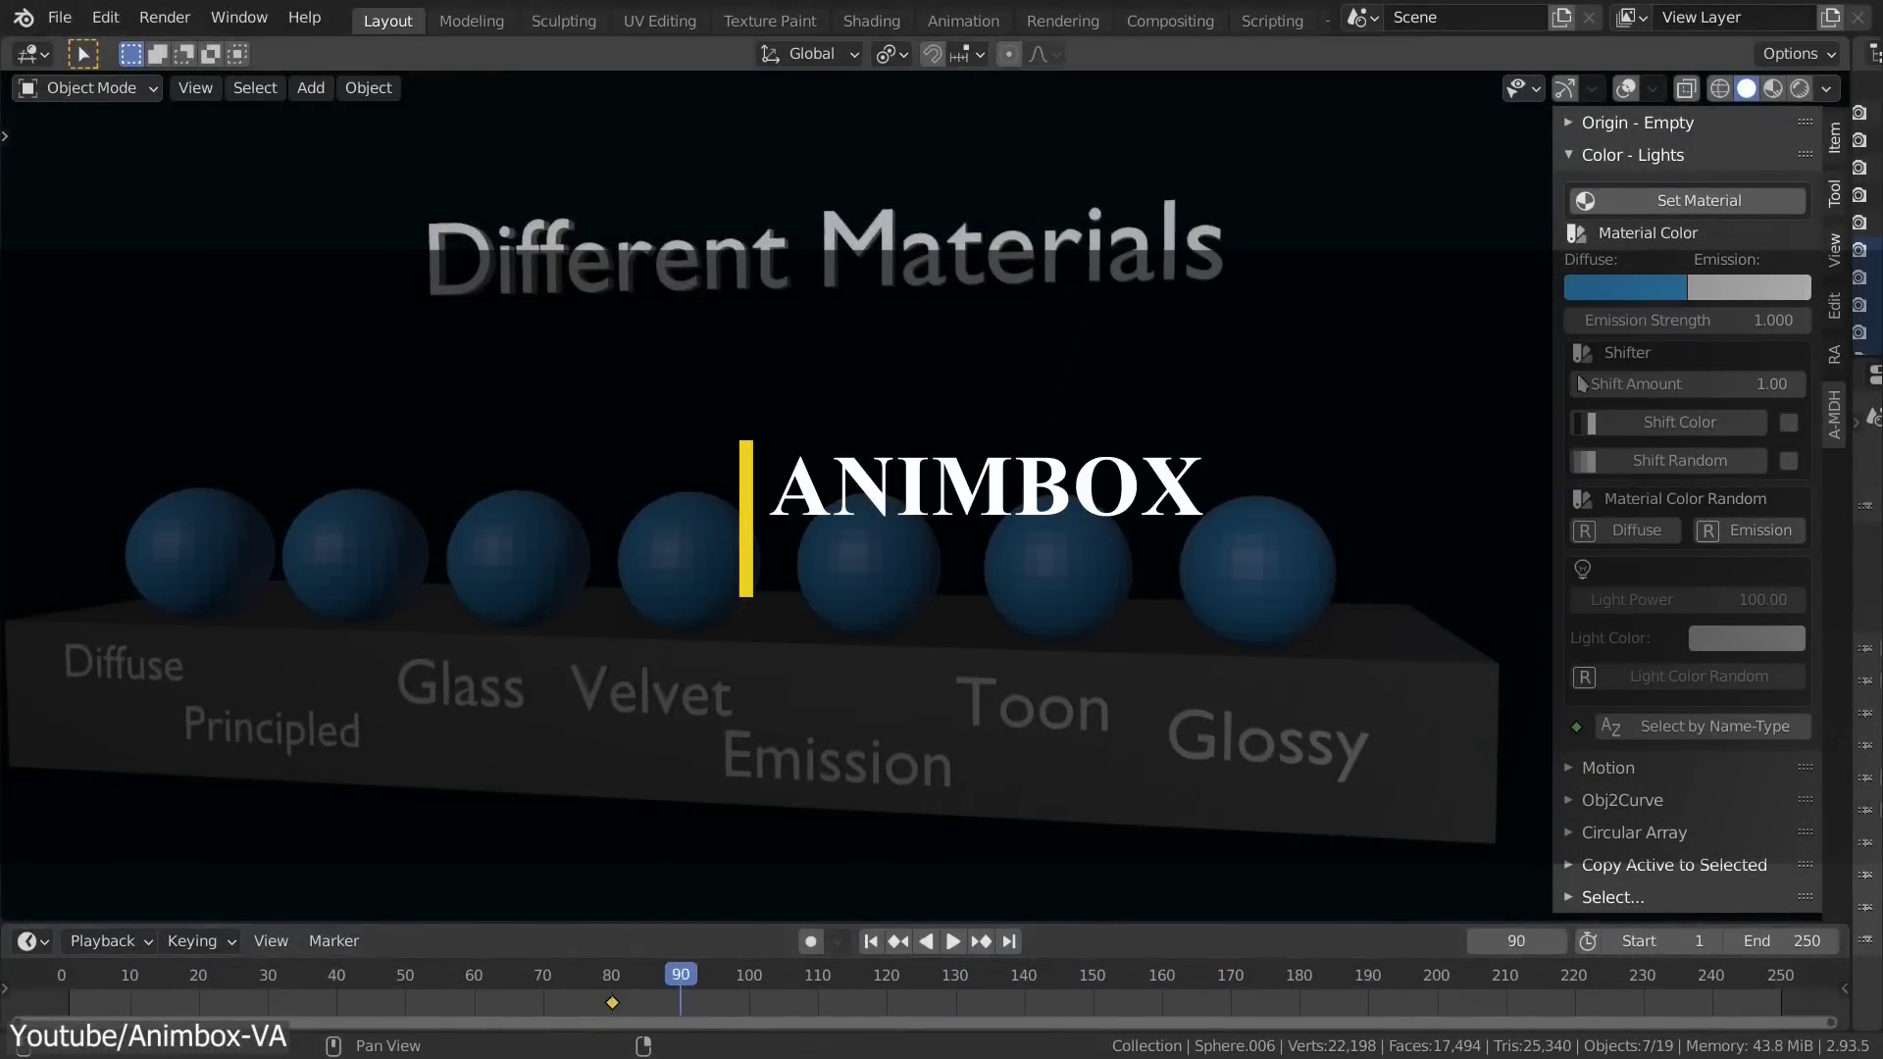
pyautogui.click(1618, 288)
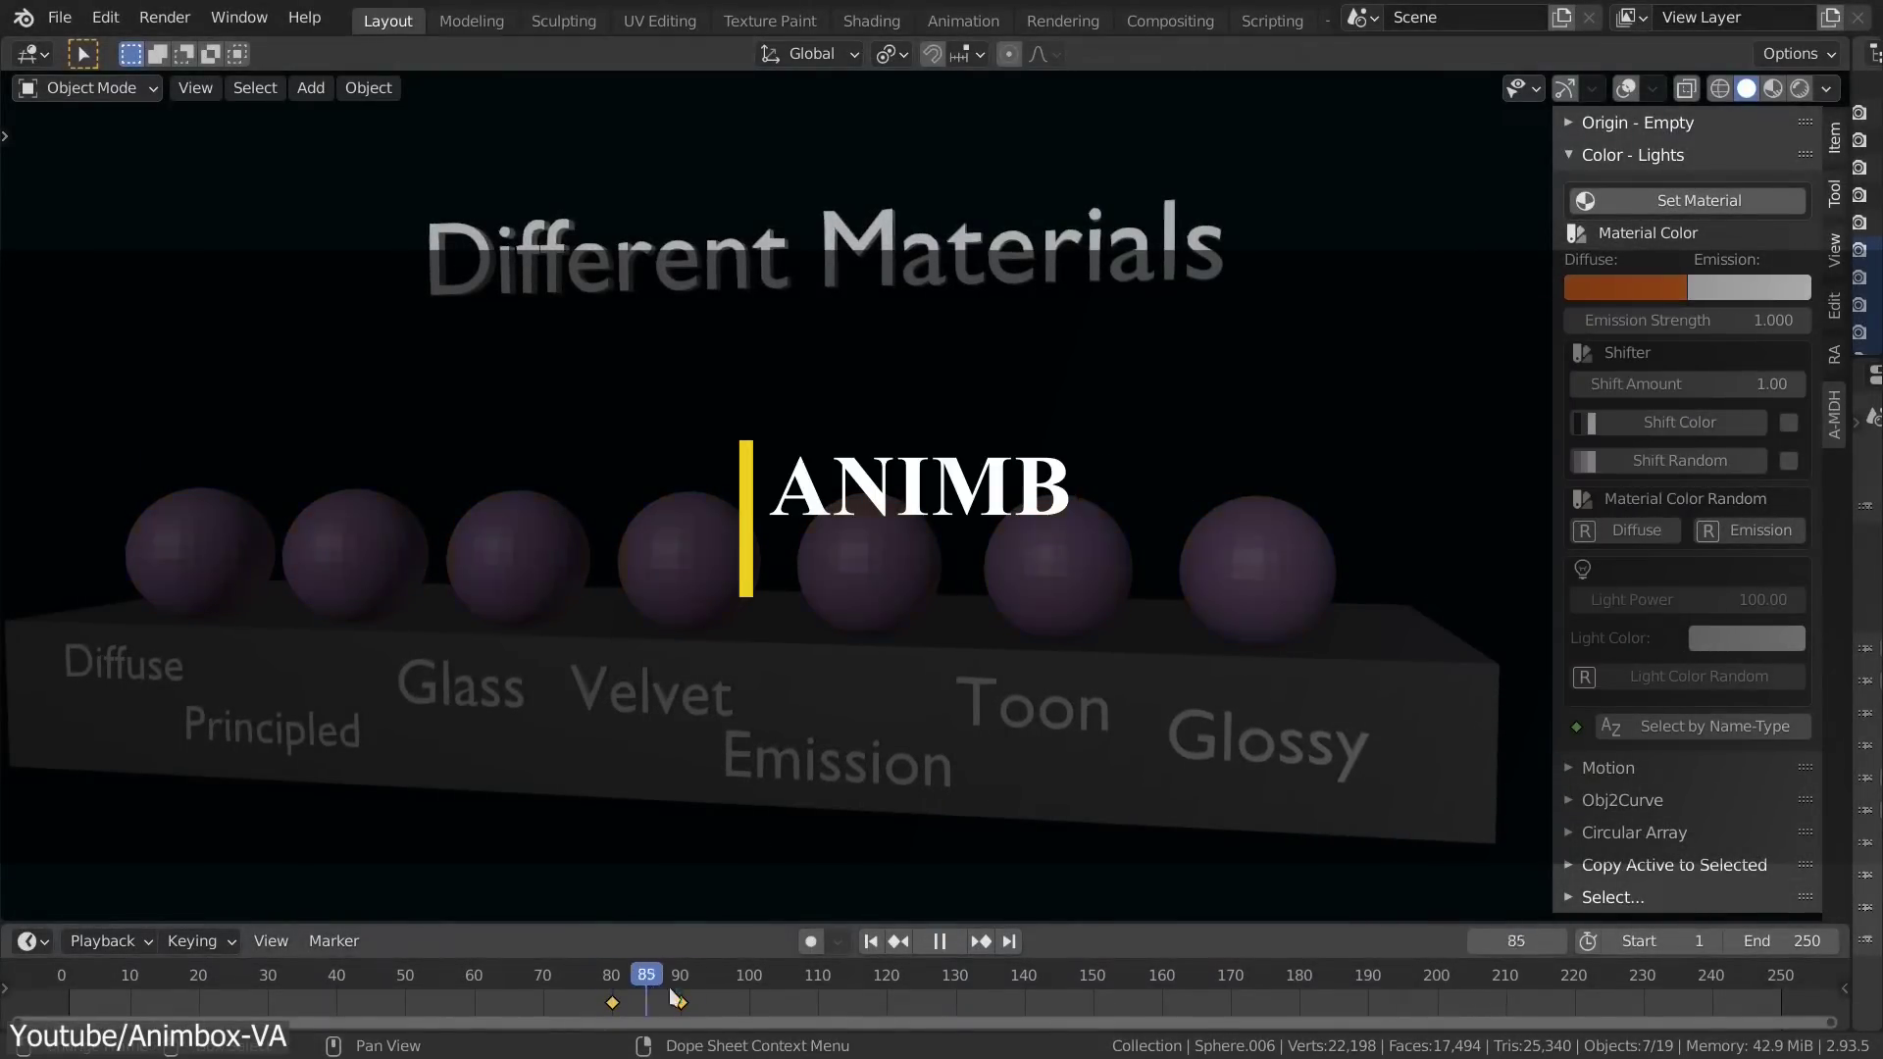
pyautogui.moveTo(674, 998); pyautogui.dragTo(596, 1000)
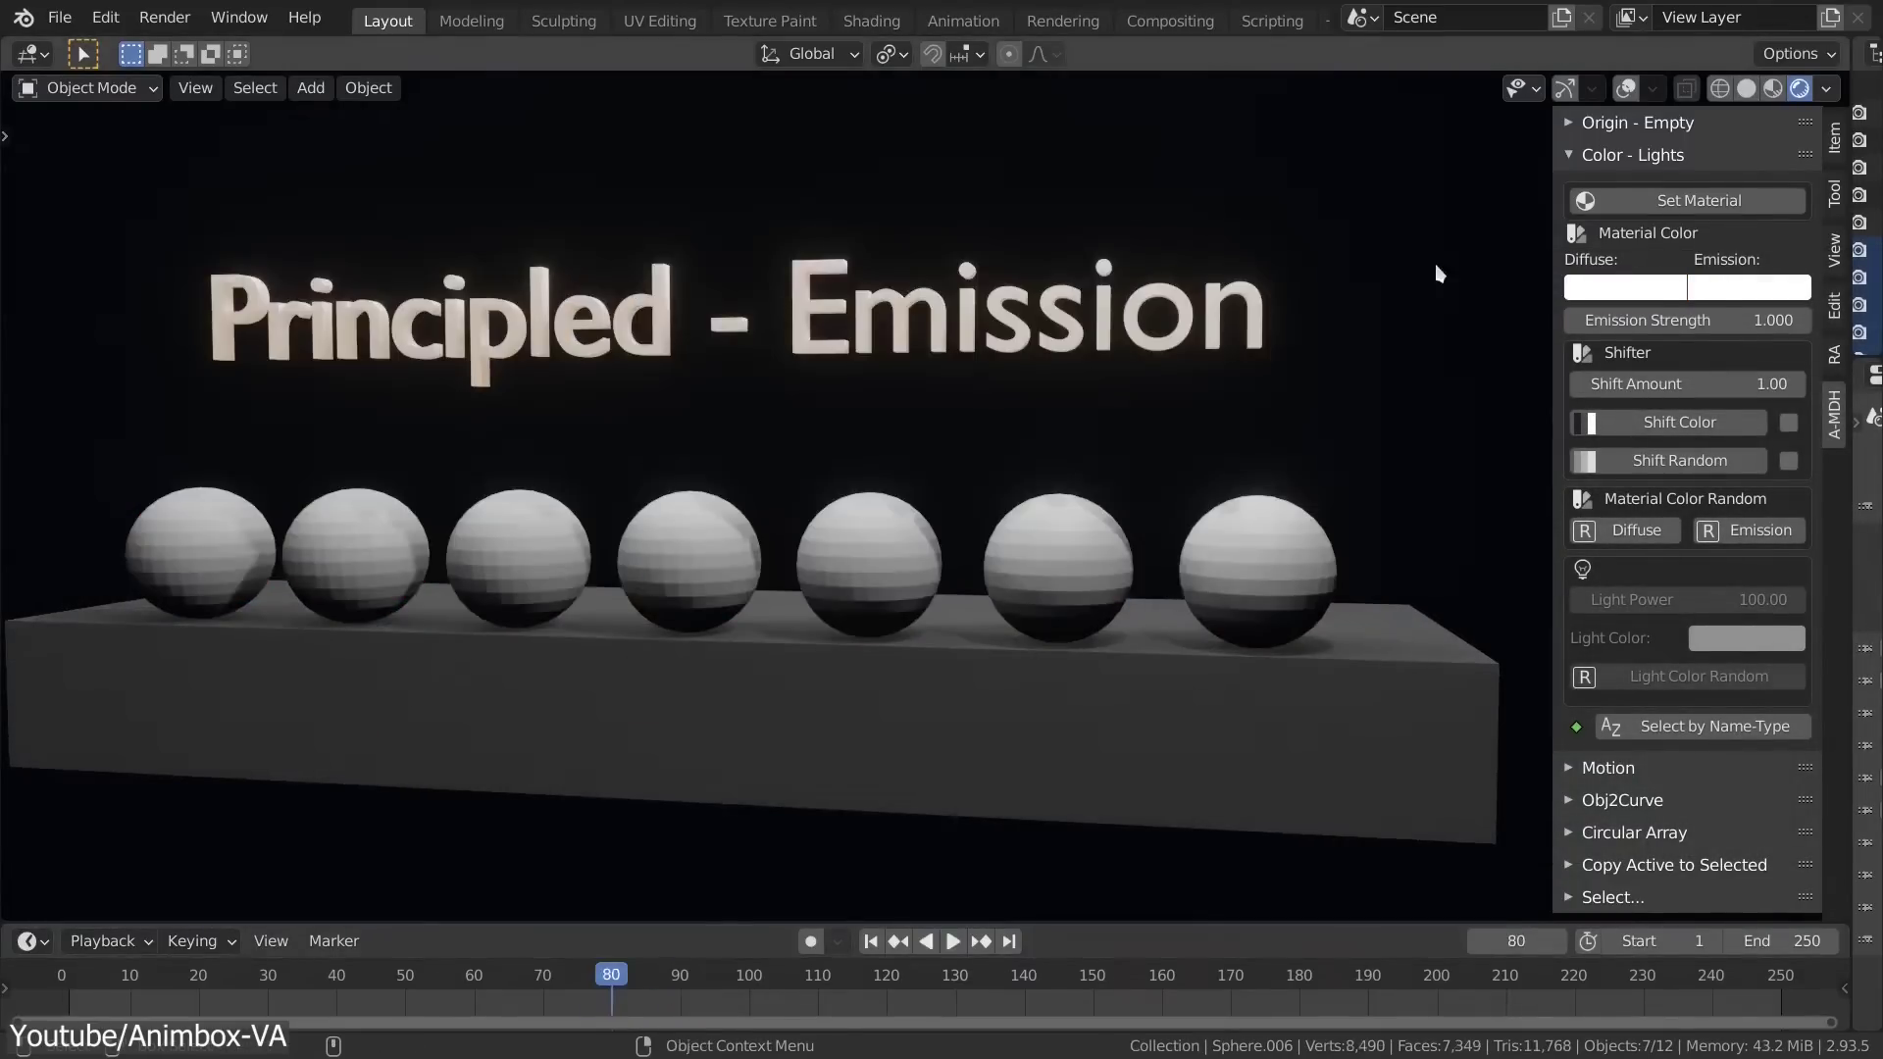
# - Key a light-blue emission colour at frame 90, preview it, and enter a new emission strength at frame 95
pyautogui.click(1730, 291)
pyautogui.moveTo(1683, 406); pyautogui.dragTo(1688, 365)
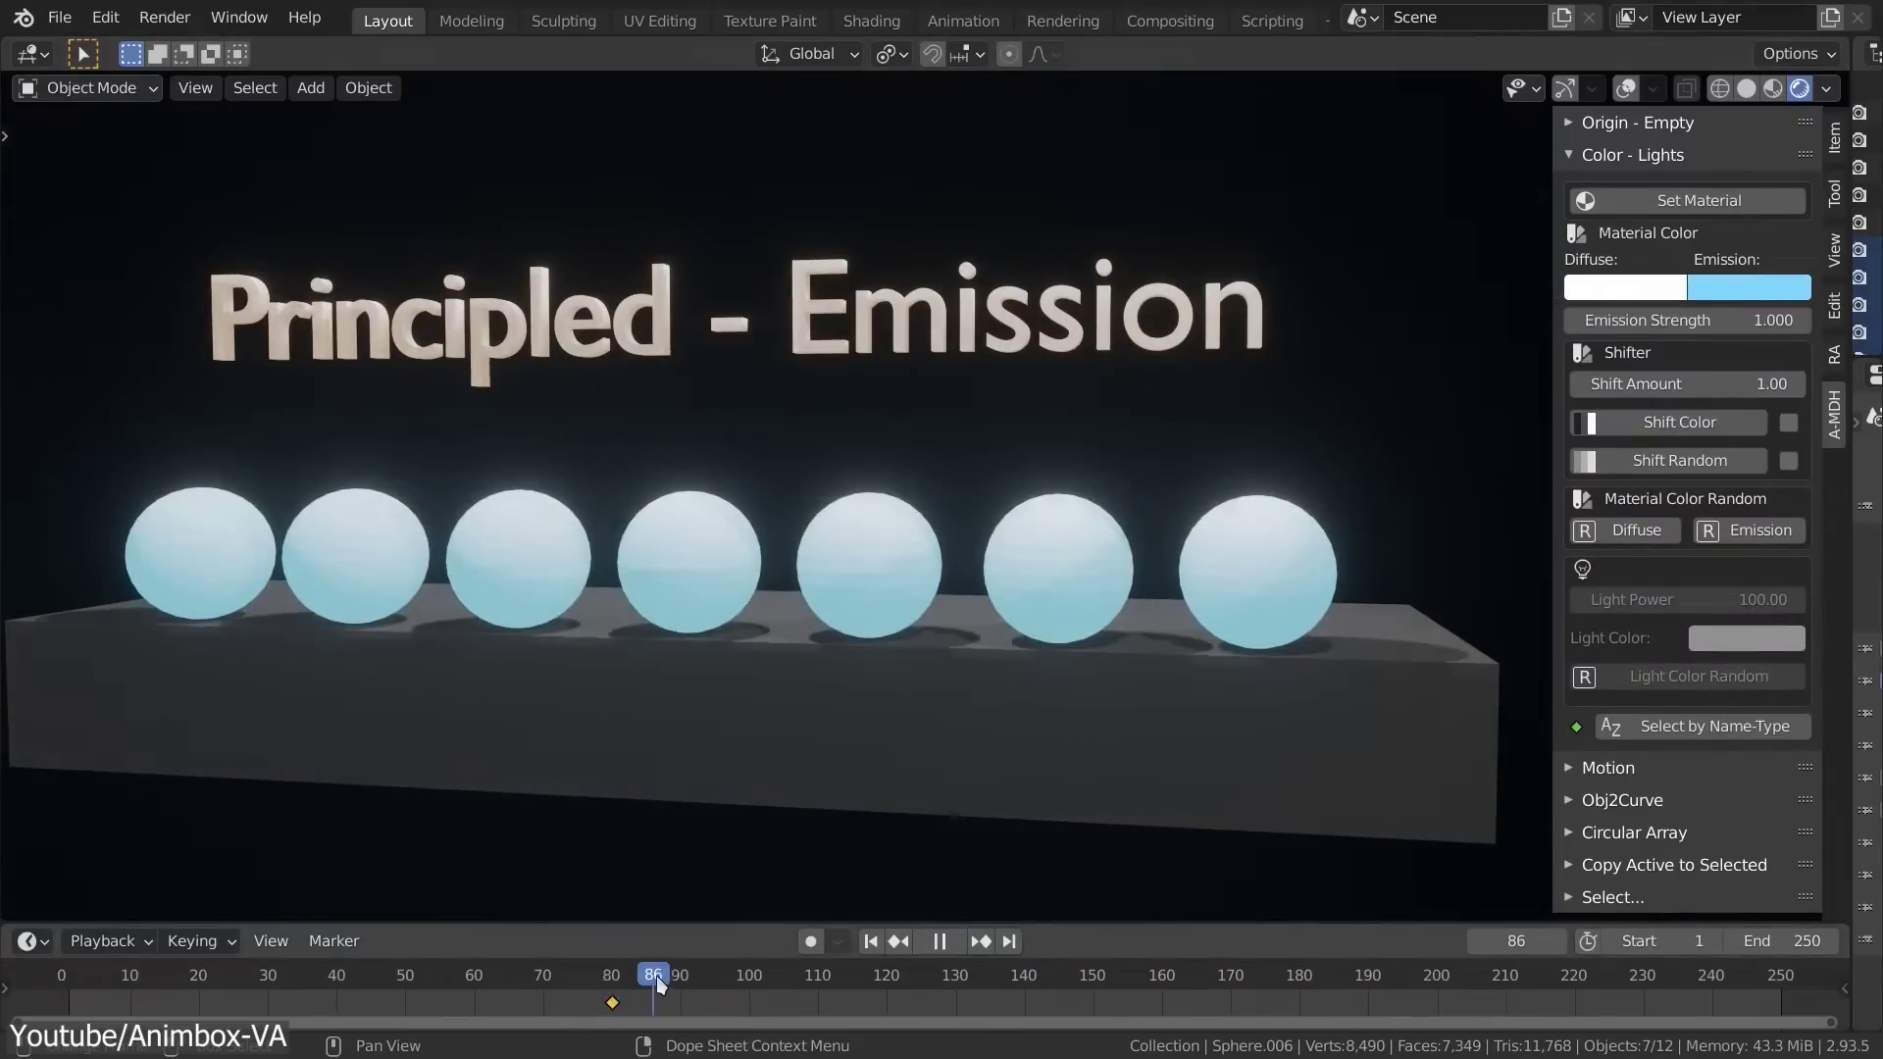
pyautogui.click(1762, 292)
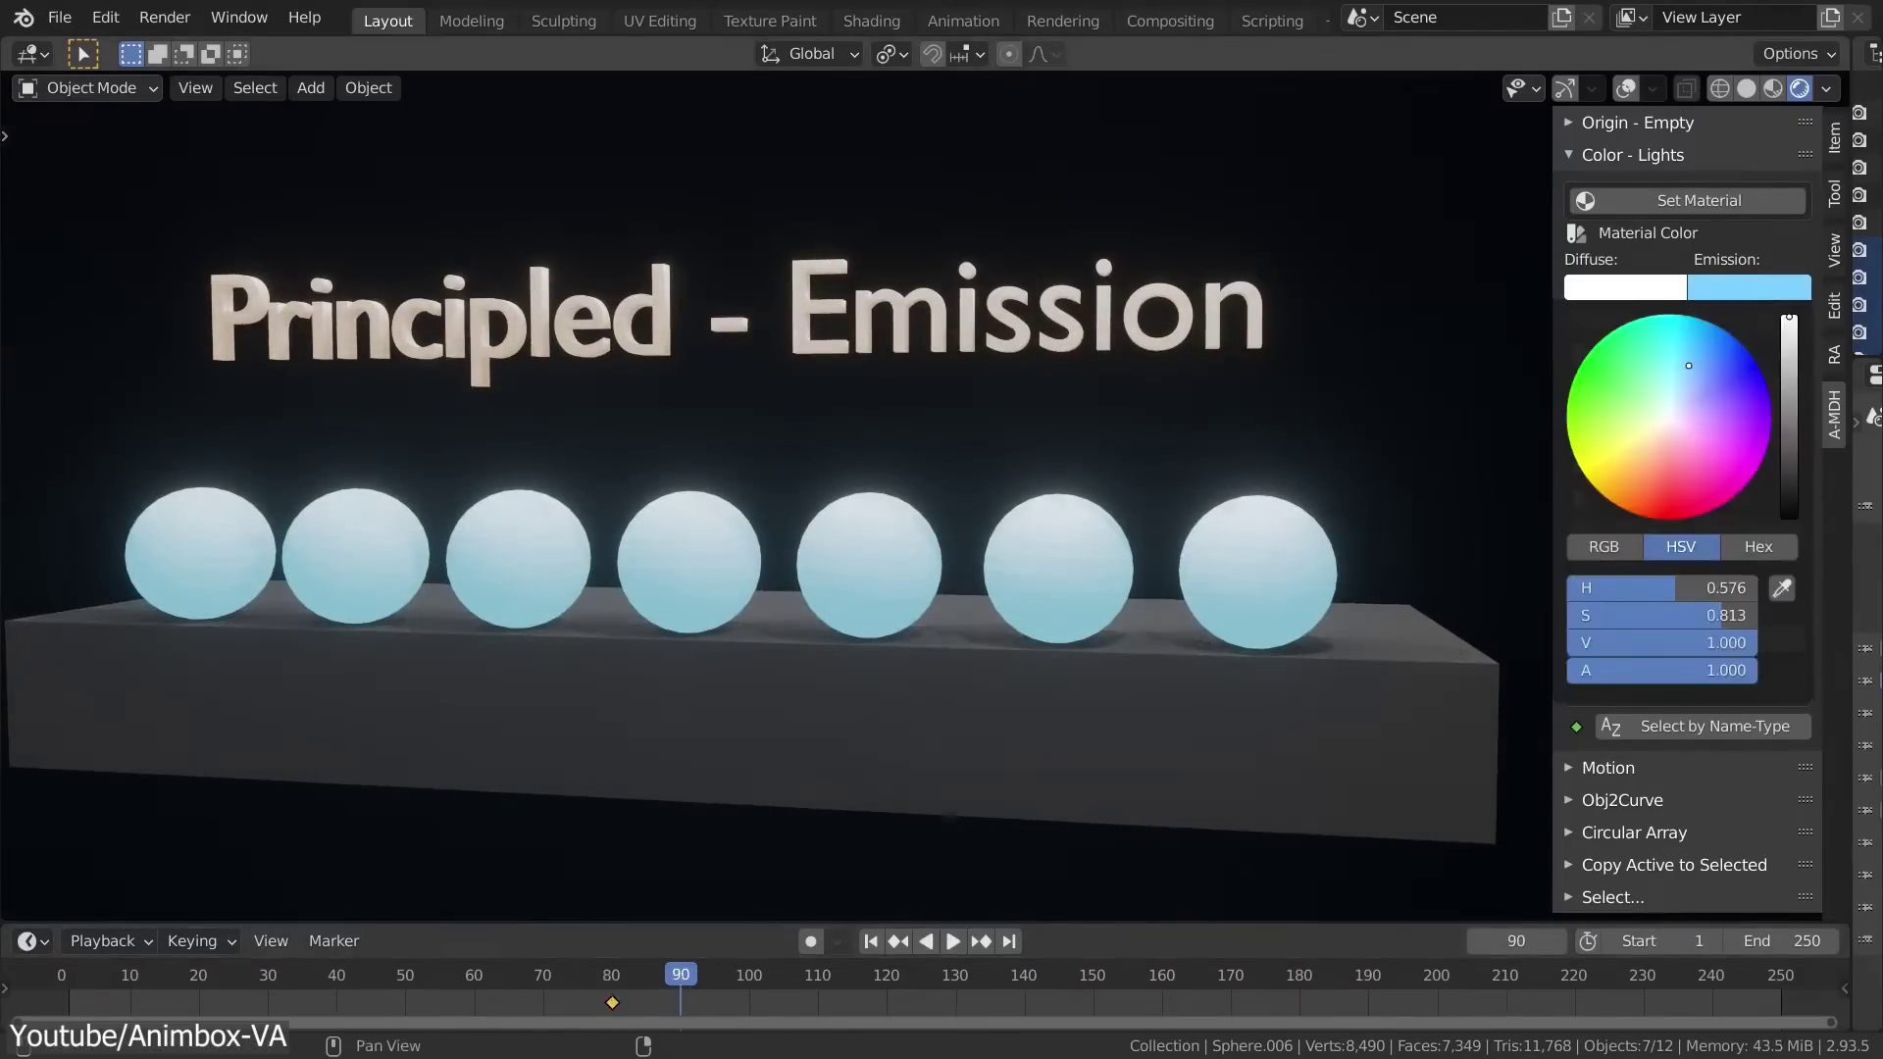
pyautogui.press('i')
pyautogui.press('space')
pyautogui.click(618, 981)
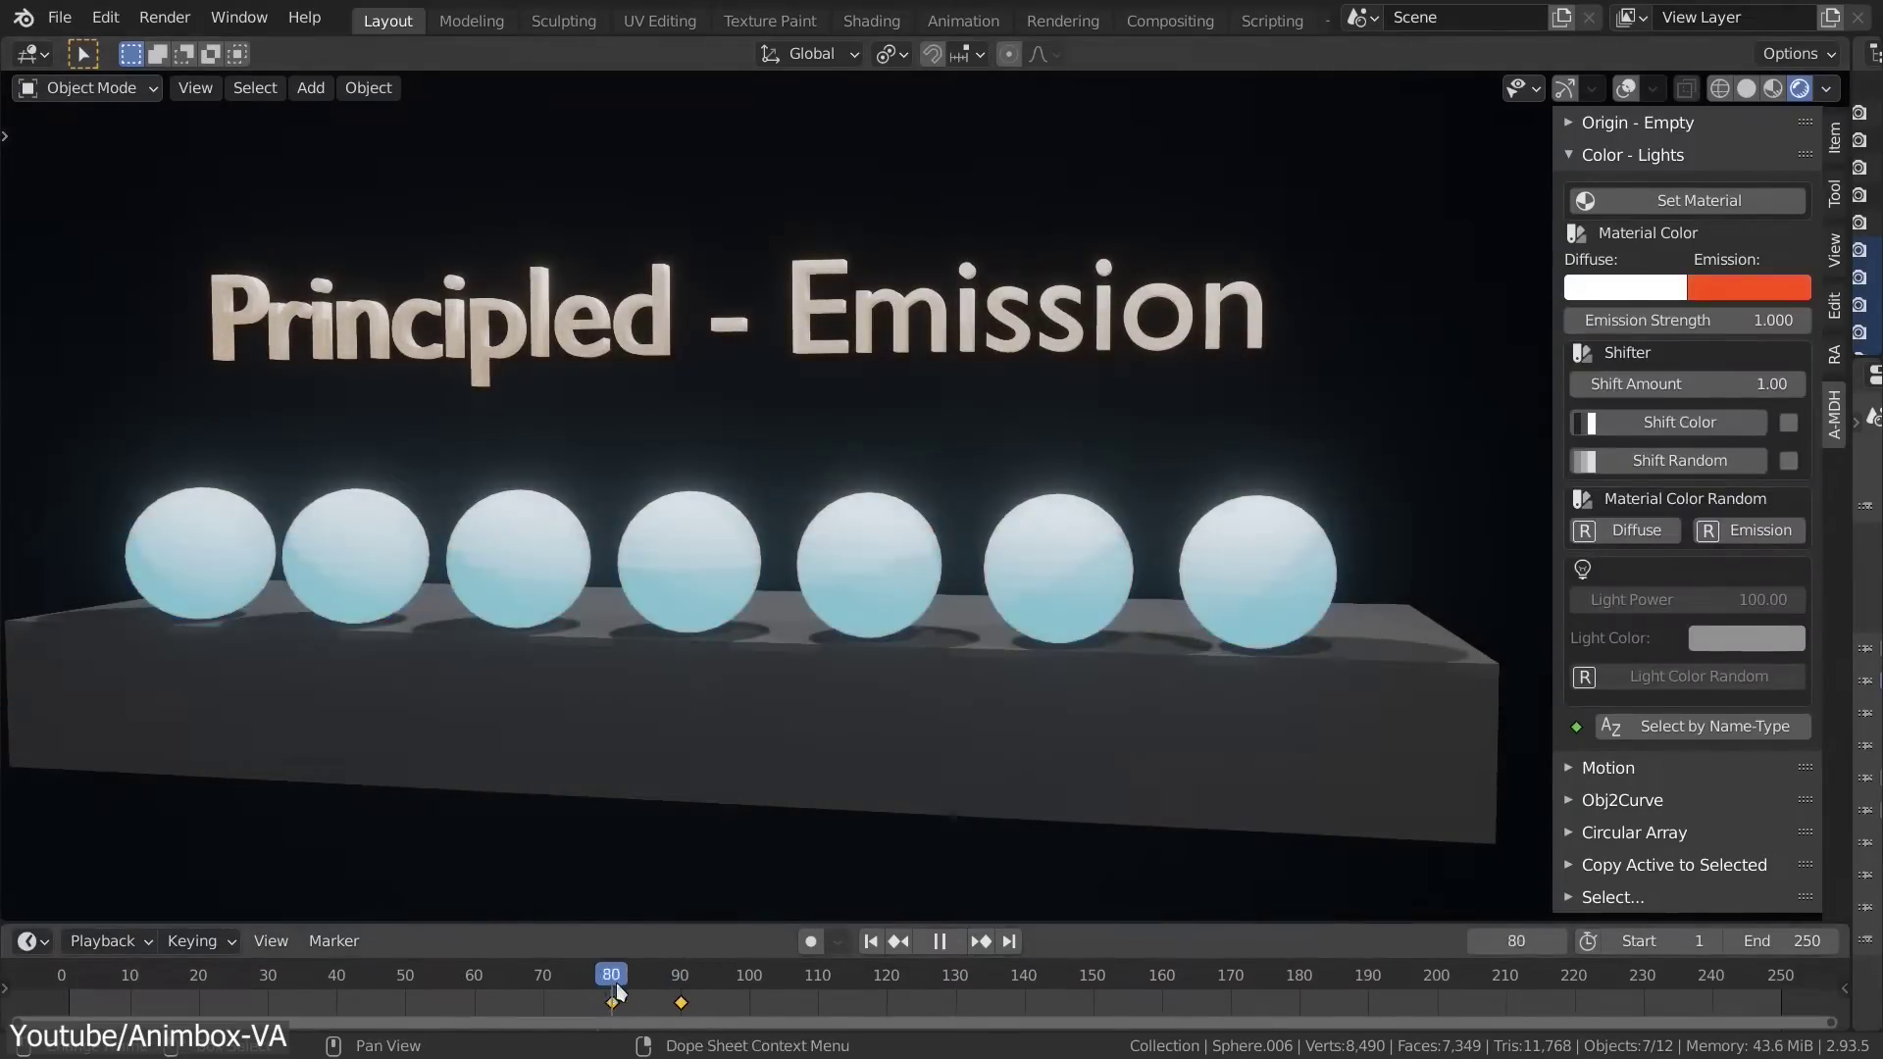
pyautogui.moveTo(617, 992); pyautogui.dragTo(686, 986)
pyautogui.press('space')
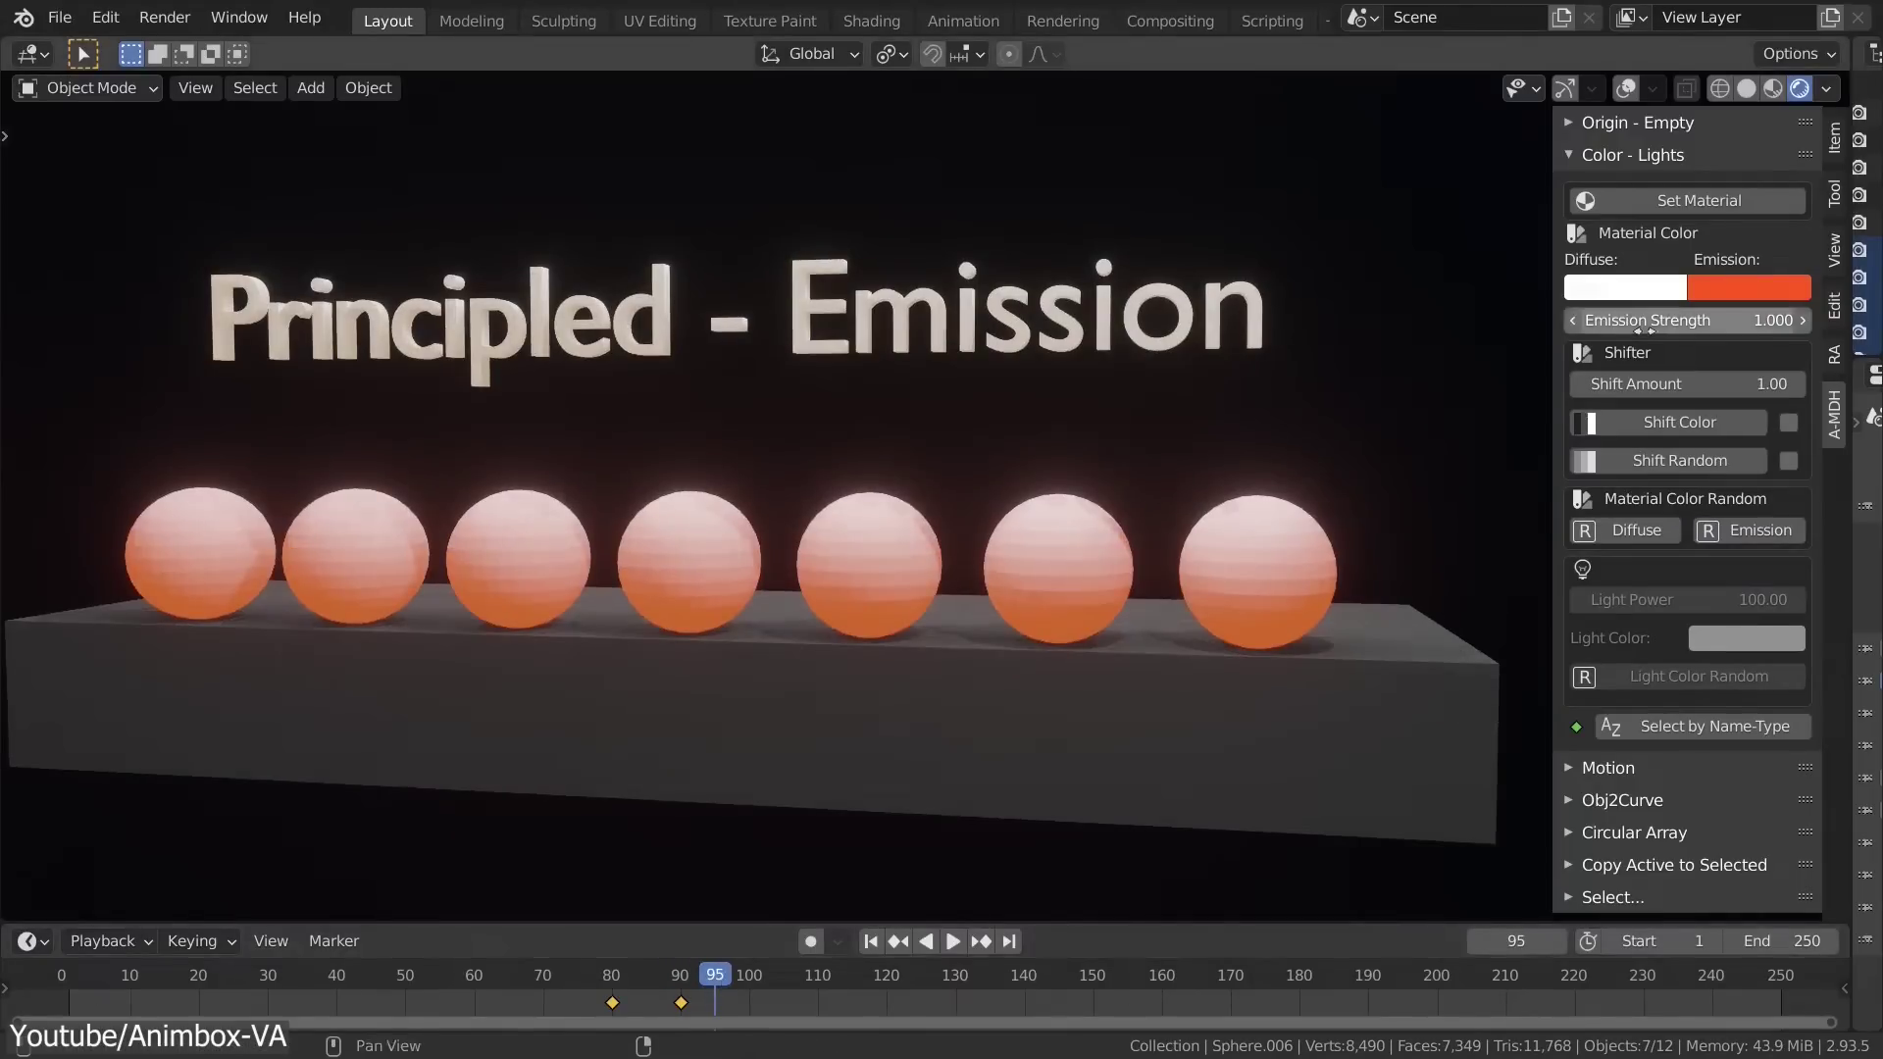
pyautogui.write('5')
pyautogui.press('Return')
# - Confirm the emission strength and give the spheres Shift Color and Shift Random colour gradients
pyautogui.press('i')
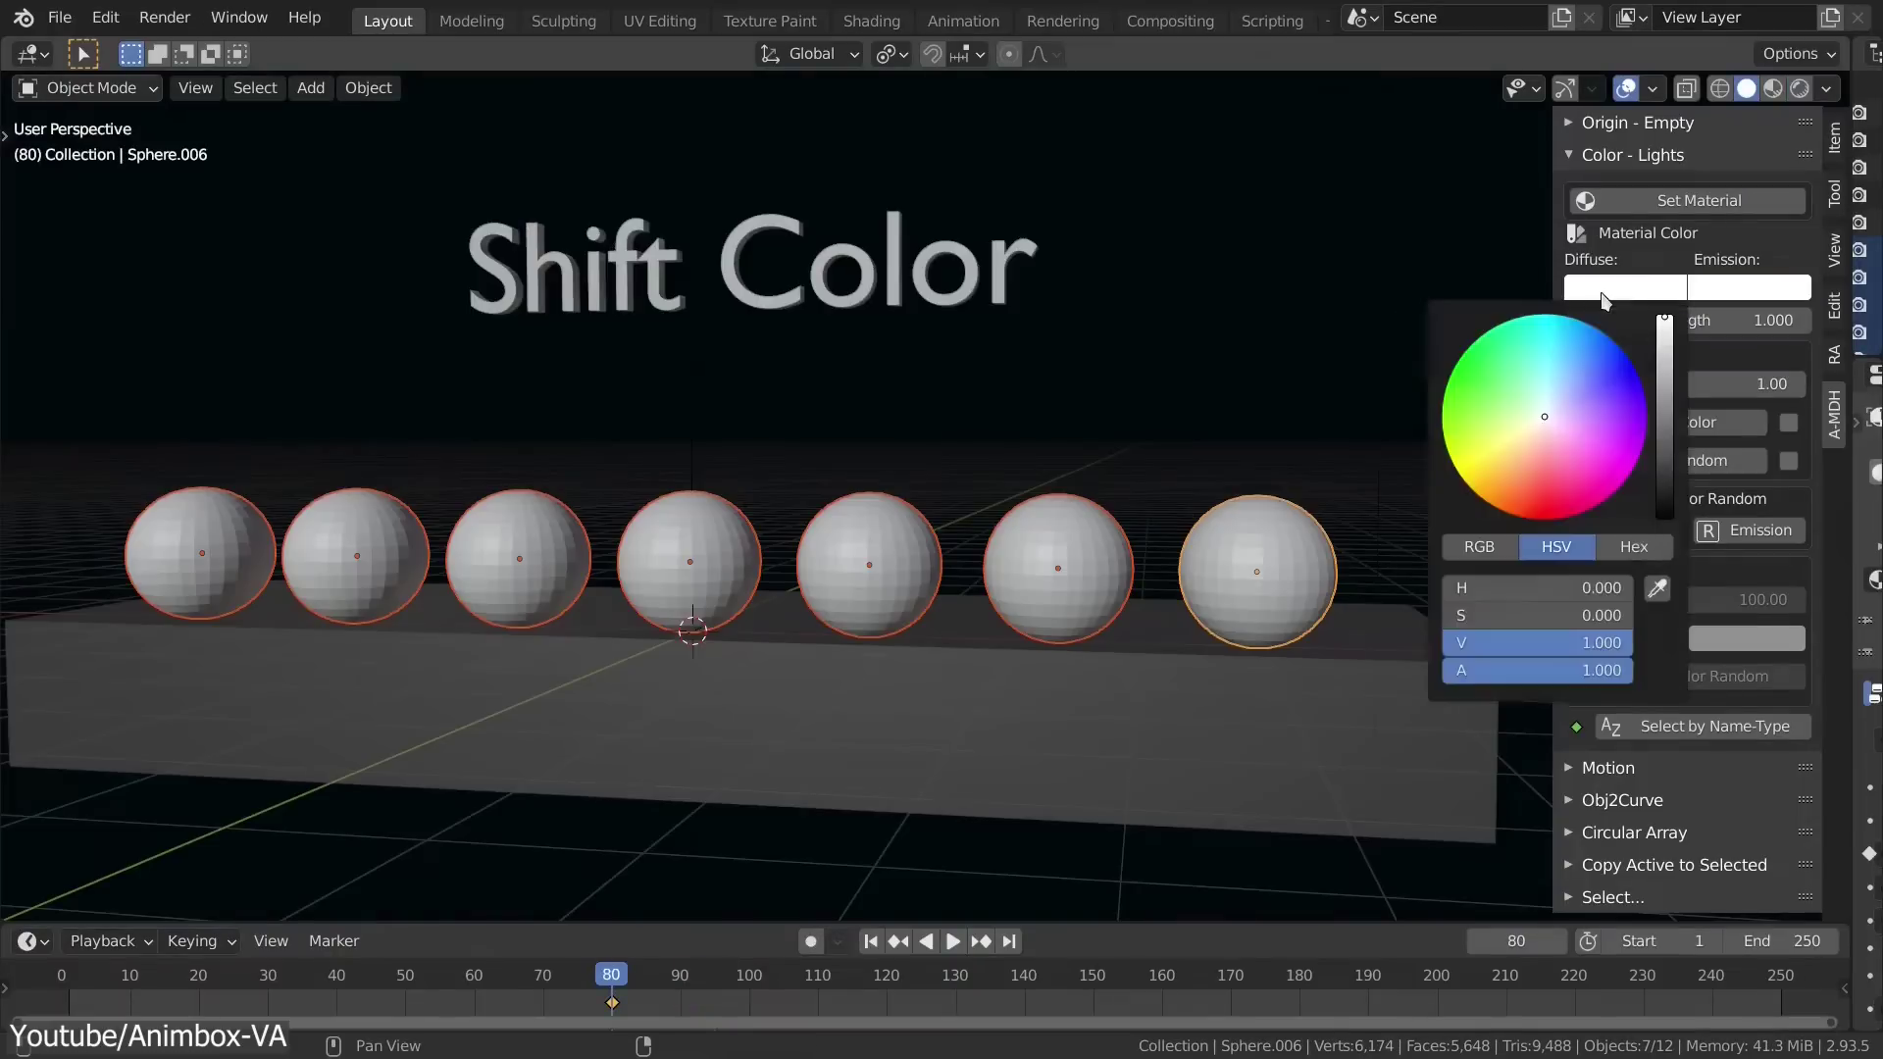
pyautogui.click(1471, 388)
pyautogui.click(1627, 422)
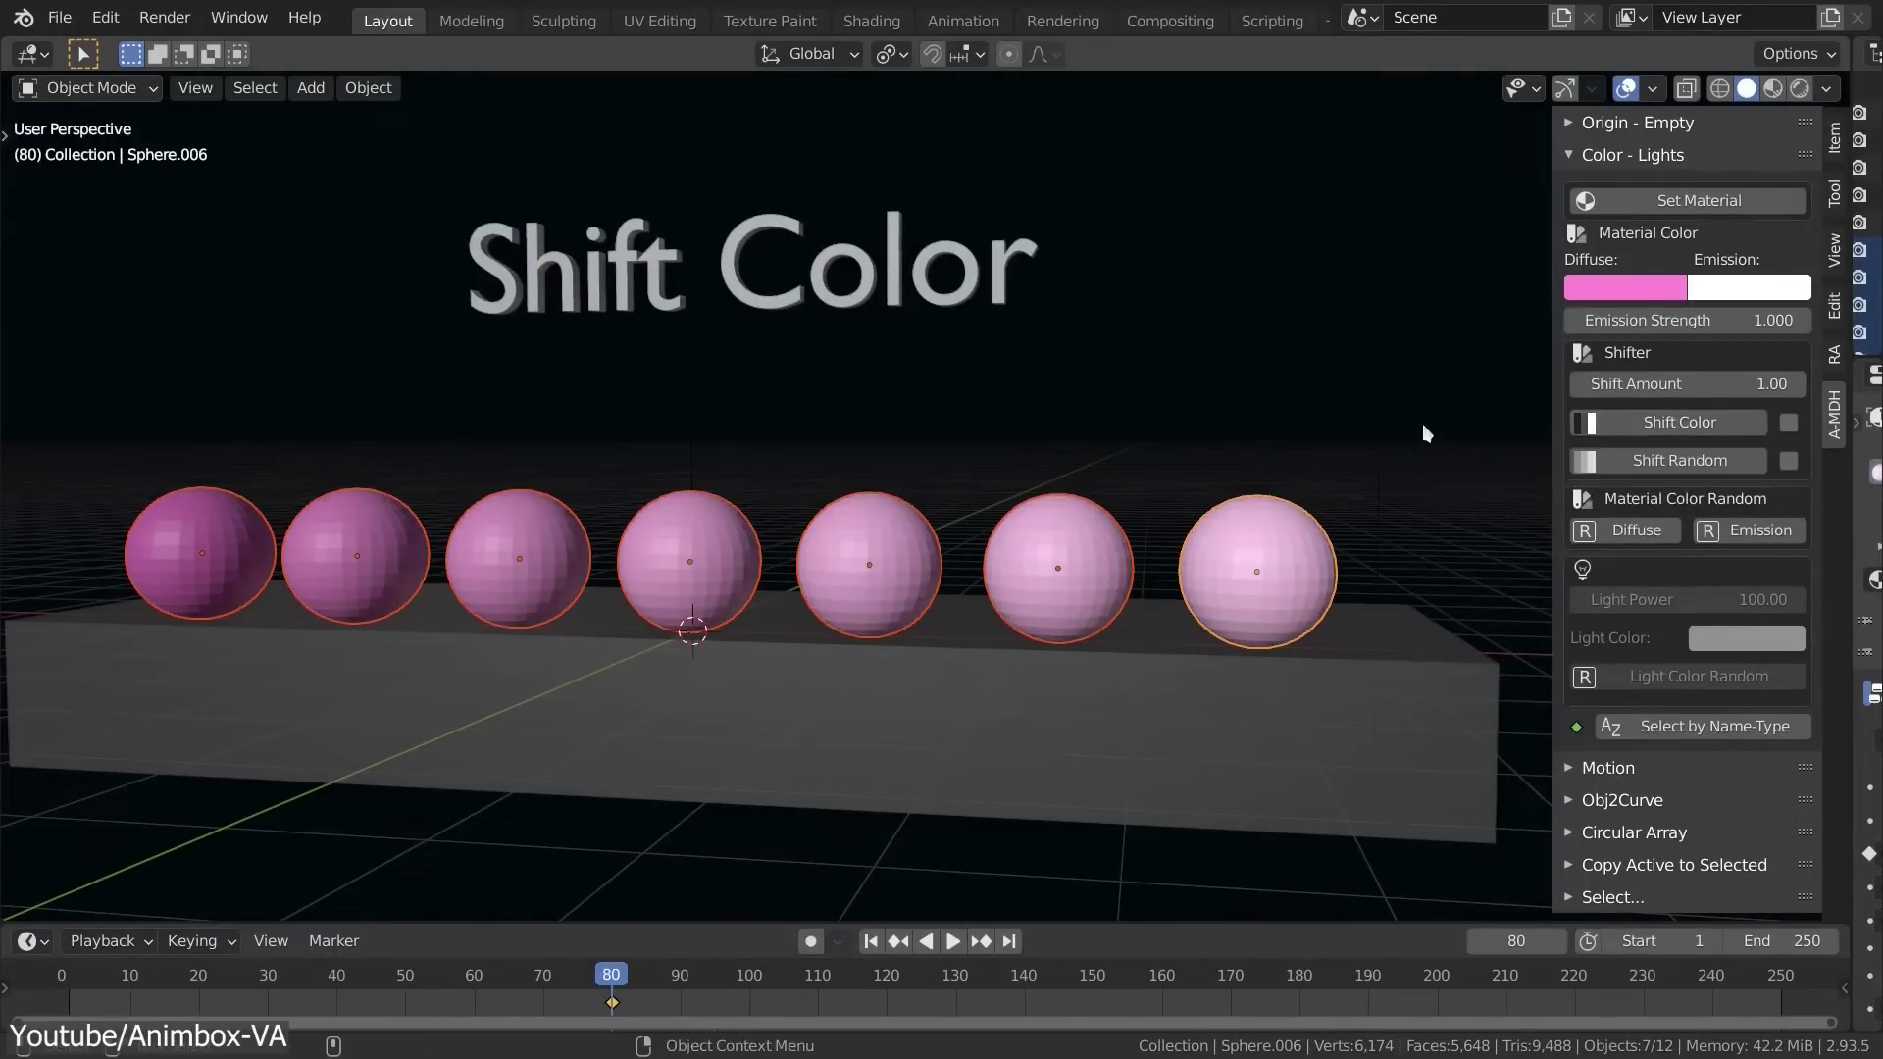
pyautogui.click(1788, 422)
pyautogui.click(1691, 425)
pyautogui.click(1625, 287)
pyautogui.click(1599, 391)
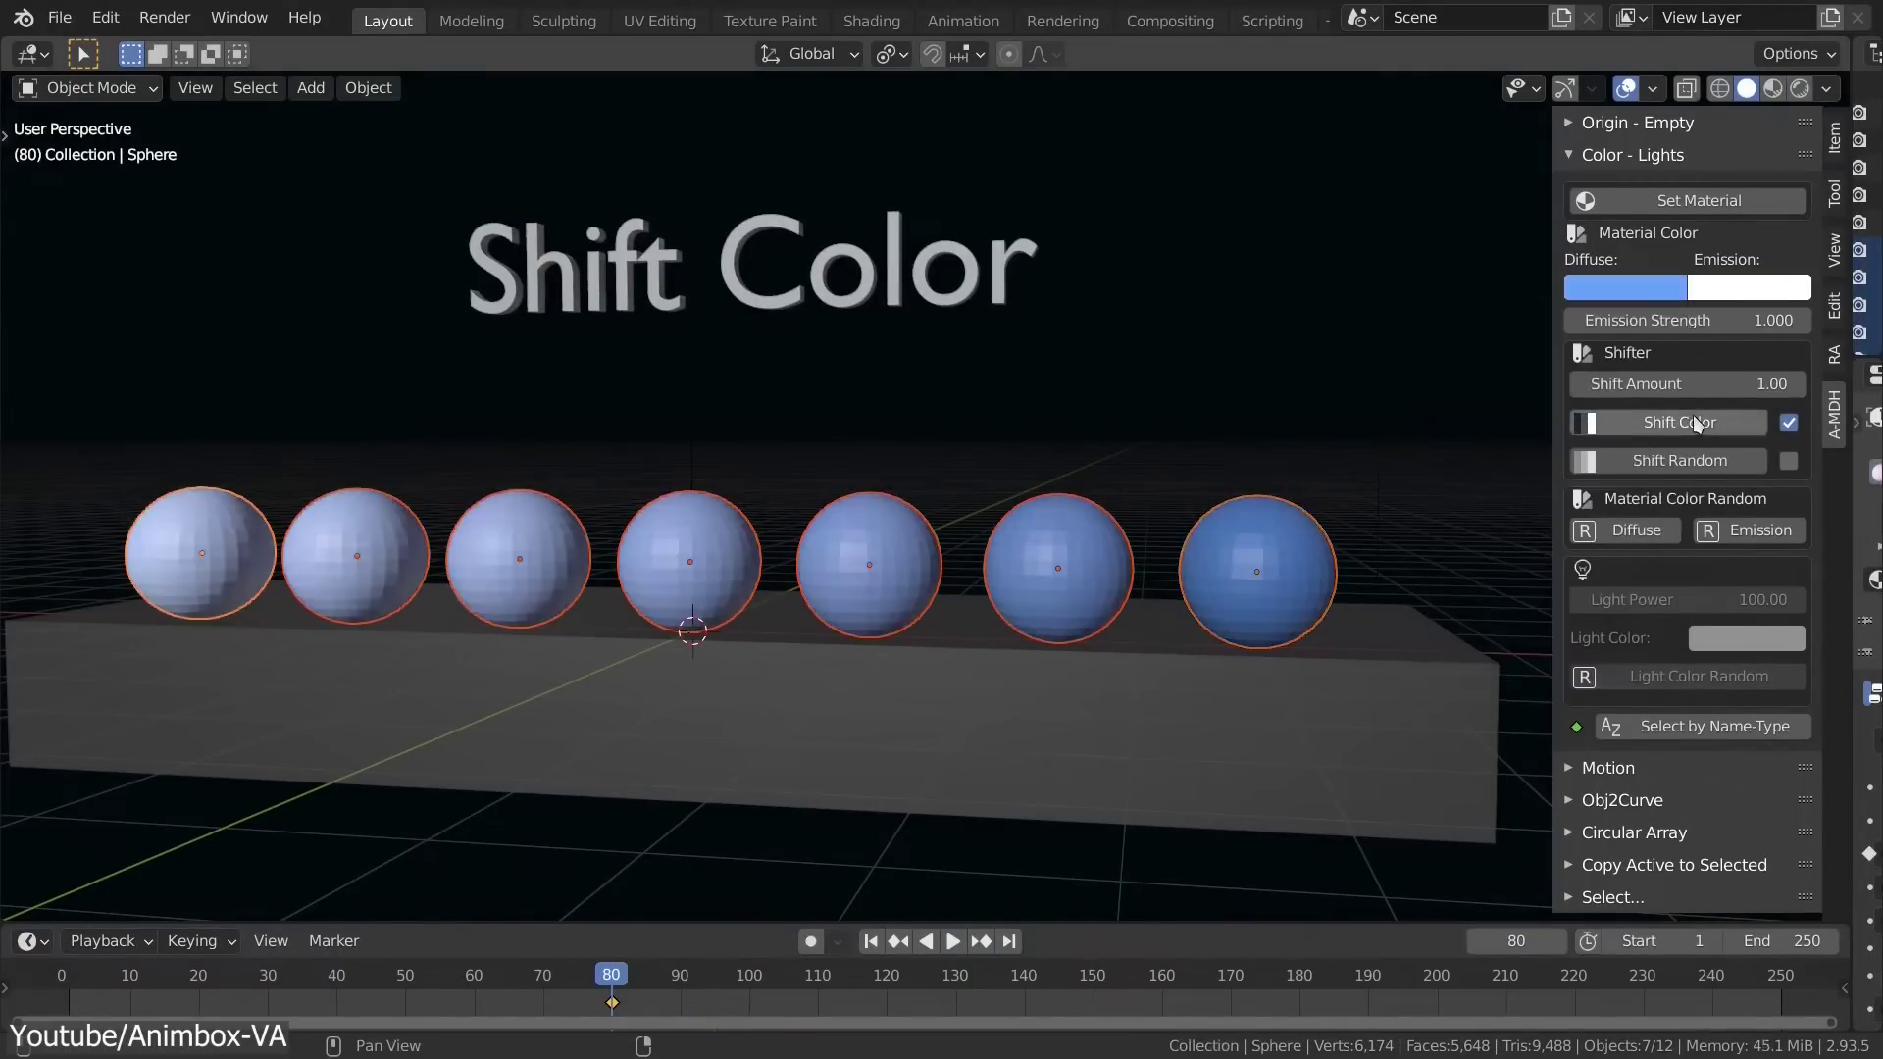
pyautogui.click(1657, 457)
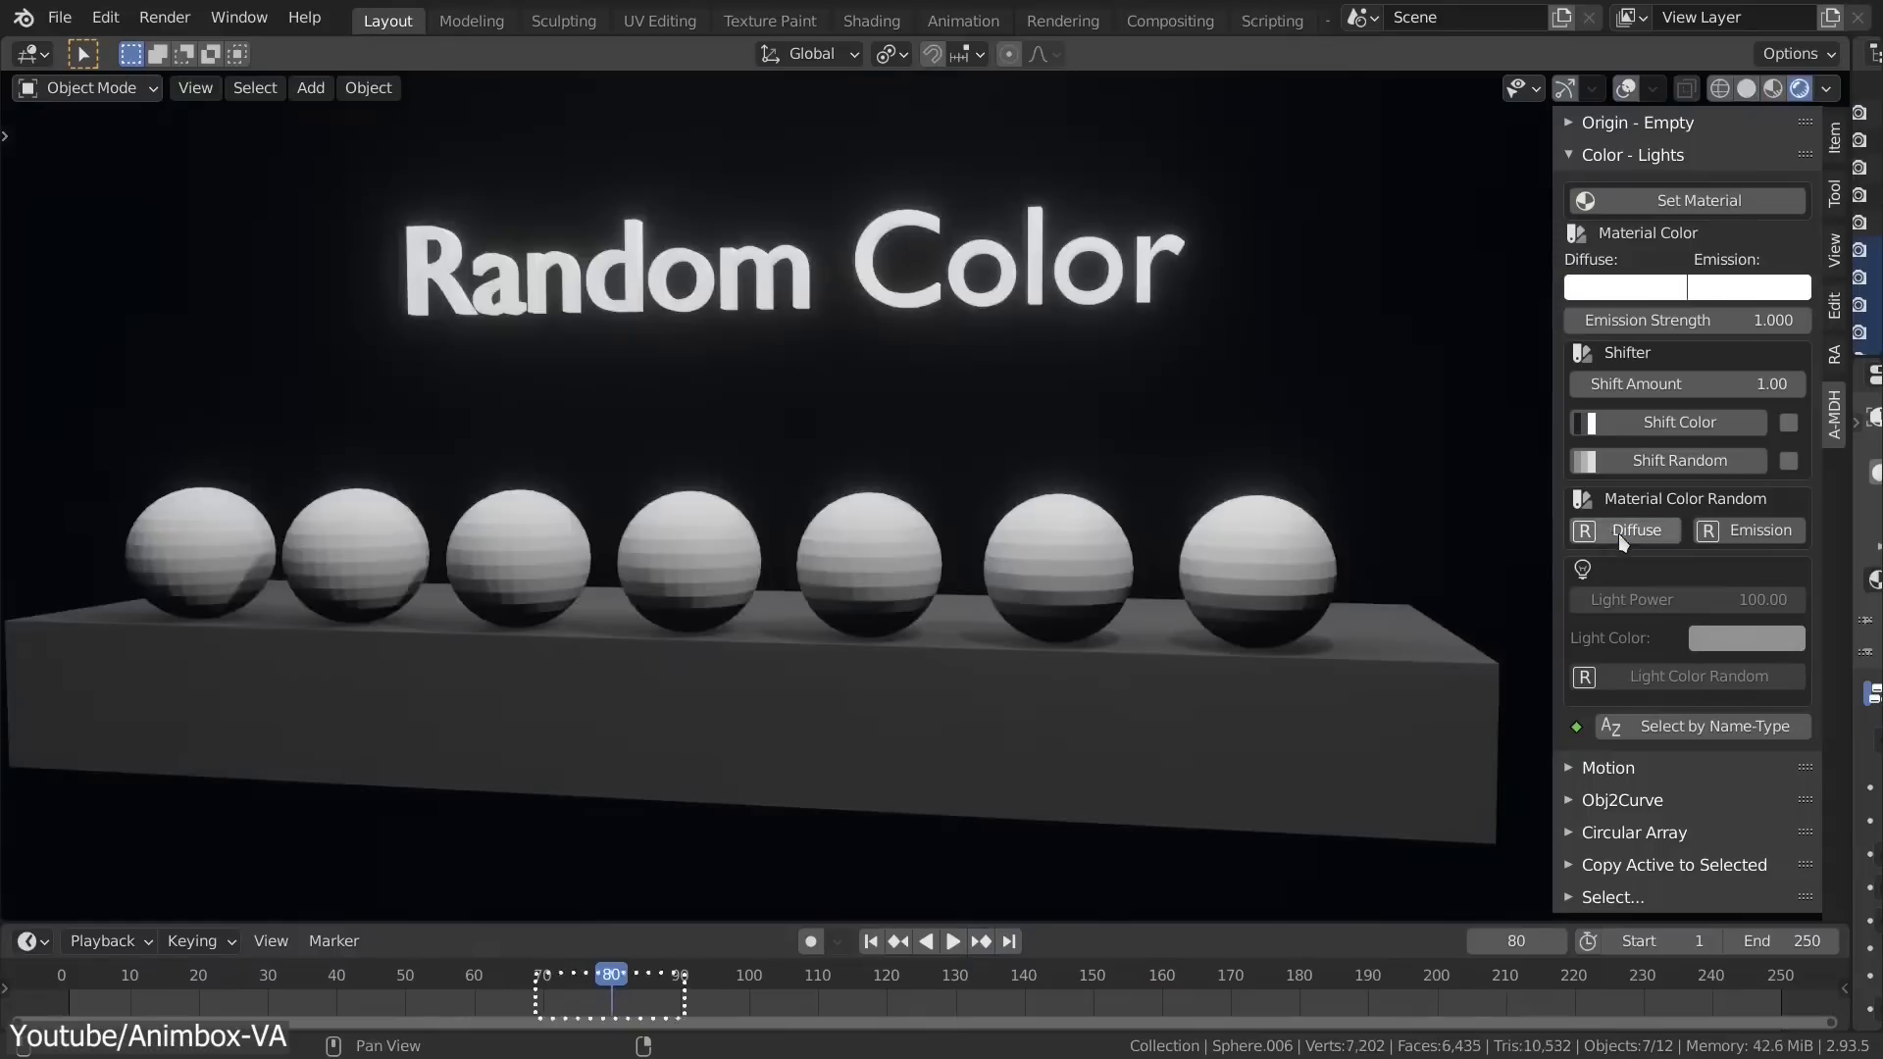
# - Randomise the spheres' diffuse and emission colours and give the lights blue then random colours
pyautogui.click(1623, 530)
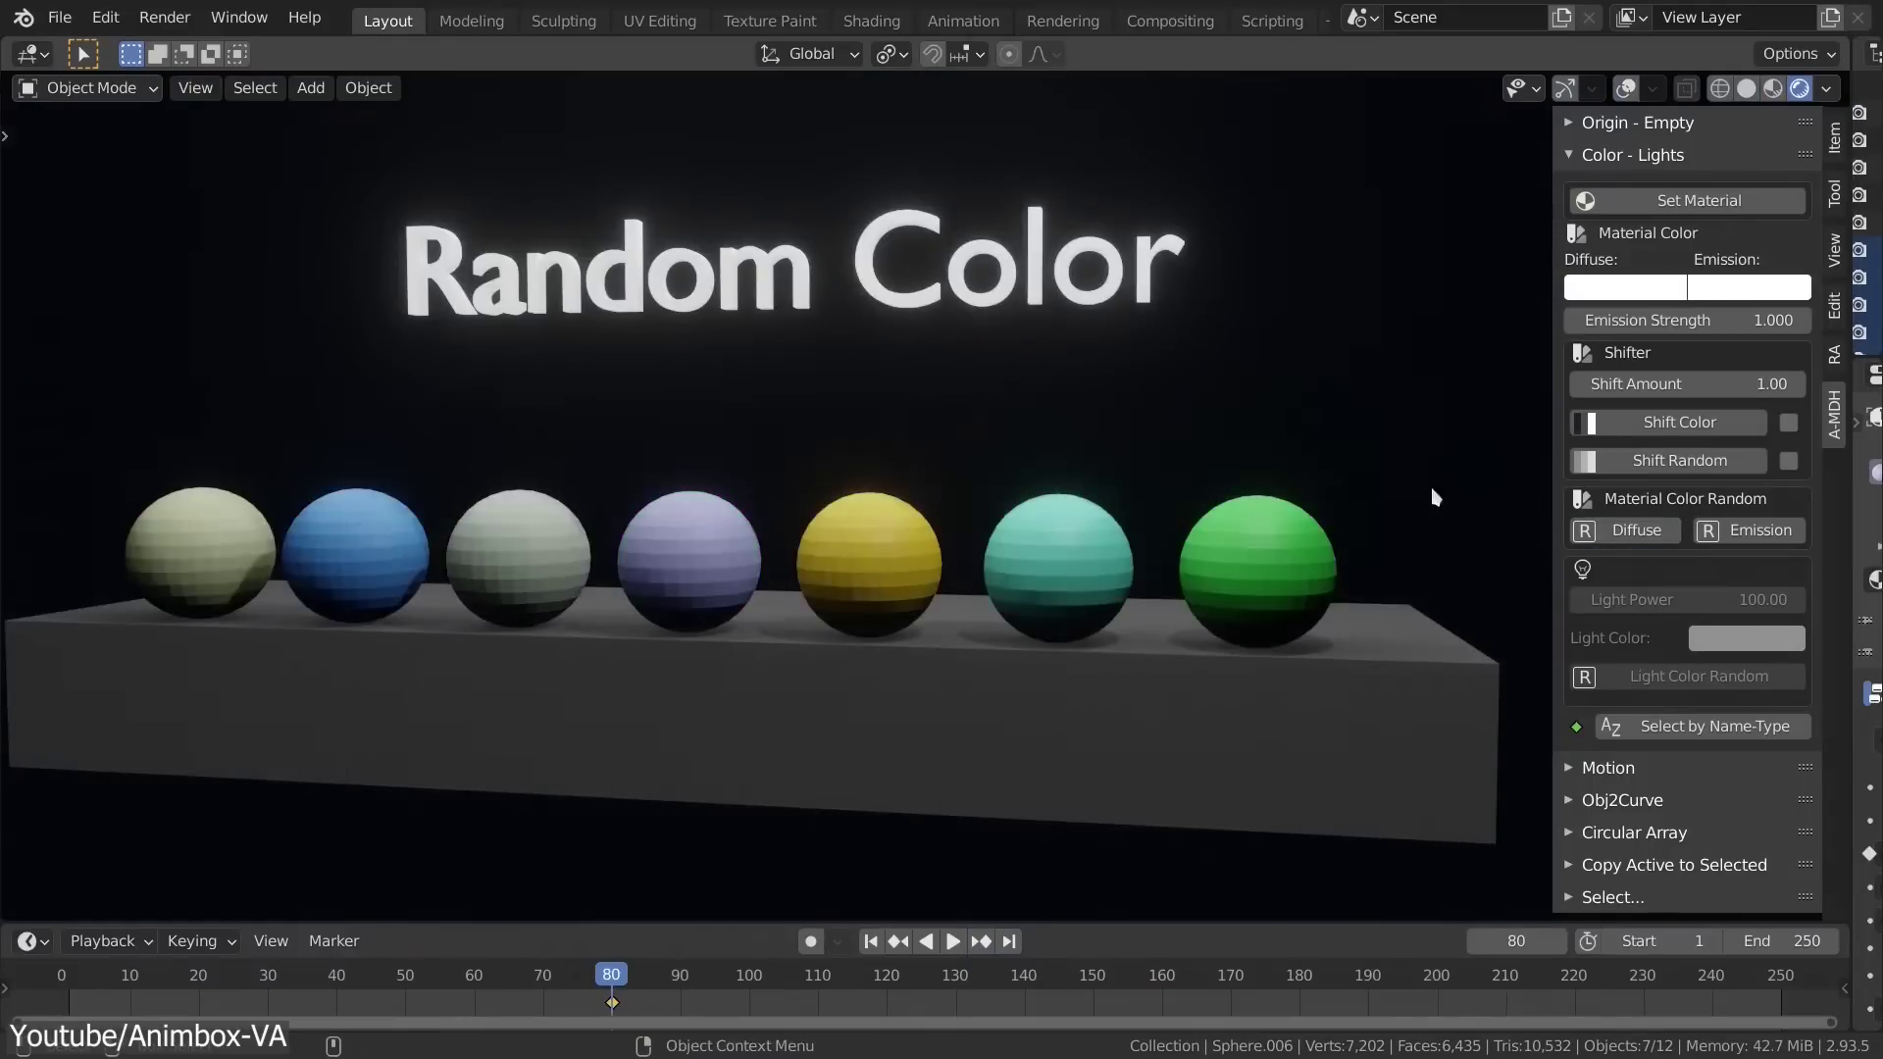
pyautogui.click(1623, 530)
pyautogui.click(1746, 530)
pyautogui.click(1746, 530)
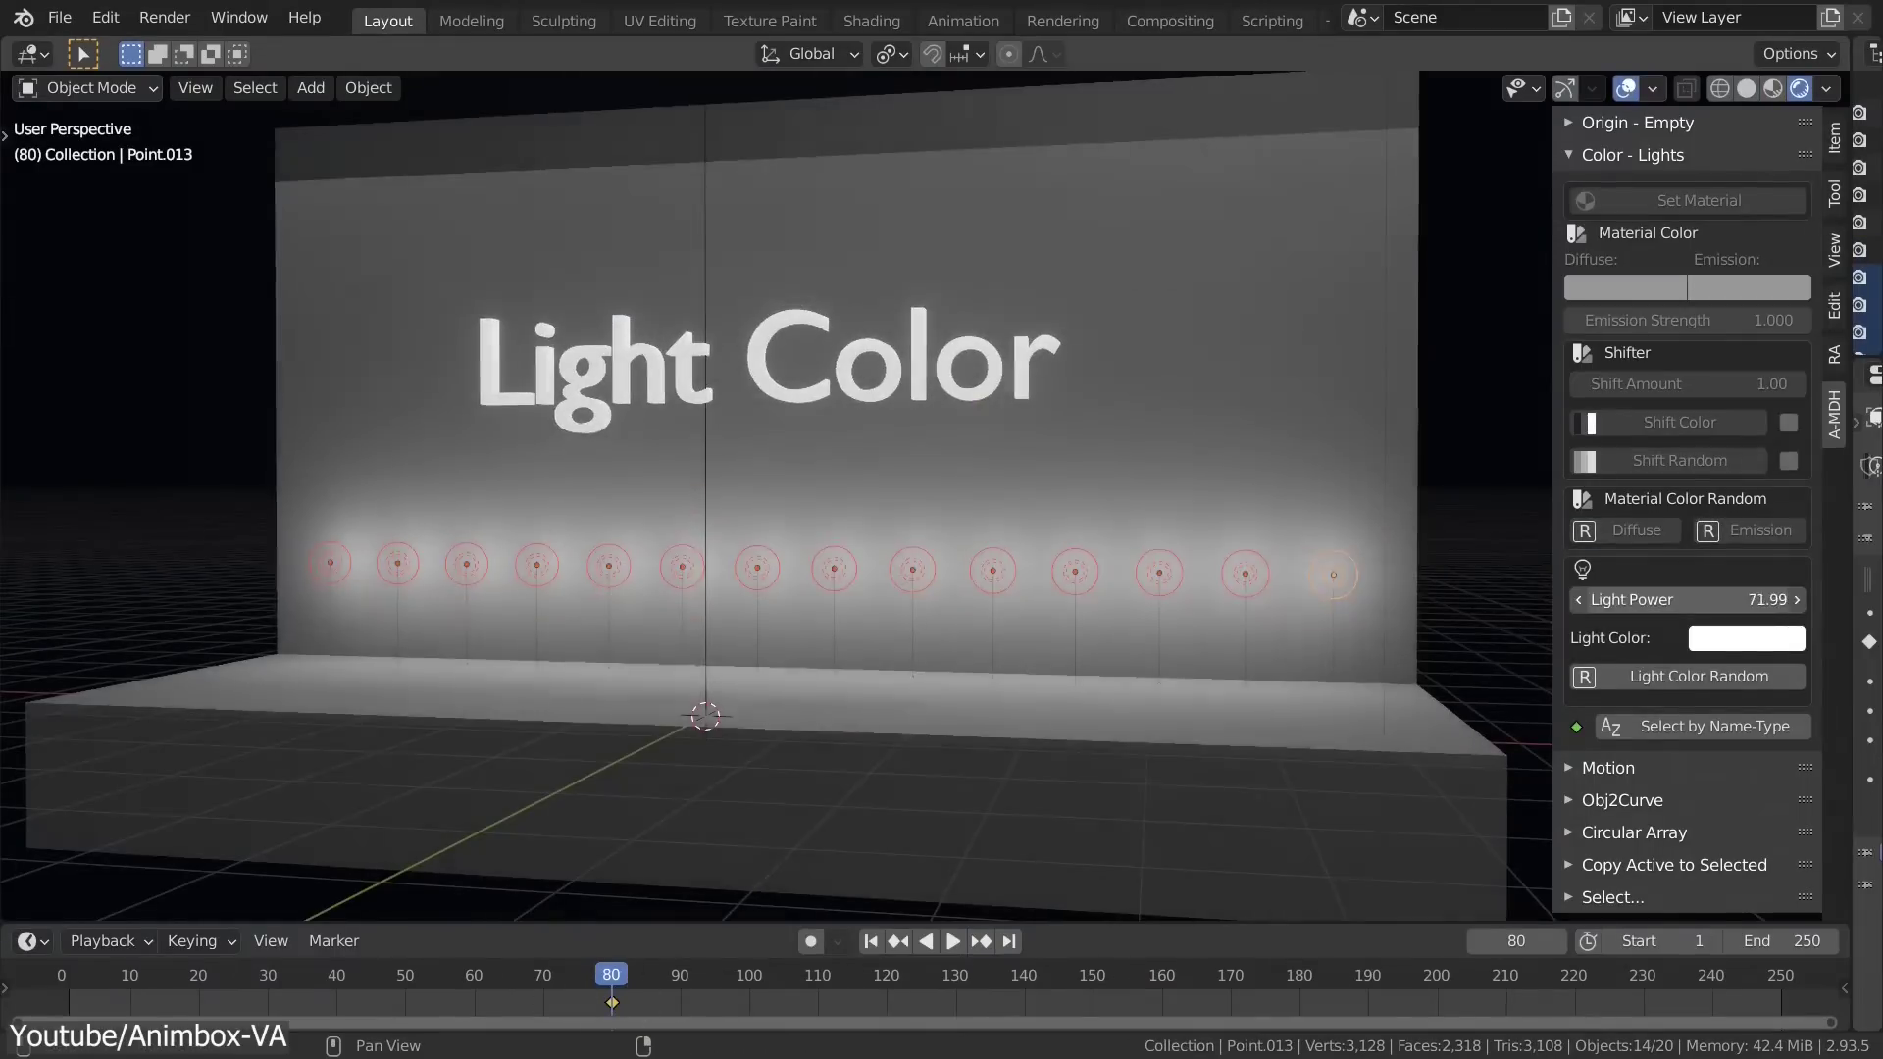
pyautogui.click(1746, 639)
pyautogui.click(1618, 412)
pyautogui.click(1715, 677)
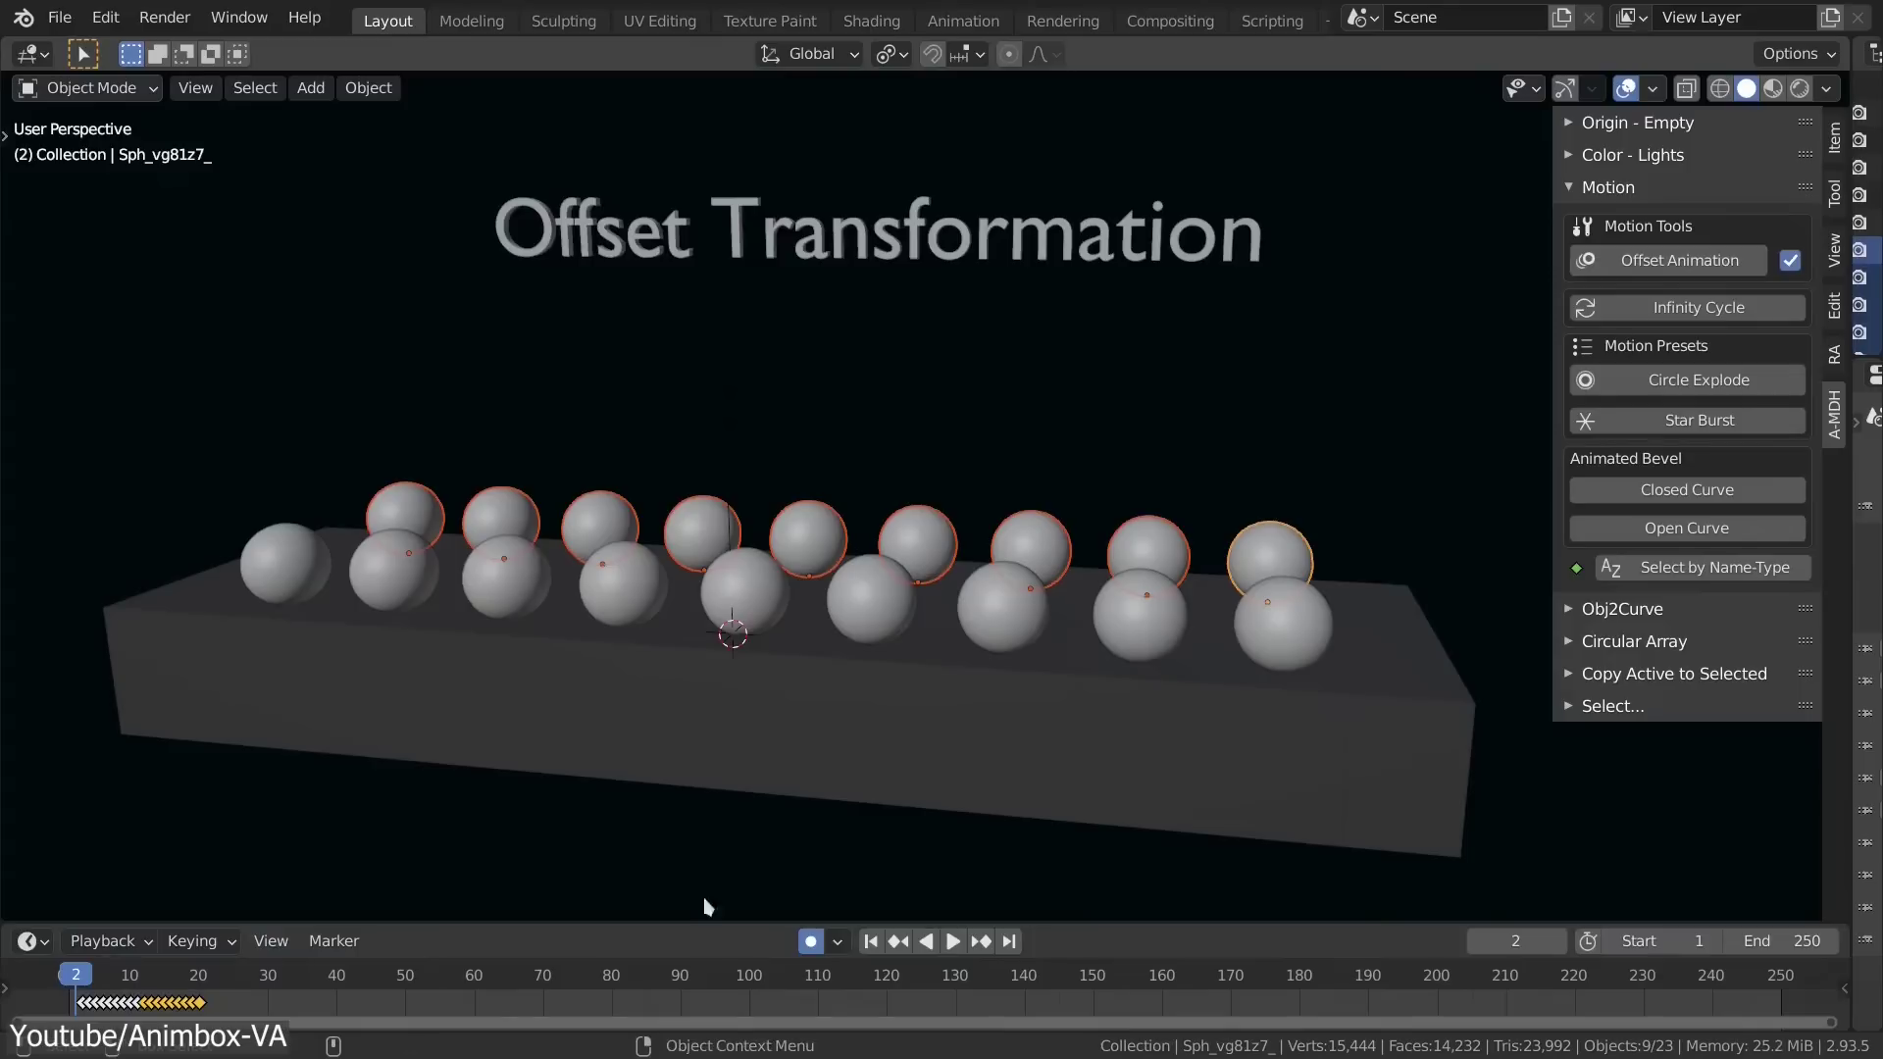
# - Stagger the selected objects' animations with Offset Animation and play them back
pyautogui.click(669, 885)
pyautogui.press('space')
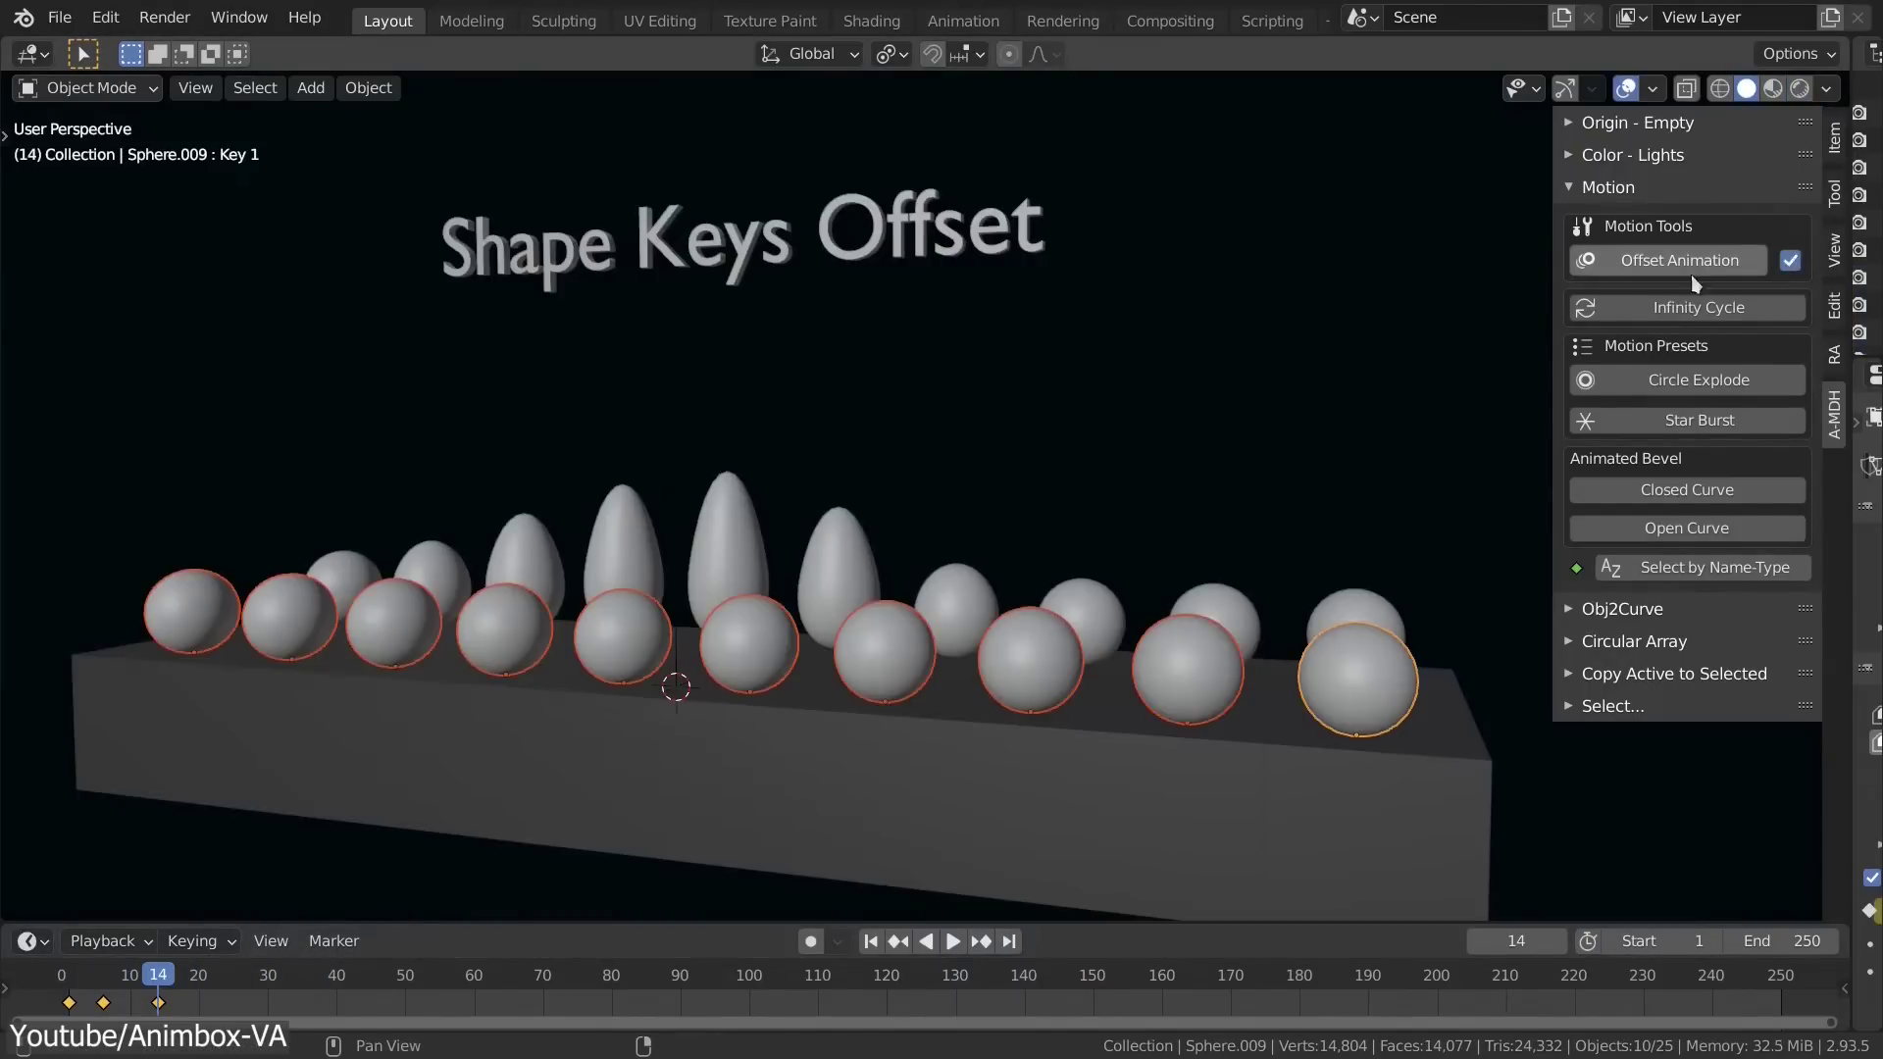
pyautogui.click(1694, 263)
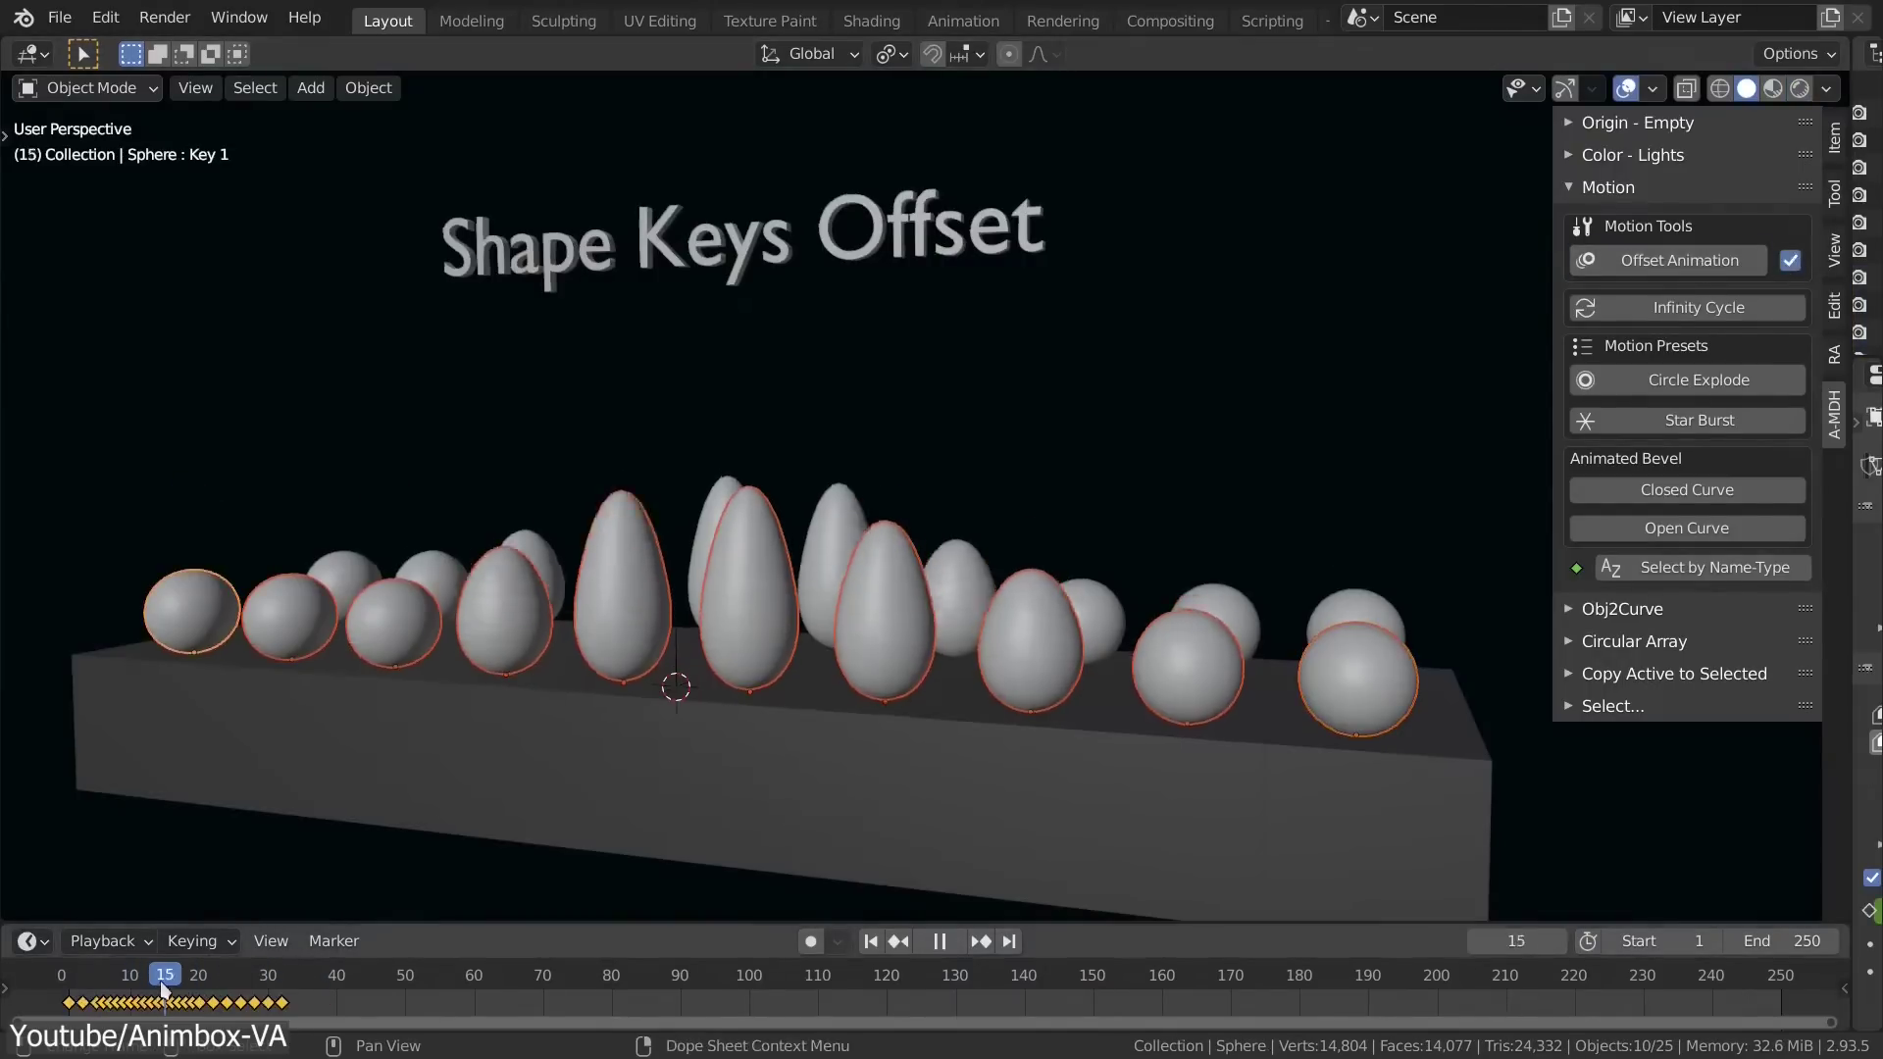
pyautogui.press('space')
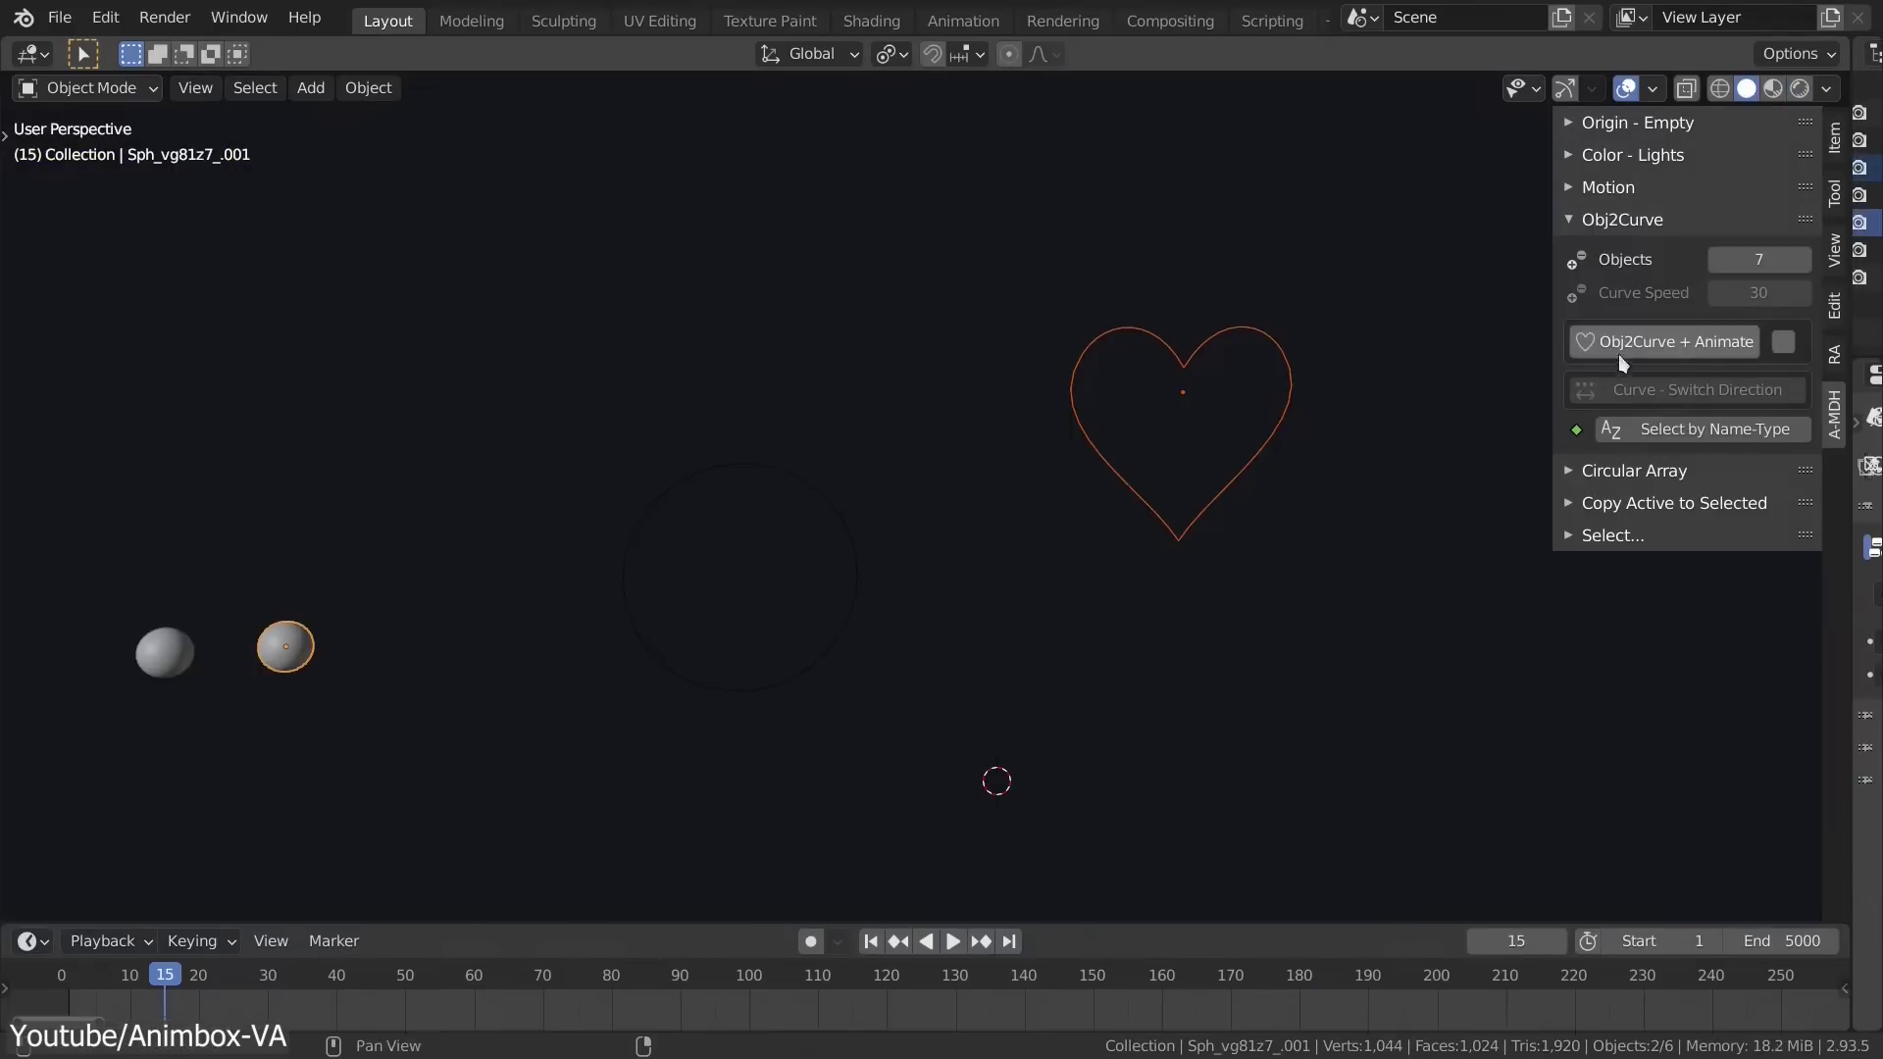
# - Place the spheres along the heart curve and animate the cubes around the circle curve
pyautogui.click(1622, 349)
pyautogui.press('space')
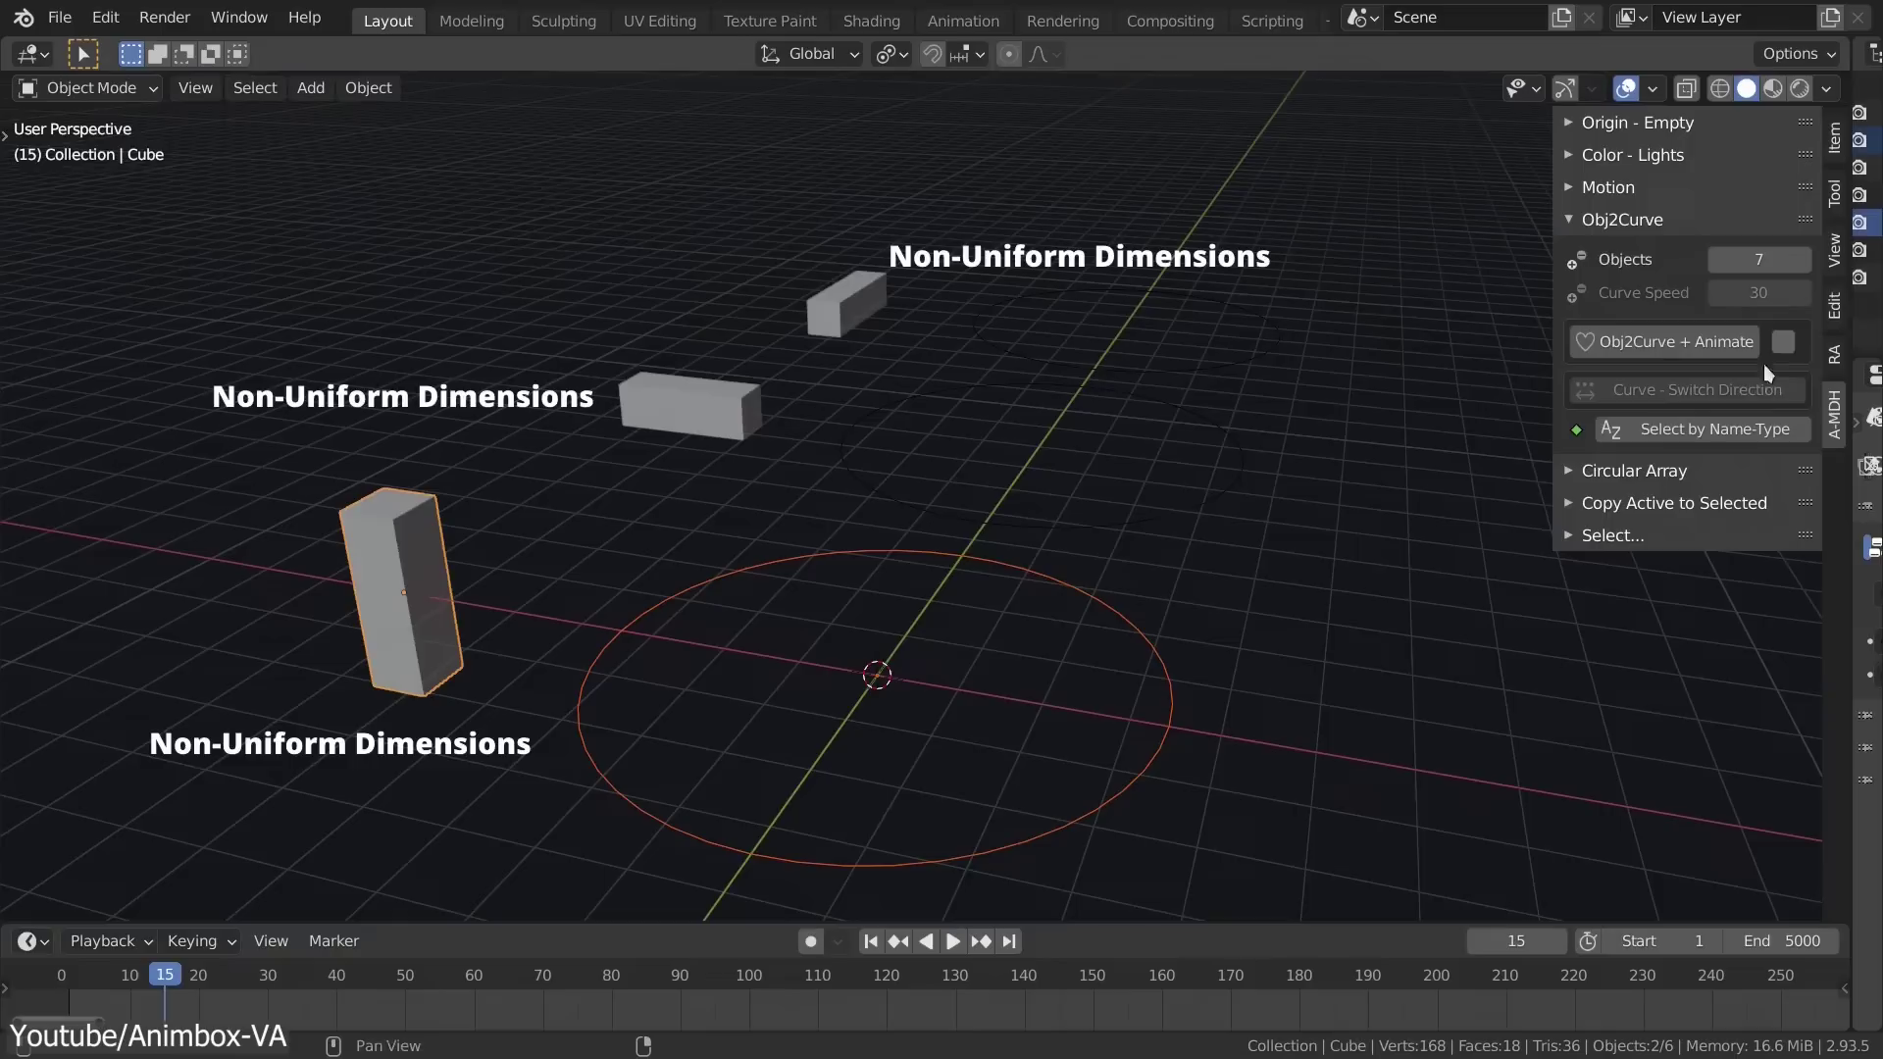
pyautogui.click(1710, 342)
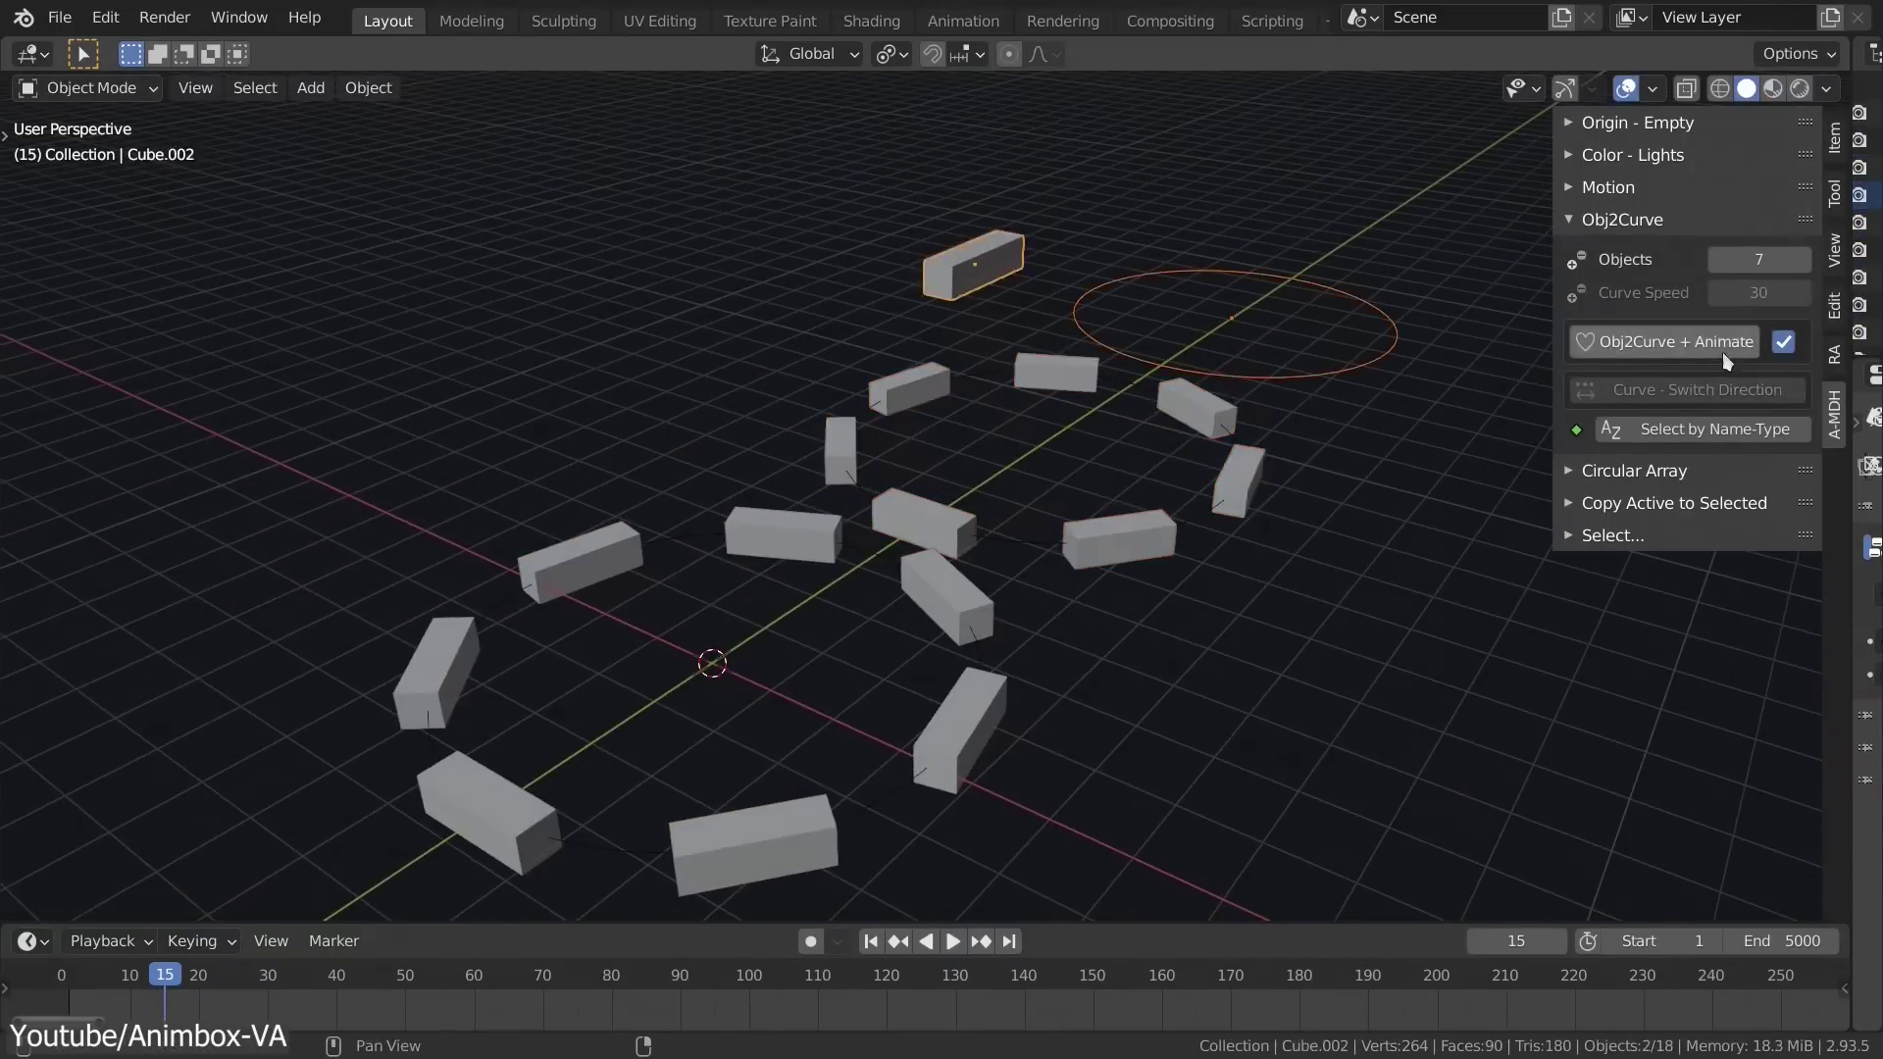
pyautogui.click(1667, 342)
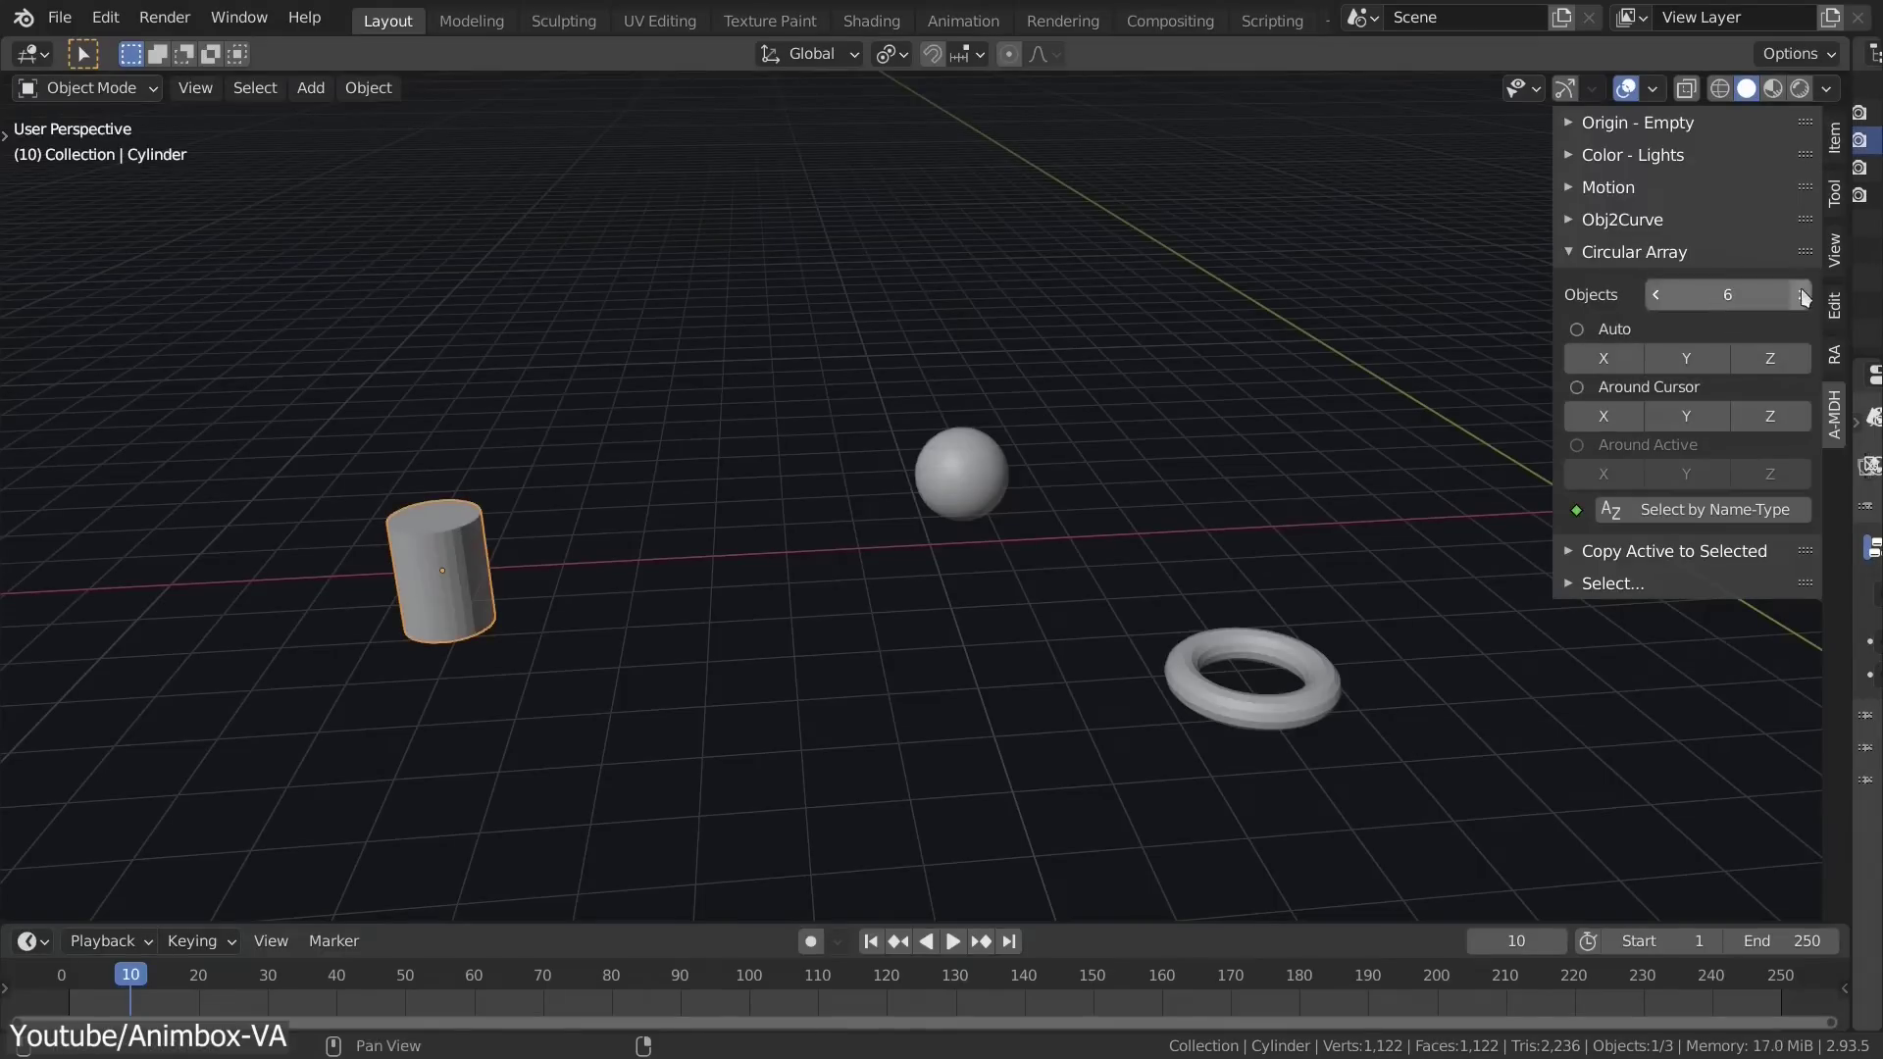
# - Array the sphere into a circular ring of 12 copies and adjust its offset along Y
pyautogui.click(1770, 358)
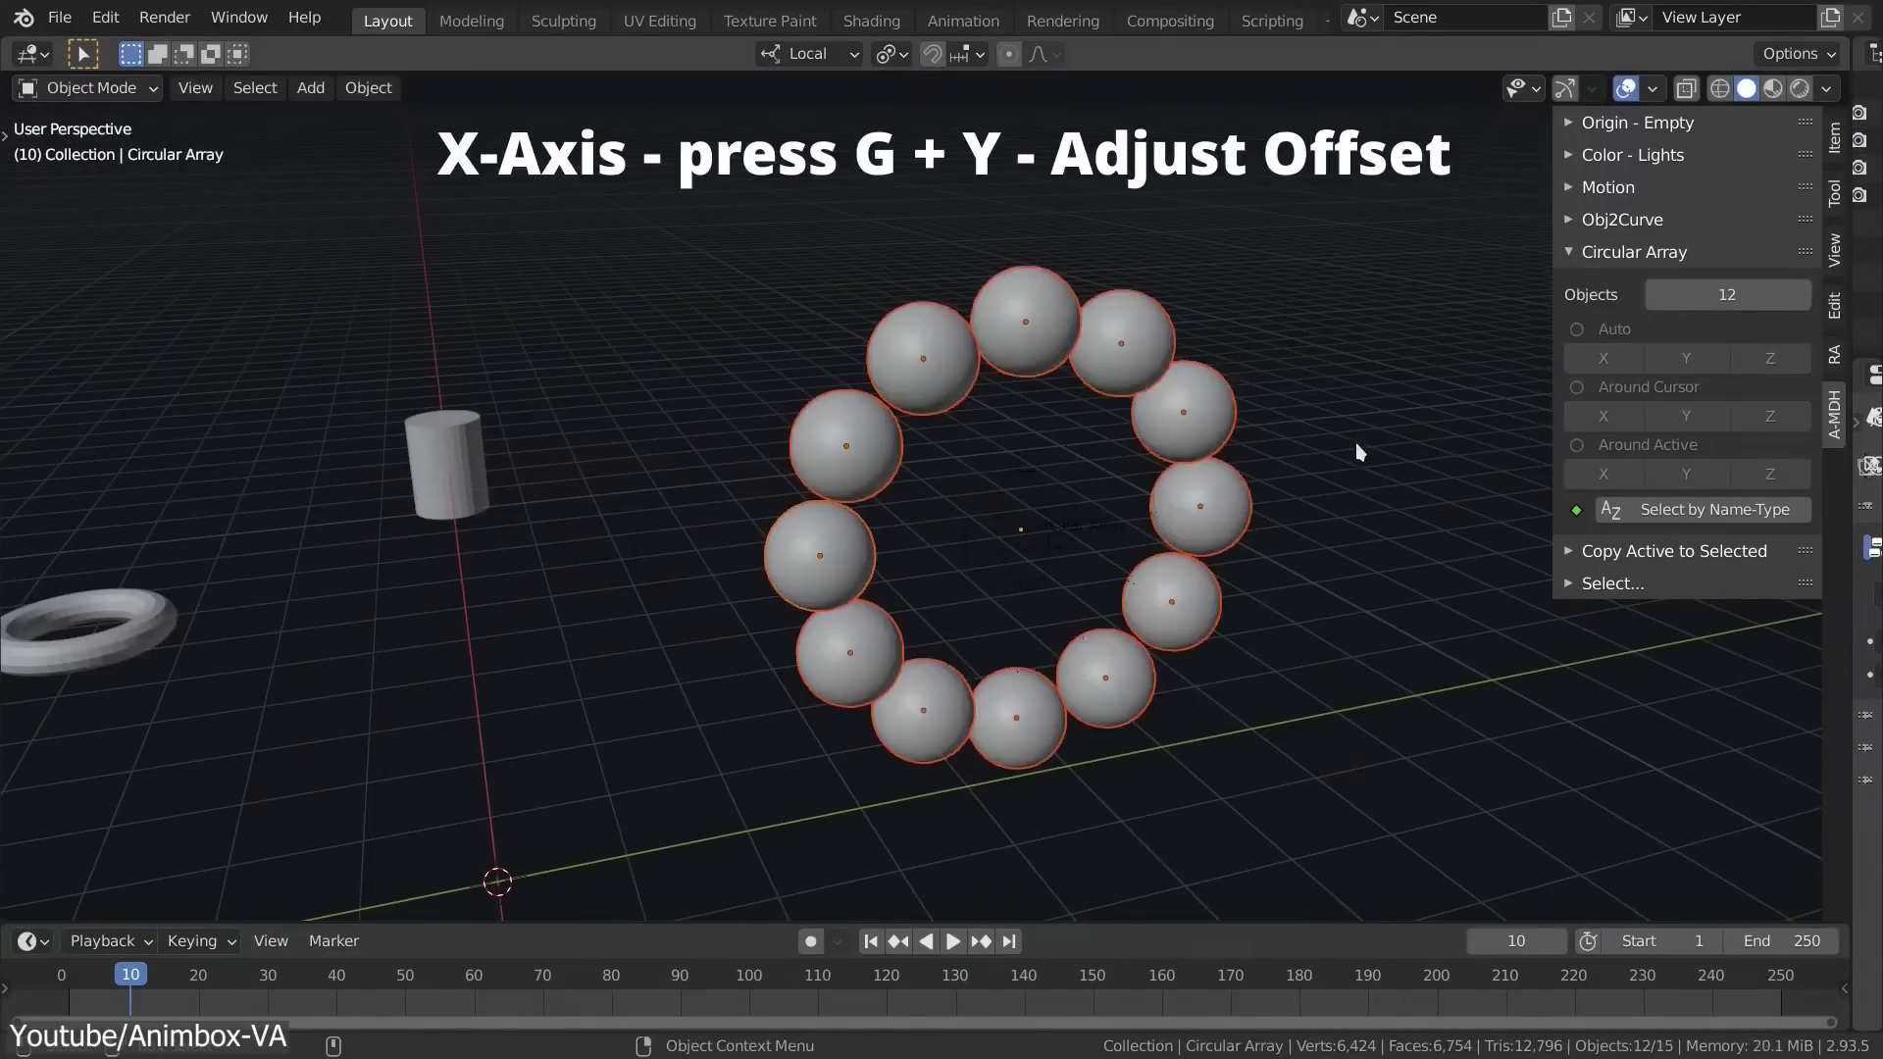
pyautogui.press('g')
pyautogui.press('y')
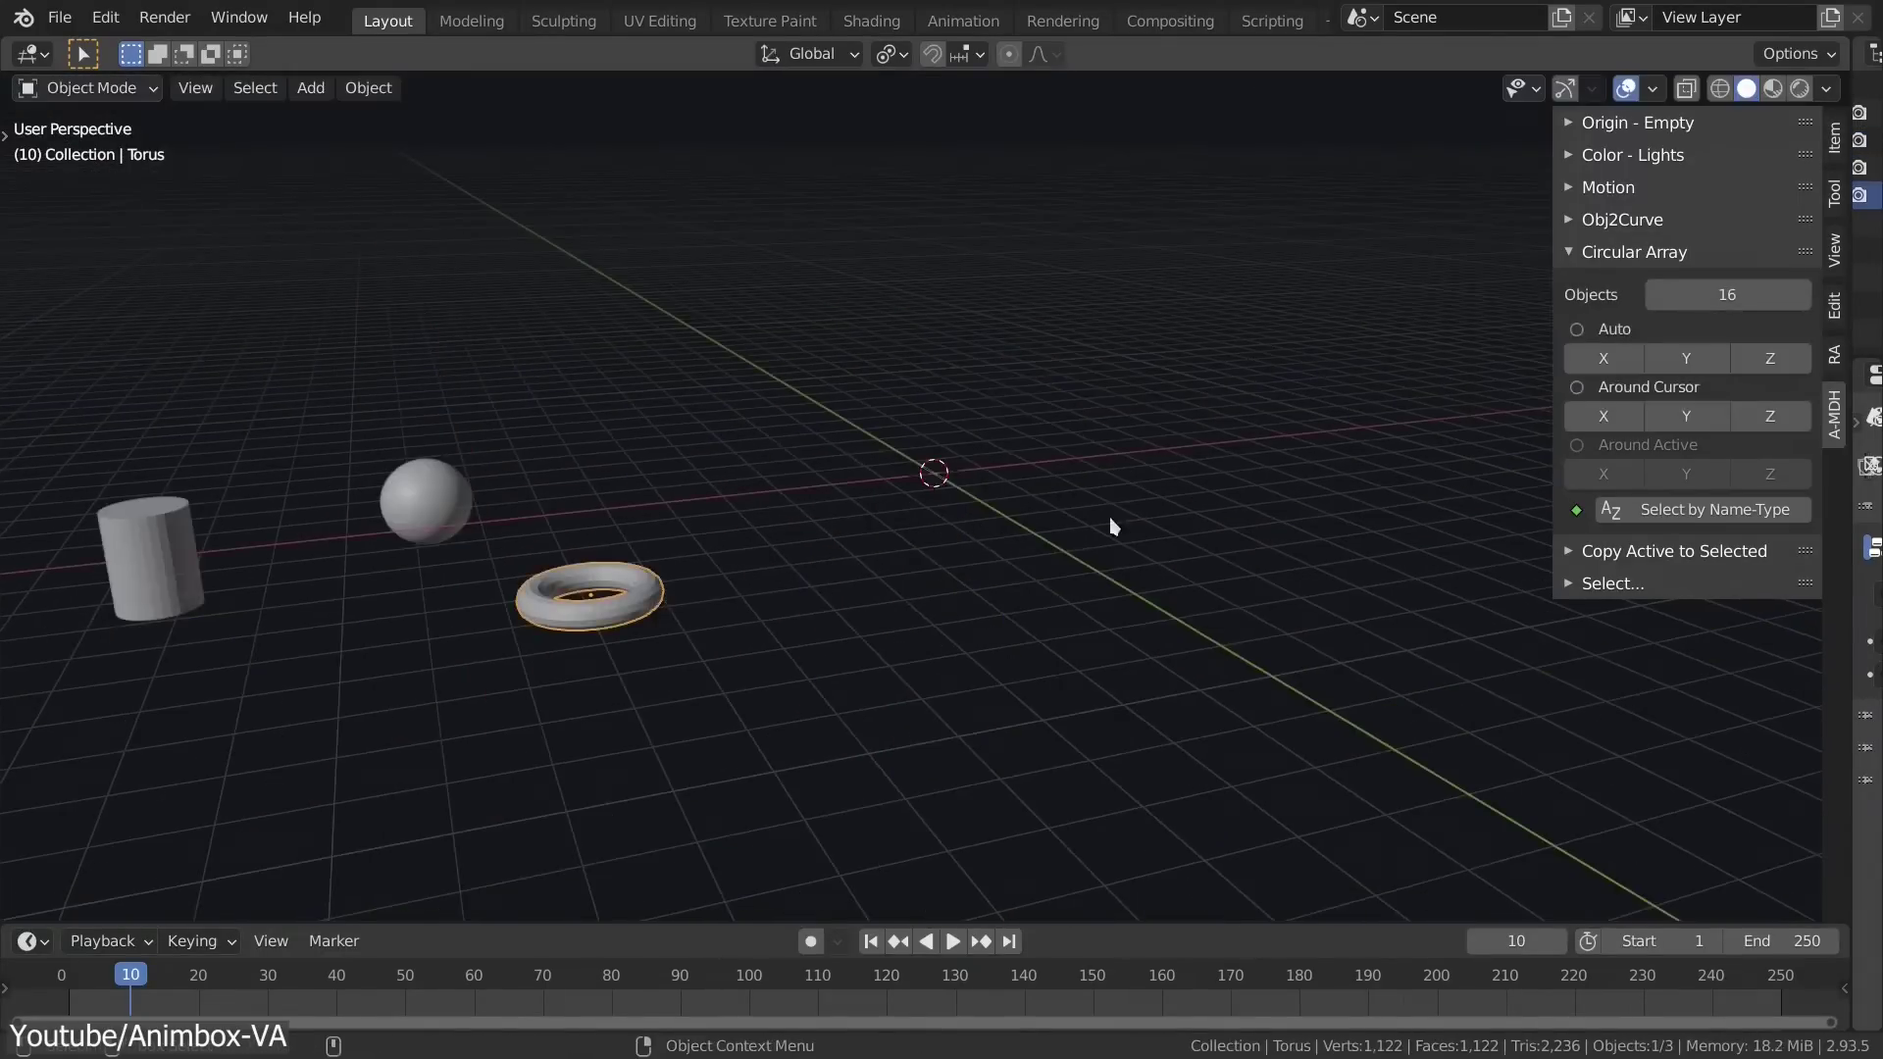
# - Arrange 16 tori in a ring around Y and adjust the offset along local X
pyautogui.click(1686, 358)
pyautogui.press('g')
pyautogui.press('x')
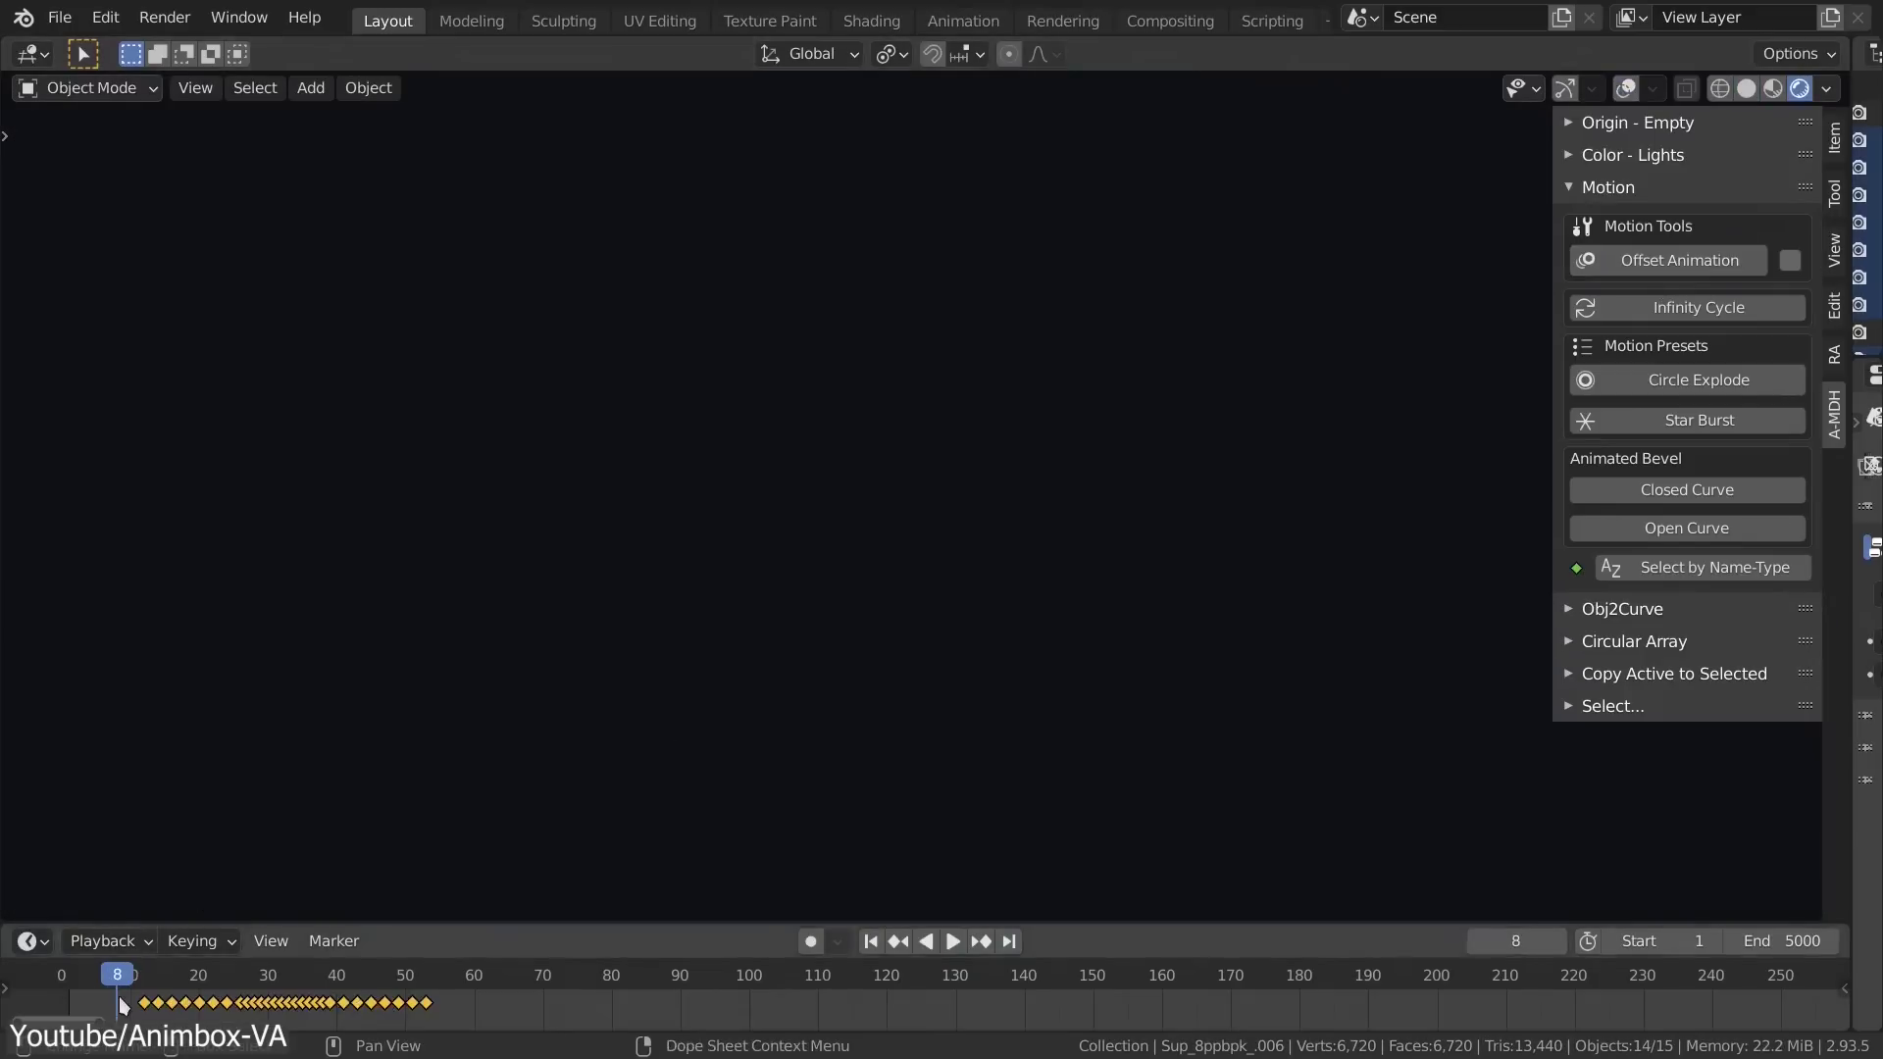
# - Play and scrub the hearts and circles animation, then rotate the right torus column into an arc
pyautogui.press('space')
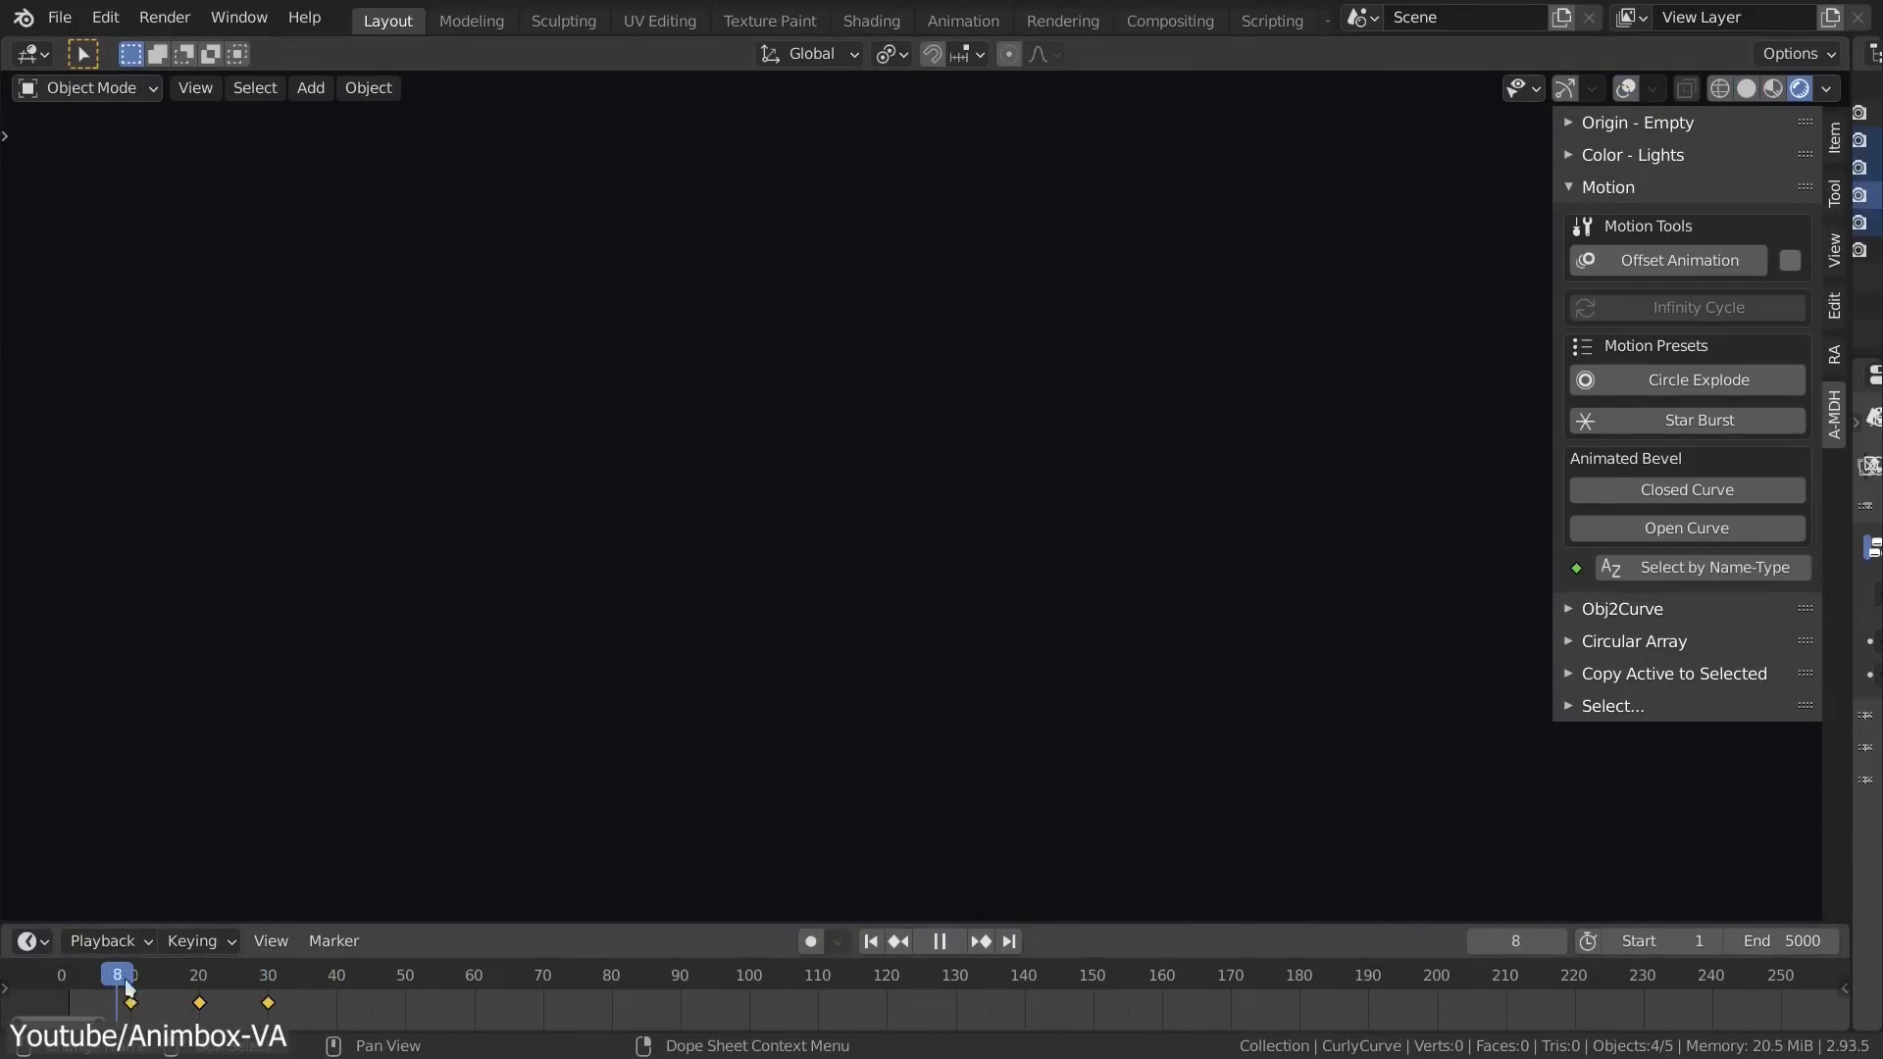
pyautogui.moveTo(117, 980)
pyautogui.mouseDown()
pyautogui.moveTo(239, 979)
pyautogui.moveTo(136, 991)
pyautogui.mouseUp()
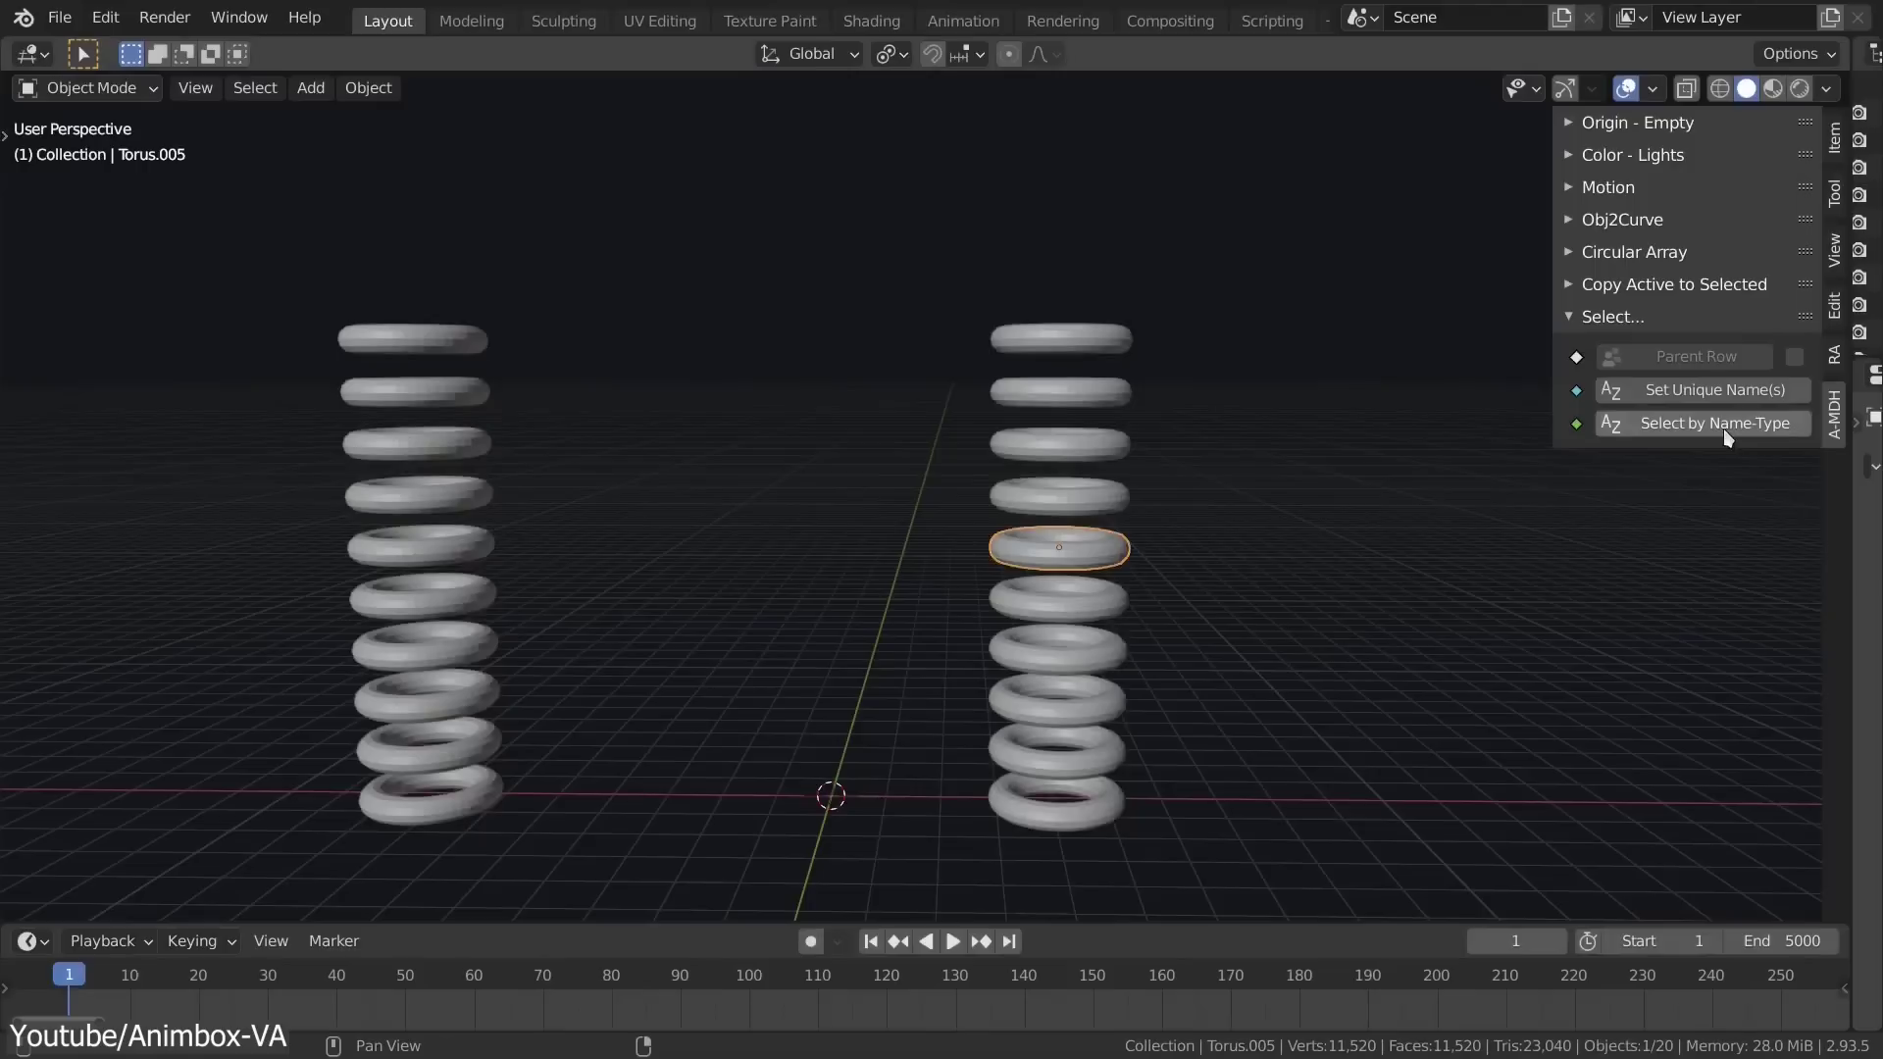
pyautogui.press('r')
pyautogui.click(958, 479)
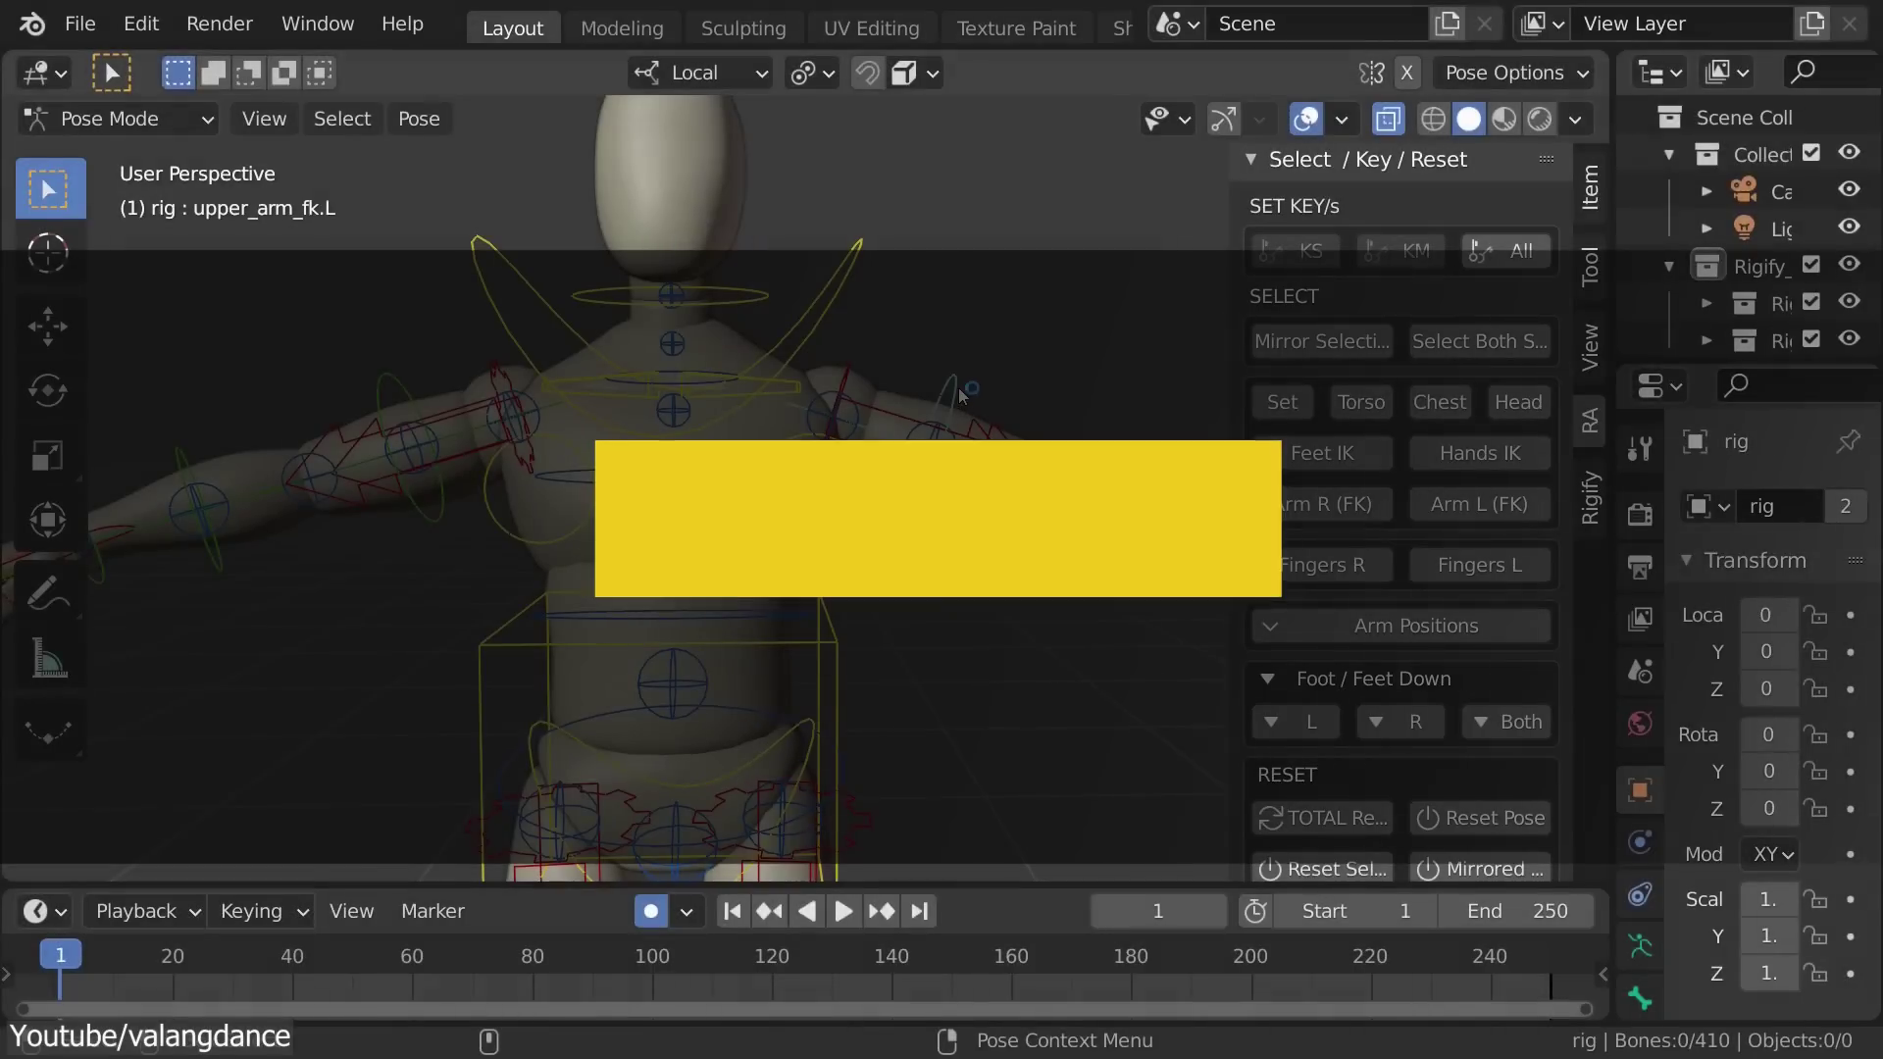
pyautogui.click(960, 393)
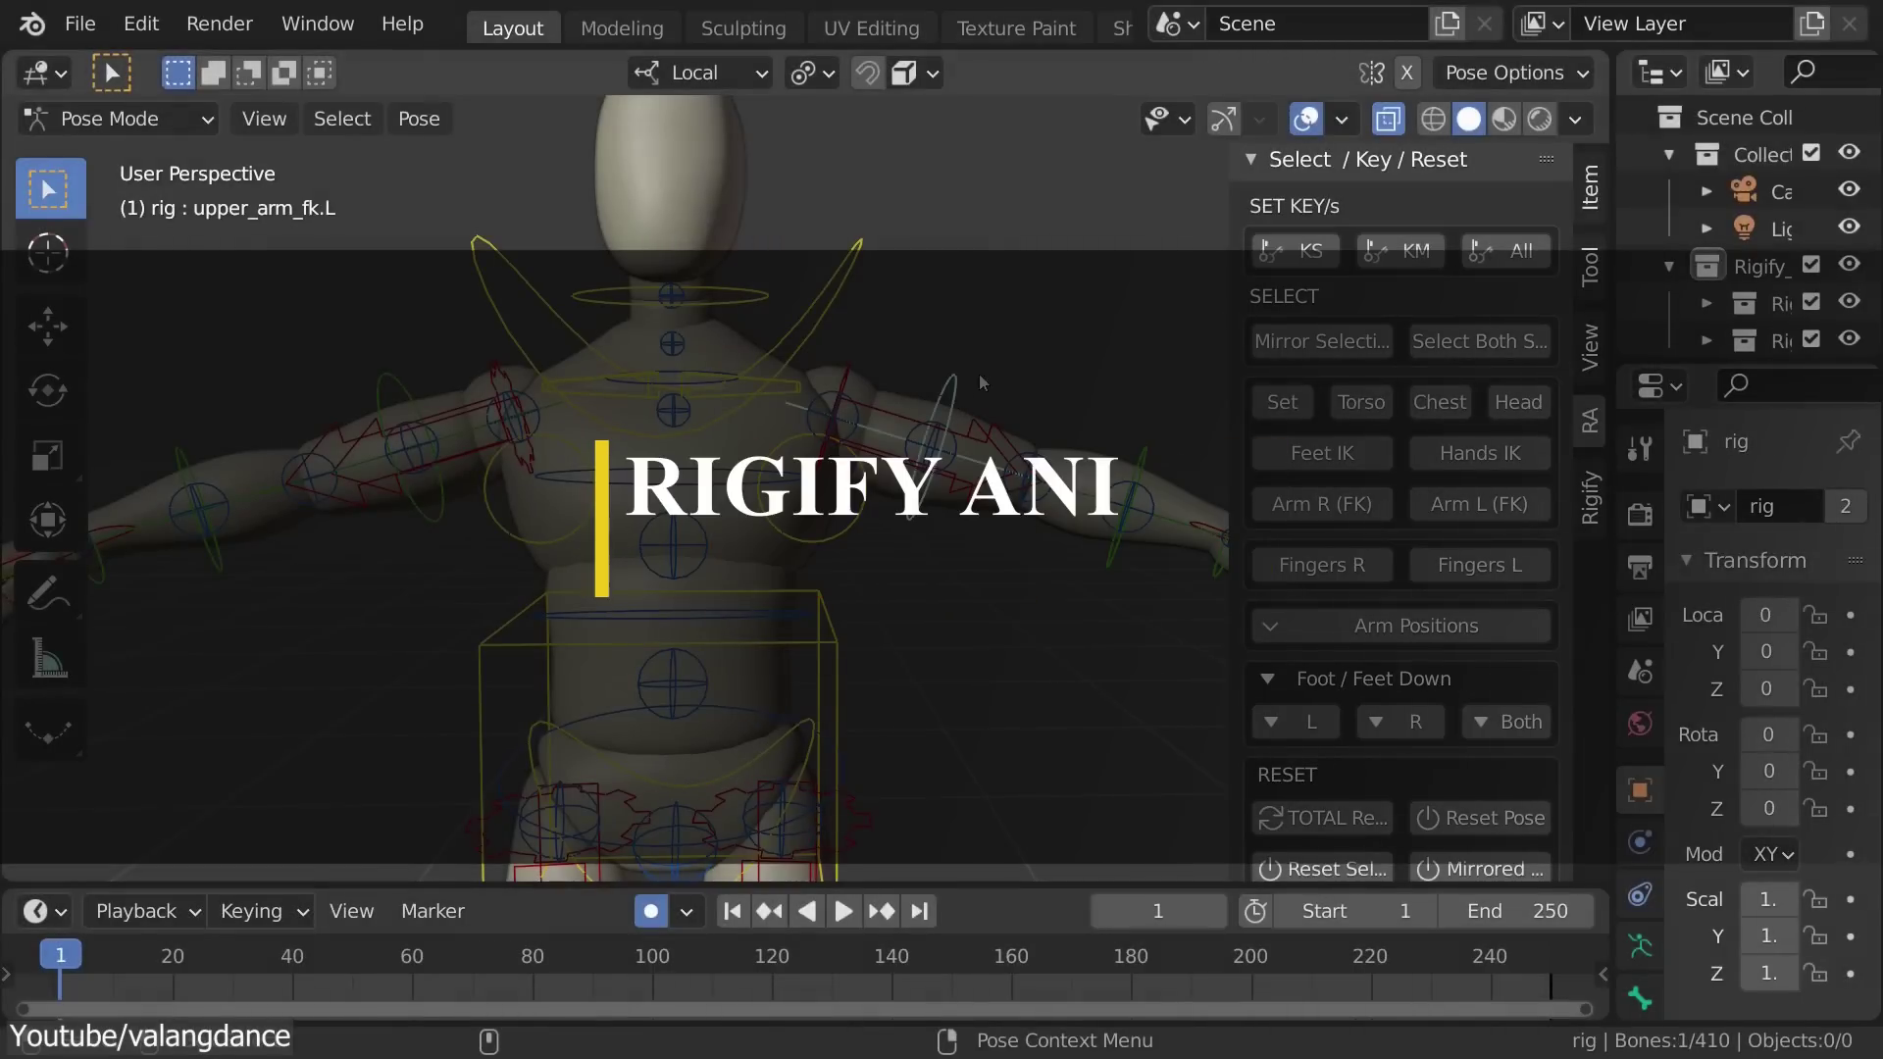
# - Select rig controls: mirror the upper-arm selection, then select the foot IK and the right and left finger controls
pyautogui.click(1308, 345)
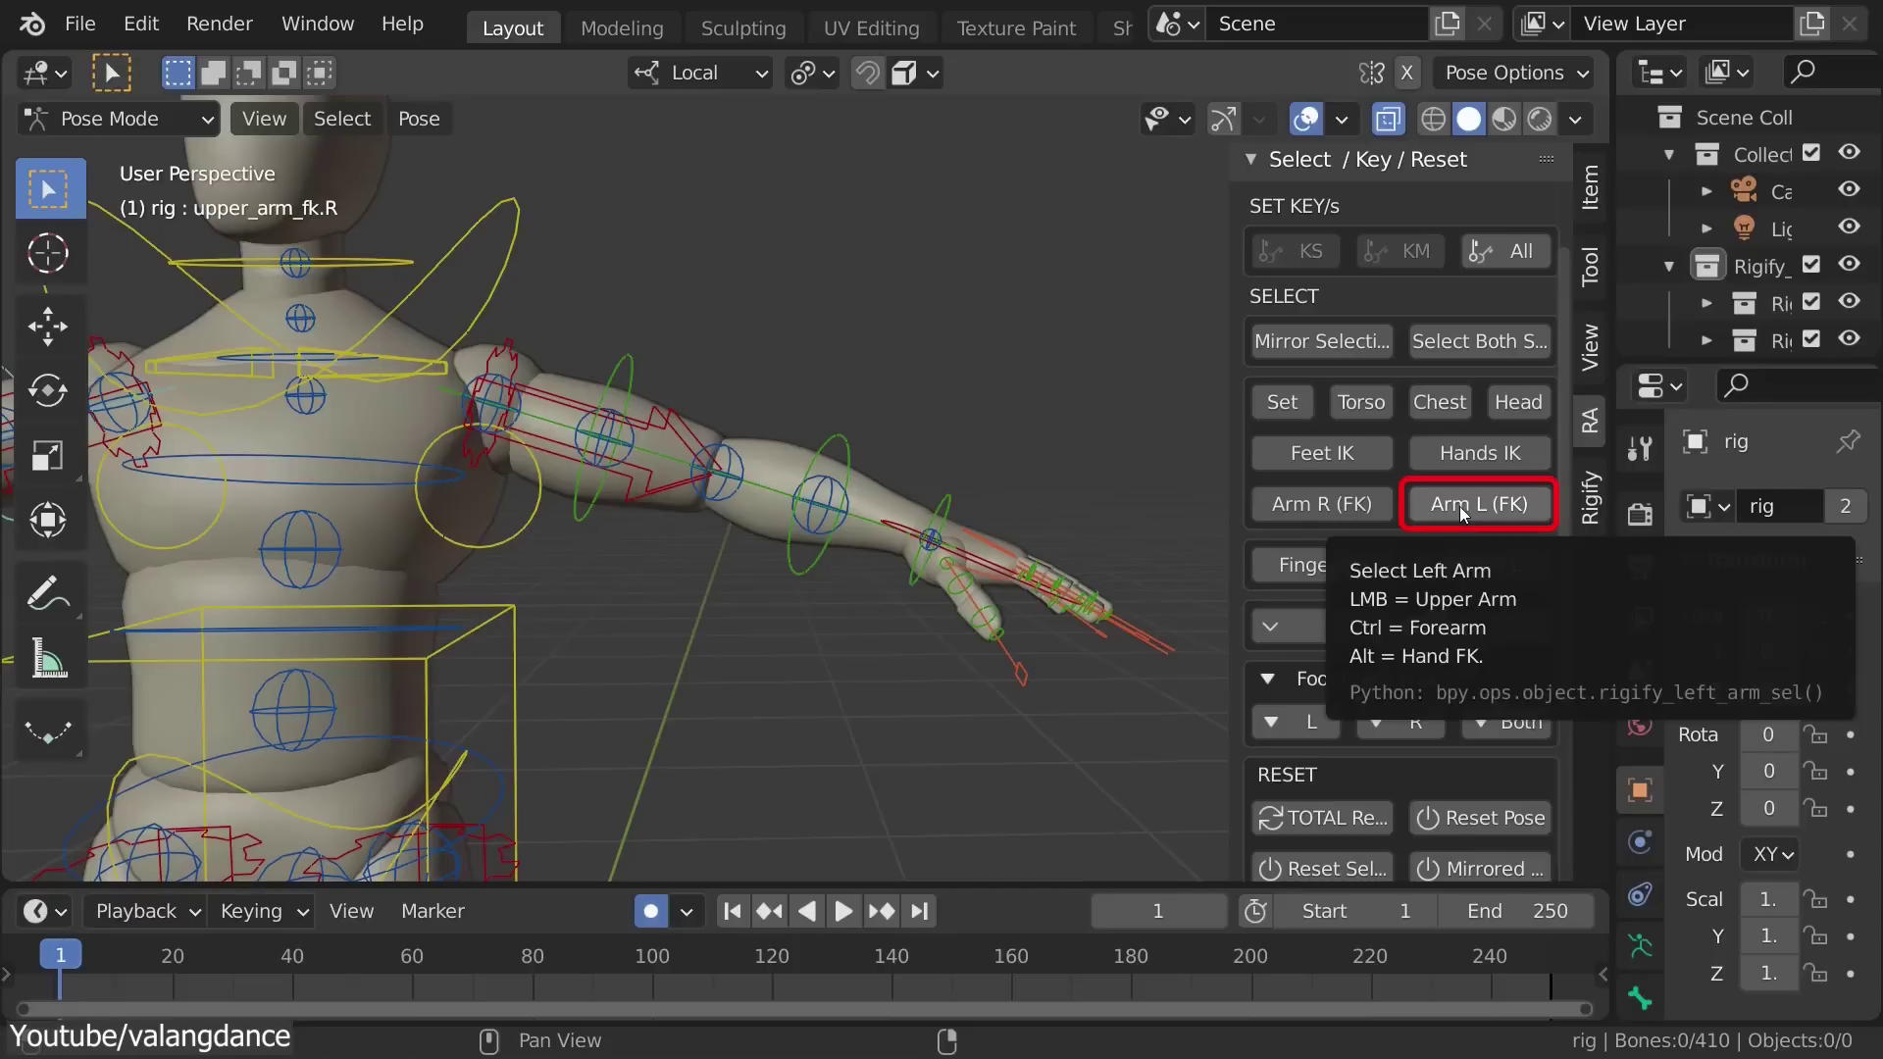
pyautogui.click(1459, 506)
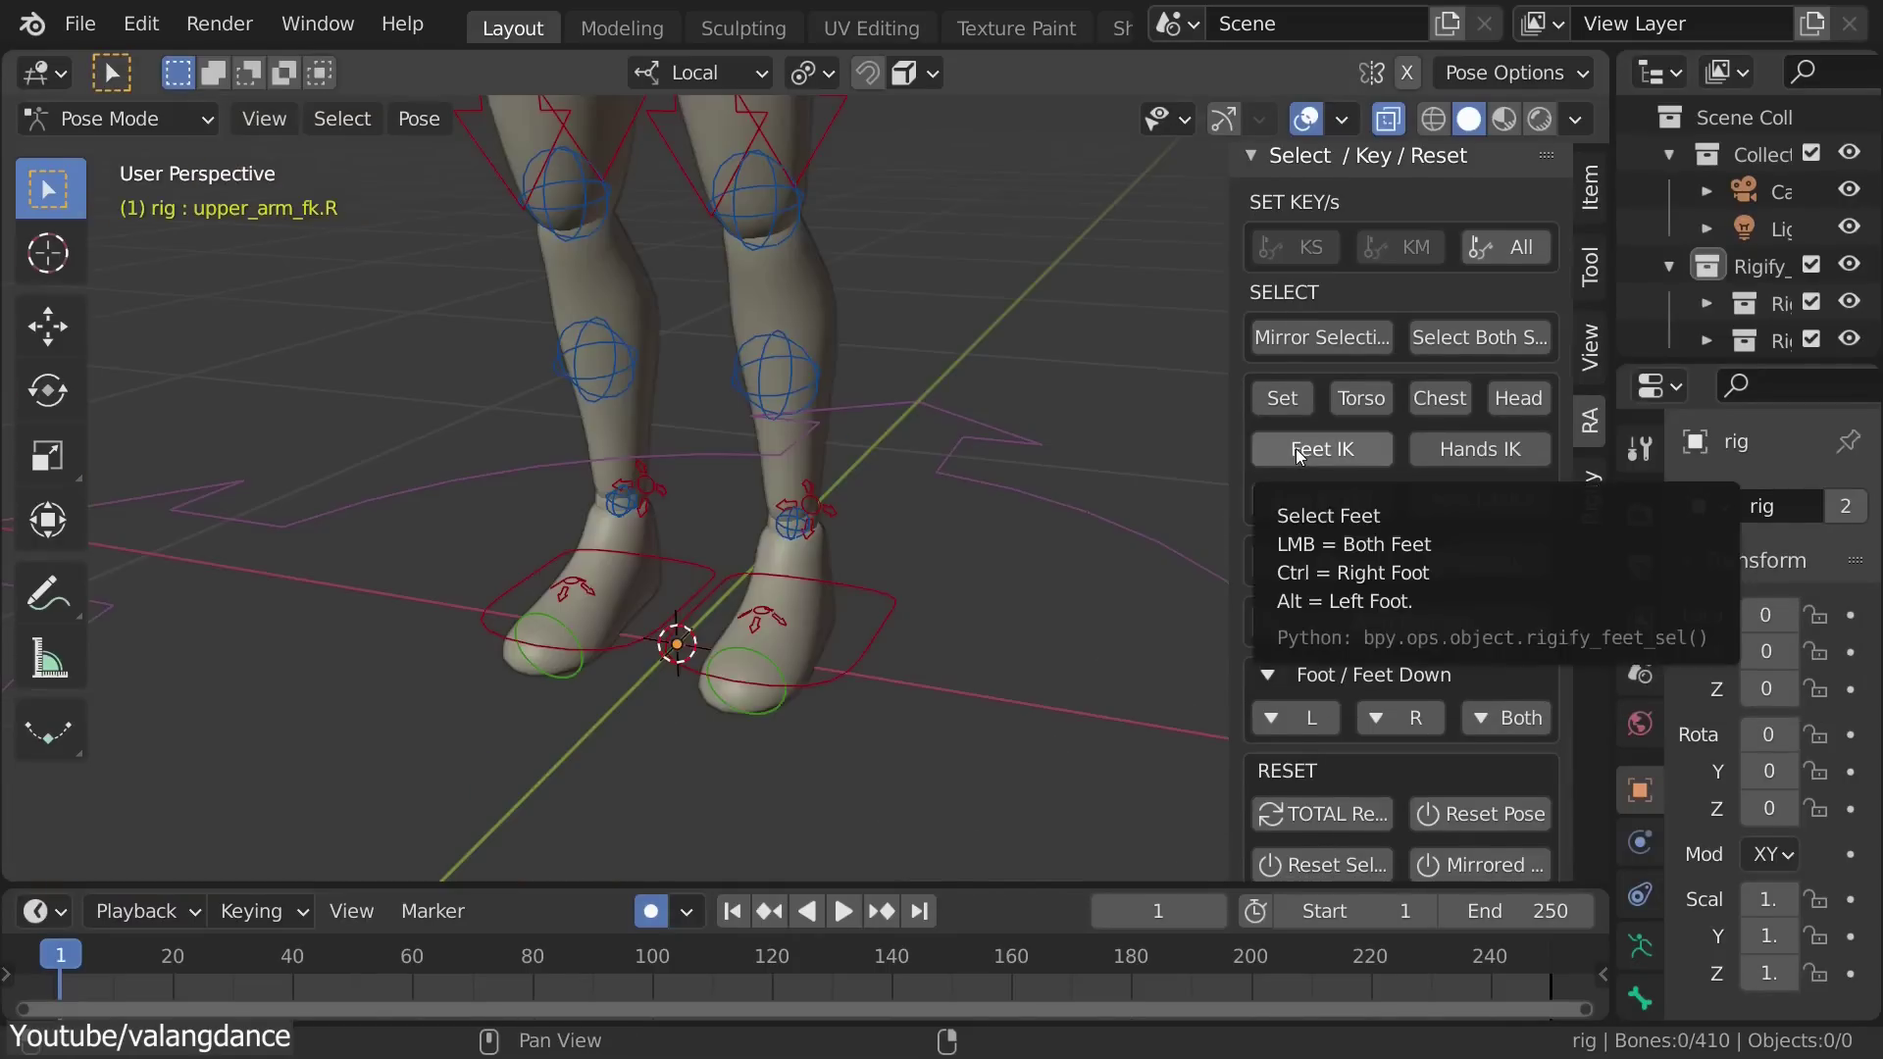
pyautogui.click(1319, 461)
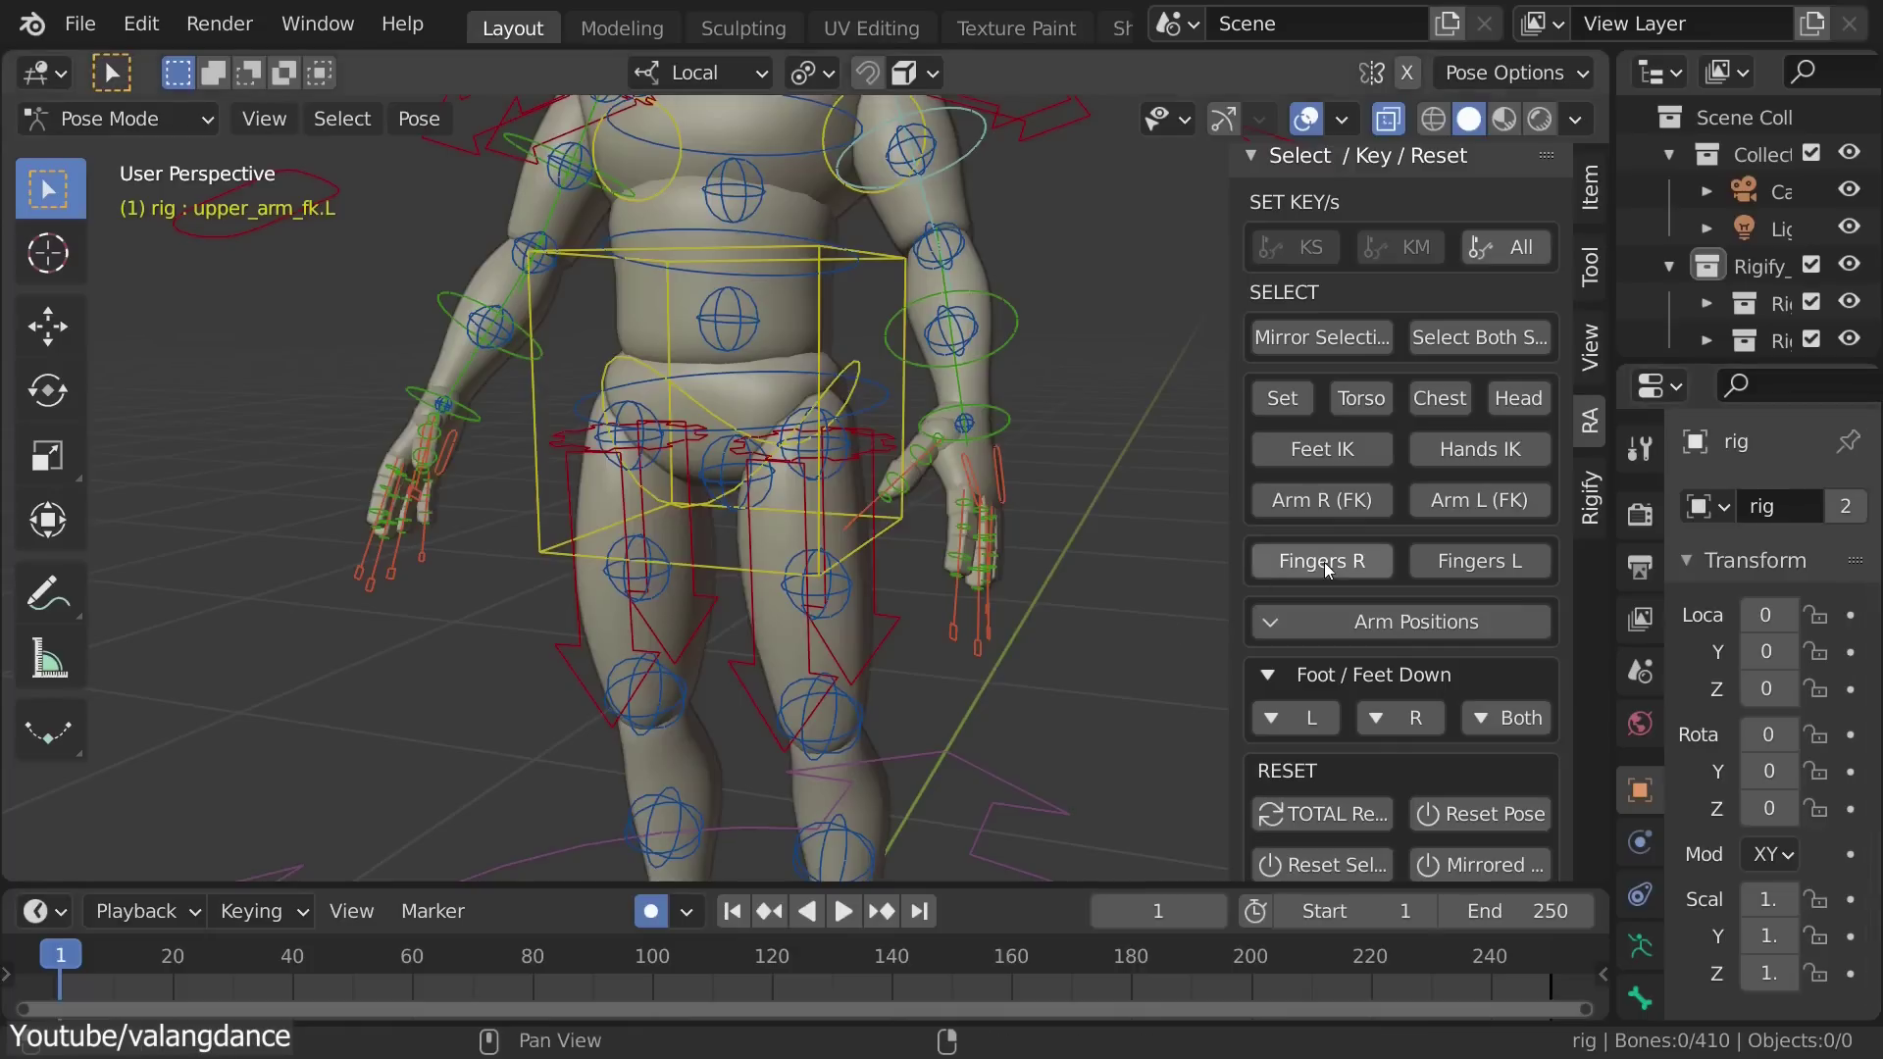
pyautogui.click(1324, 564)
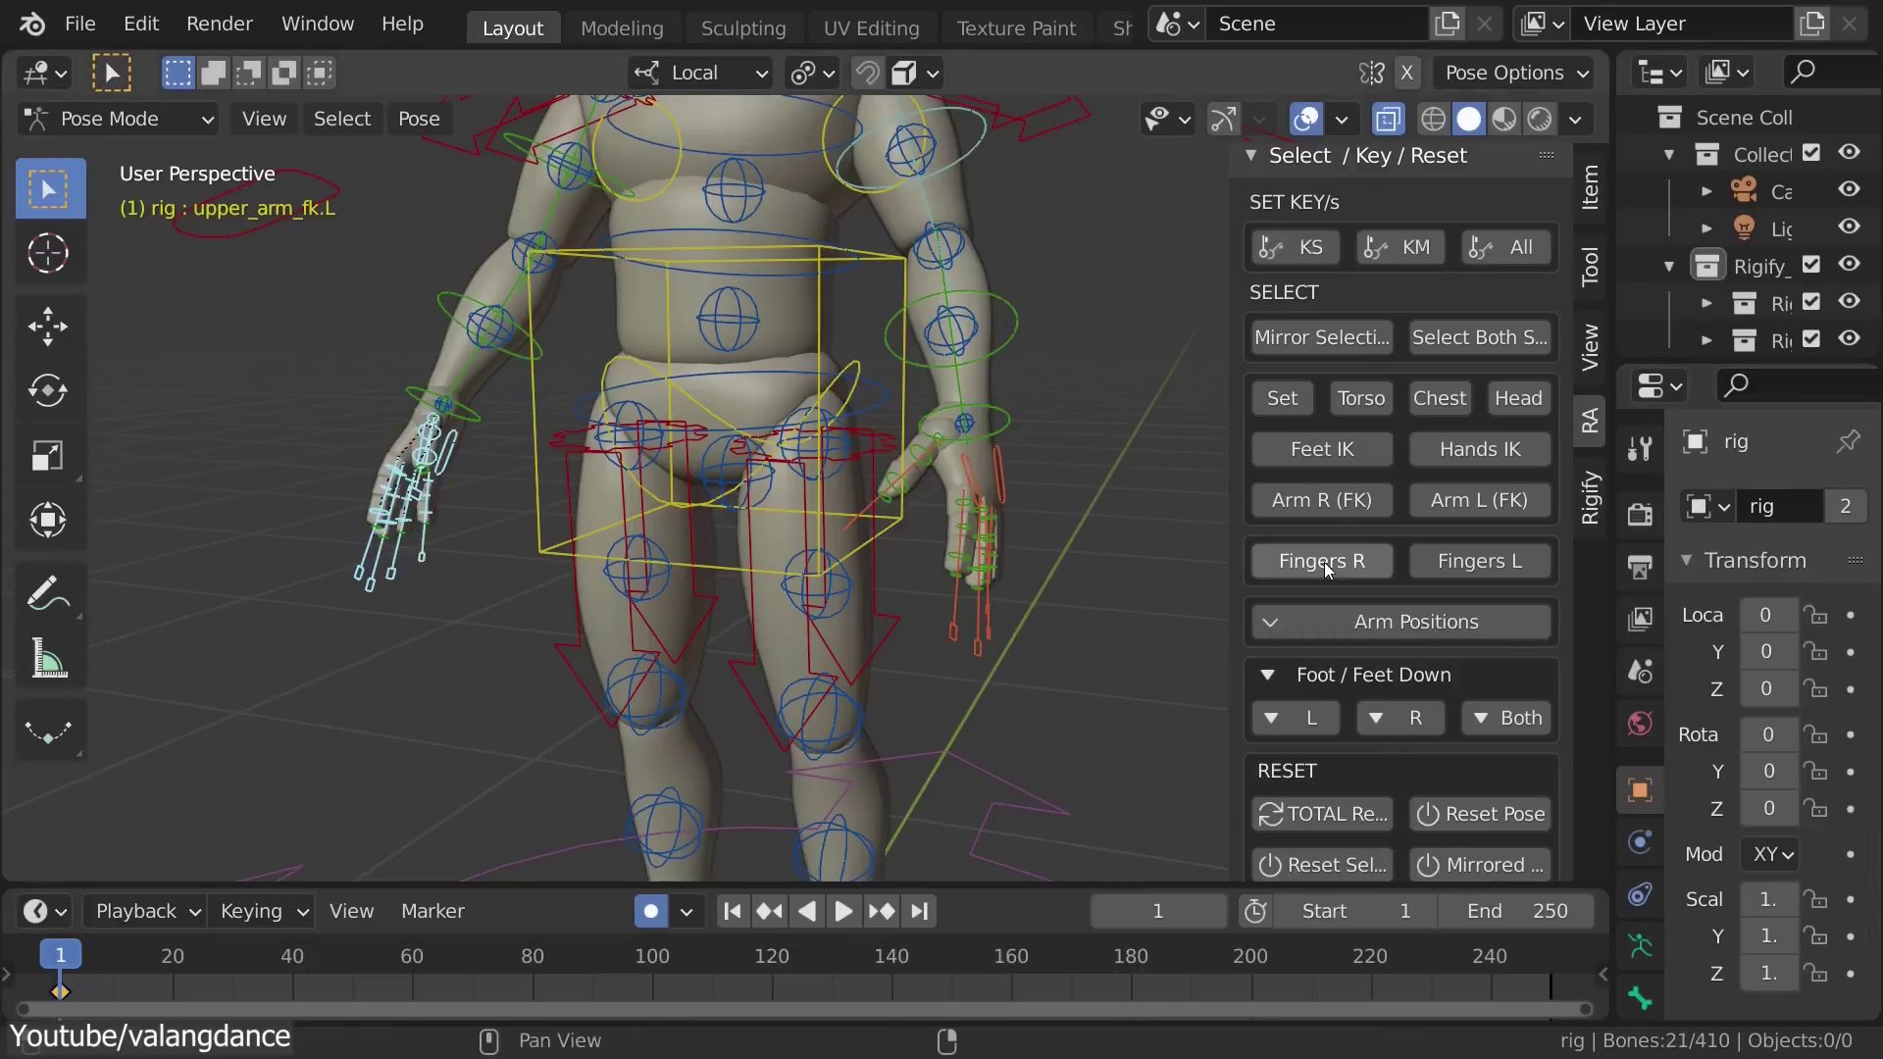
pyautogui.click(1510, 567)
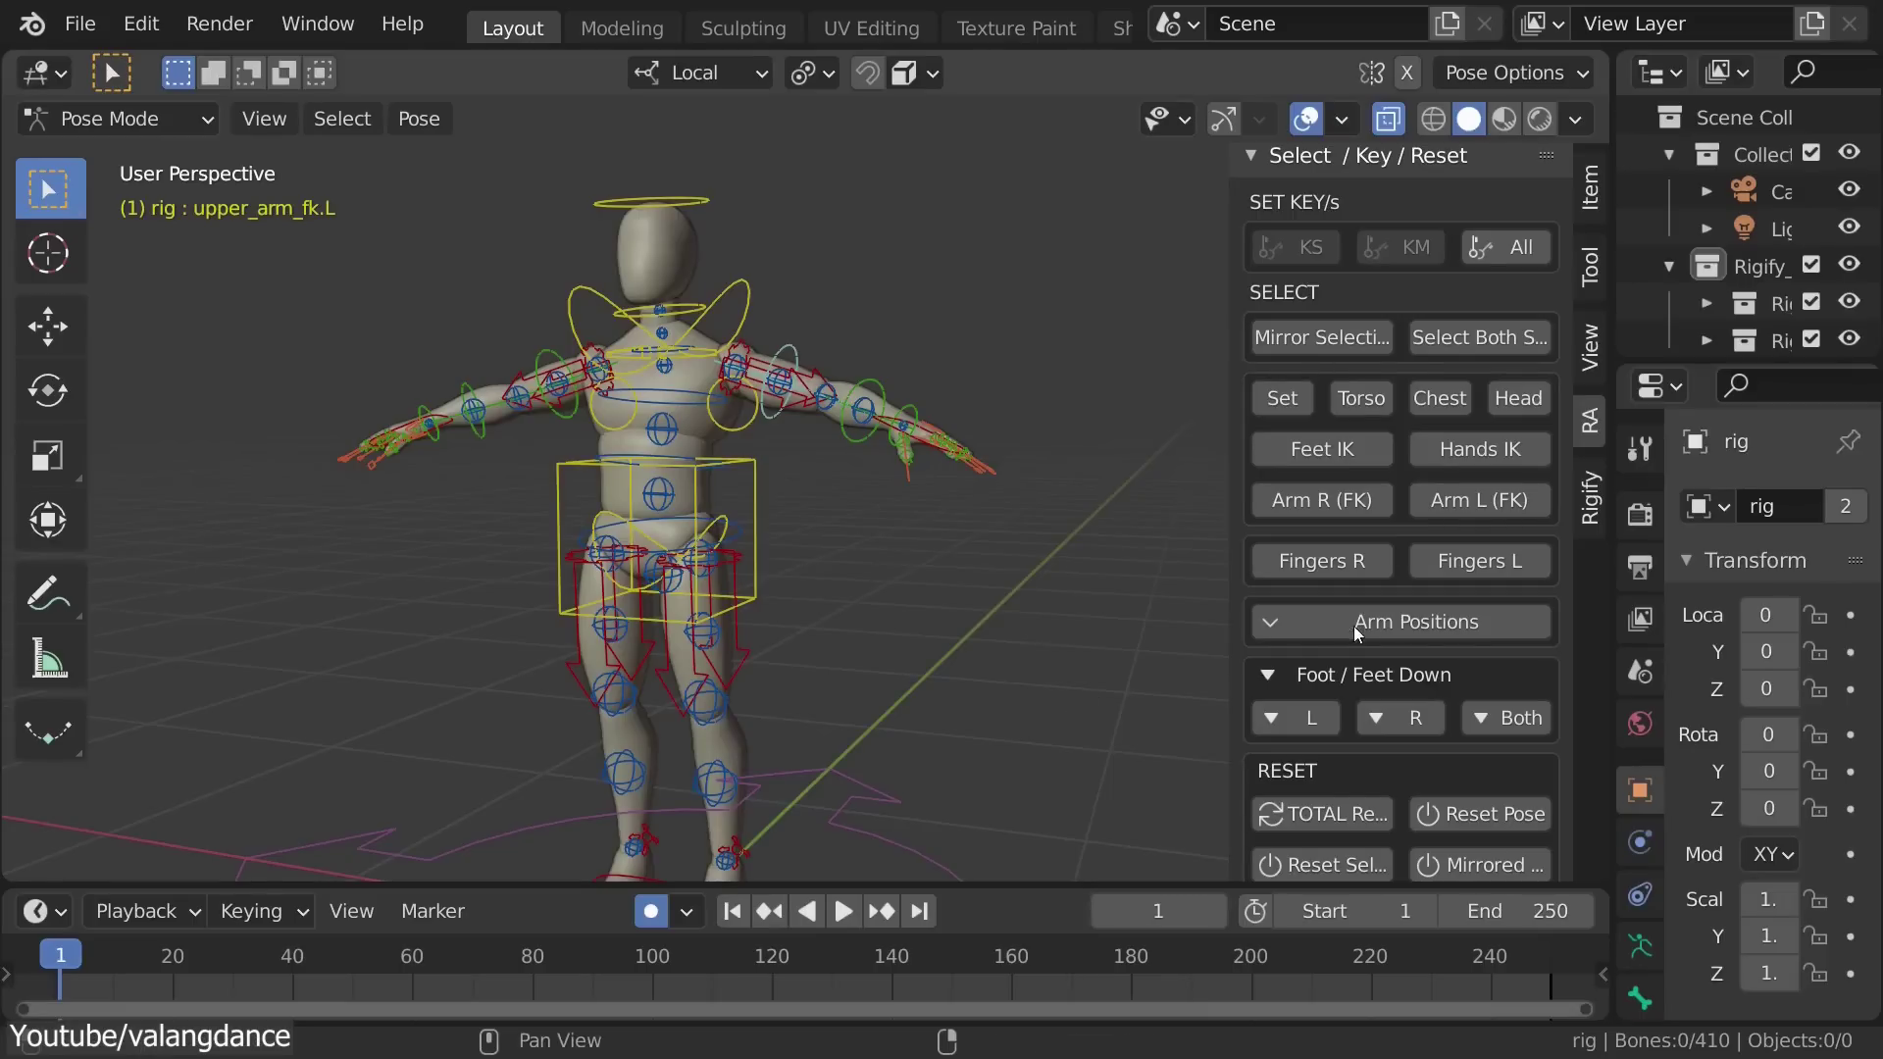
# - Pose both arms Down, then In Front, then Up overhead using the Arm Positions presets
pyautogui.click(1353, 622)
pyautogui.click(1293, 549)
pyautogui.click(1372, 631)
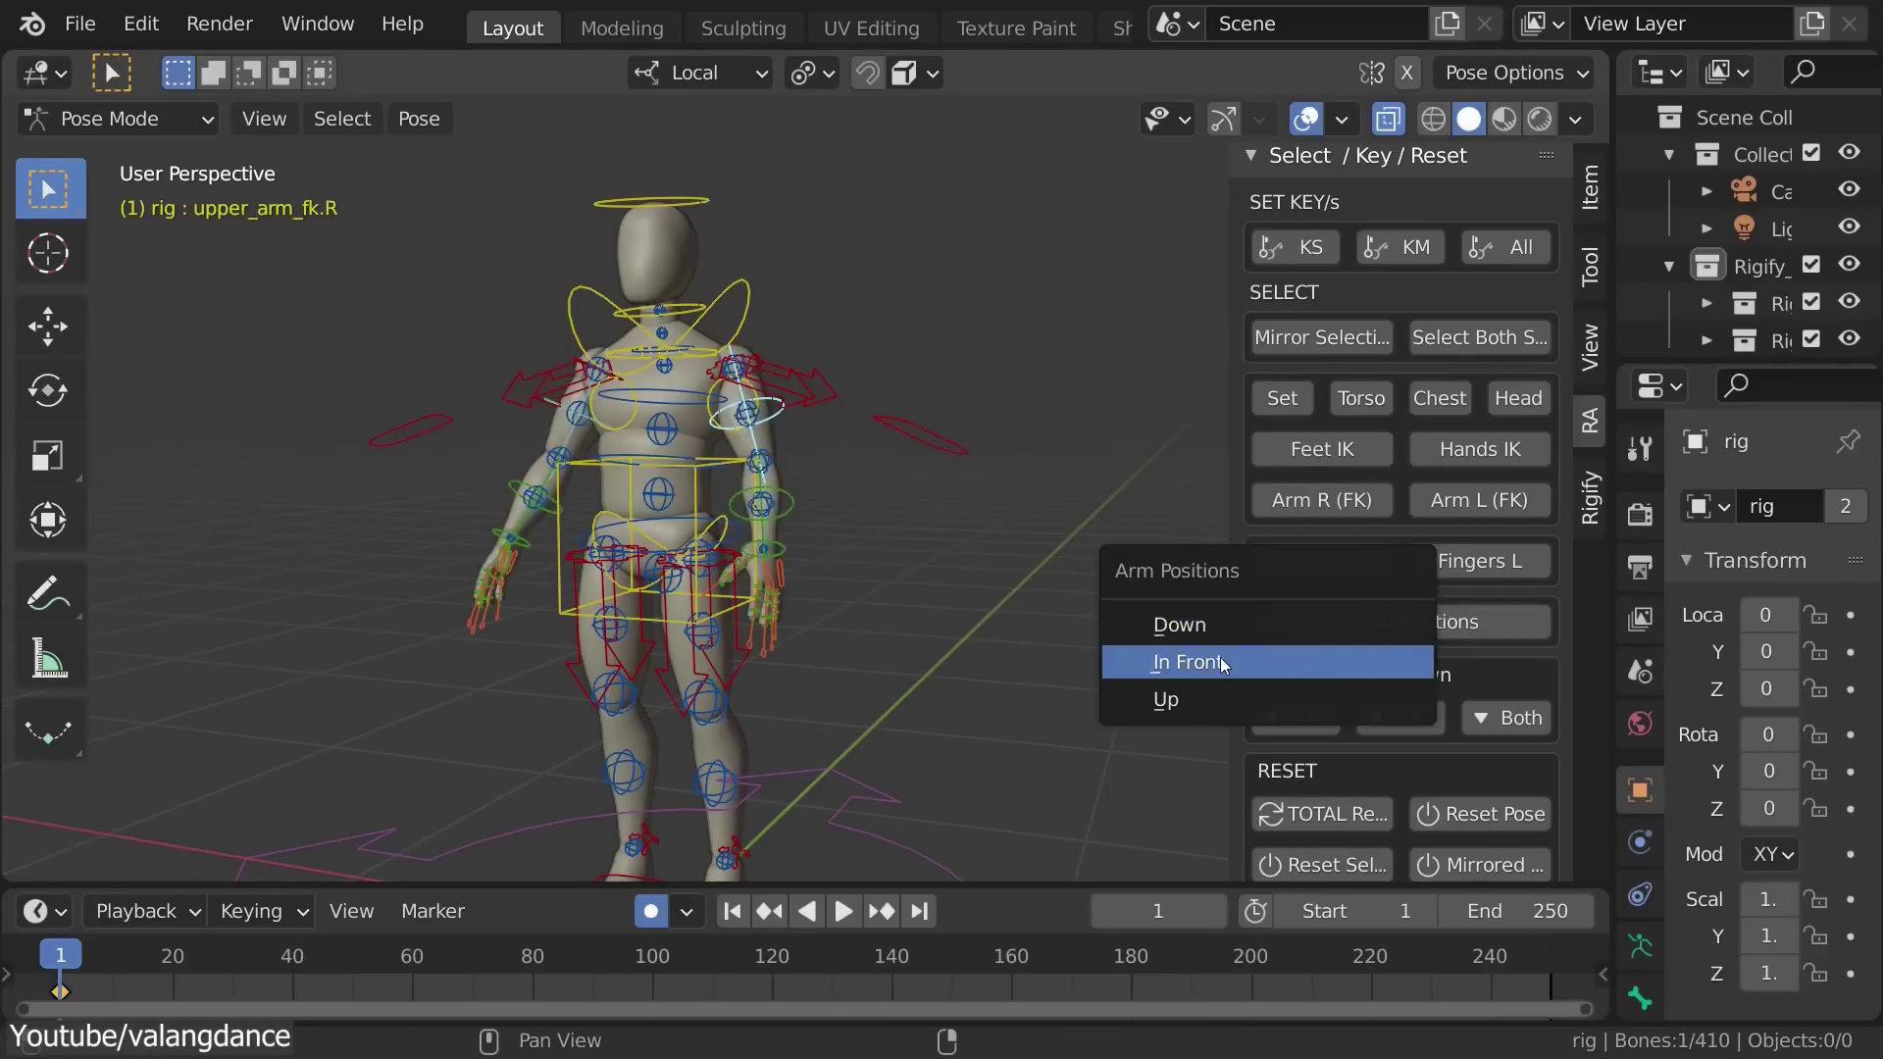
pyautogui.click(1280, 659)
pyautogui.click(1279, 625)
pyautogui.click(1214, 666)
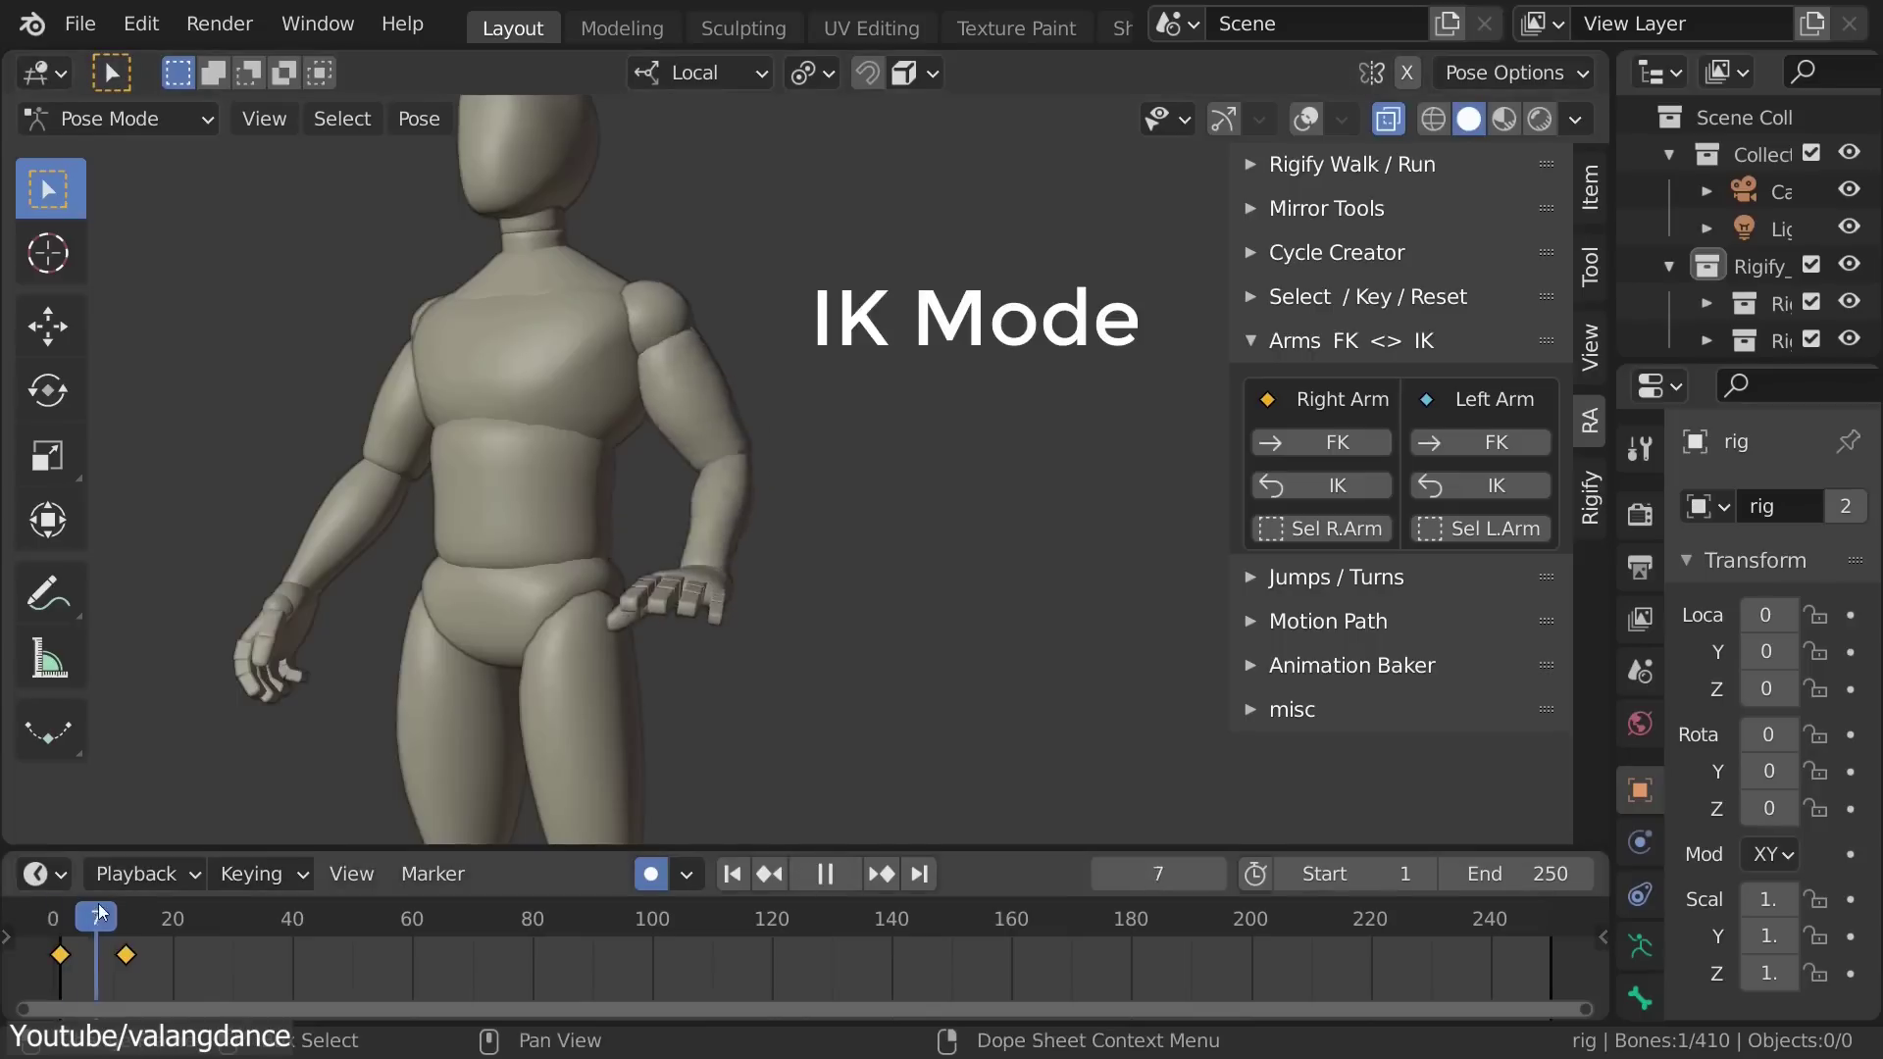
# - At a later frame, switch the left arm to FK, rotate it outward and key the pose
pyautogui.moveTo(96, 936); pyautogui.dragTo(138, 922)
pyautogui.click(1498, 446)
pyautogui.click(197, 922)
pyautogui.press('r')
pyautogui.click(425, 802)
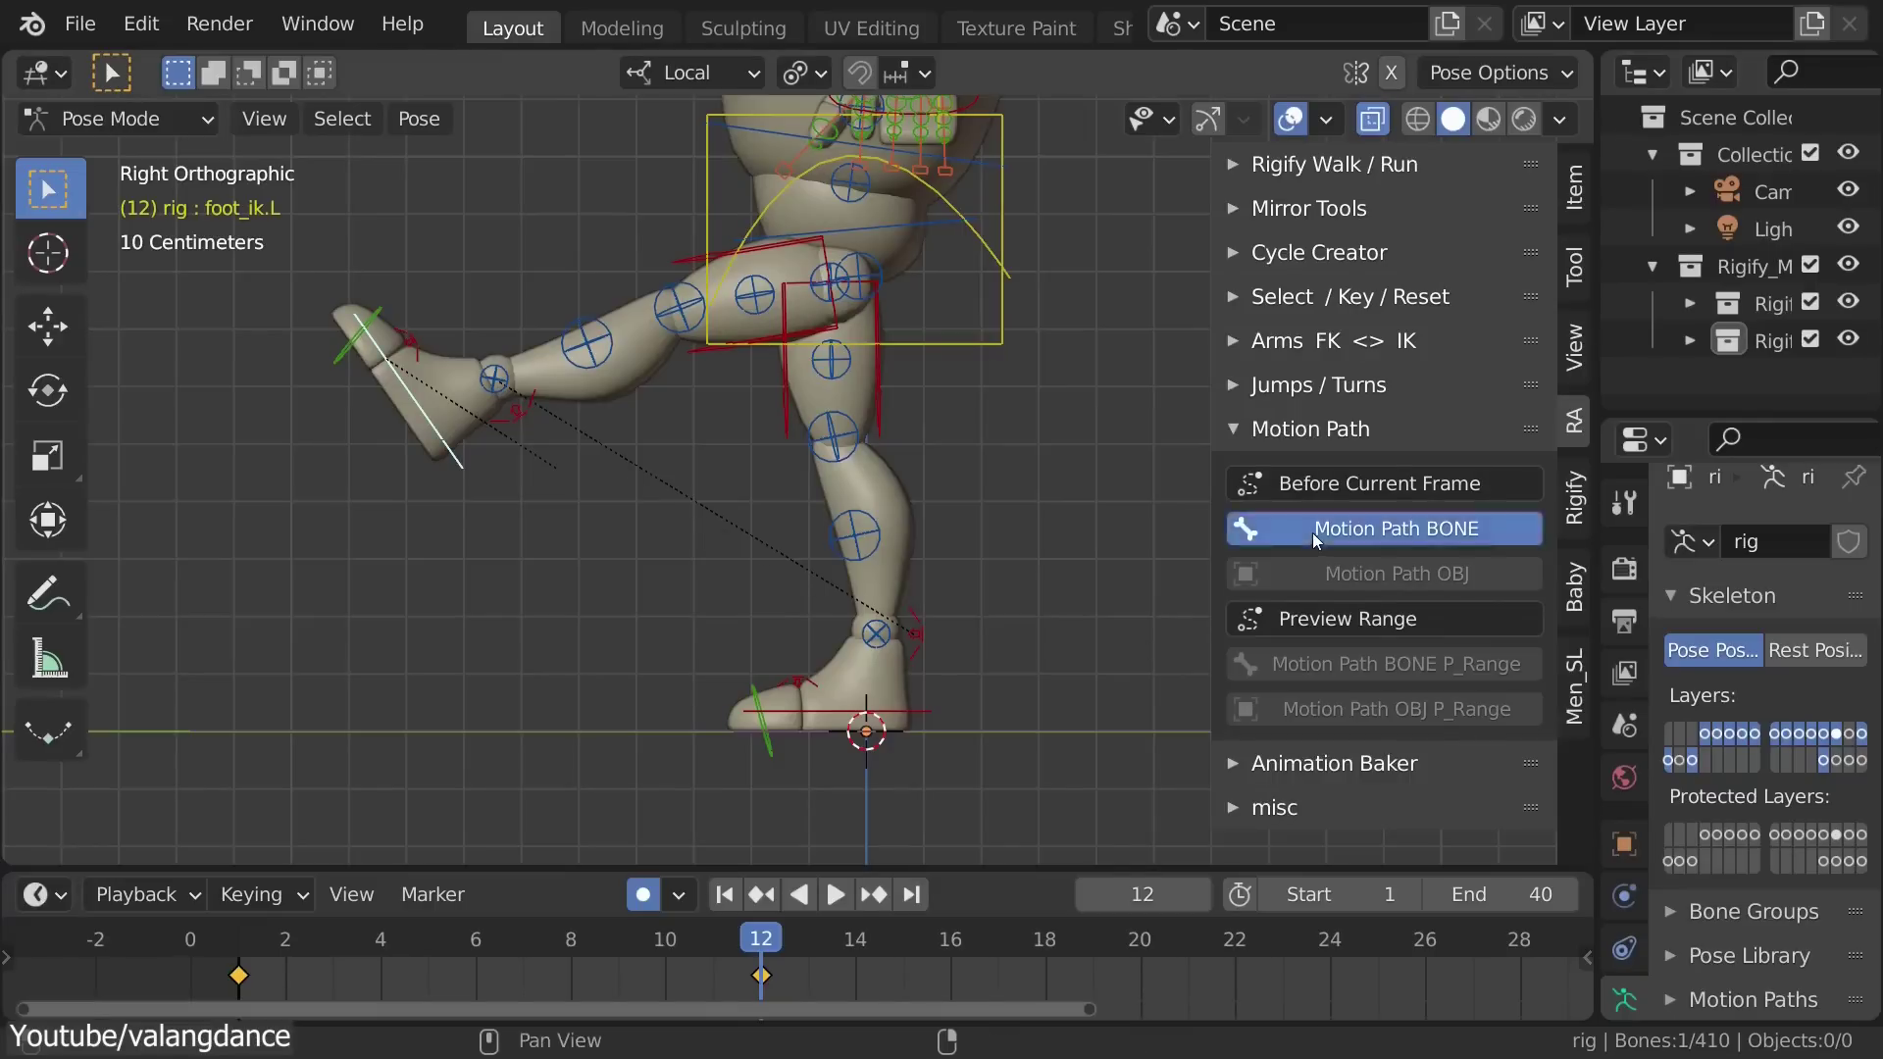
# - Calculate the left foot's motion path and move foot_ik.L to reshape it at frame 7
pyautogui.click(1312, 533)
pyautogui.moveTo(761, 940)
pyautogui.mouseDown()
pyautogui.moveTo(522, 940)
pyautogui.moveTo(761, 940)
pyautogui.mouseUp()
pyautogui.press('g')
pyautogui.click(603, 754)
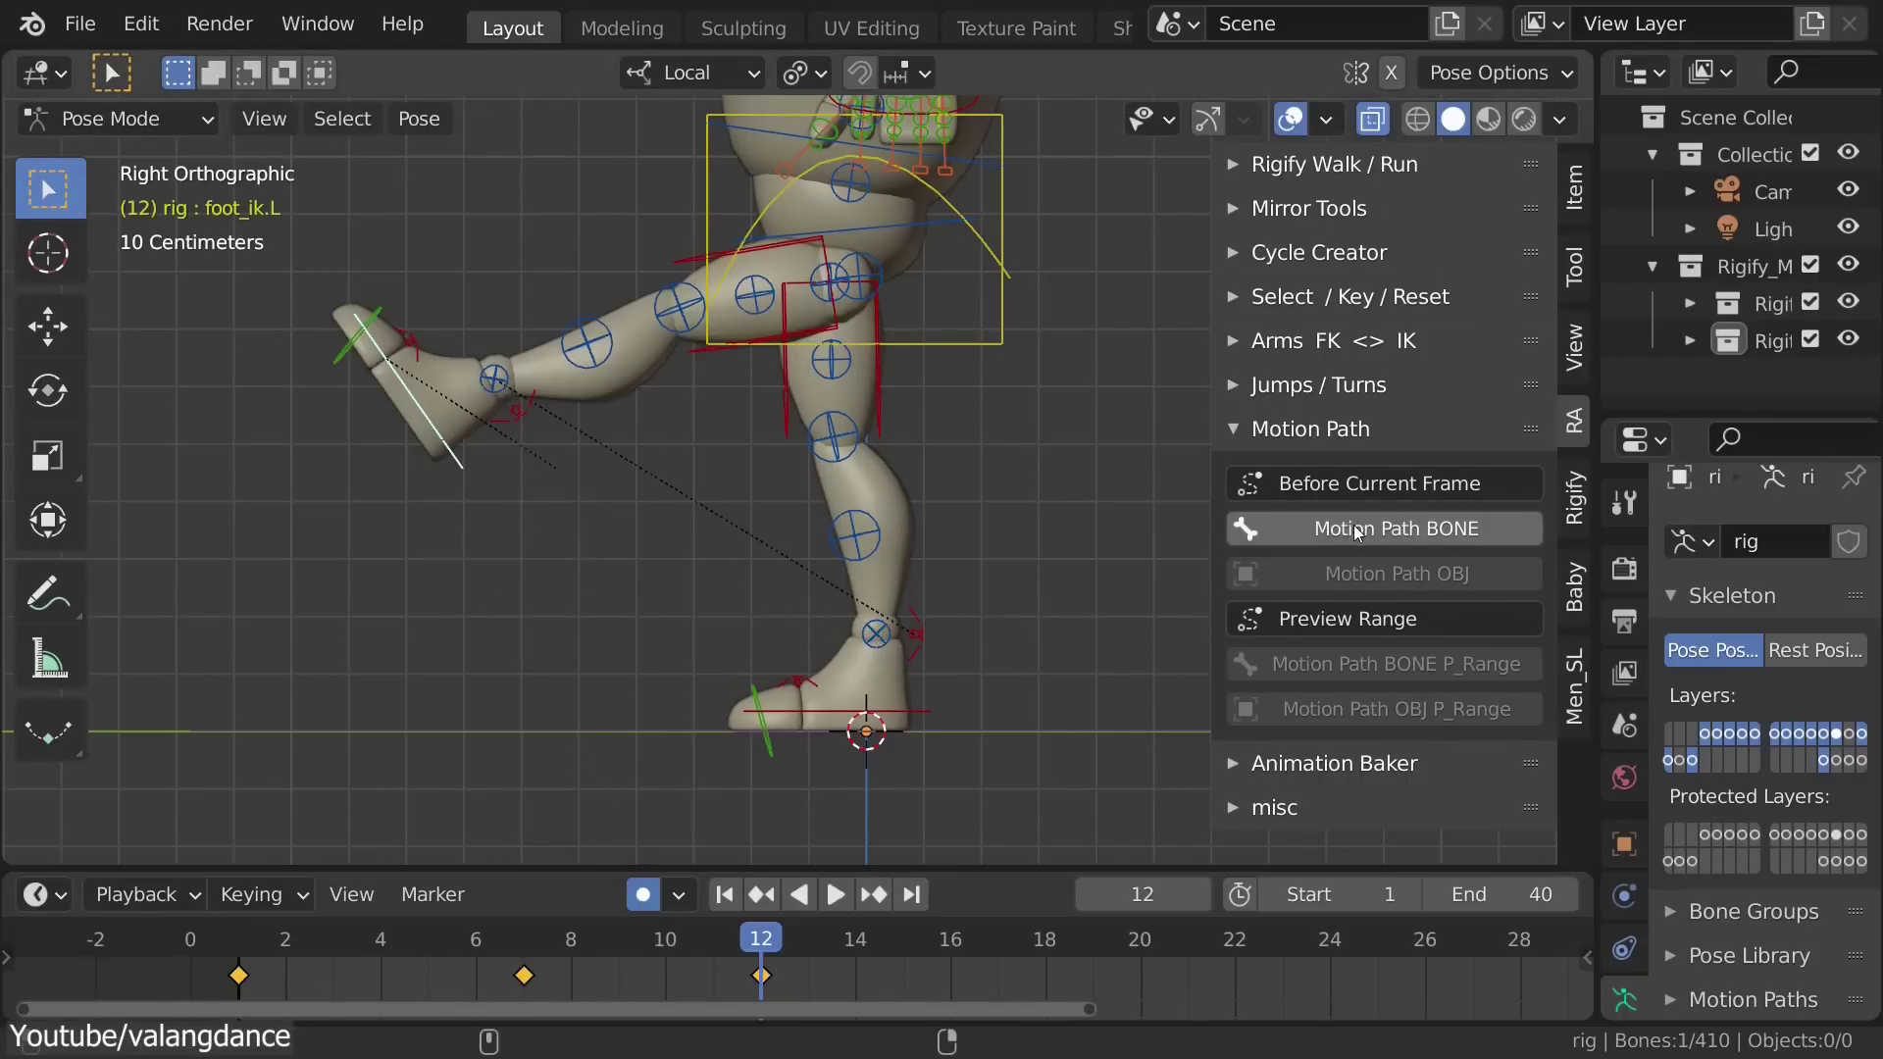
# - Limit the preview range to frames 5–10, review the leg, and key the jump's start position
pyautogui.press('b')
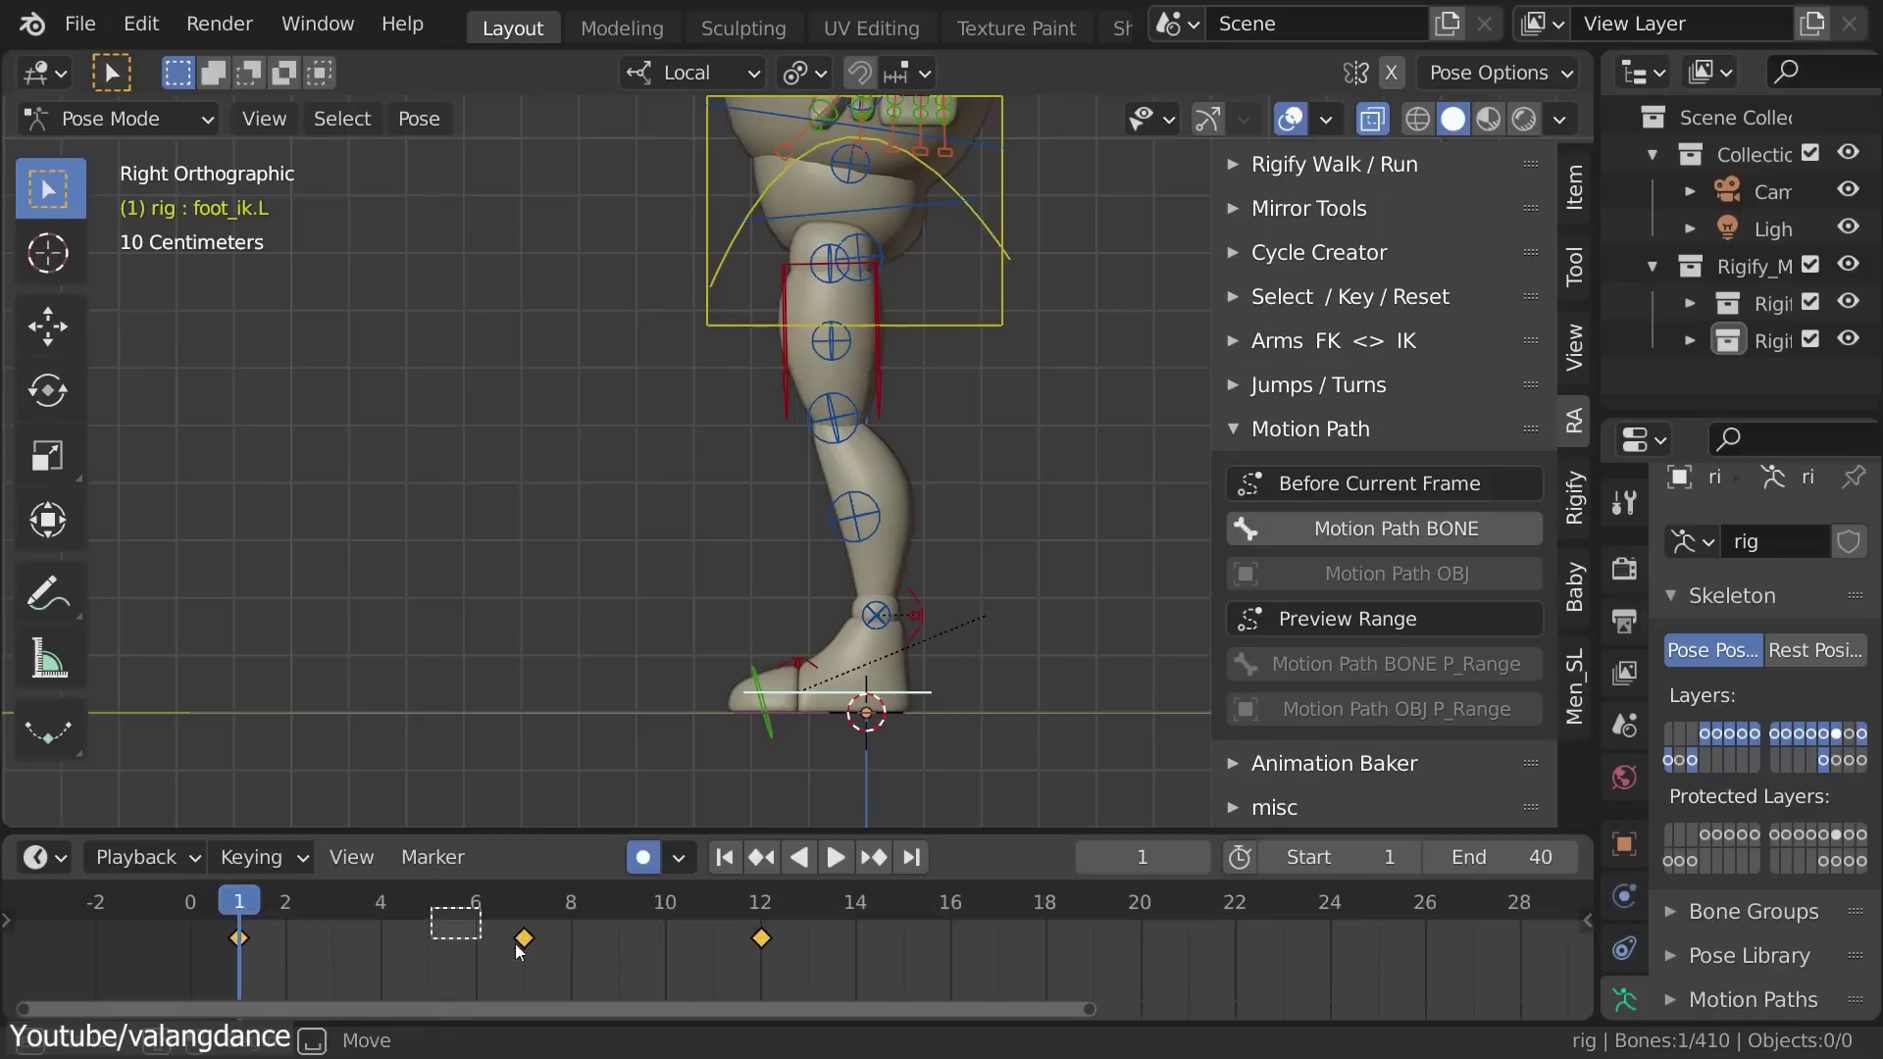
pyautogui.moveTo(519, 951); pyautogui.dragTo(678, 977)
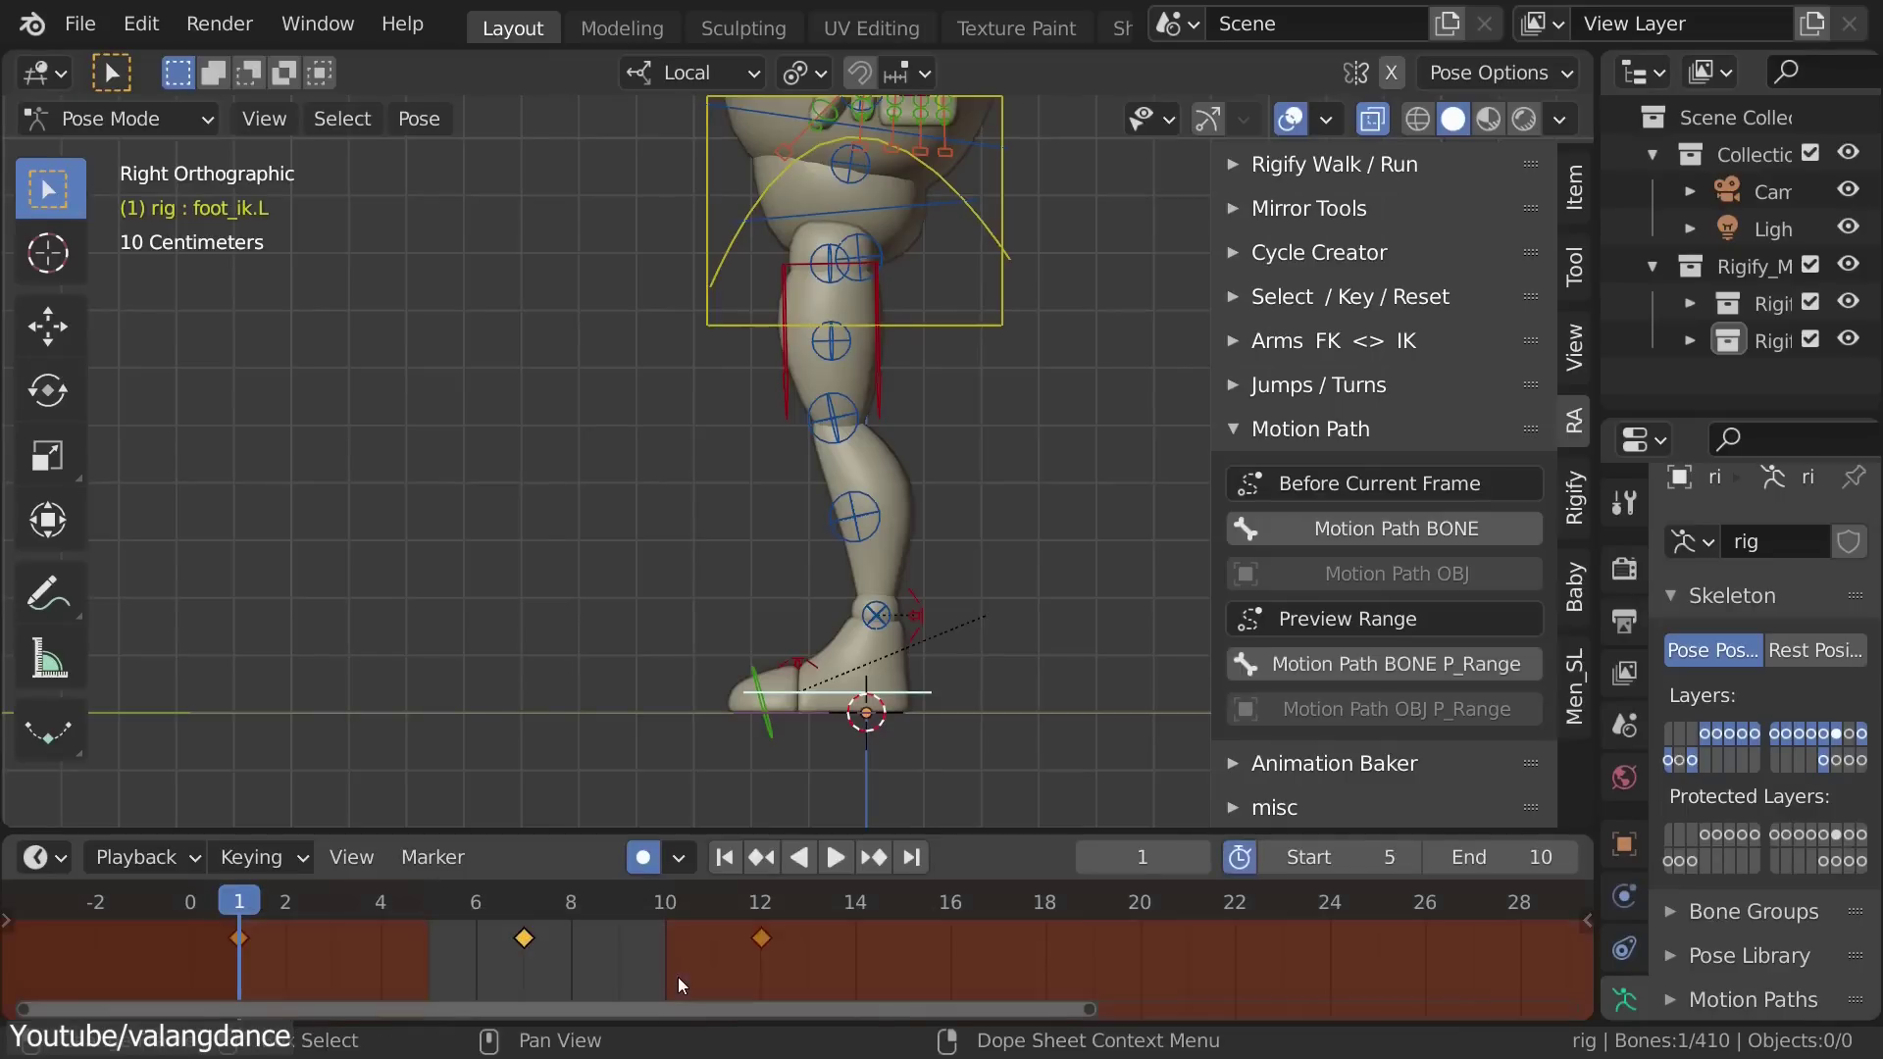
pyautogui.moveTo(412, 904); pyautogui.dragTo(526, 926)
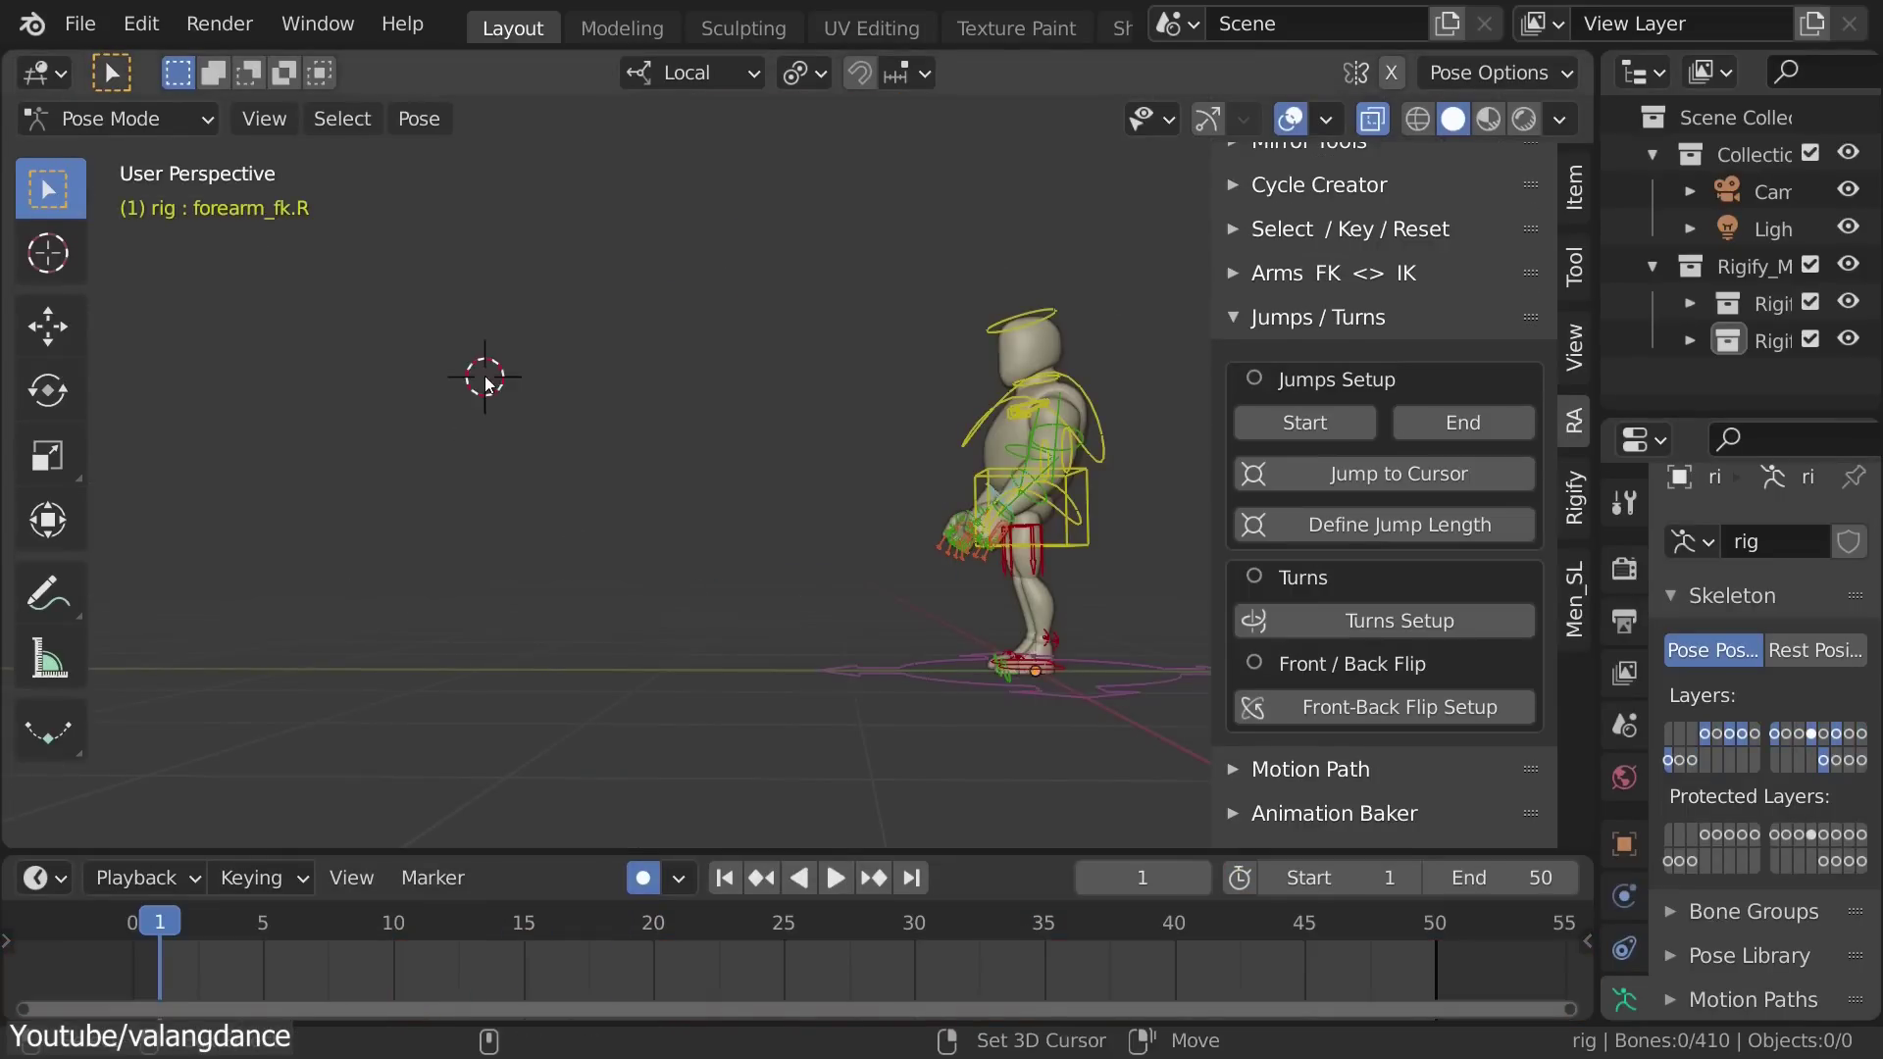
pyautogui.click(1304, 423)
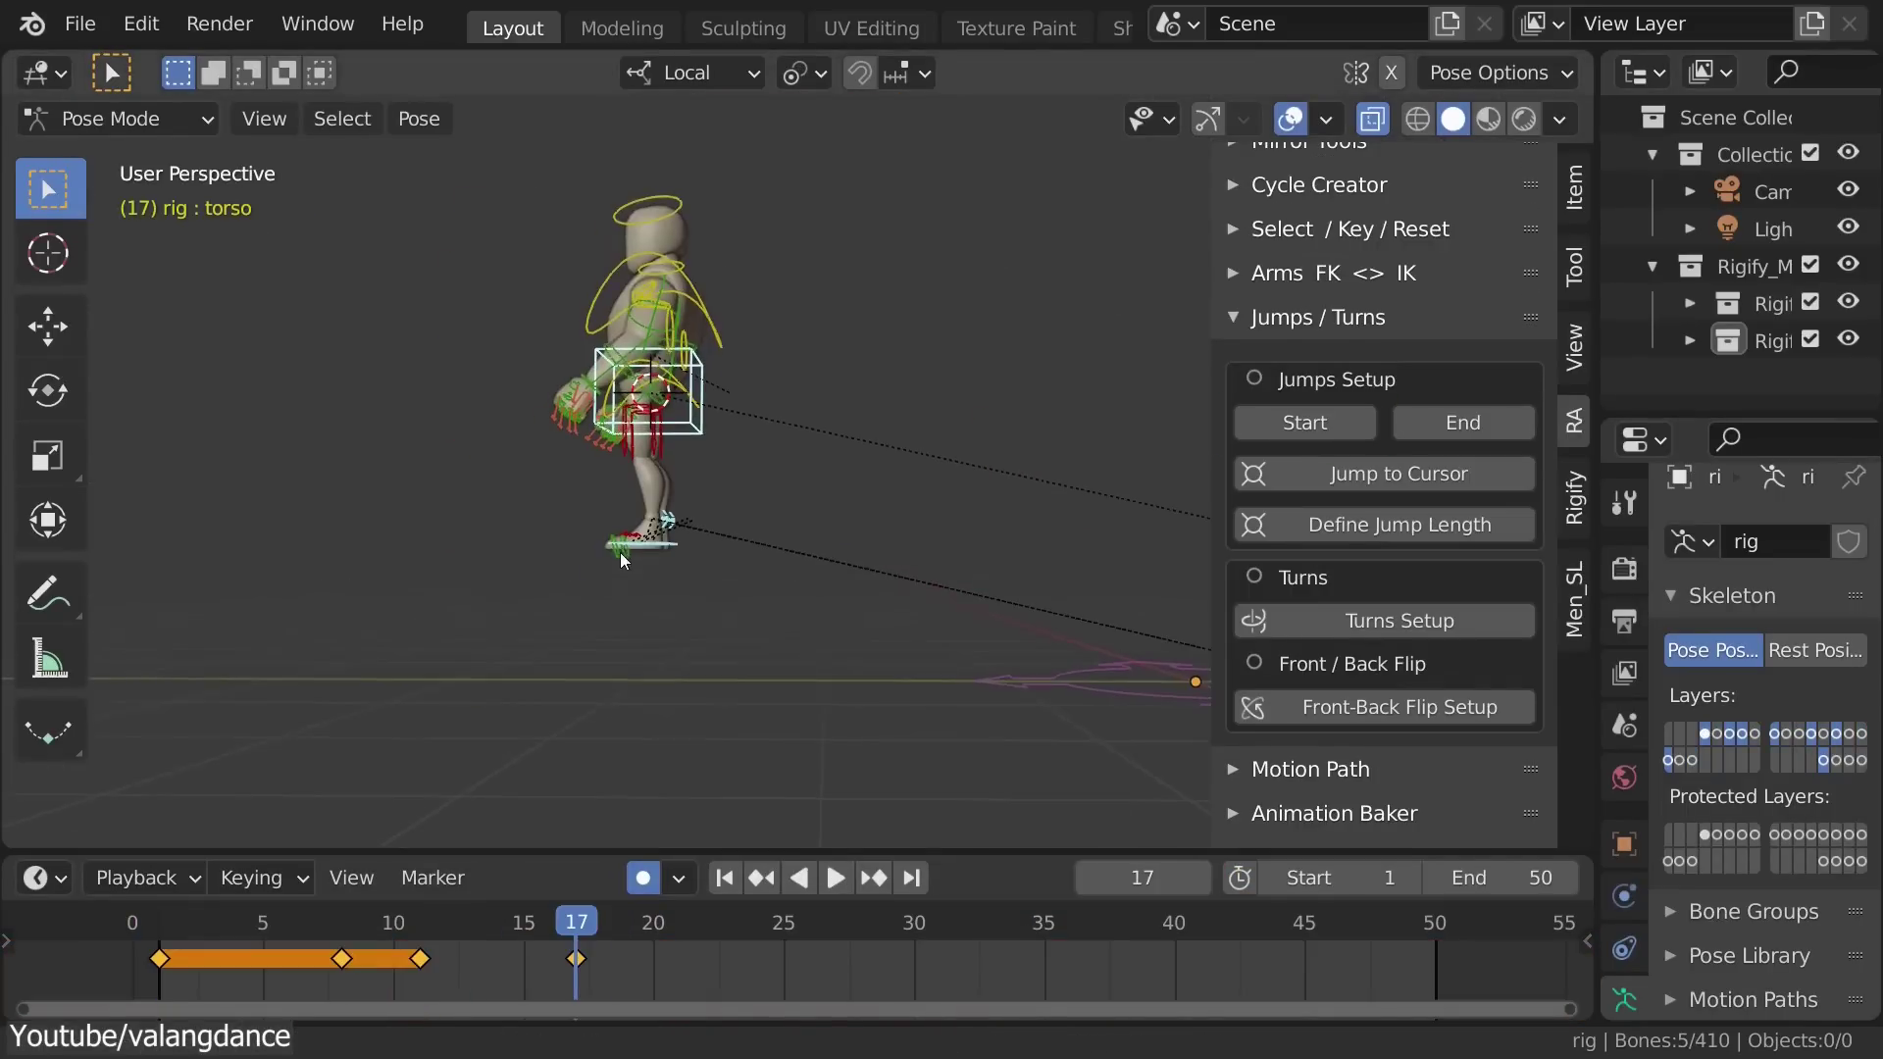
# - Key the jump's end position, play back the jump, and run Turns Setup
pyautogui.click(1463, 422)
pyautogui.press('space')
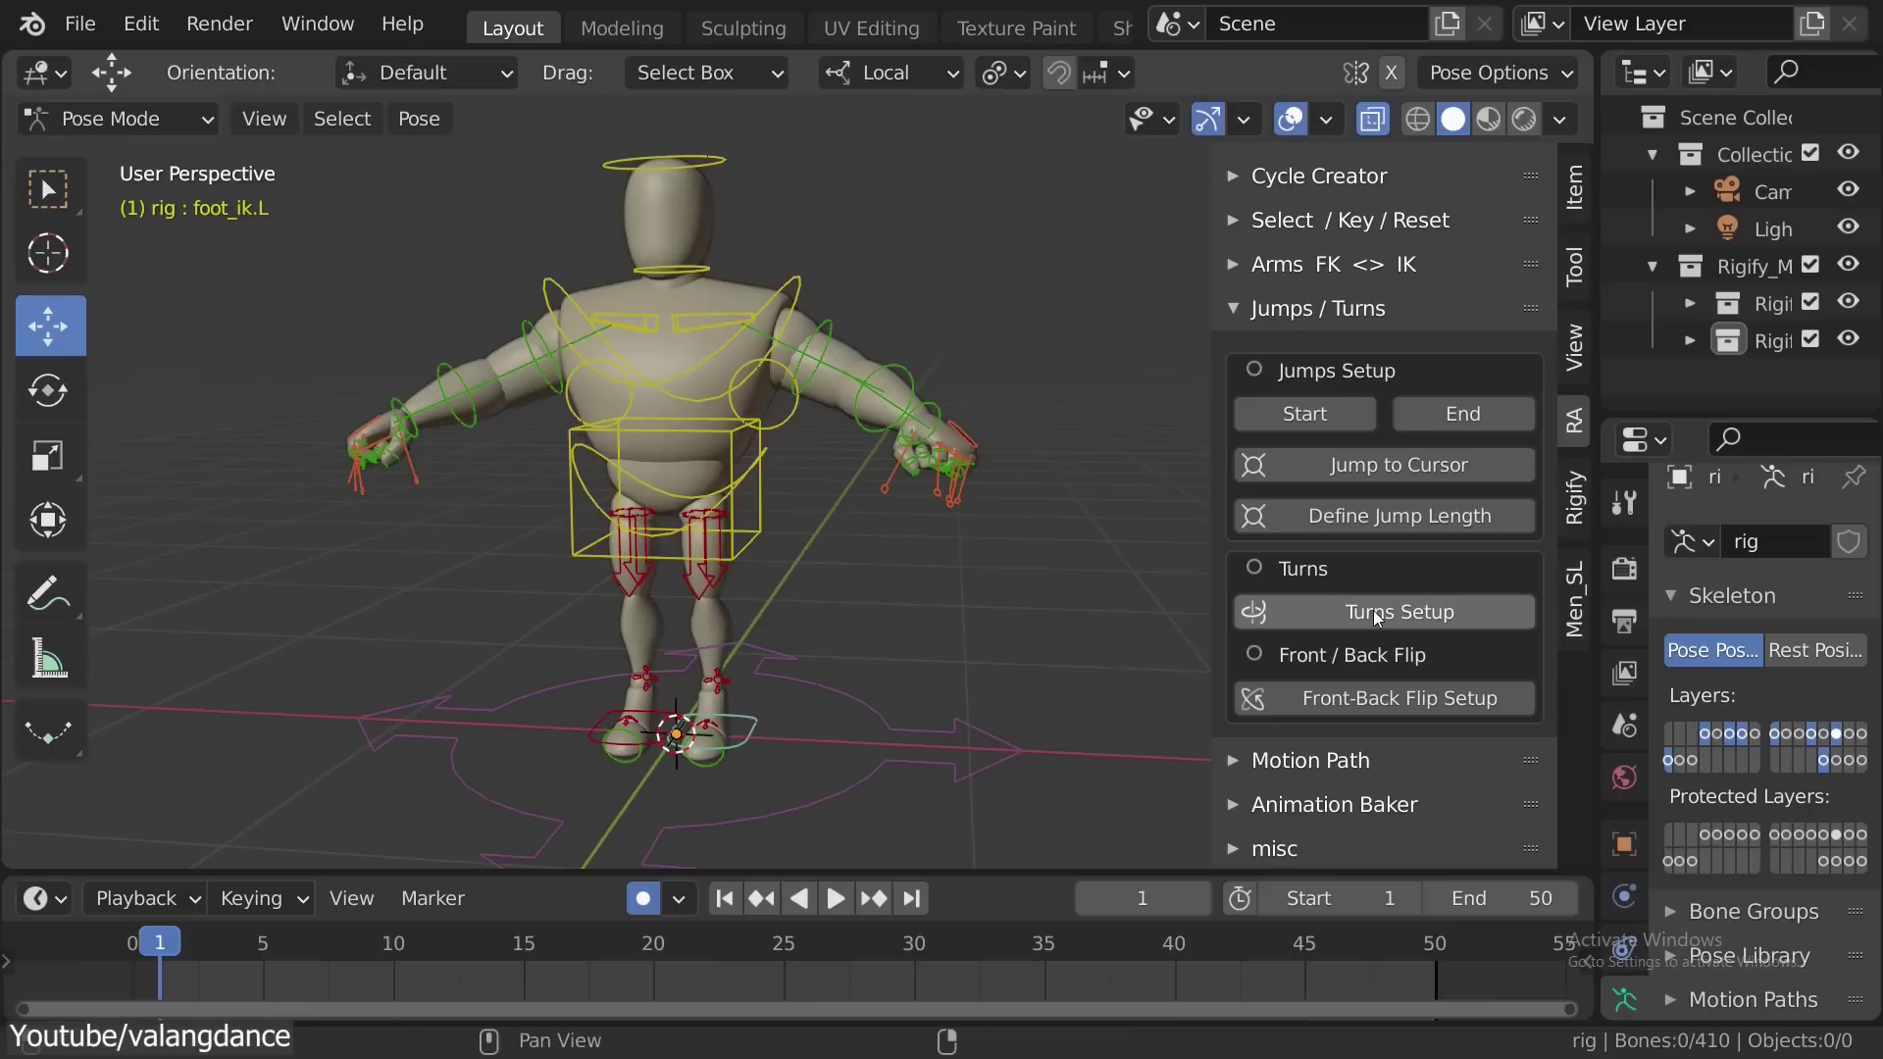
pyautogui.click(1378, 614)
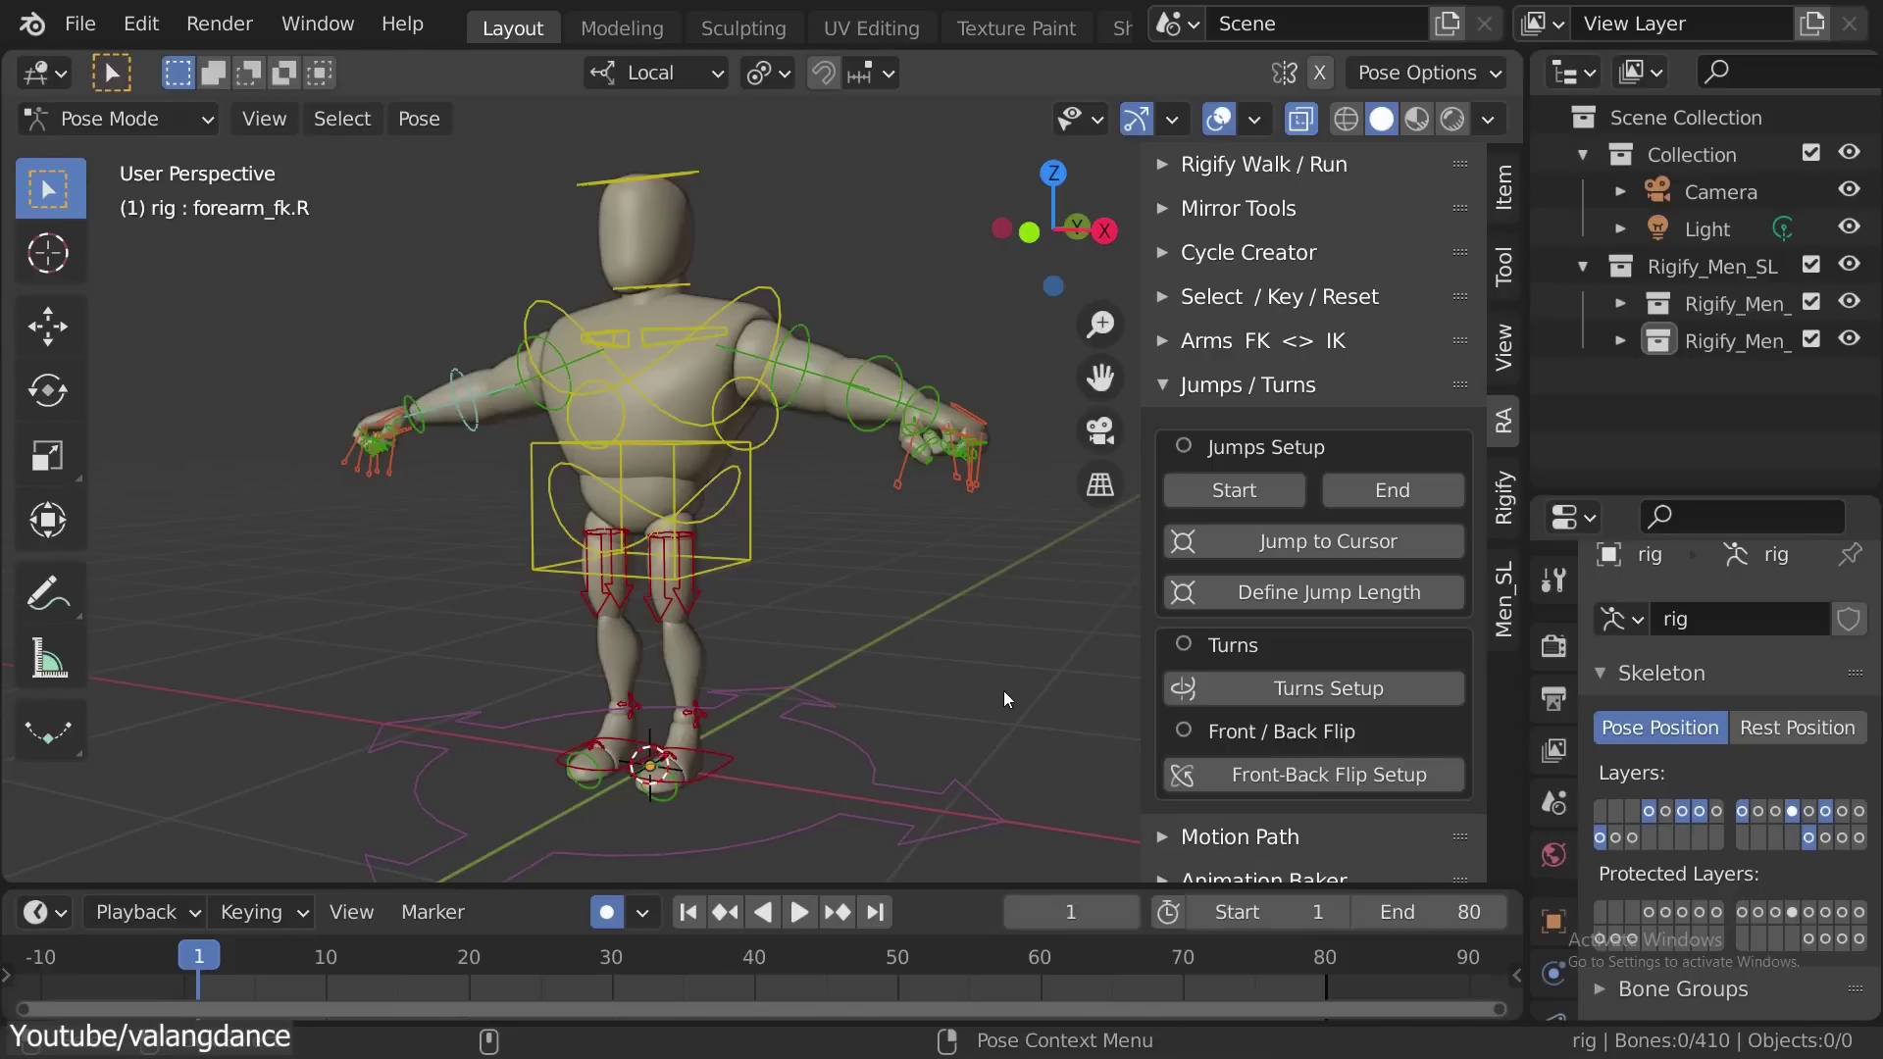
# - Add a Front-Back Flip control and rotate front_back_flip_empty on X so the character flips
pyautogui.click(1272, 775)
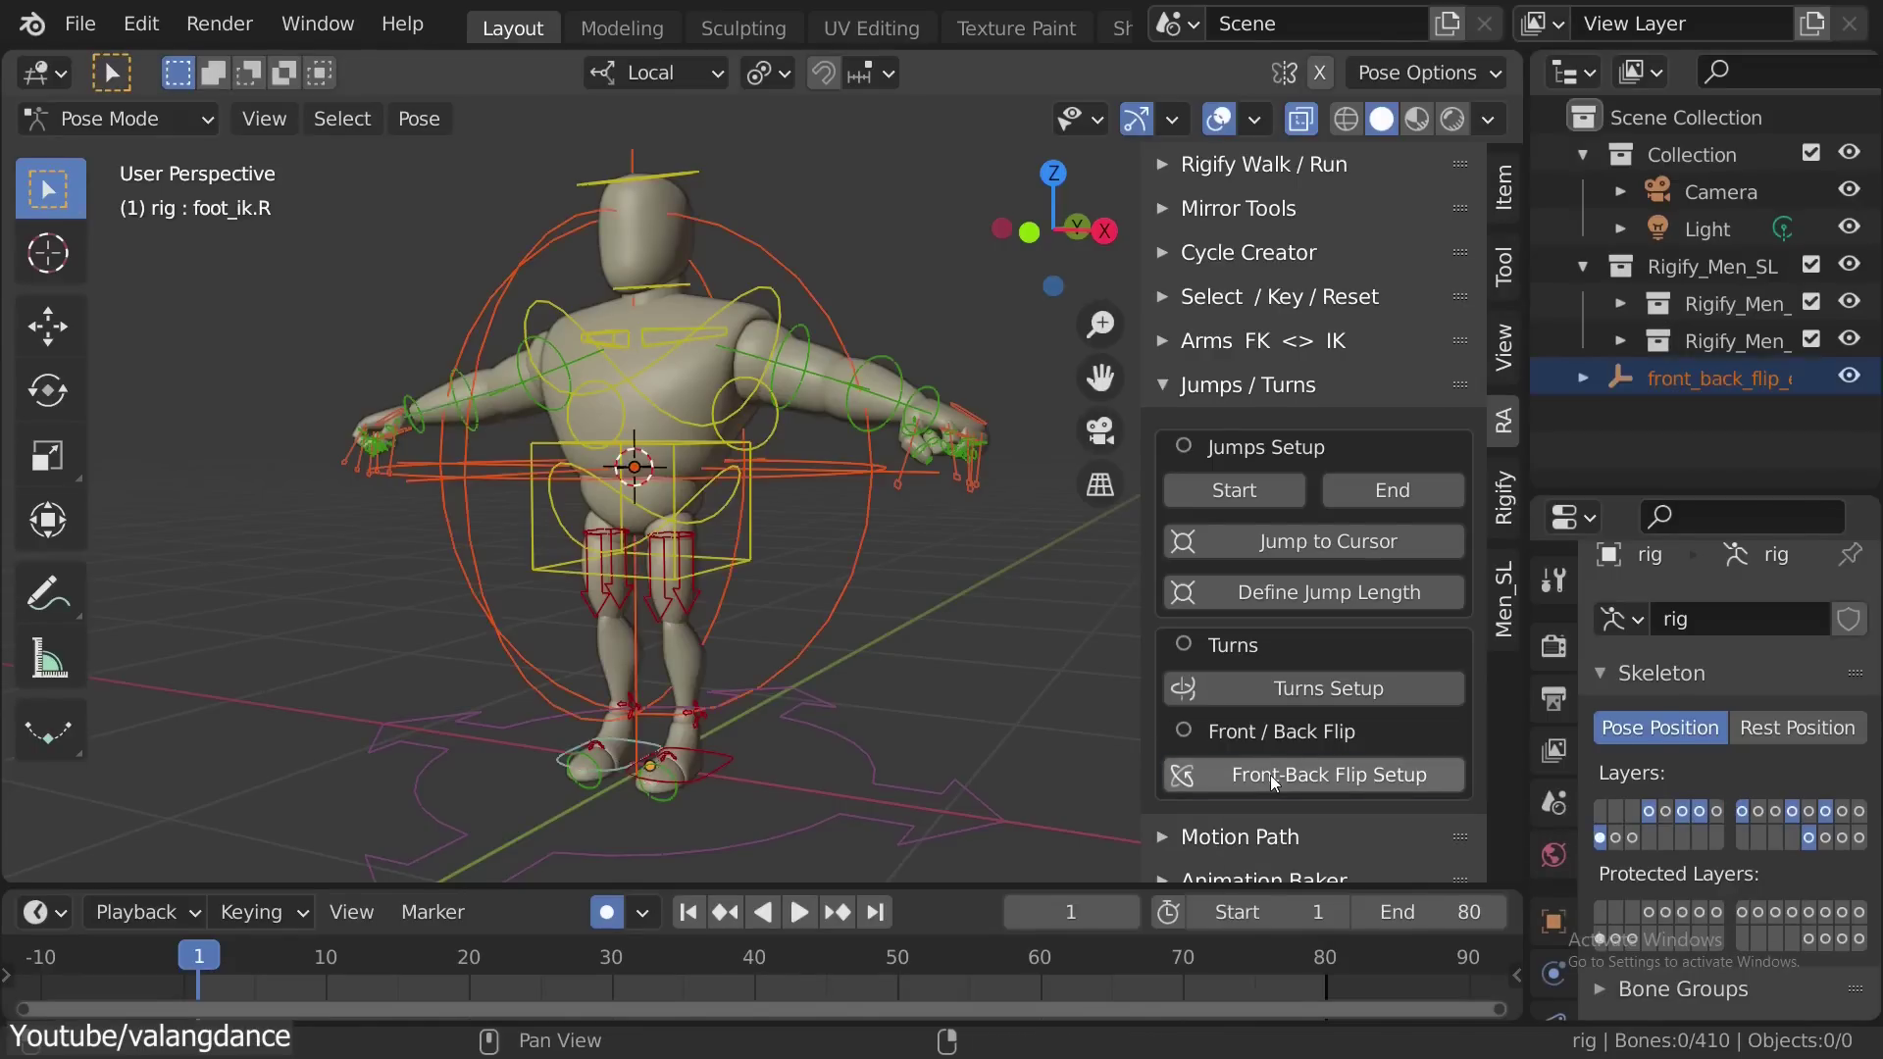
pyautogui.click(1765, 389)
pyautogui.moveTo(979, 563); pyautogui.dragTo(943, 615, button='middle')
pyautogui.press('g')
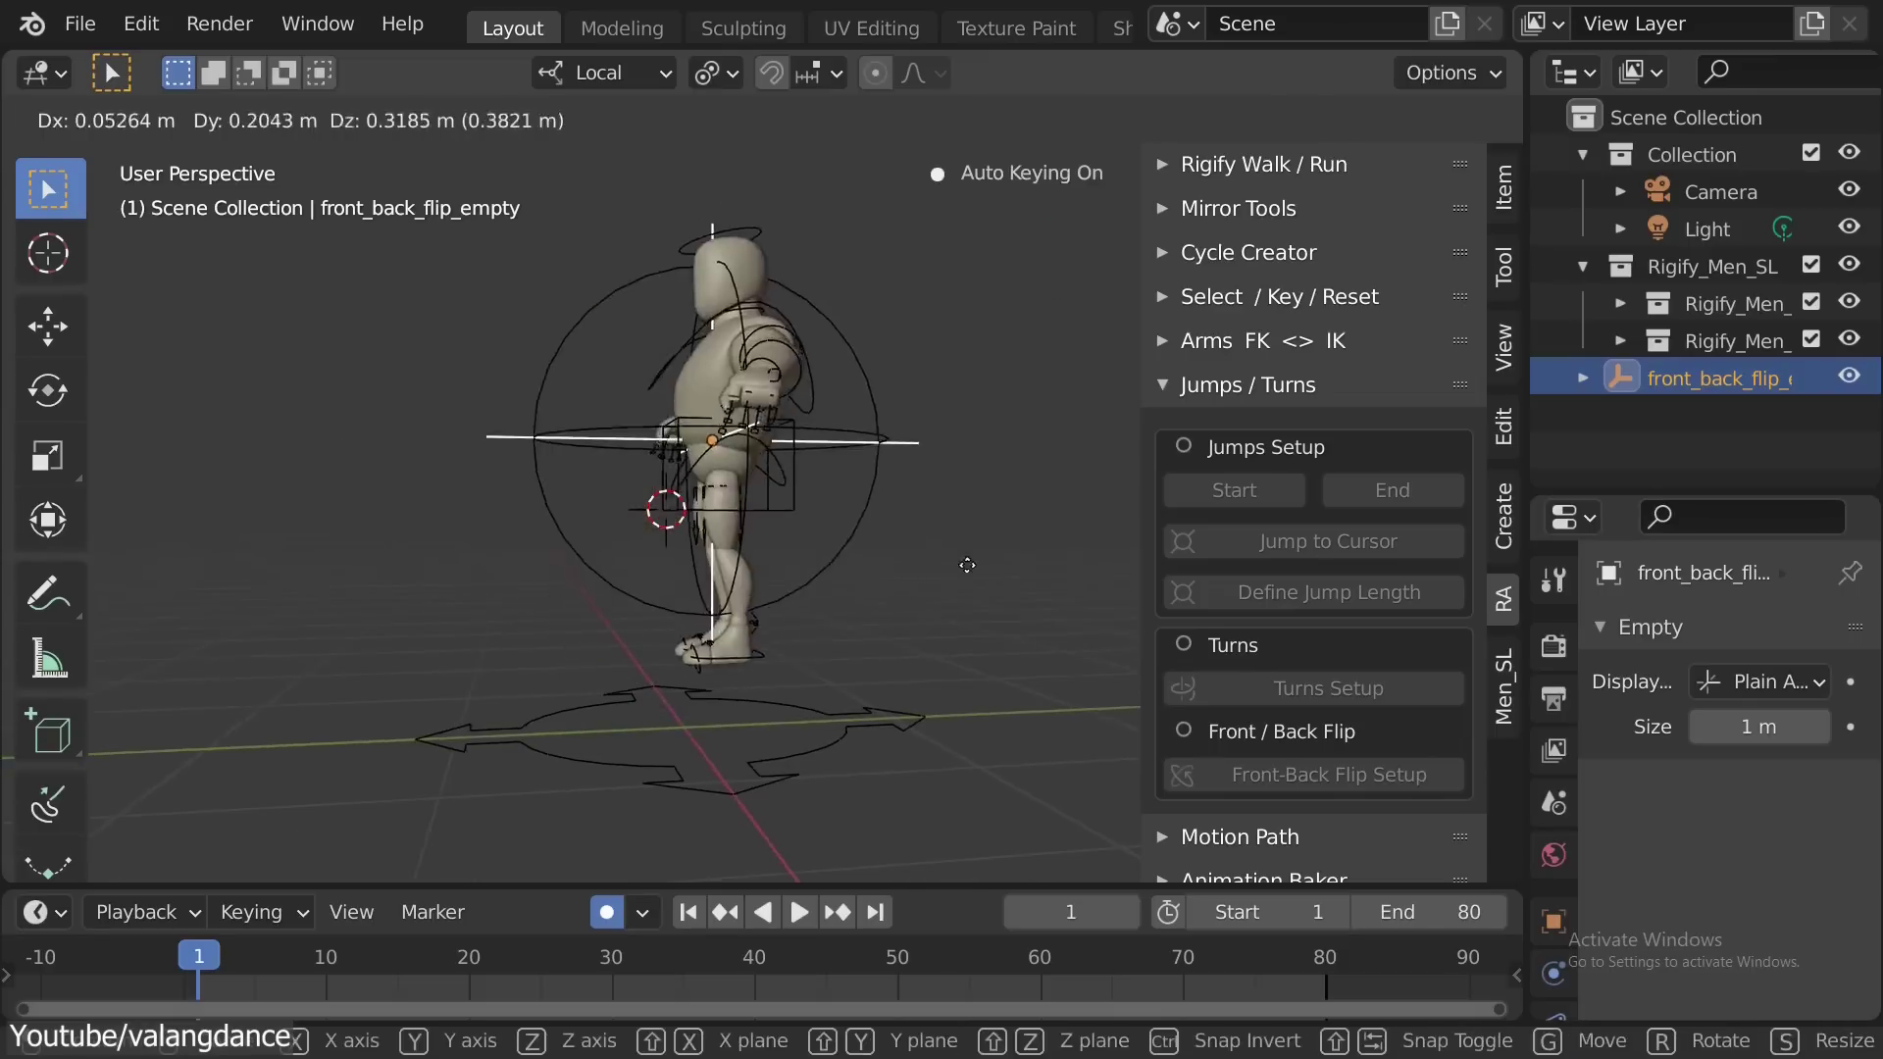
pyautogui.press('r')
pyautogui.press('x')
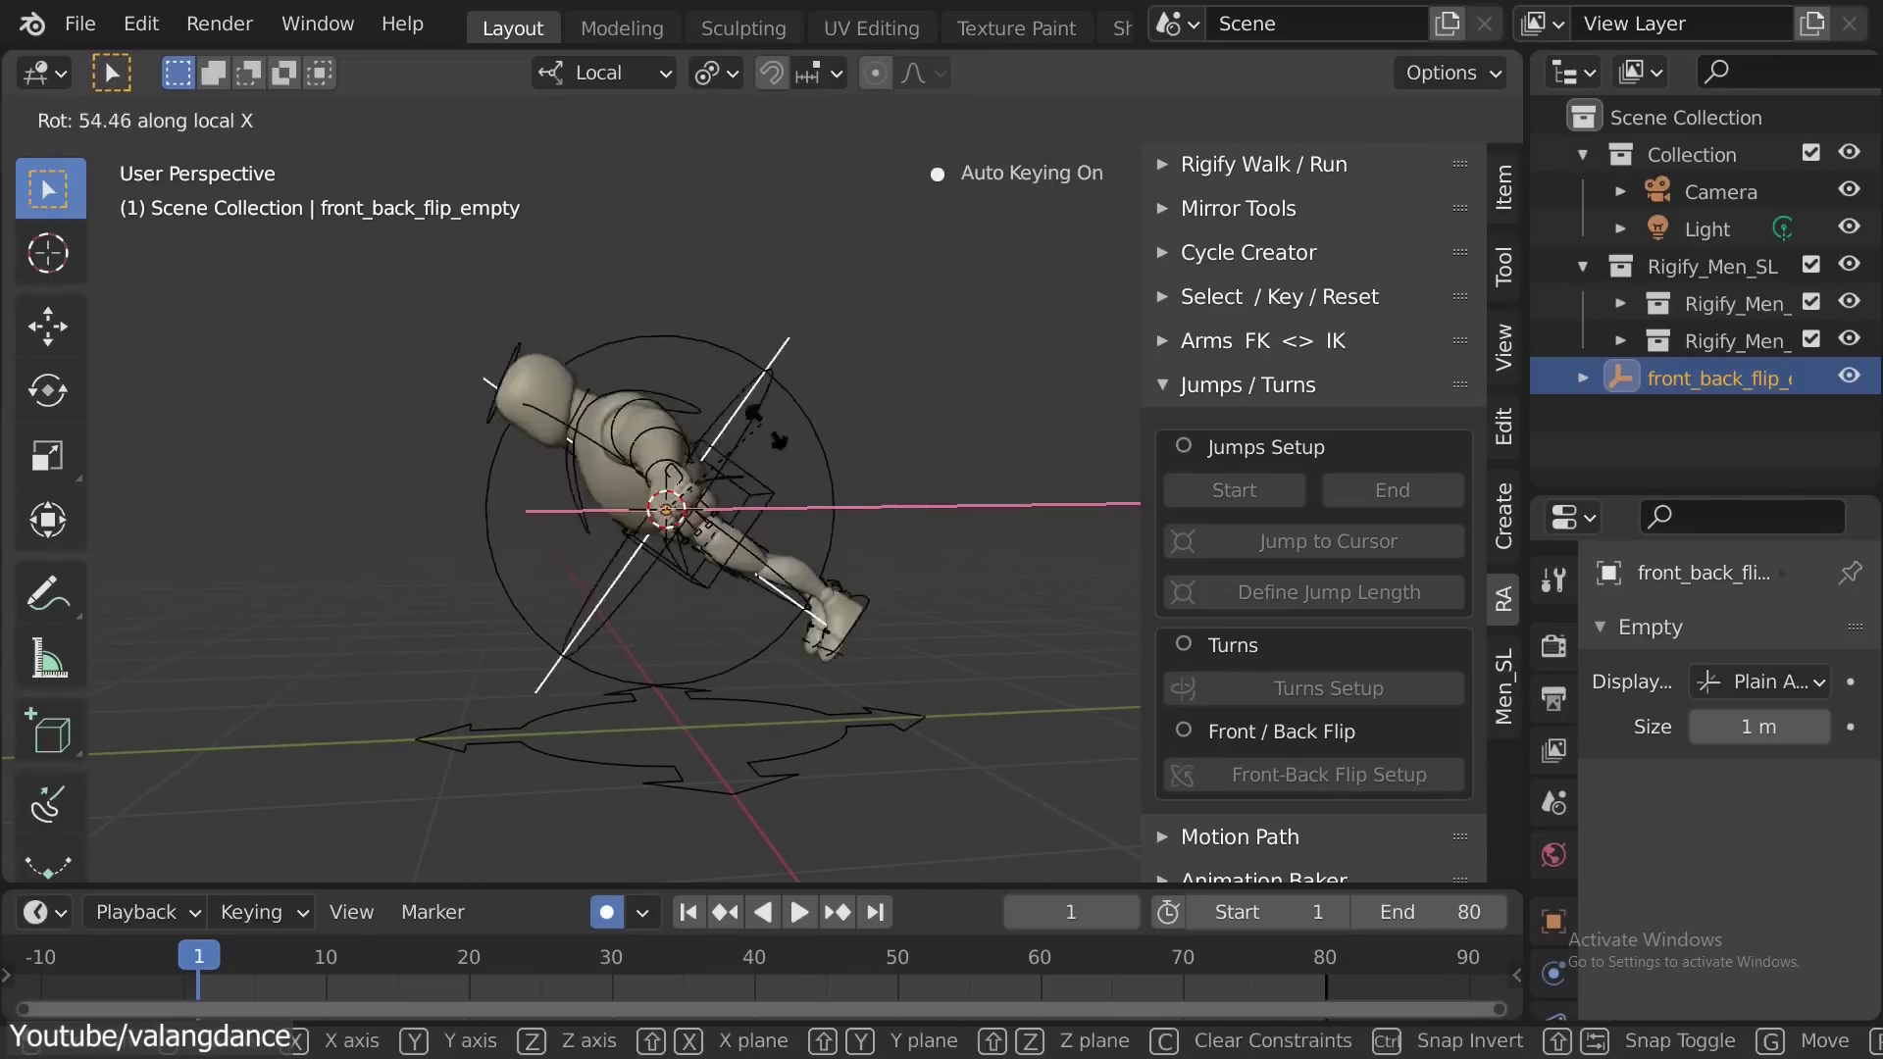